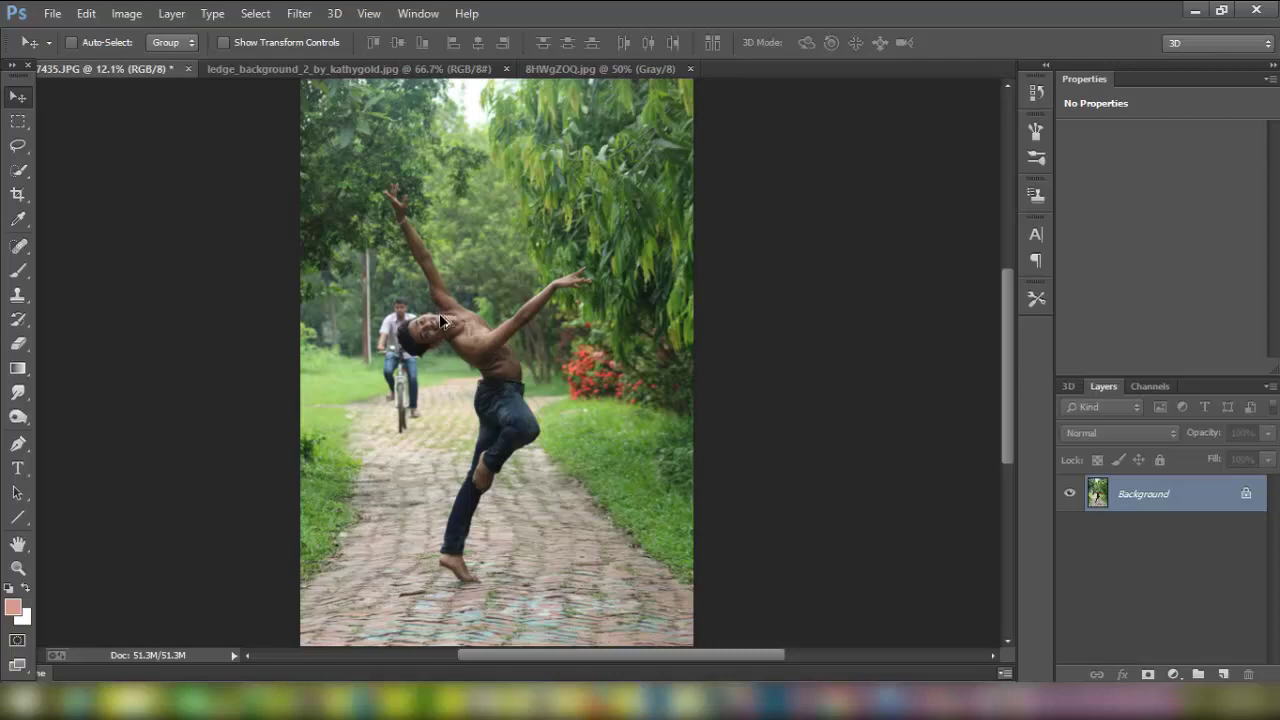
Zoom into the dancer's torso with the Spot Healing Brush selected to inspect the skin blemishes.
scroll(443, 327, "up", 3)
scroll(445, 328, "up", 3)
scroll(450, 329, "up", 3)
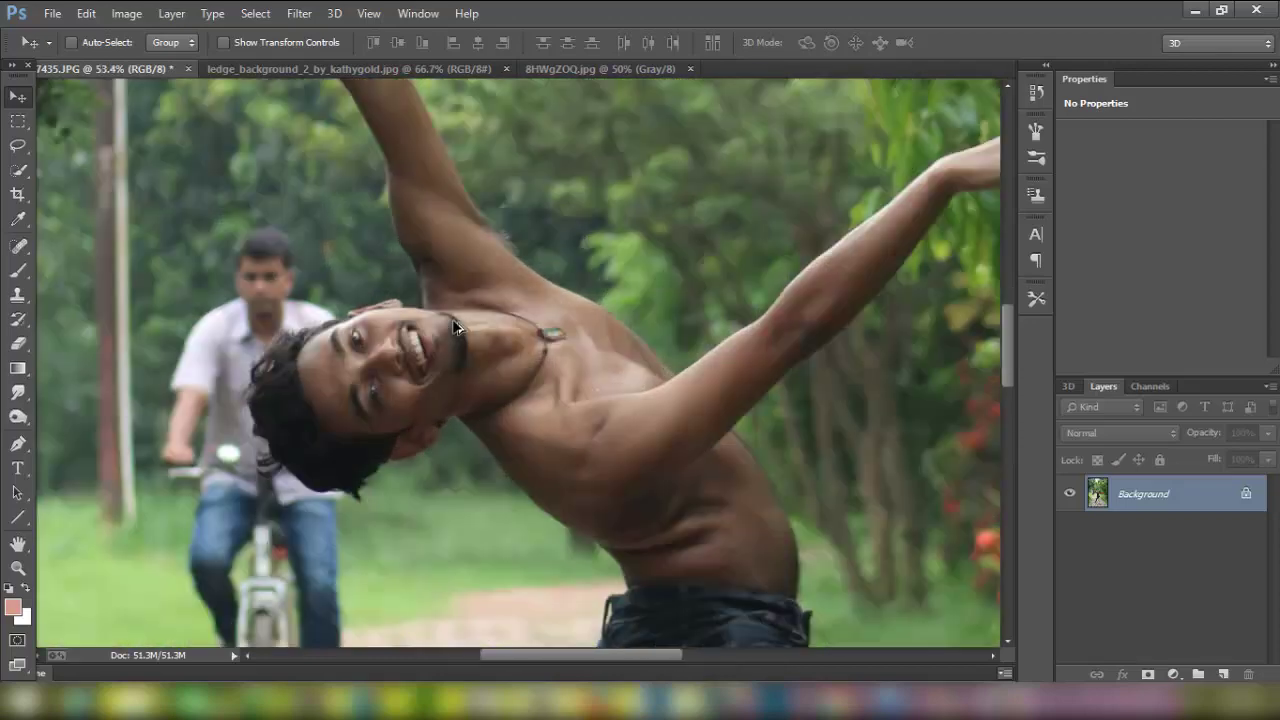
scroll(455, 330, "up", 2)
scroll(452, 319, "down", 3)
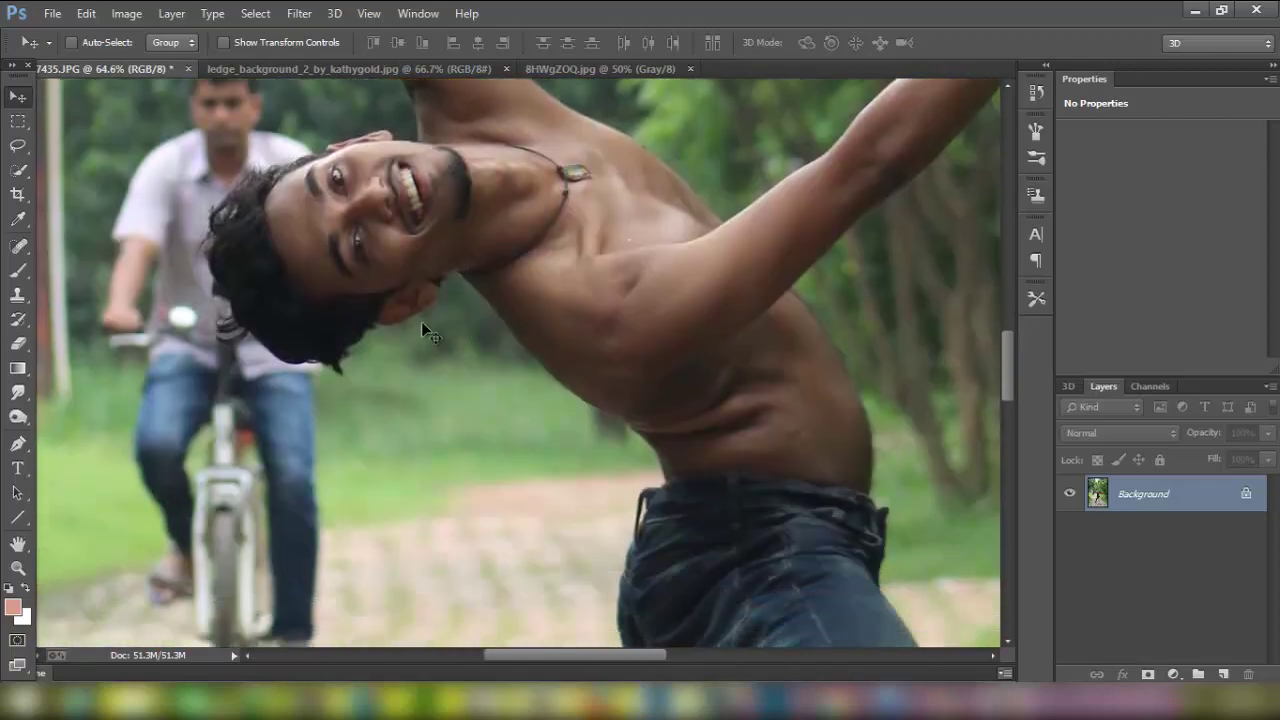
left_click(18, 245)
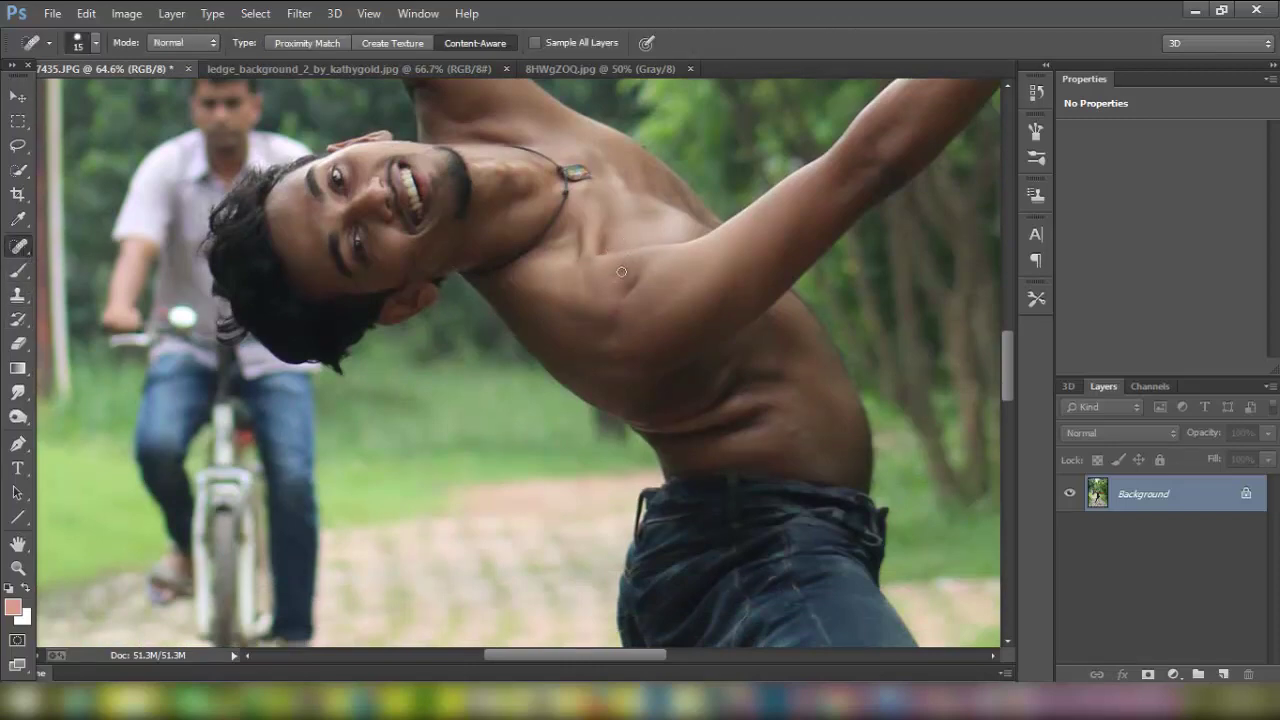
scroll(700, 282, "up", 1)
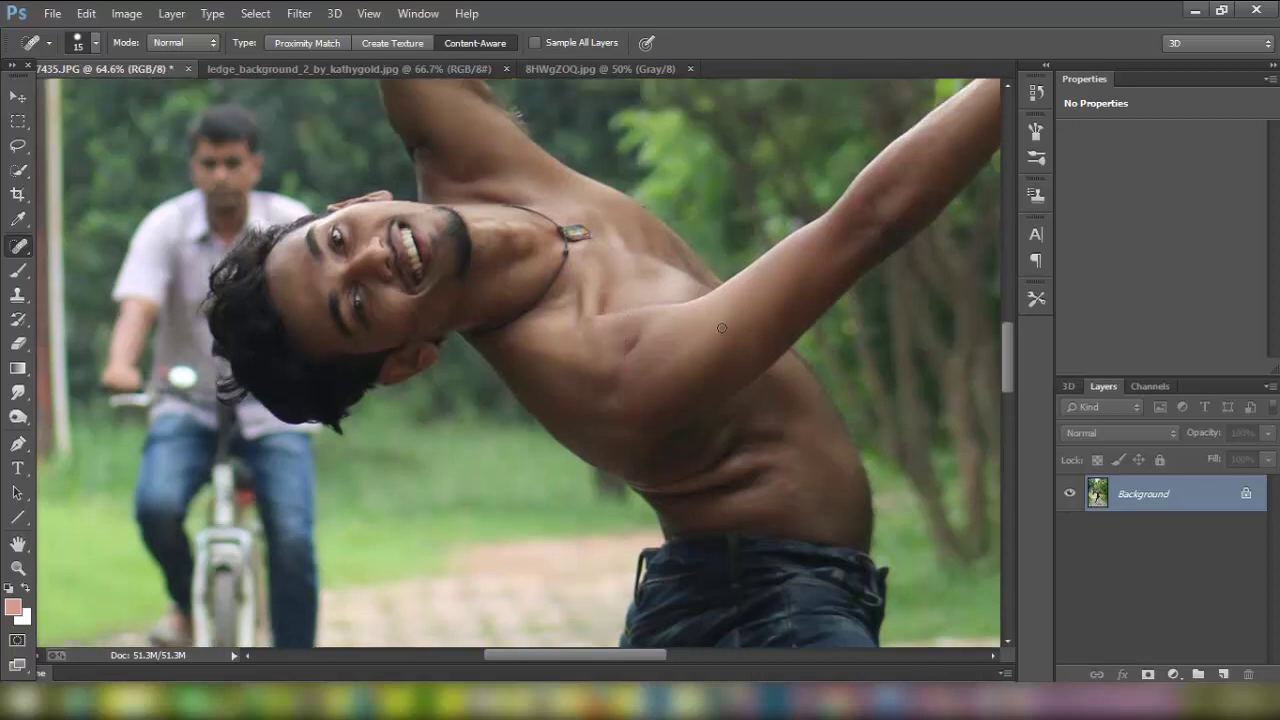
scroll(800, 280, "down", 2)
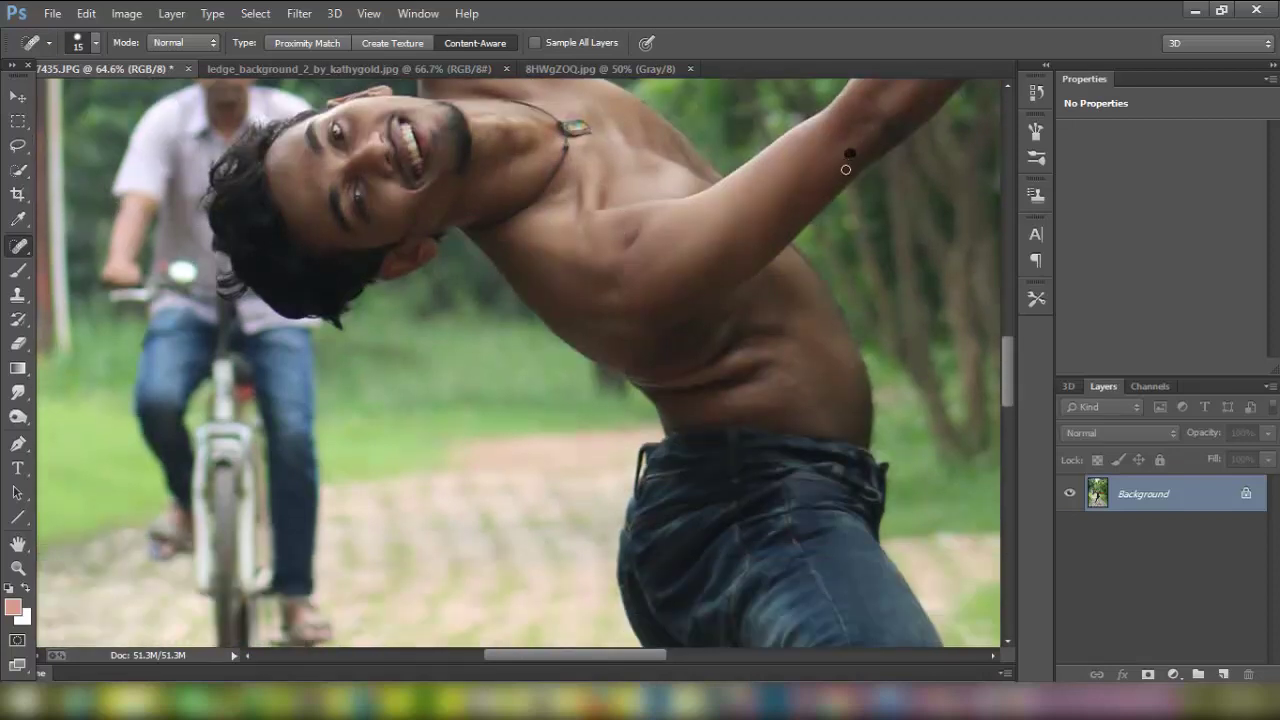
Fit the whole photo on screen (Ctrl+0) and fine-tune the zoom level.
key("ctrl+0")
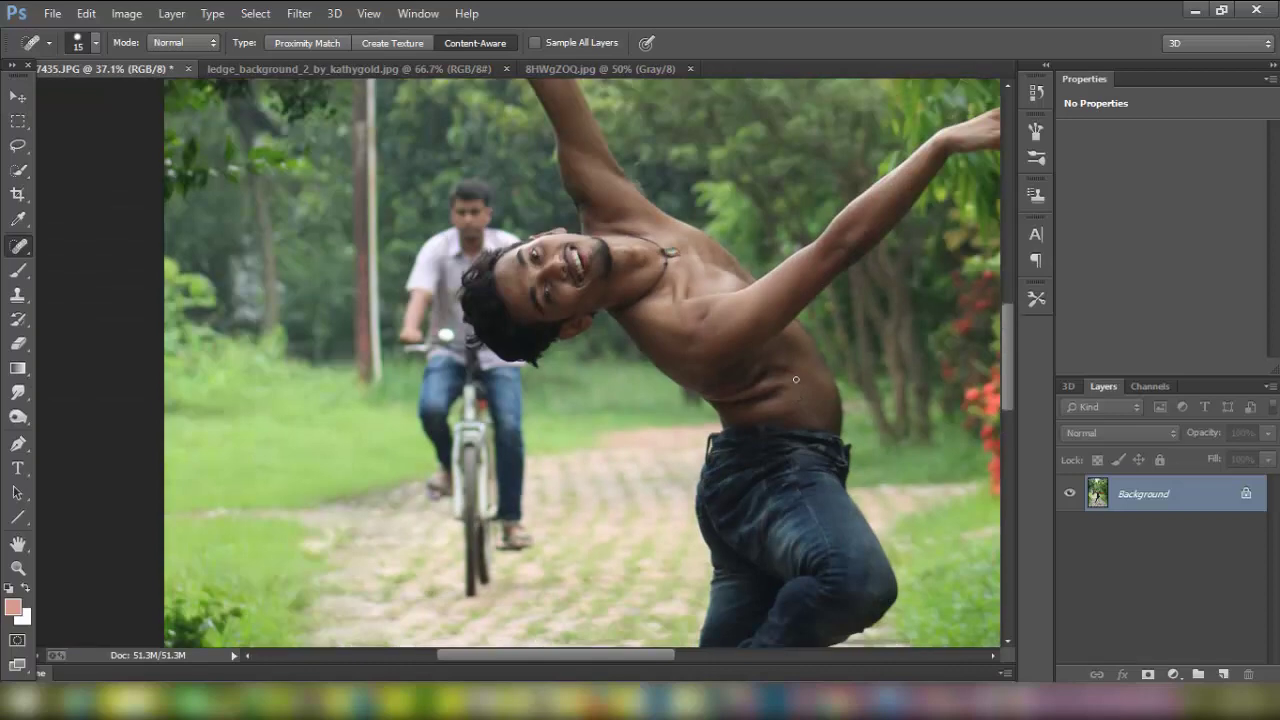
scroll(796, 383, "up", 2)
scroll(796, 380, "up", 2)
scroll(796, 380, "up", 1)
scroll(796, 380, "down", 3)
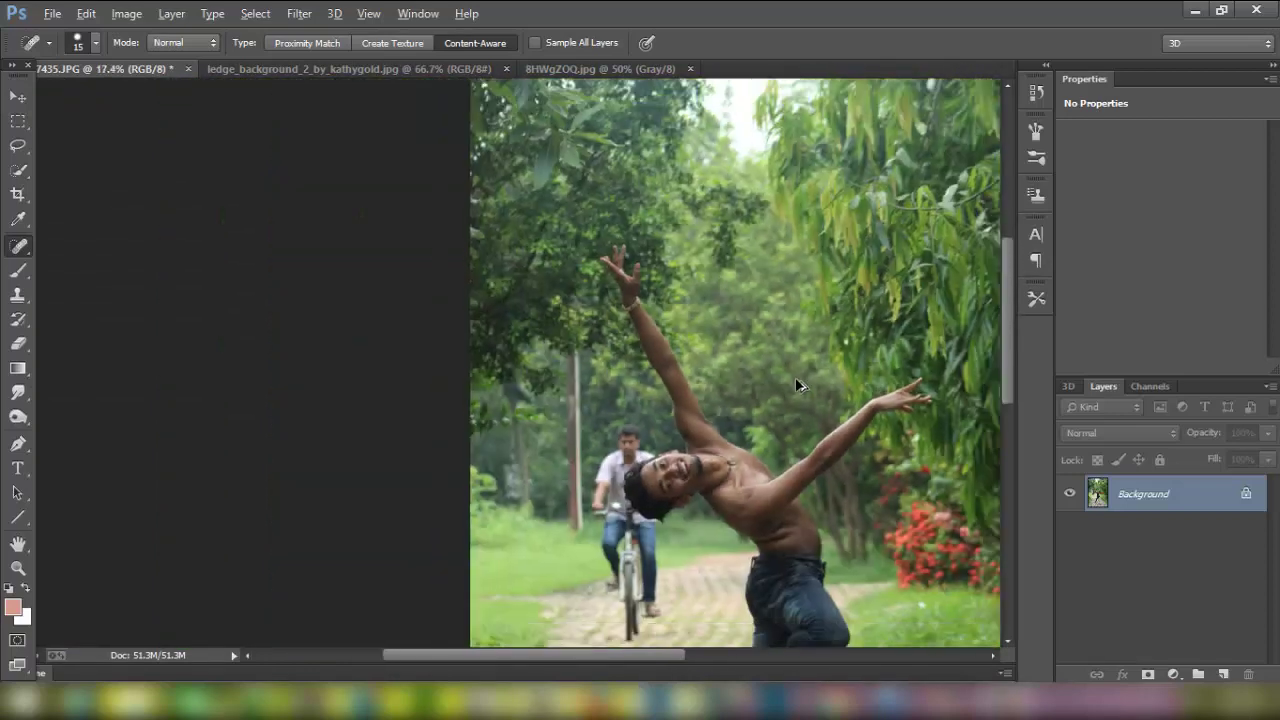
scroll(800, 386, "down", 3)
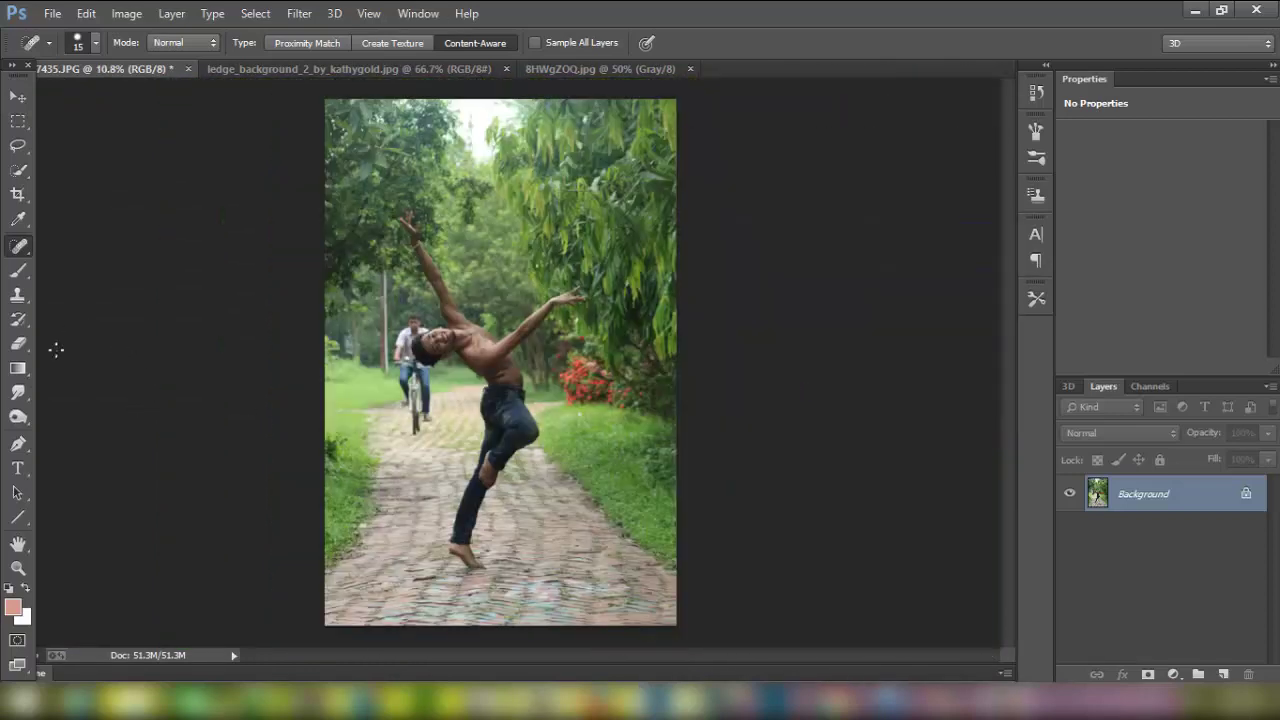
Start a Pen path at the dancer's toes with a curved point under the foot.
left_click(18, 443)
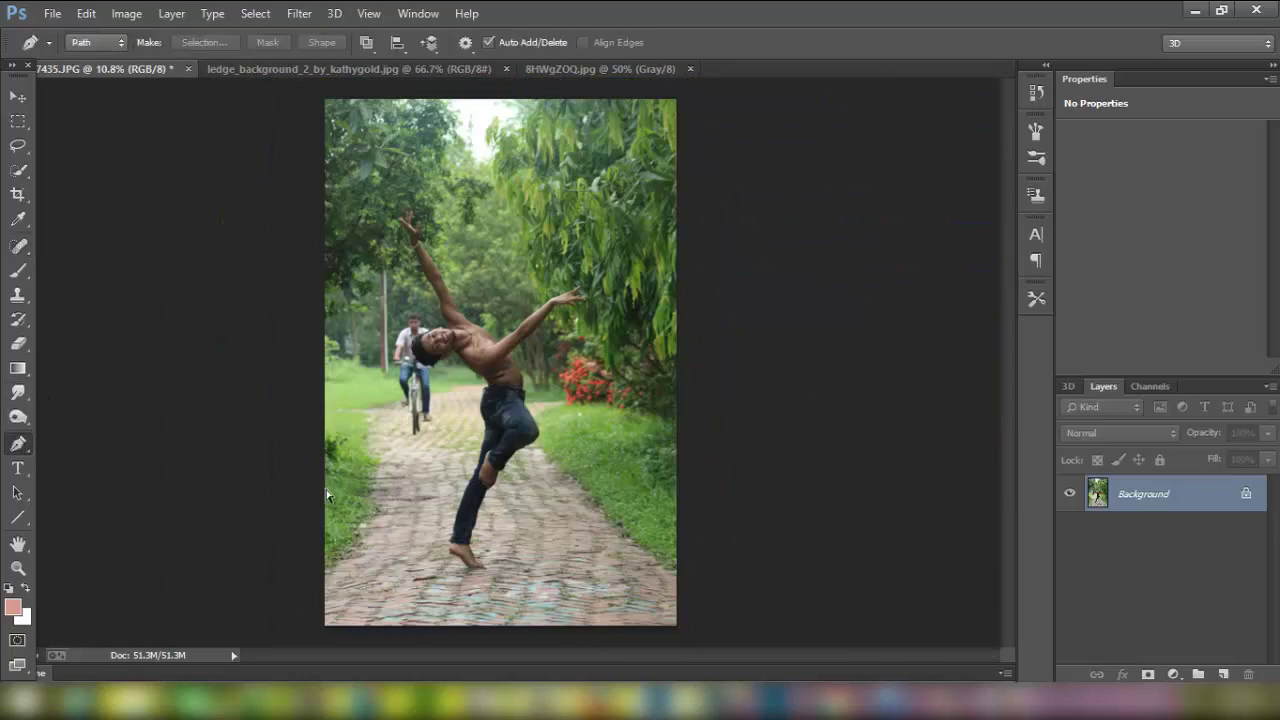
scroll(464, 578, "up", 3)
scroll(467, 570, "up", 2)
scroll(481, 550, "up", 1)
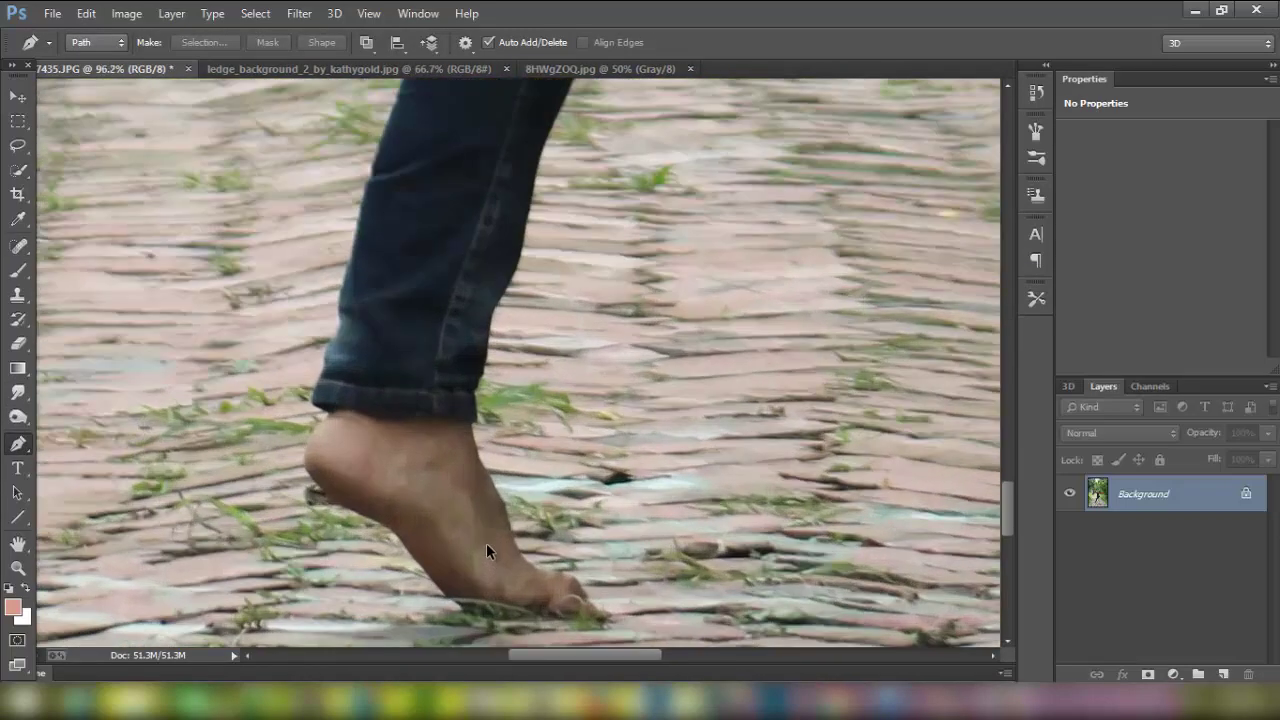
scroll(486, 543, "up", 1)
scroll(530, 525, "down", 1)
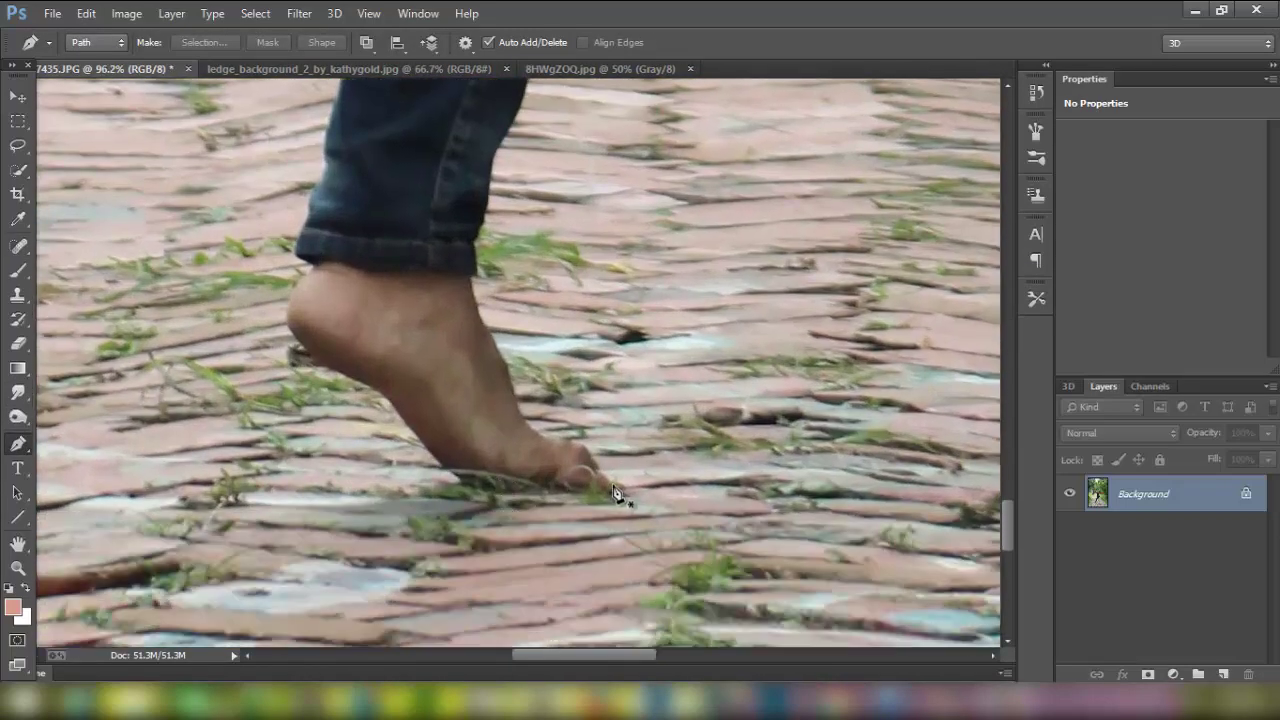
left_click(601, 494)
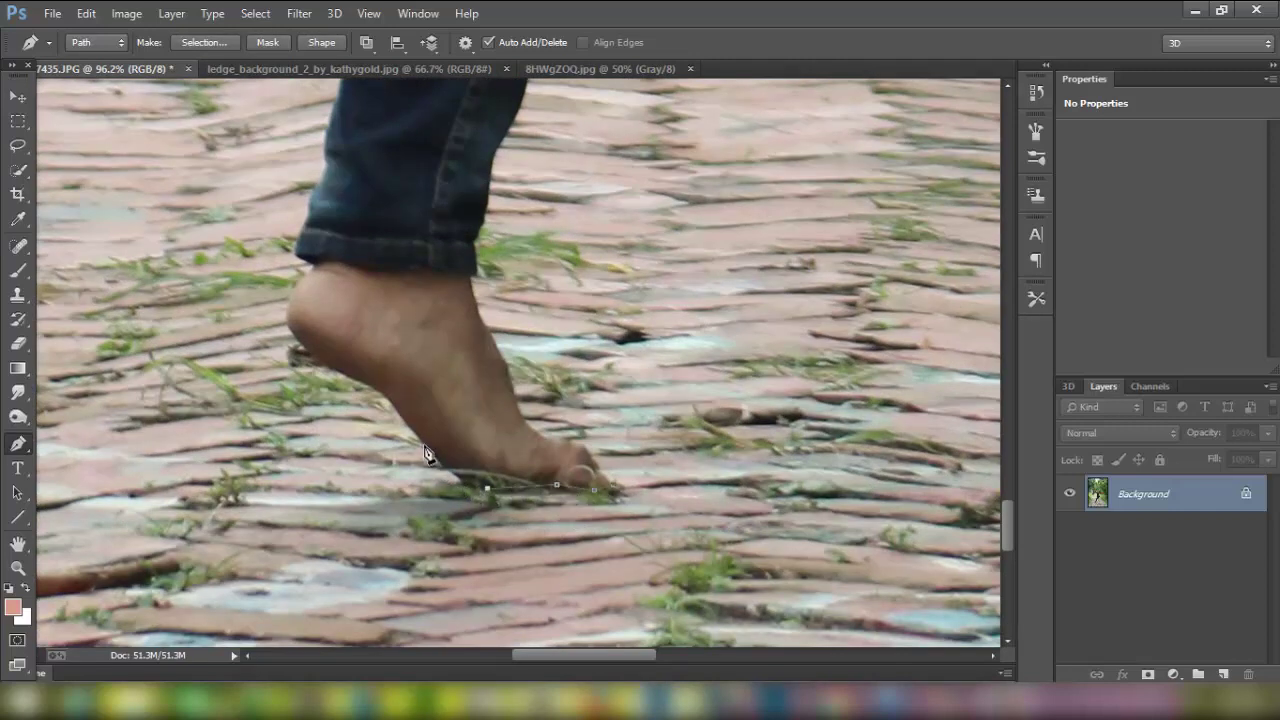
left_click_drag(423, 445, 403, 410)
Continue the path with anchor points up the edge of the jeans.
scroll(365, 388, "up", 3)
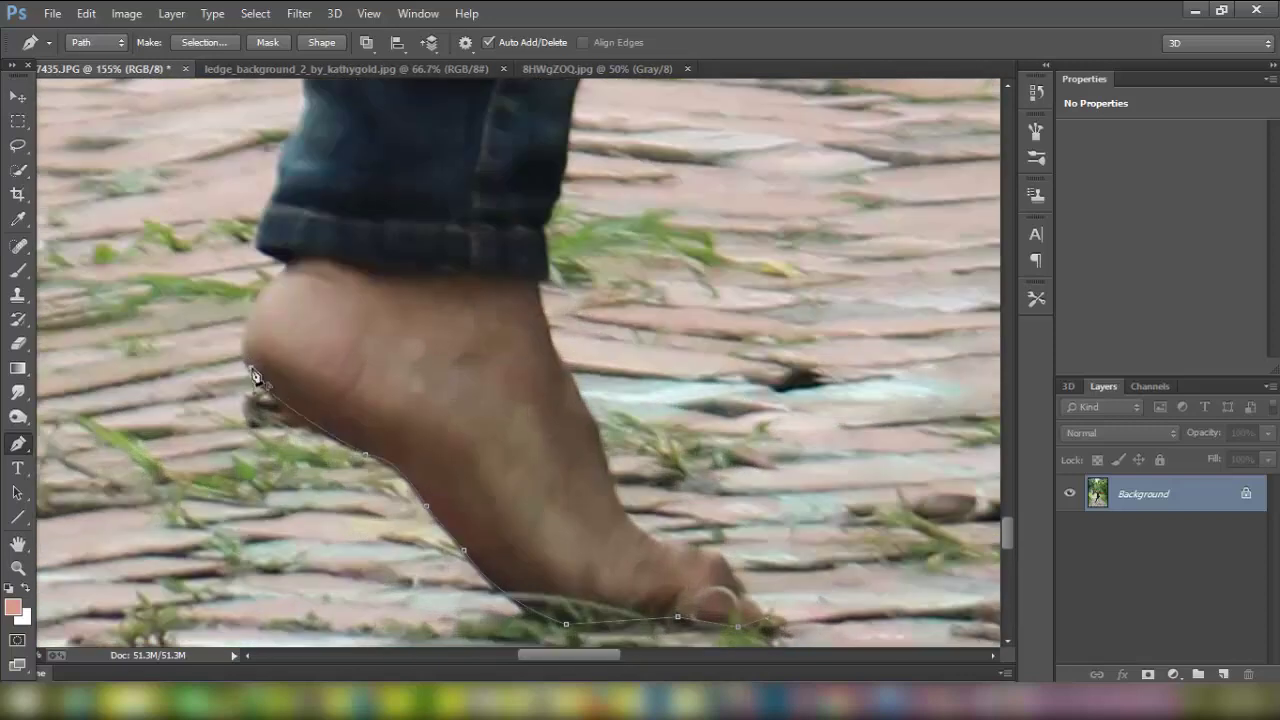
scroll(290, 278, "up", 2)
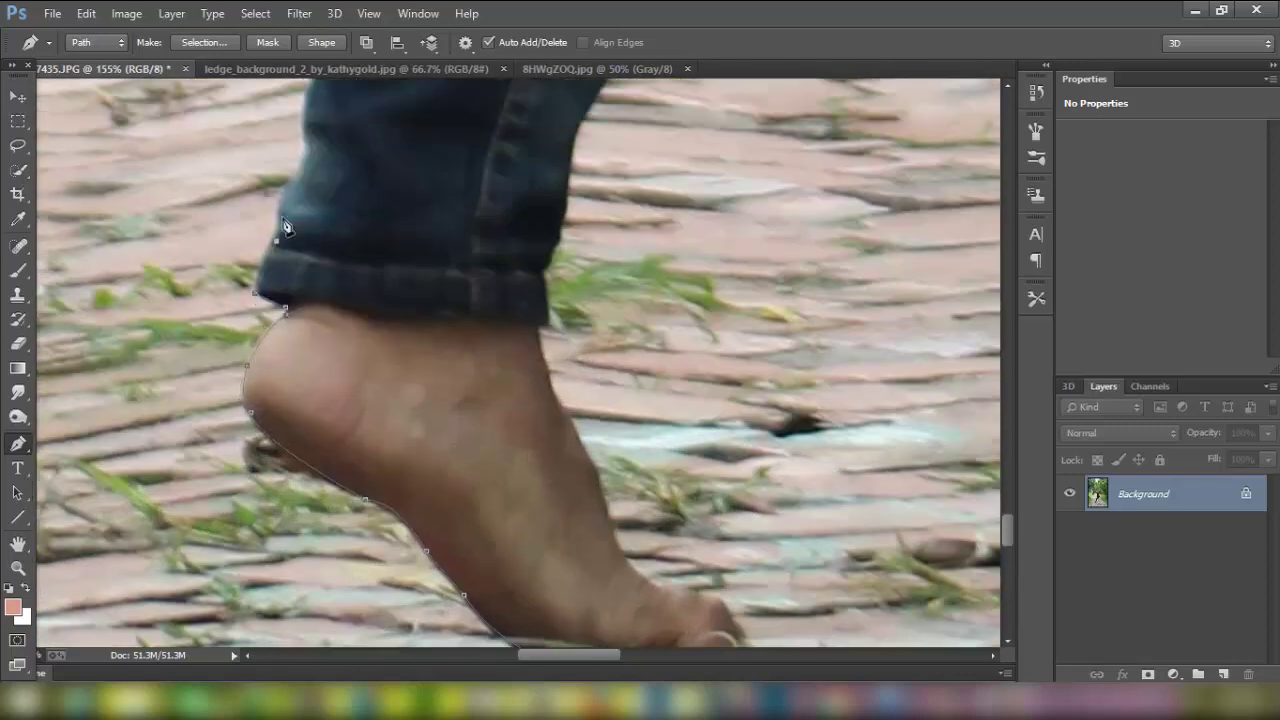
scroll(285, 226, "up", 5)
scroll(306, 224, "up", 5)
left_click(366, 206)
scroll(366, 206, "up", 5)
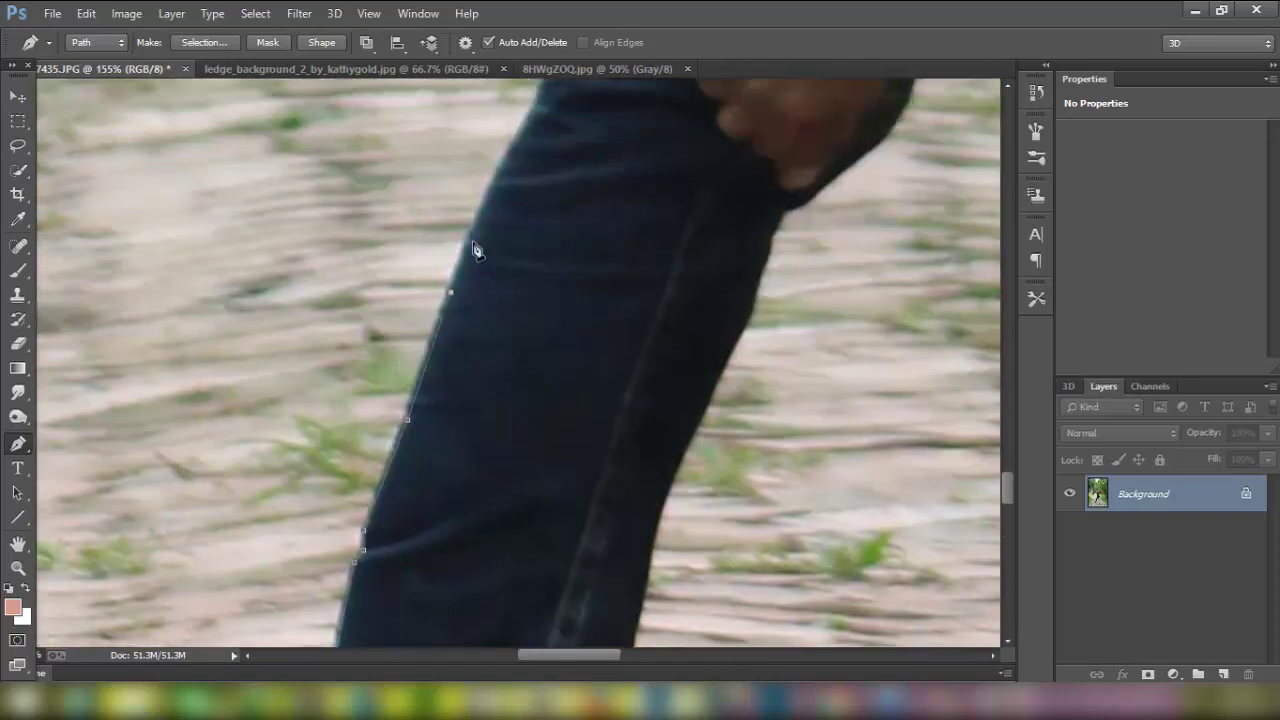
scroll(471, 251, "up", 5)
left_click(550, 195)
scroll(570, 205, "up", 2)
scroll(590, 210, "up", 3)
left_click(612, 222)
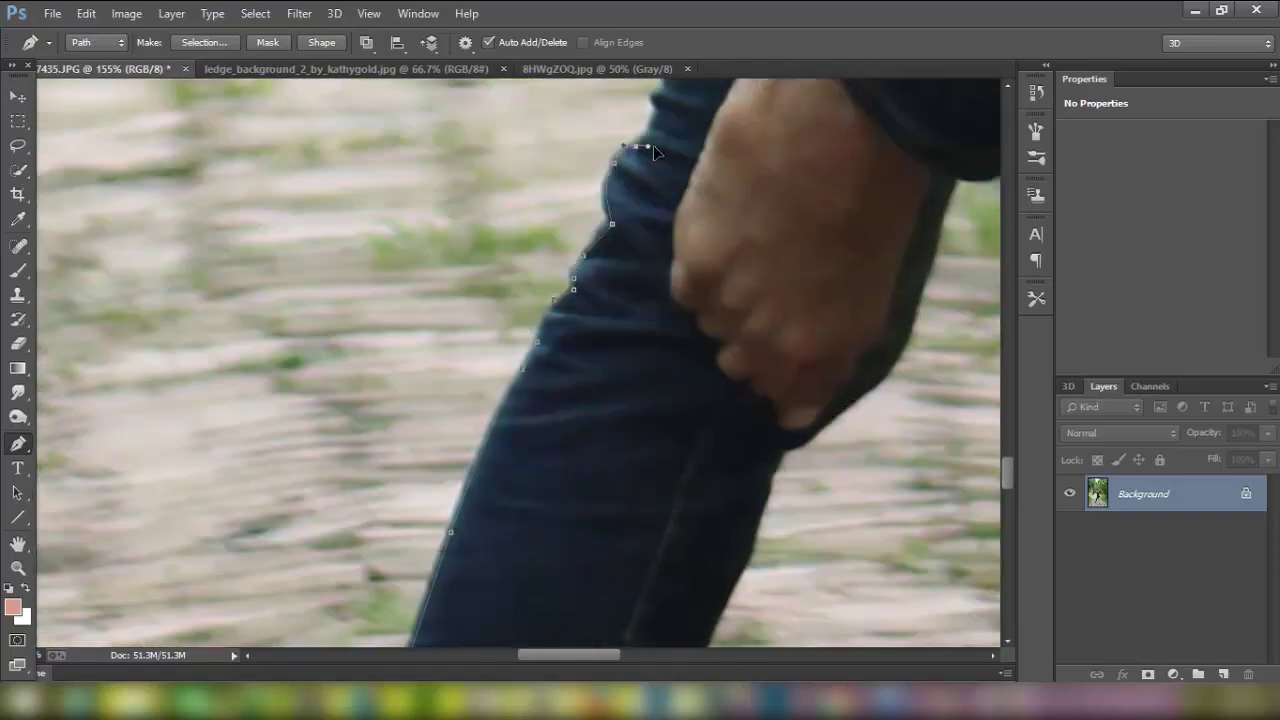
scroll(655, 150, "up", 6)
scroll(668, 222, "up", 4)
scroll(690, 278, "up", 2)
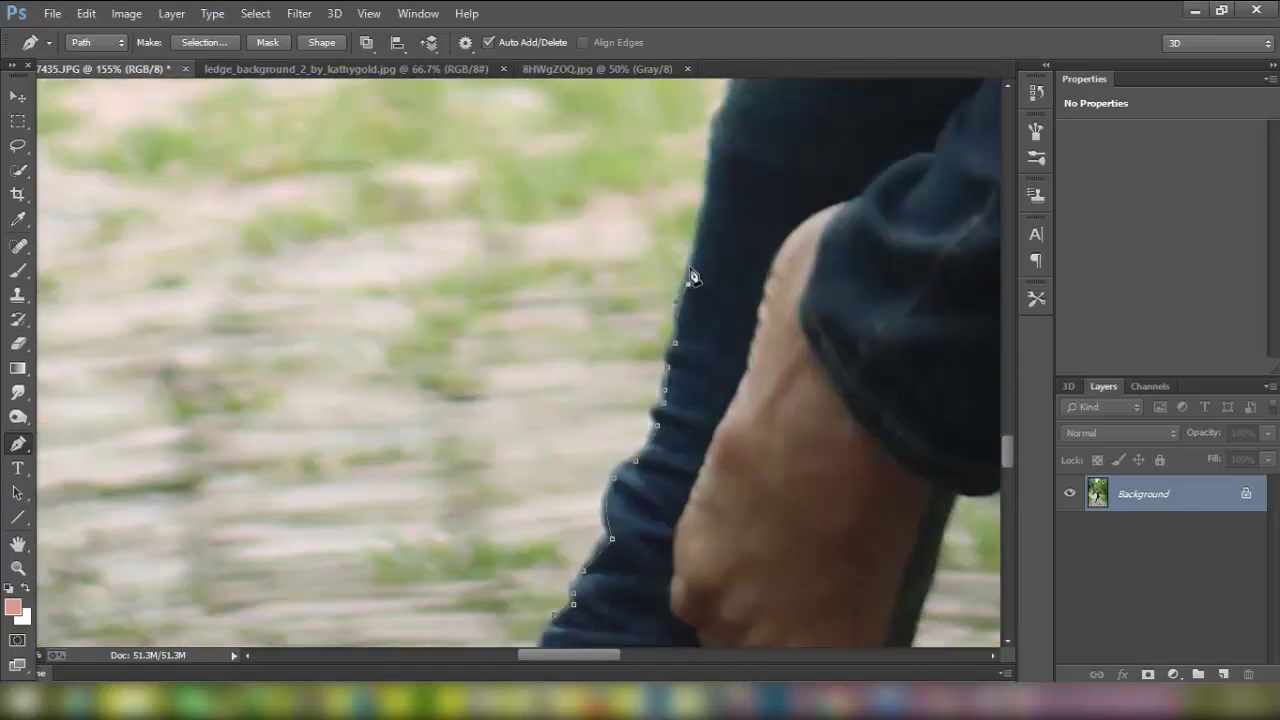
scroll(720, 270, "up", 4)
scroll(750, 275, "up", 2)
scroll(765, 310, "up", 2)
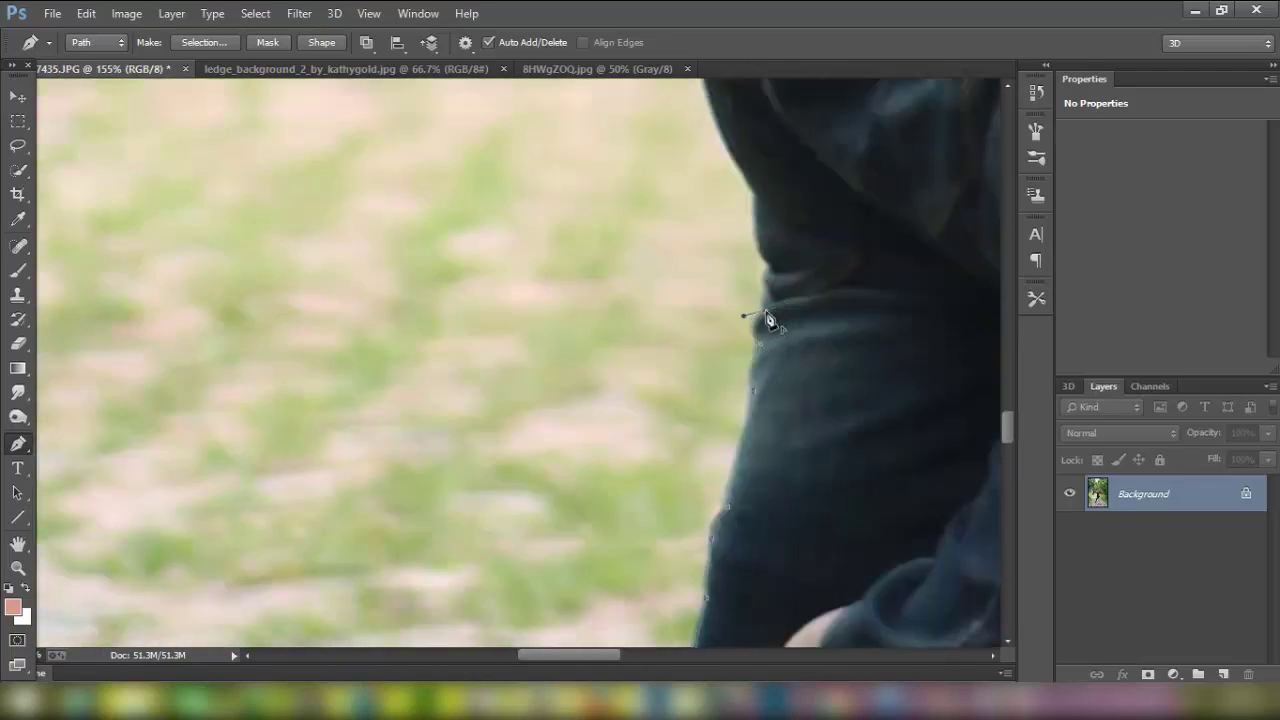
scroll(768, 330, "up", 2)
scroll(768, 360, "up", 2)
scroll(764, 388, "up", 2)
left_click_drag(694, 306, 700, 272)
scroll(700, 272, "up", 4)
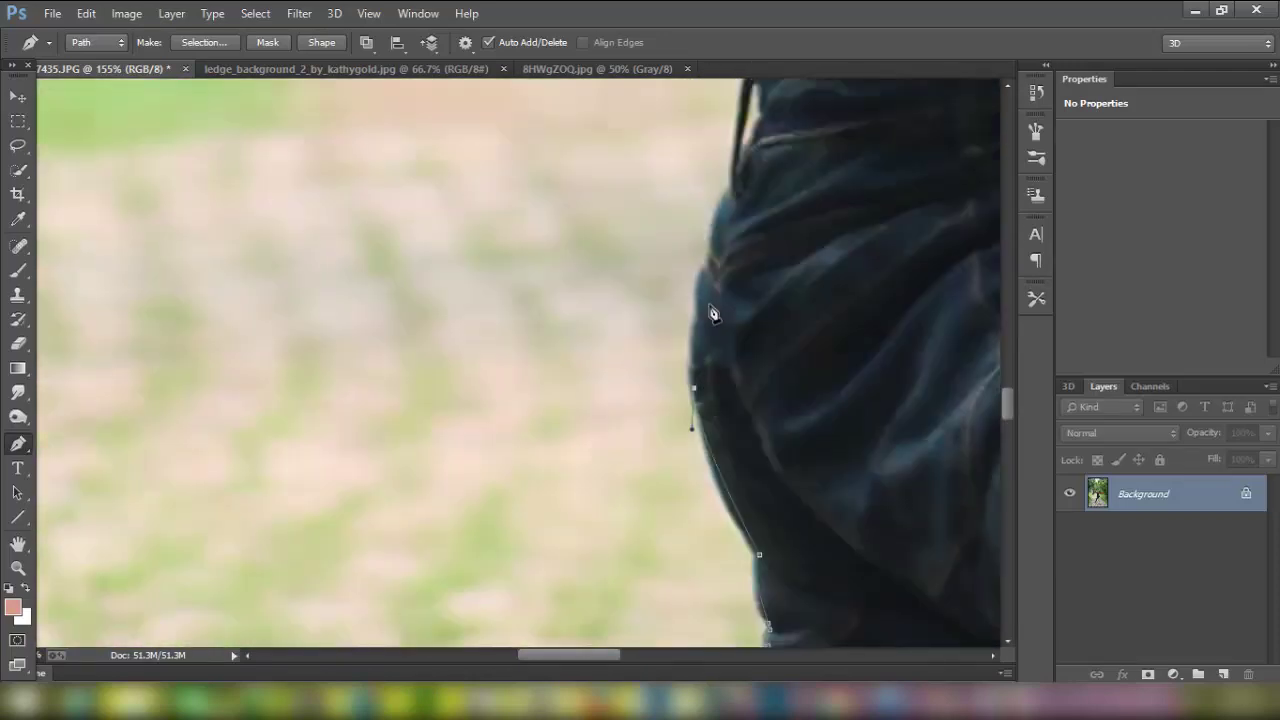
scroll(712, 285, "up", 5)
Carry the outline over the waistband and belly and up the side of the chest.
left_click(757, 329)
scroll(808, 357, "up", 3)
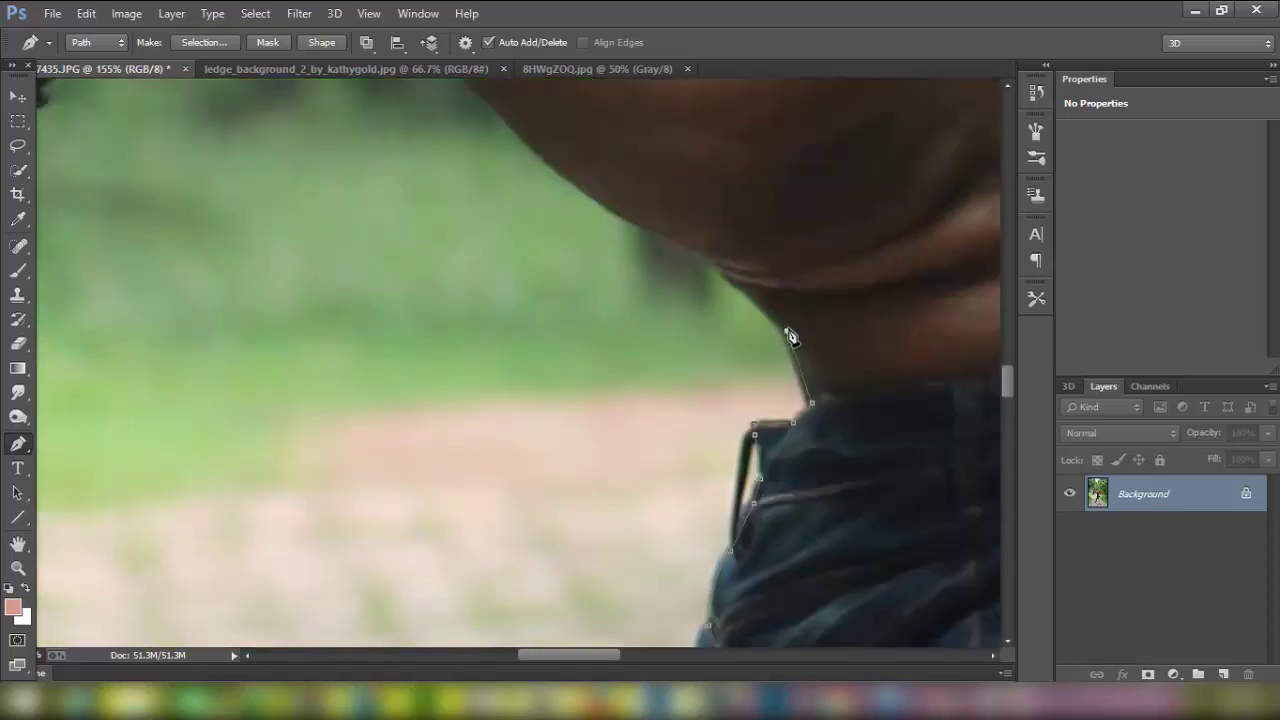
left_click(791, 331)
left_click(678, 256)
scroll(600, 285, "up", 3)
scroll(528, 310, "up", 3)
left_click(515, 380)
scroll(517, 330, "up", 2)
left_click(415, 341)
scroll(380, 320, "up", 2)
Curve the path around the chin and the ear to where it meets the hair.
left_click(305, 290)
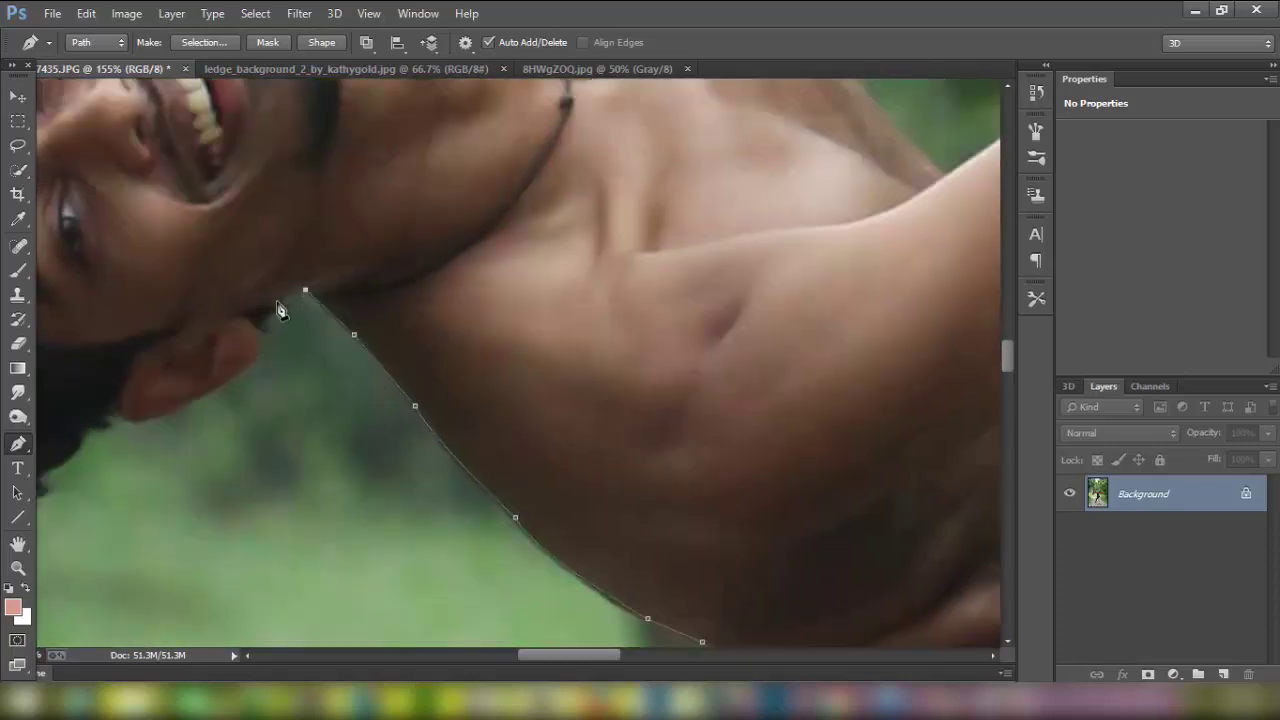
left_click_drag(140, 443, 608, 347)
left_click(509, 375)
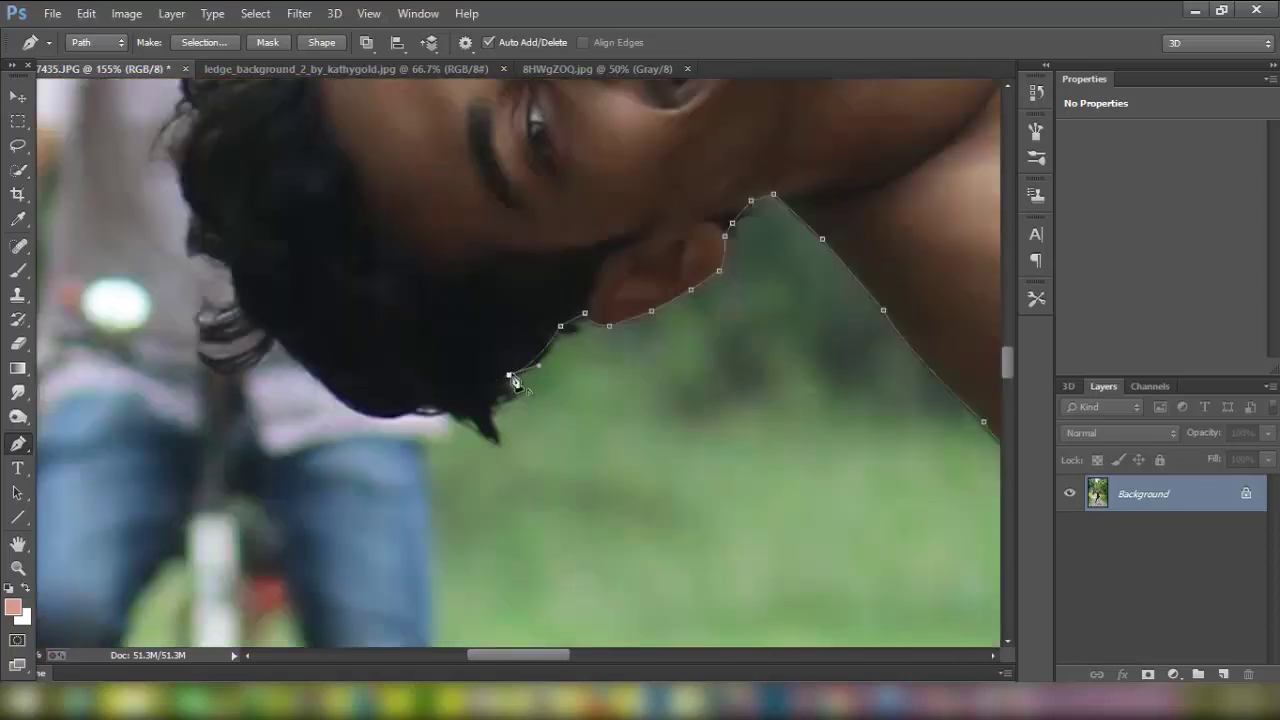
left_click(490, 404)
left_click(492, 436)
left_click(470, 417)
Trace the hair's edge with anchor points up its left side.
left_click(333, 390)
scroll(300, 400, "up", 3)
left_click(281, 446)
left_click(234, 374)
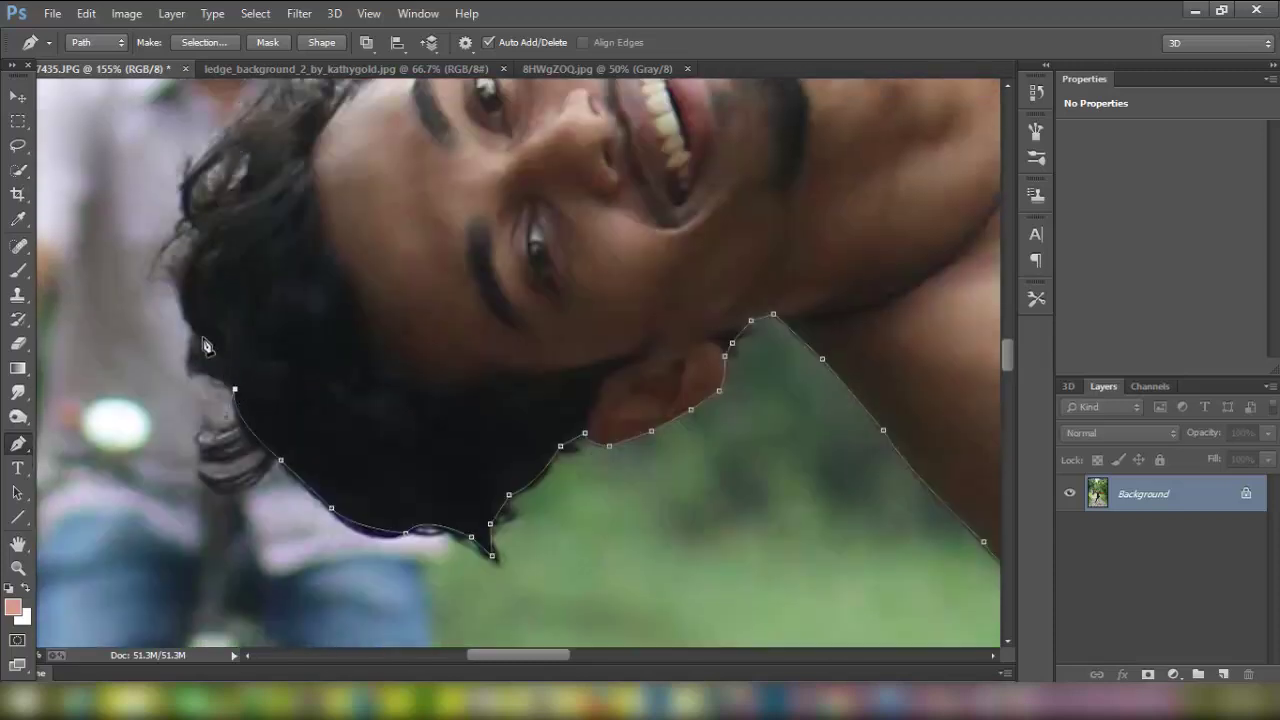
scroll(220, 340, "up", 4)
left_click(241, 336)
scroll(437, 452, "up", 1)
left_click(285, 309)
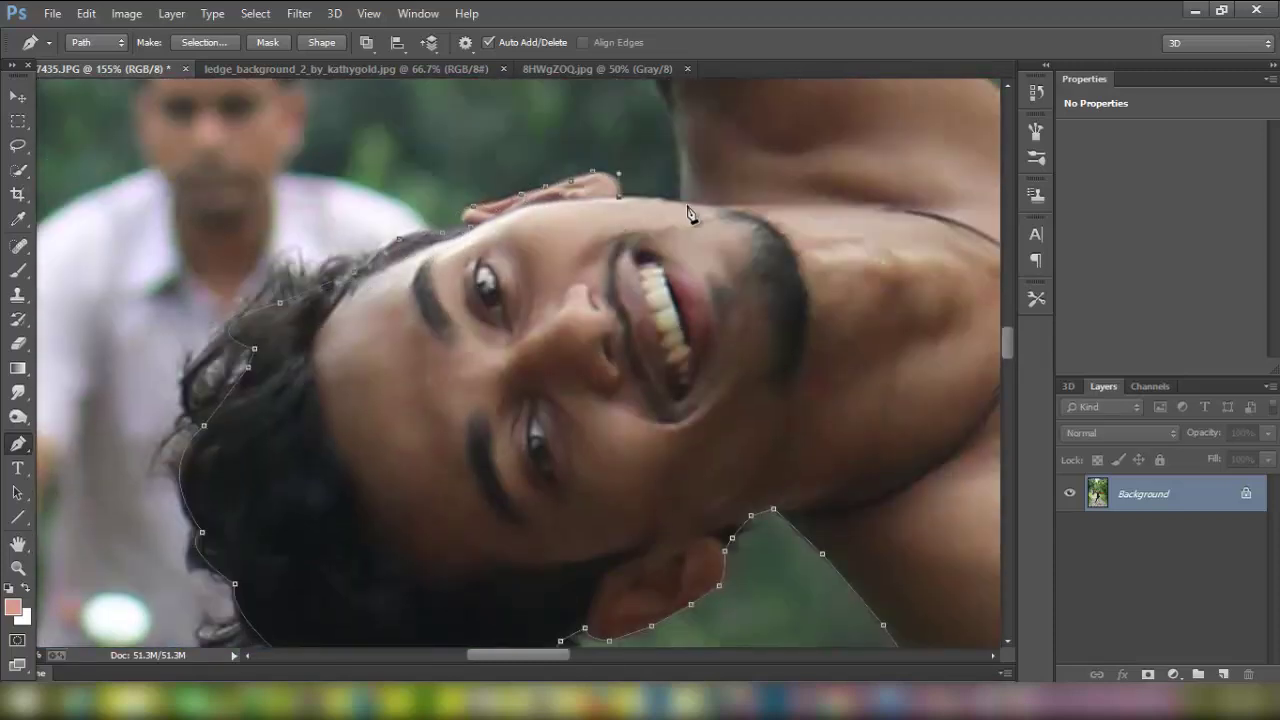
scroll(690, 214, "up", 2)
Place Pen anchors up the raised arm's left edge and along the forearm to the bracelet.
left_click(651, 195)
scroll(651, 195, "up", 2)
scroll(606, 260, "up", 2)
scroll(583, 266, "up", 2)
left_click(561, 337)
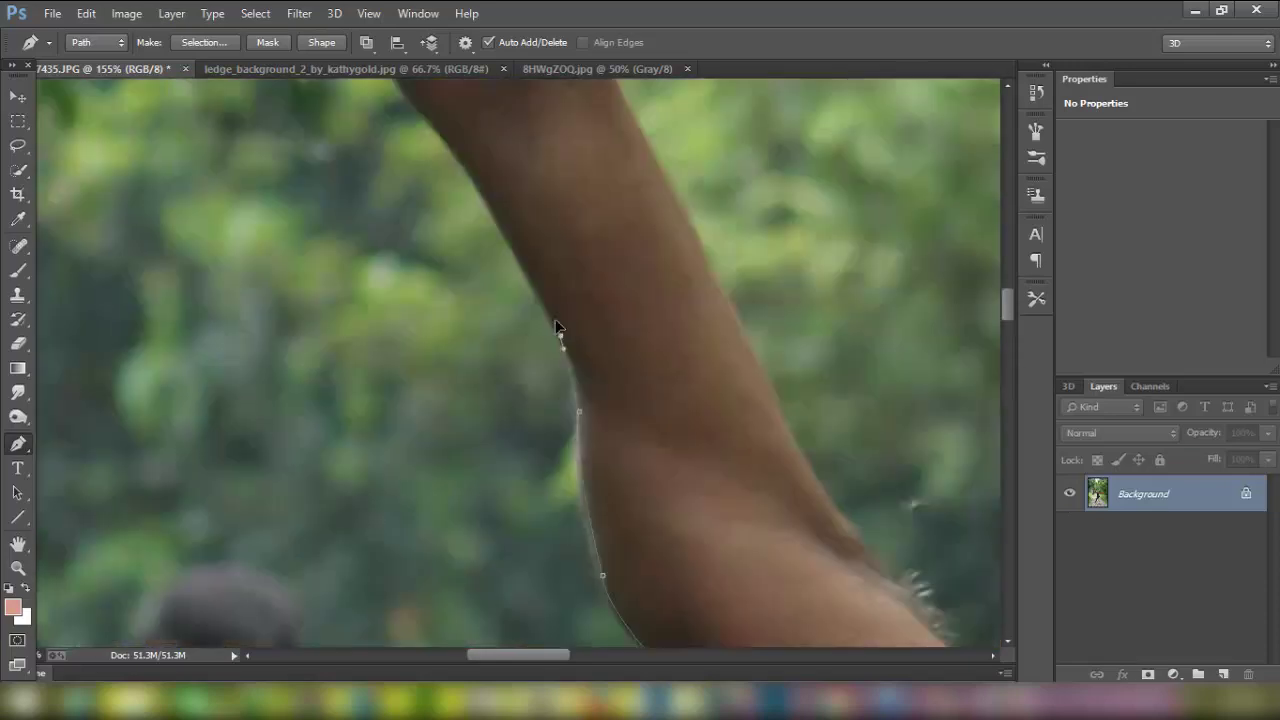
scroll(558, 328, "up", 2)
left_click(494, 406)
scroll(494, 406, "up", 2)
left_click(359, 338)
scroll(359, 338, "up", 2)
scroll(200, 340, "up", 2)
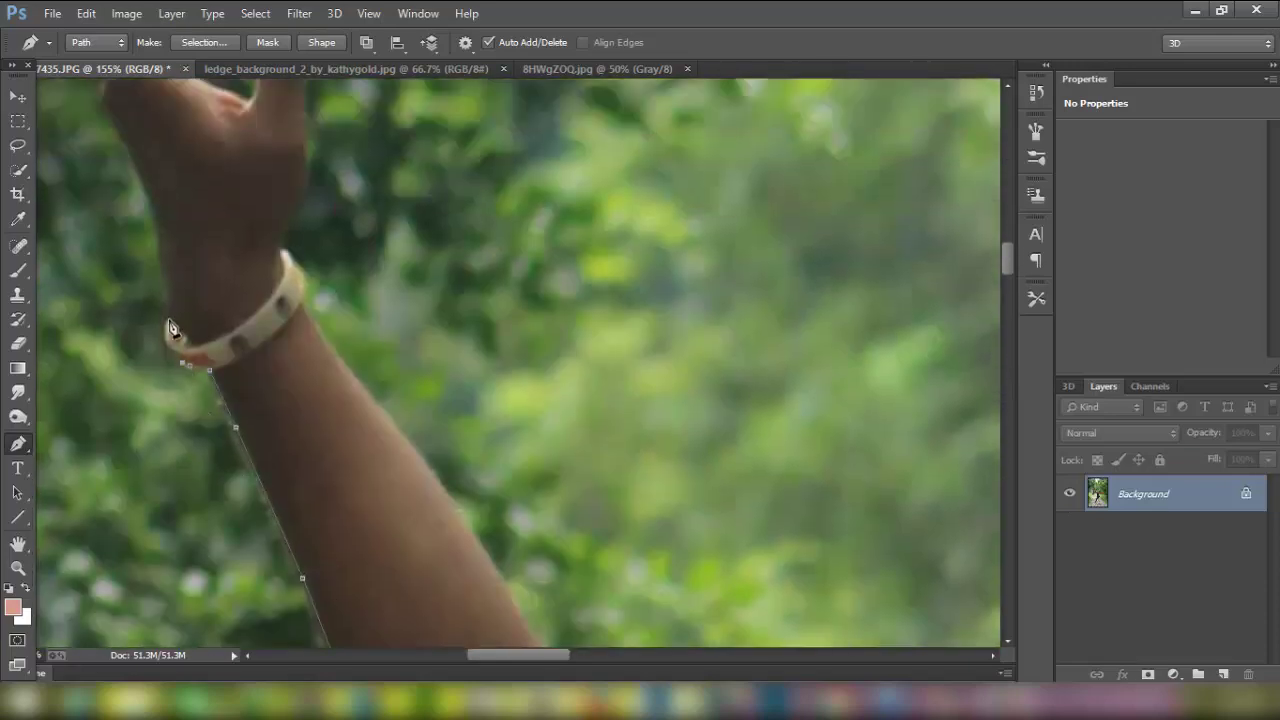
scroll(172, 316, "up", 2)
scroll(223, 386, "up", 2)
scroll(300, 390, "left", 3)
scroll(375, 390, "up", 1)
Outline the hand: the raised finger, the fingertips, the palm and the thumb back to the bracelet.
left_click(408, 409)
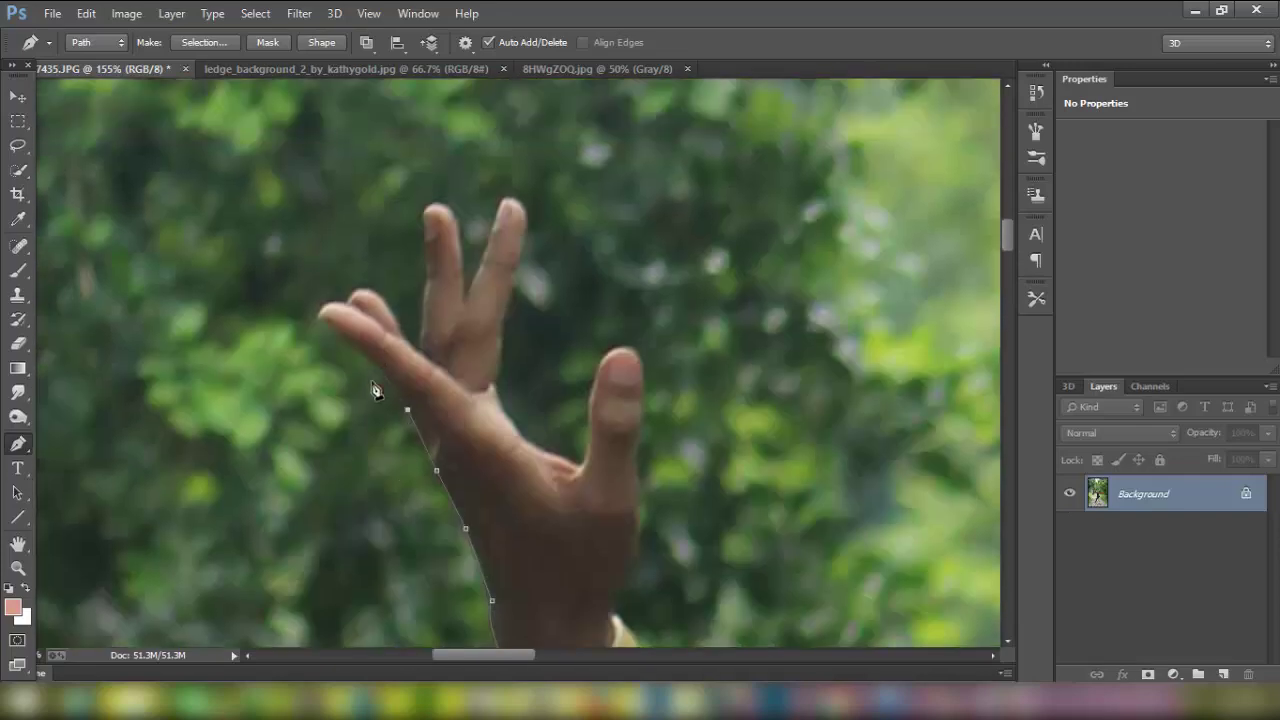
scroll(422, 310, "up", 1)
left_click(430, 338)
left_click(424, 295)
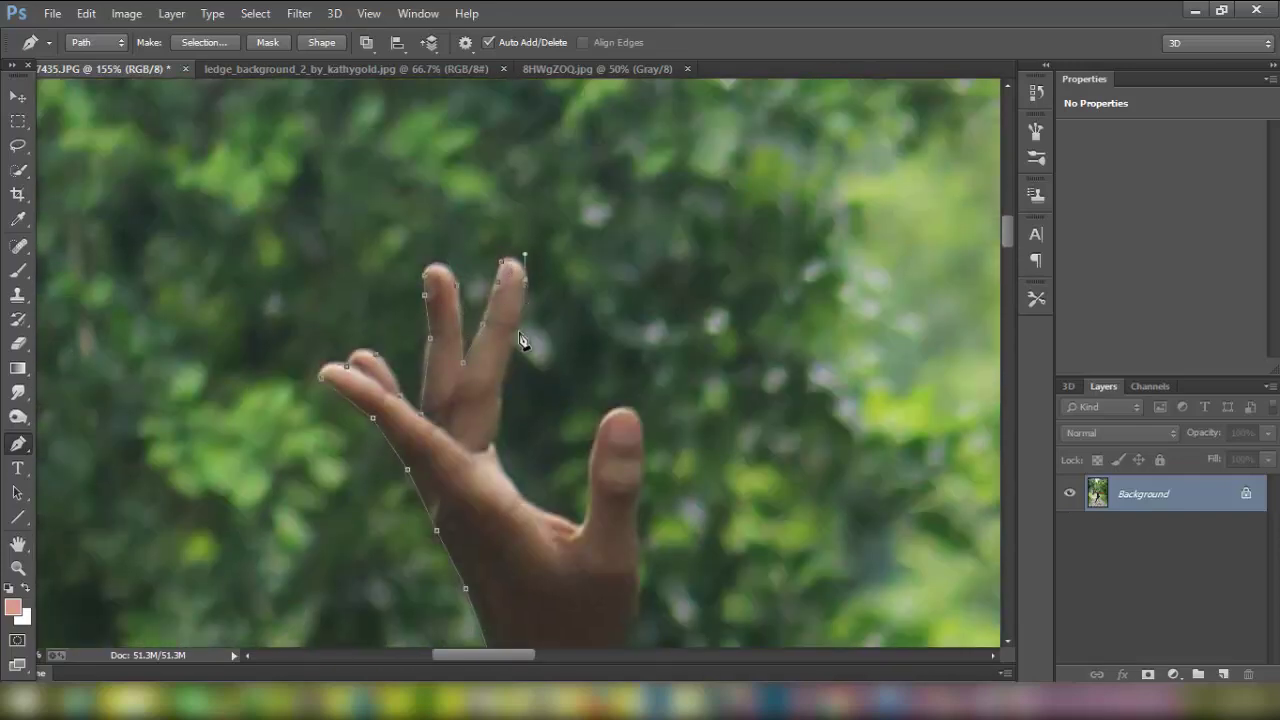
left_click(490, 447)
scroll(492, 455, "down", 2)
left_click(500, 352)
left_click(523, 381)
left_click(577, 407)
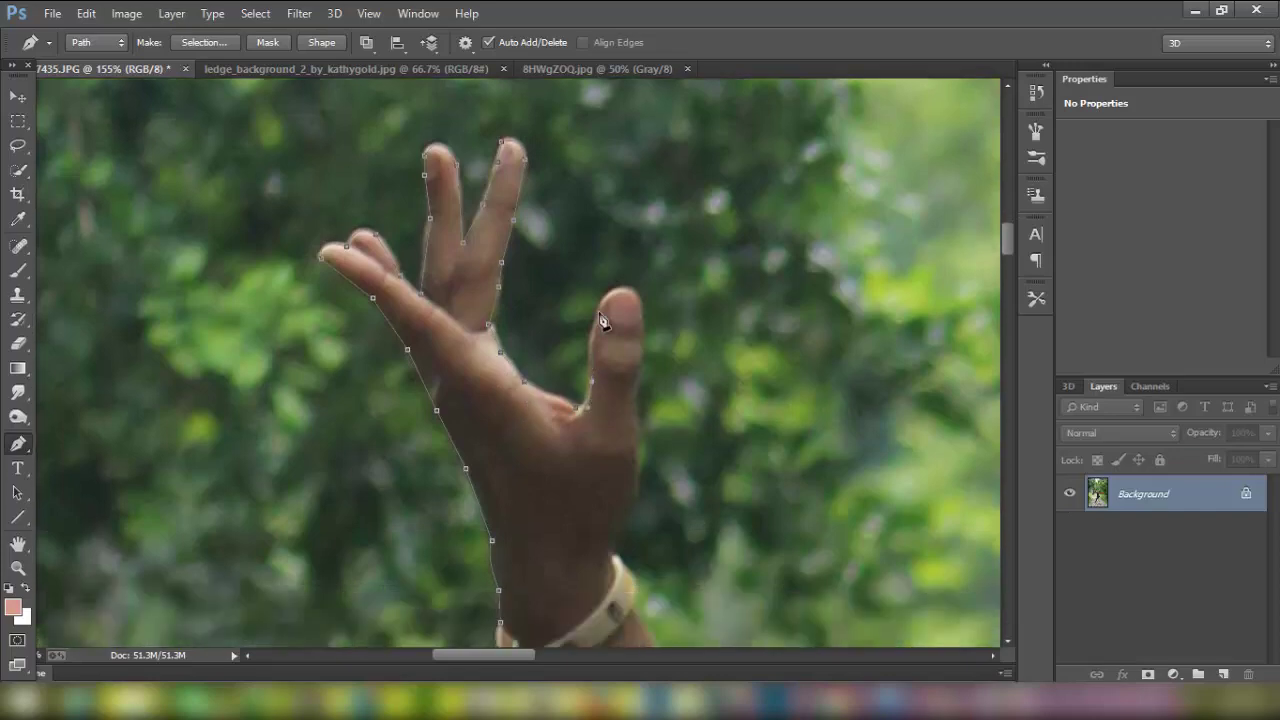
left_click(628, 377)
scroll(637, 391, "down", 3)
left_click(612, 388)
scroll(640, 388, "down", 2)
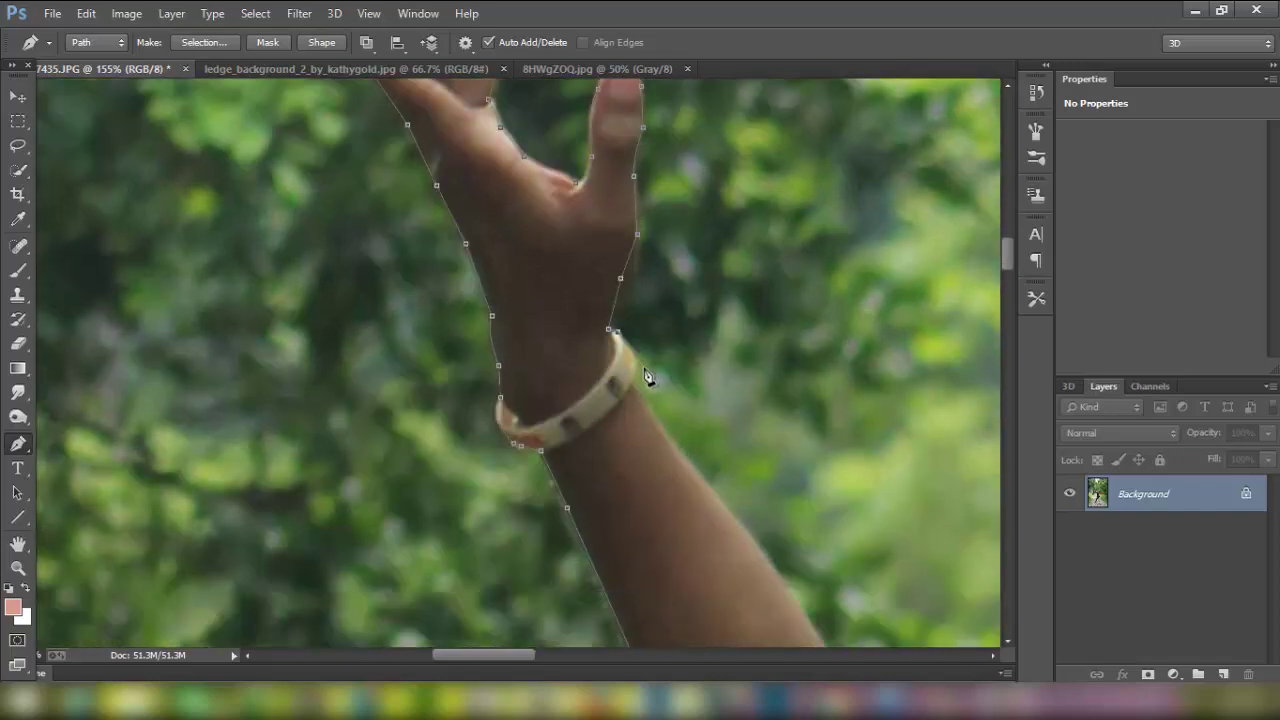
scroll(650, 390, "down", 2)
scroll(690, 425, "down", 3)
Continue the path along the arm's right and upper edges, including one curved anchor.
left_click(897, 394)
scroll(946, 391, "down", 2)
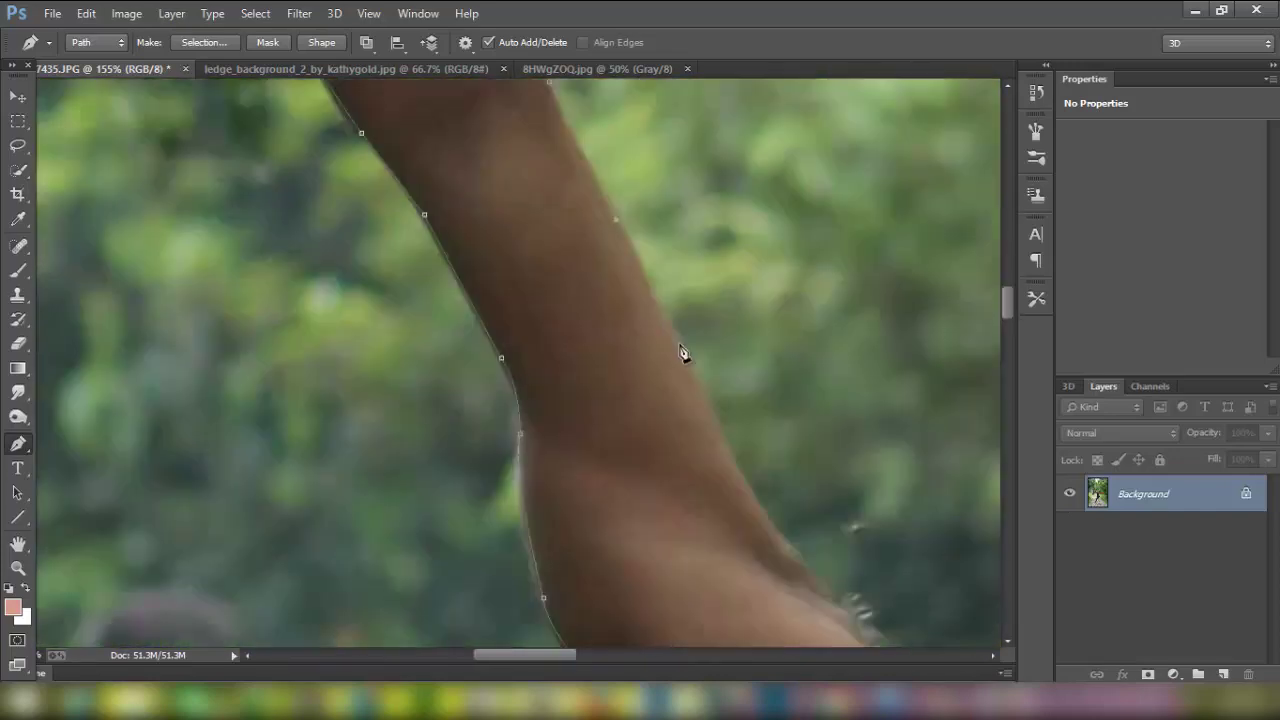
left_click(716, 236)
left_click(753, 317)
scroll(730, 350, "down", 4)
scroll(857, 408, "down", 1)
scroll(857, 408, "down", 3)
left_click(605, 292)
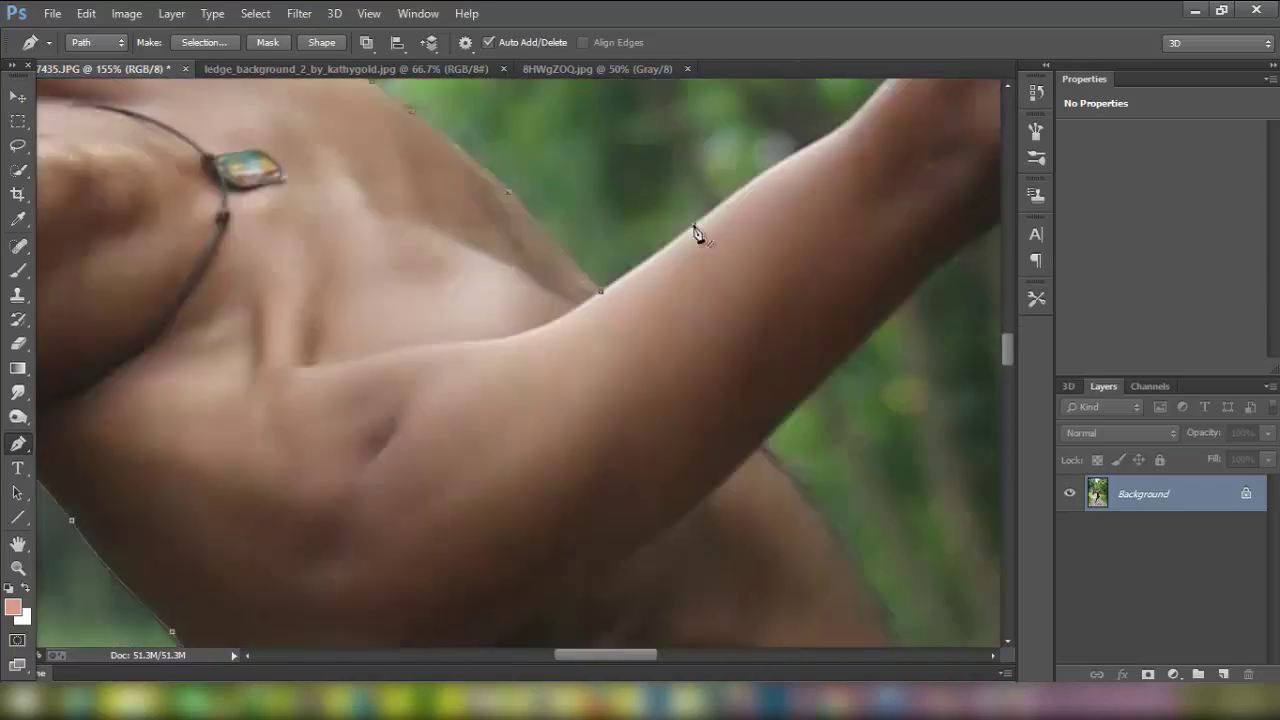
left_click(694, 229)
scroll(850, 180, "up", 1)
scroll(910, 130, "up", 1)
left_click(882, 198)
left_click(916, 150)
left_click_drag(897, 166, 477, 363)
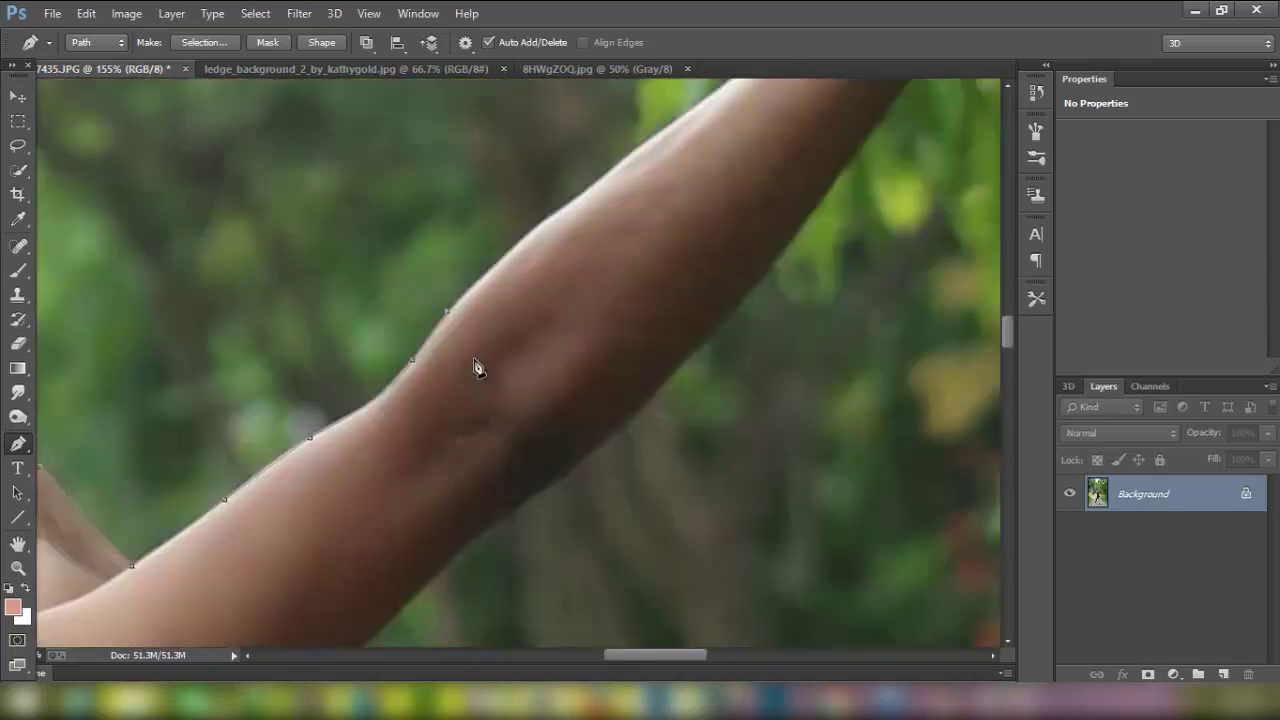
left_click(519, 238)
left_click(576, 198)
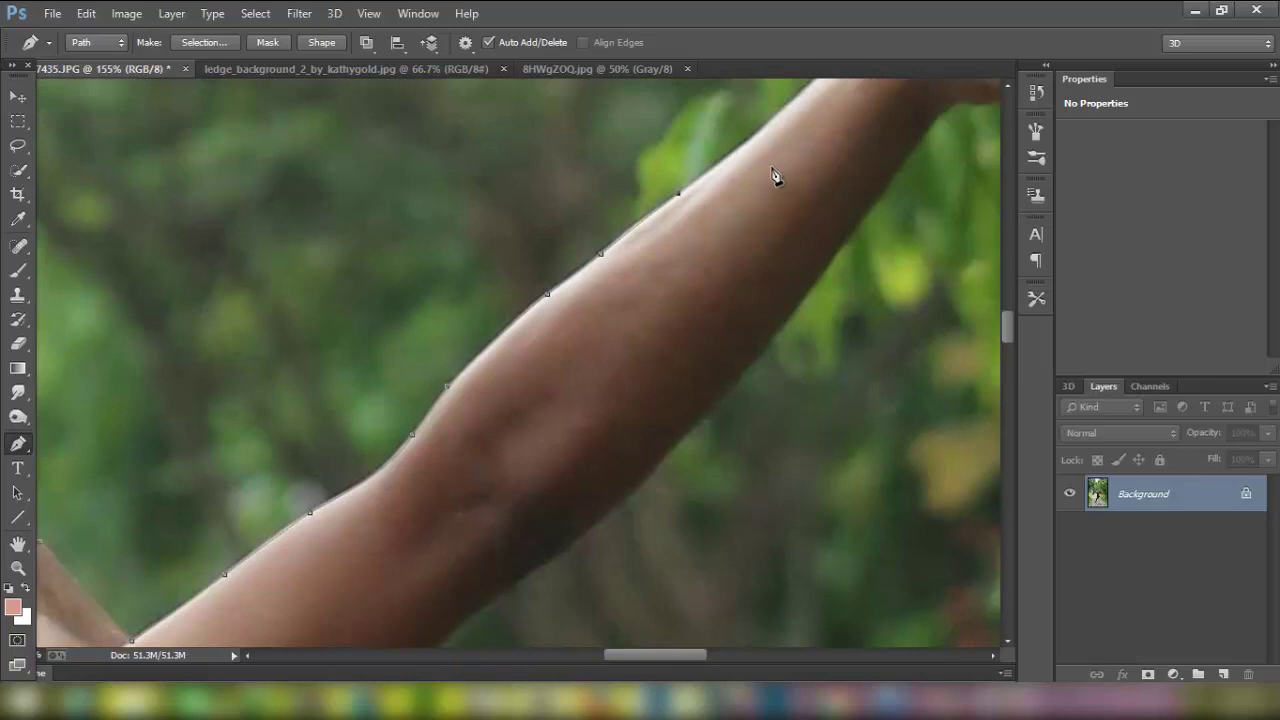
Trace the forearm's top edge to the wrist and around the index finger's underside.
left_click(777, 177)
scroll(777, 177, "right", 2)
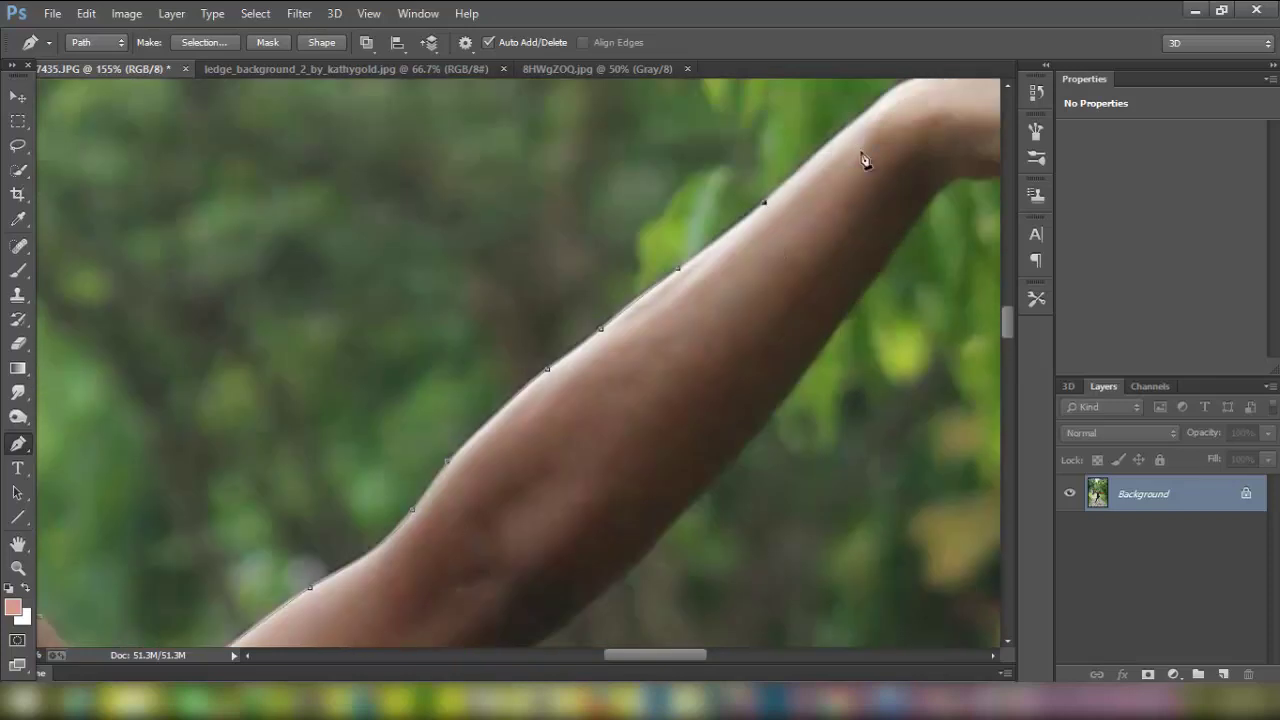
left_click(863, 157)
scroll(863, 157, "right", 2)
left_click(986, 123)
scroll(986, 123, "right", 3)
left_click(766, 127)
scroll(827, 160, "up", 1)
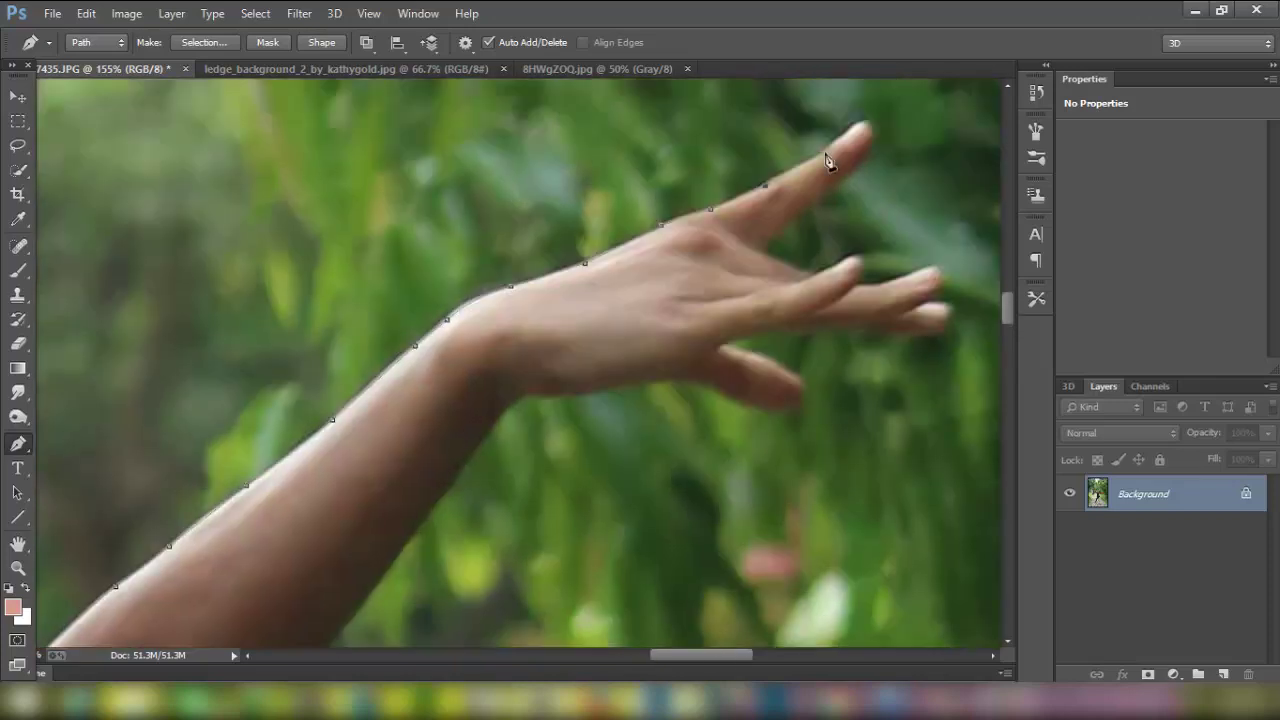
left_click(825, 193)
left_click(784, 225)
left_click(762, 254)
scroll(815, 207, "down", 1)
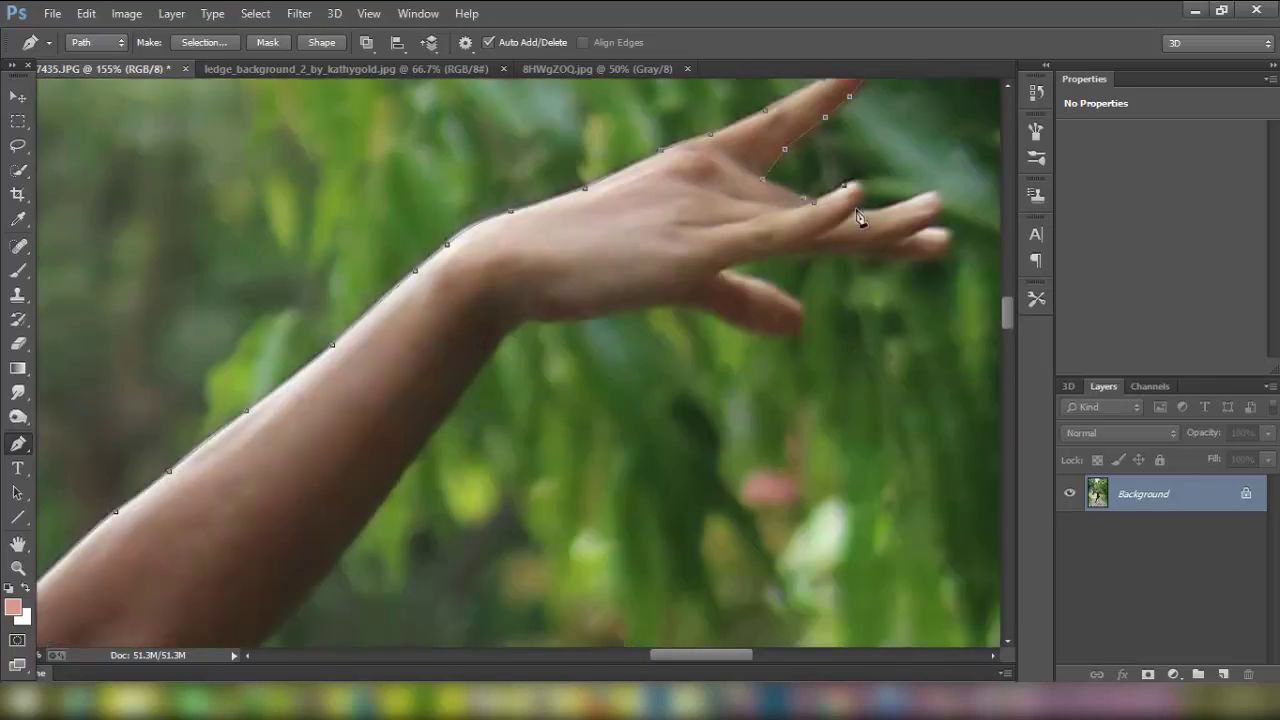
scroll(932, 237, "down", 1)
Outline the fingers back to the palm, then under the hand, wrist and forearm.
left_click(941, 207)
left_click(888, 211)
left_click(830, 211)
left_click(726, 222)
left_click(775, 243)
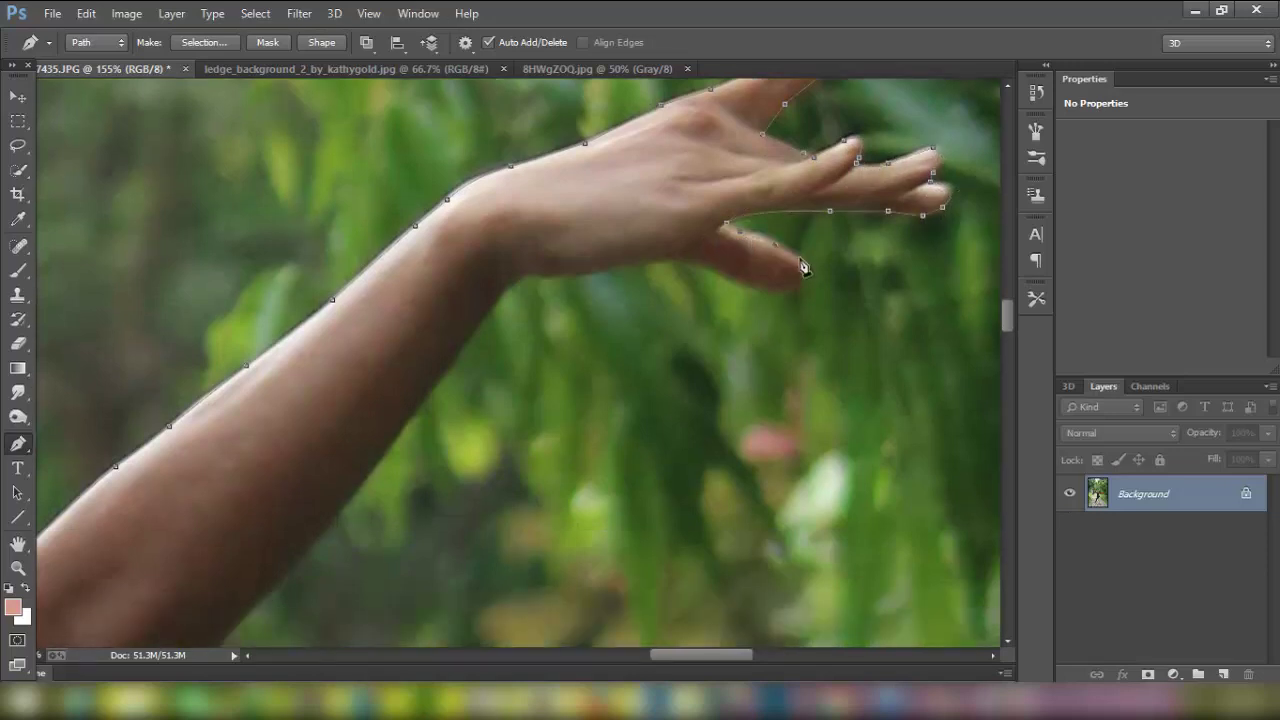
left_click(645, 262)
left_click(565, 274)
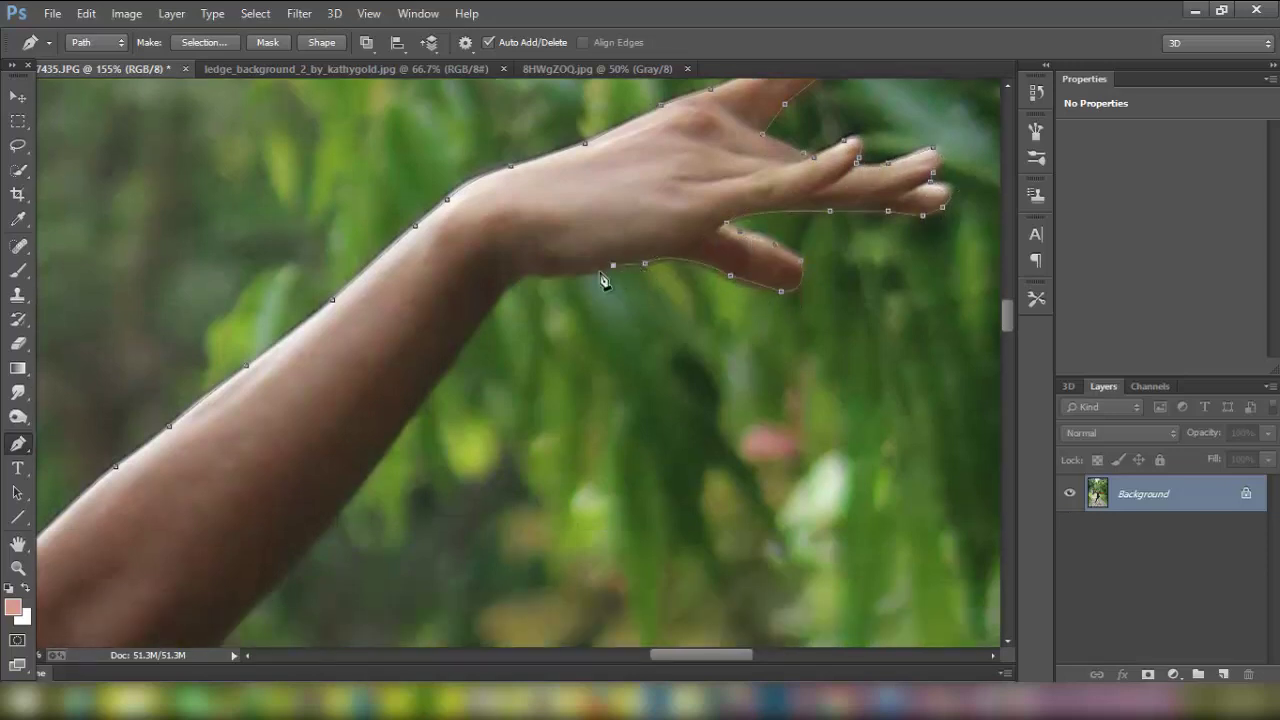
scroll(530, 285, "down", 1)
left_click(423, 326)
scroll(430, 330, "down", 1)
left_click(345, 337)
scroll(349, 360, "down", 1)
left_click(429, 360)
left_click(357, 417)
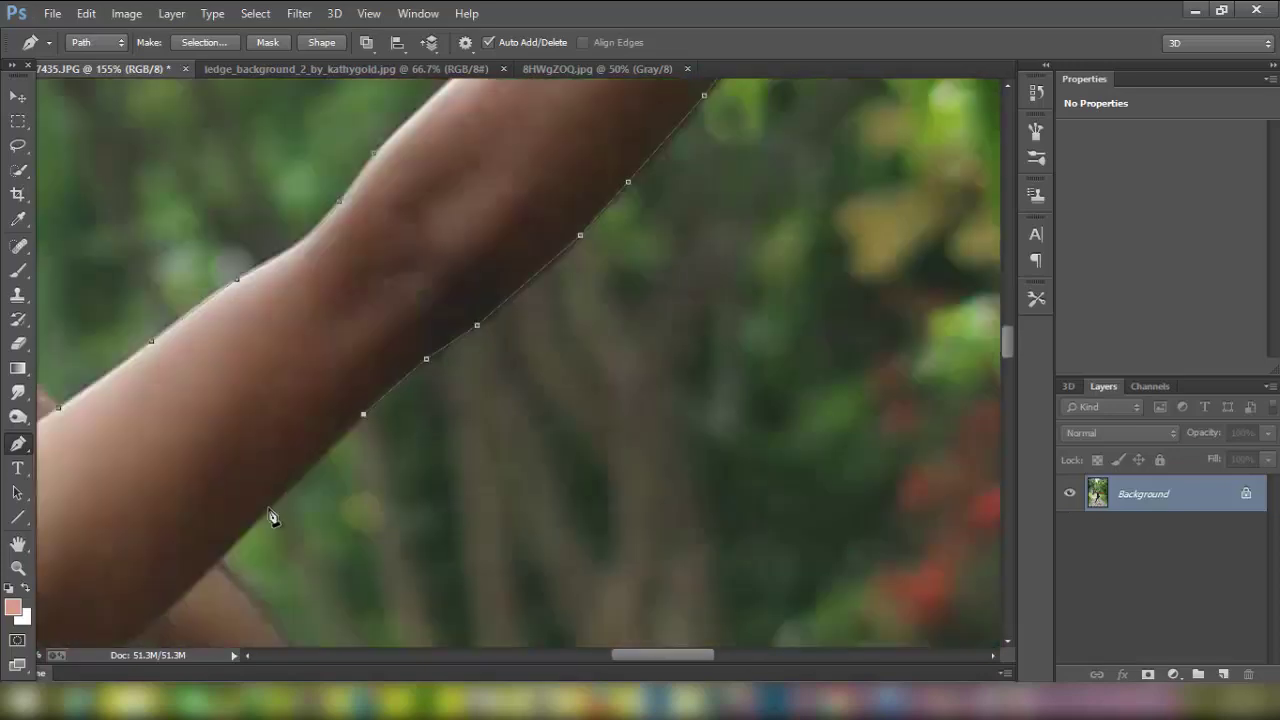
left_click(271, 517)
scroll(300, 517, "down", 1)
Trace the dancer's side, the jacket's hip edge, the leg and the bent knee's lower edge.
left_click_drag(349, 489, 365, 500)
scroll(365, 500, "down", 2)
left_click(404, 432)
left_click(422, 483)
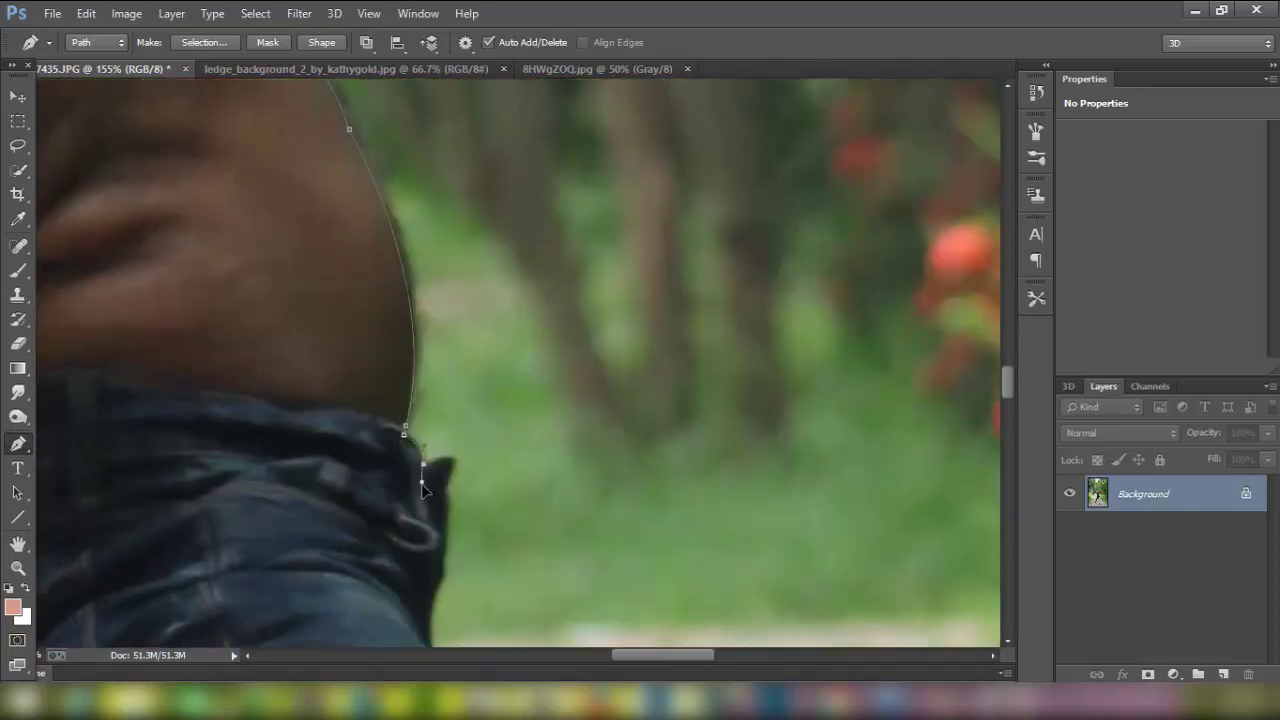
scroll(431, 506, "down", 2)
left_click(431, 506)
scroll(537, 443, "down", 2)
left_click(537, 443)
scroll(609, 406, "down", 2)
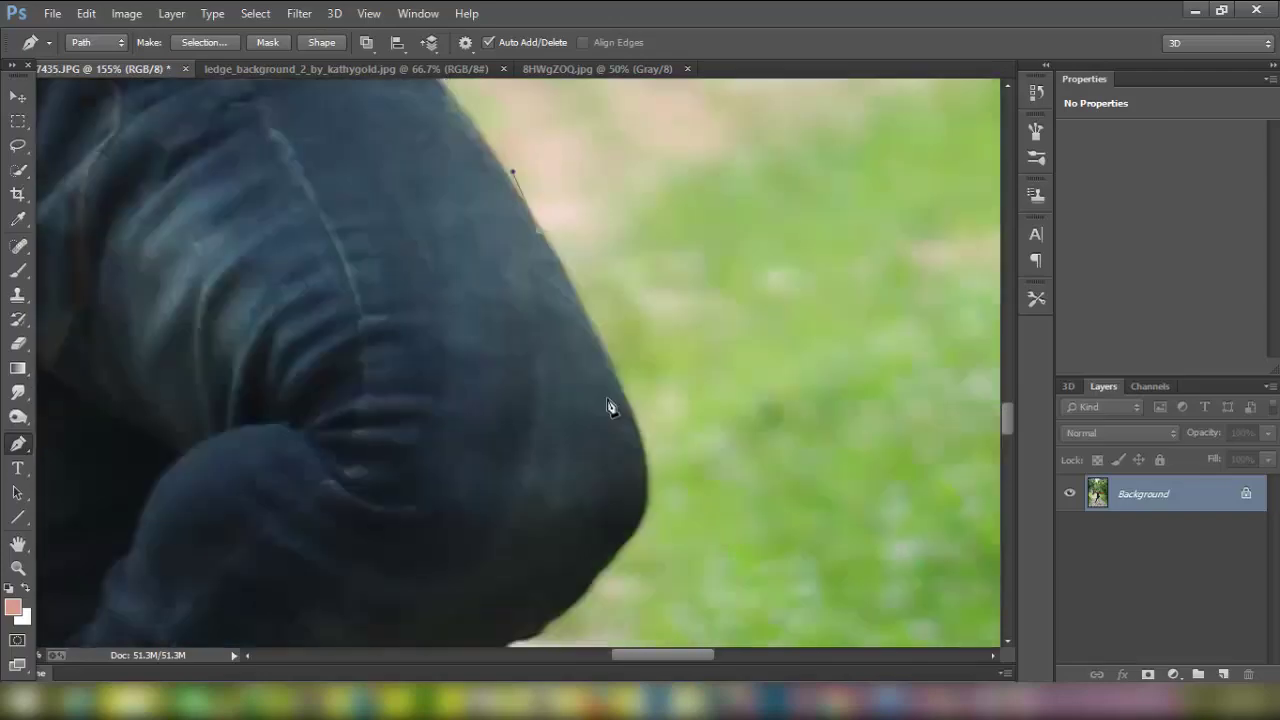
left_click(638, 348)
left_click(616, 461)
left_click(584, 498)
left_click(546, 530)
left_click(510, 552)
left_click(448, 579)
Follow the trouser edge down the leg to the foot, then fit the image in view.
scroll(402, 428, "down", 2)
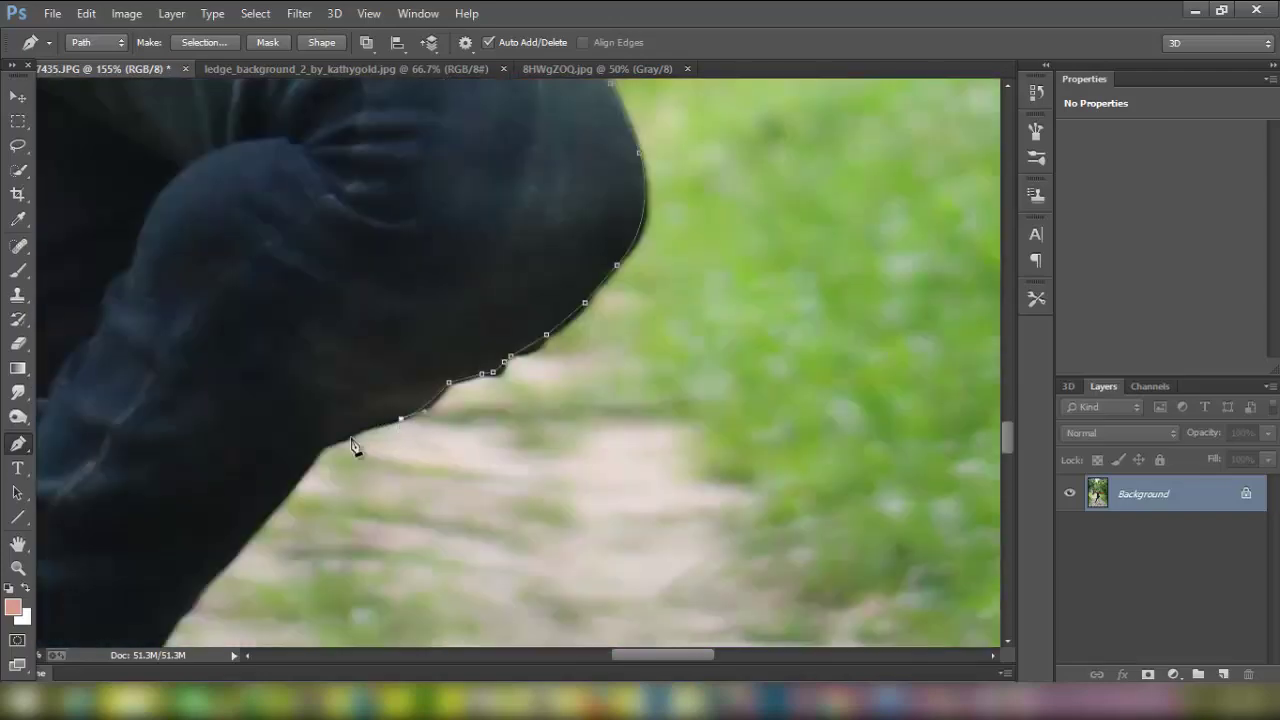
scroll(326, 449, "down", 2)
scroll(250, 400, "down", 2)
scroll(143, 357, "down", 2)
scroll(485, 280, "left", 3)
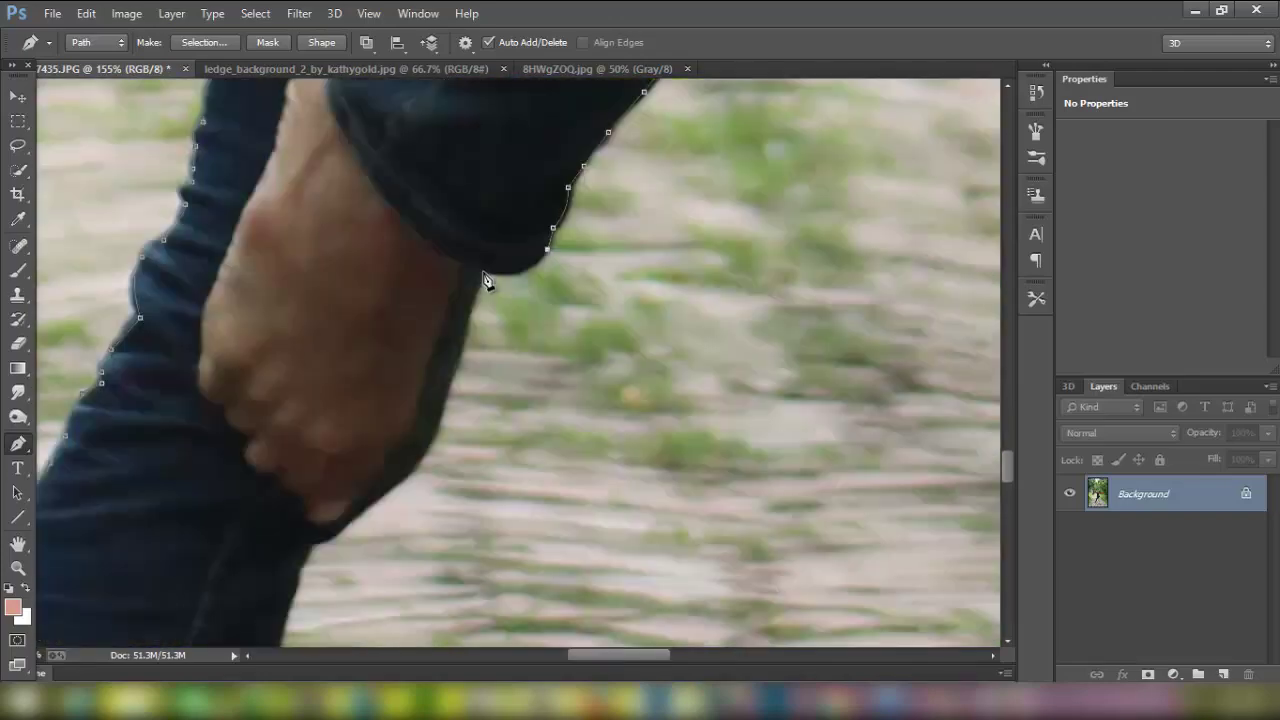
left_click(485, 280)
scroll(470, 300, "down", 1)
left_click(386, 410)
left_click(355, 442)
scroll(306, 449, "down", 2)
scroll(306, 449, "down", 2)
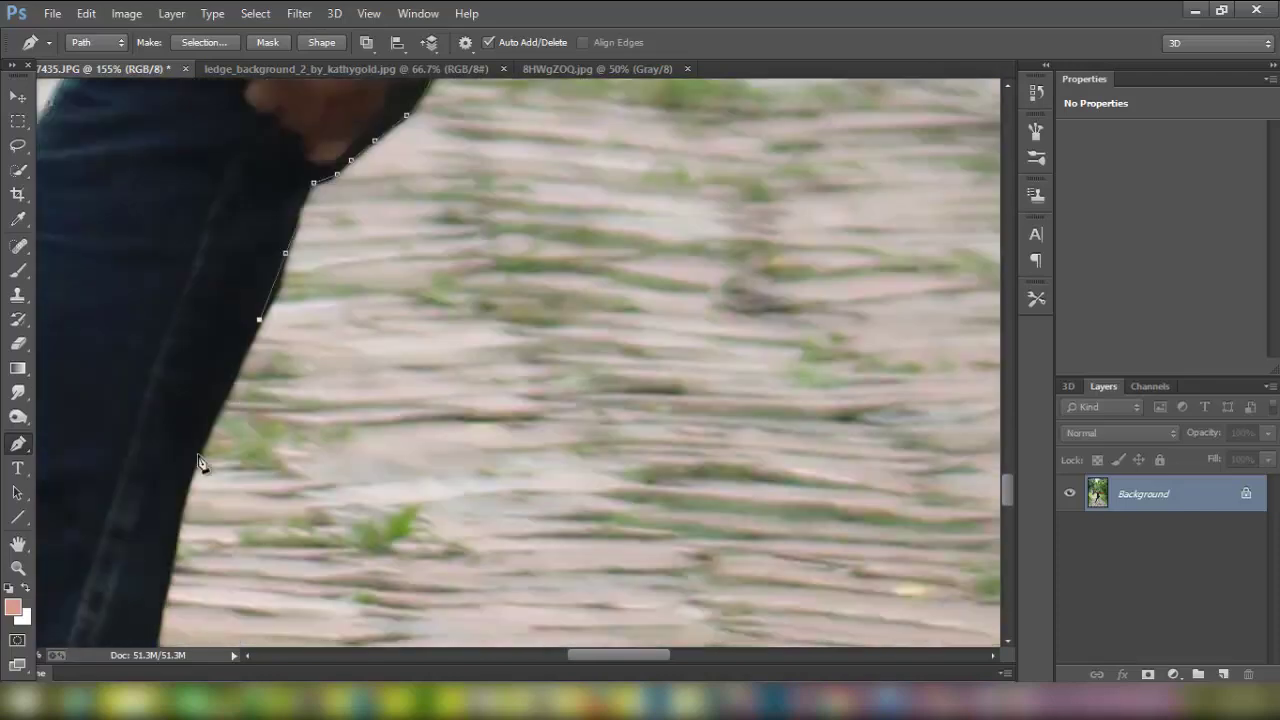
scroll(199, 462, "down", 2)
left_click(172, 383)
scroll(163, 428, "down", 1)
left_click(118, 423)
scroll(118, 423, "down", 2)
left_click(78, 381)
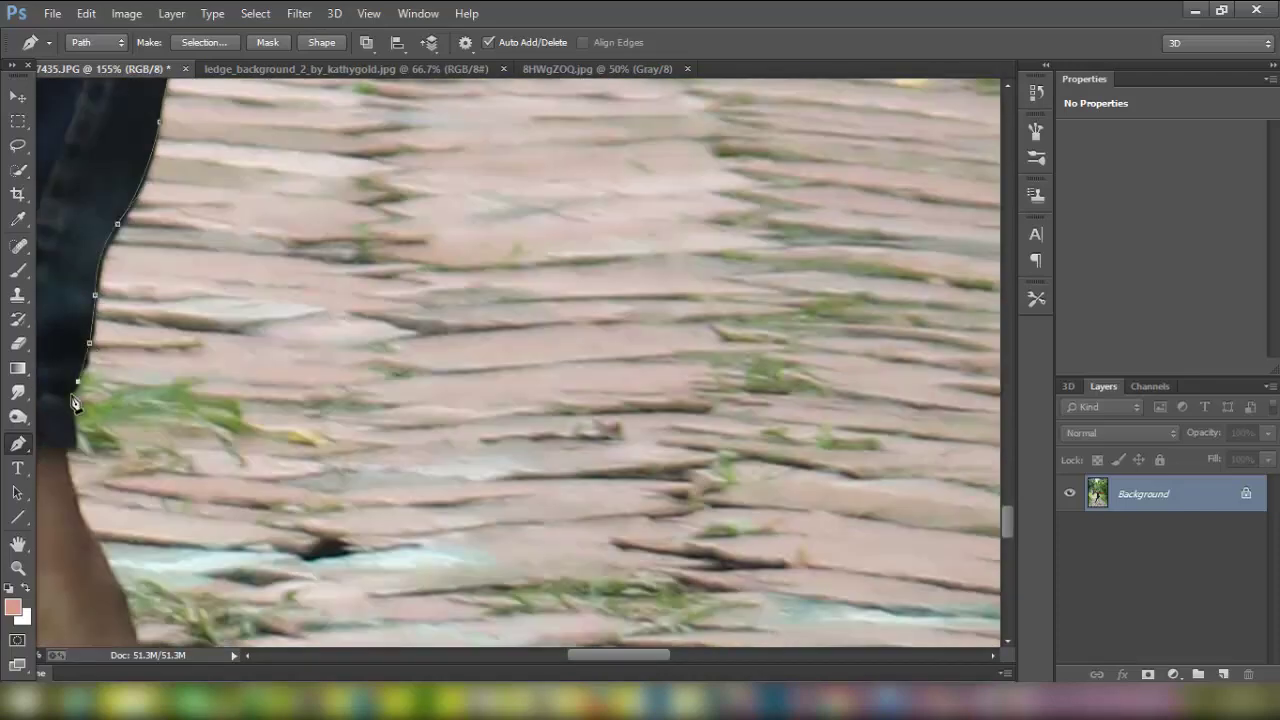
scroll(75, 420, "down", 2)
left_click(70, 310)
scroll(70, 310, "down", 2)
left_click(85, 292)
scroll(80, 260, "down", 1)
left_click(108, 282)
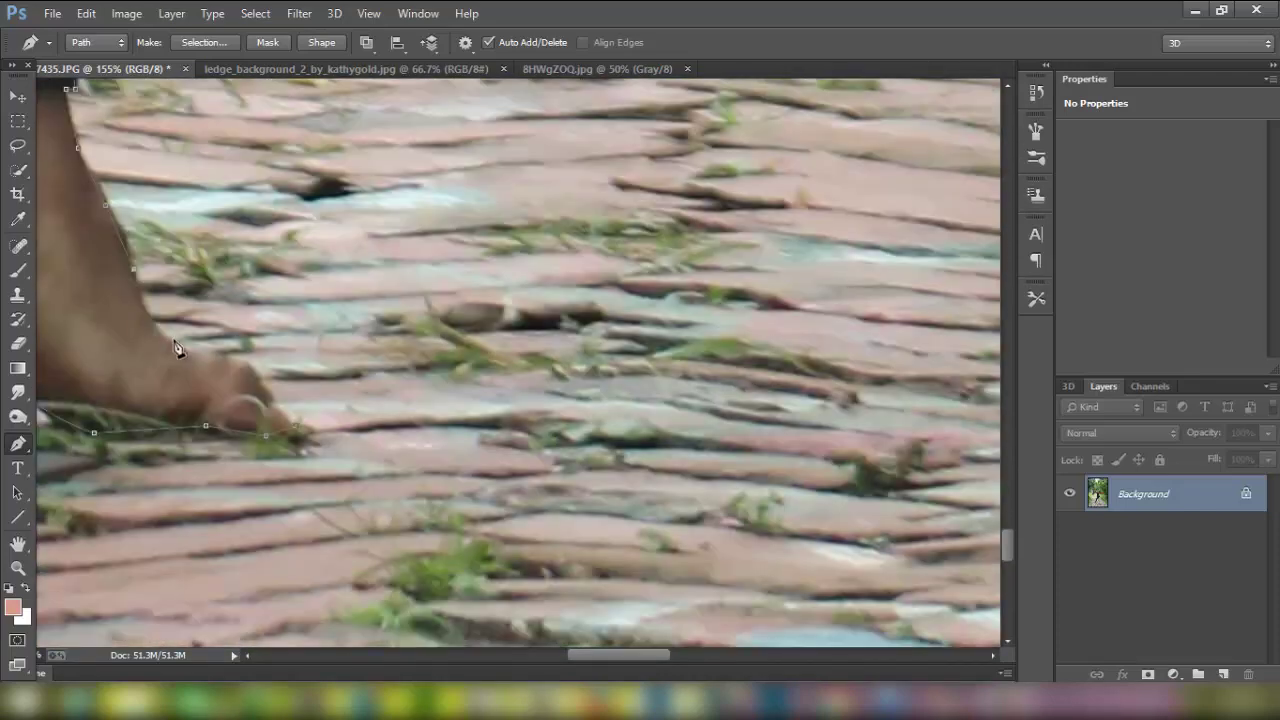
key("ctrl+0")
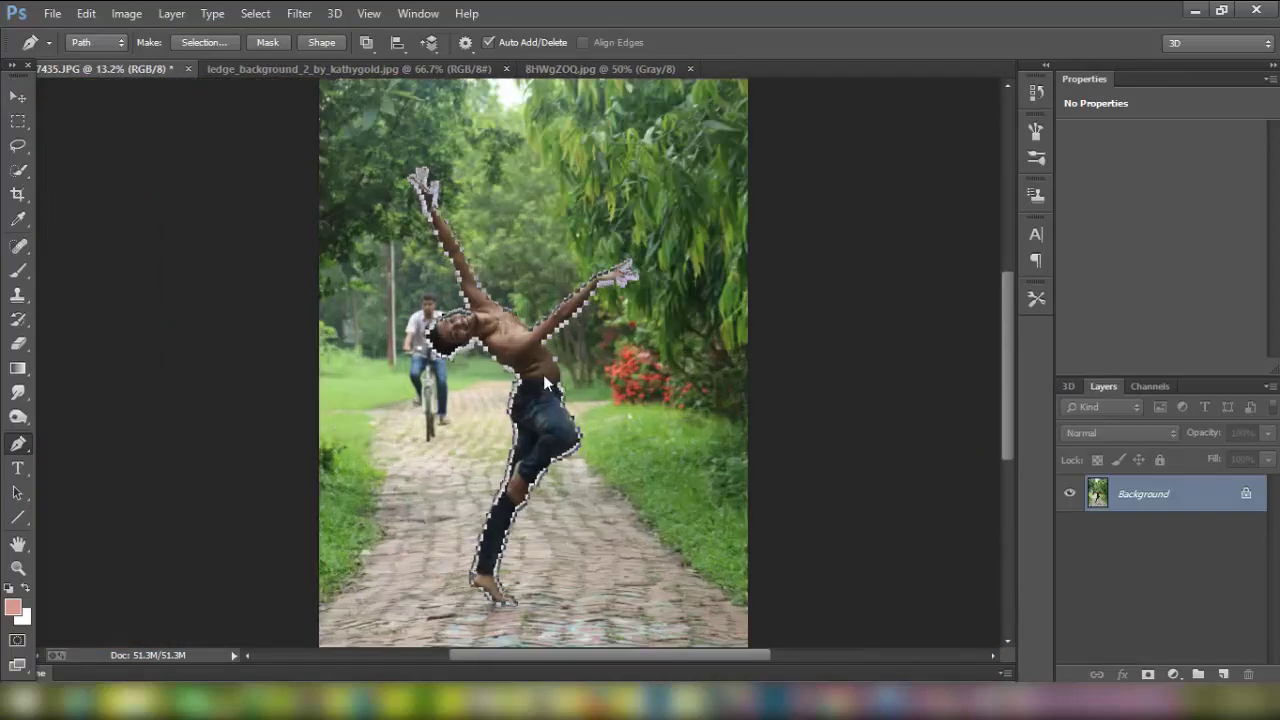
Turn the traced path into a selection with 0 feather.
right_click(543, 374)
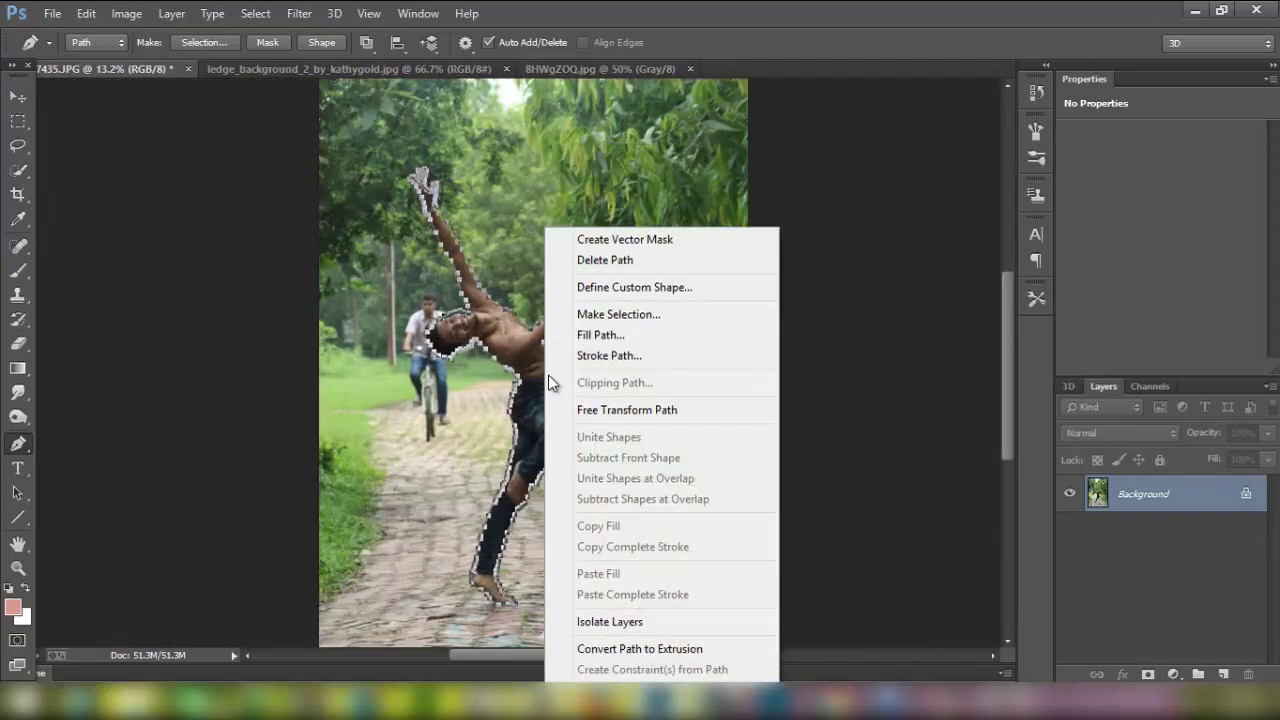
left_click(658, 314)
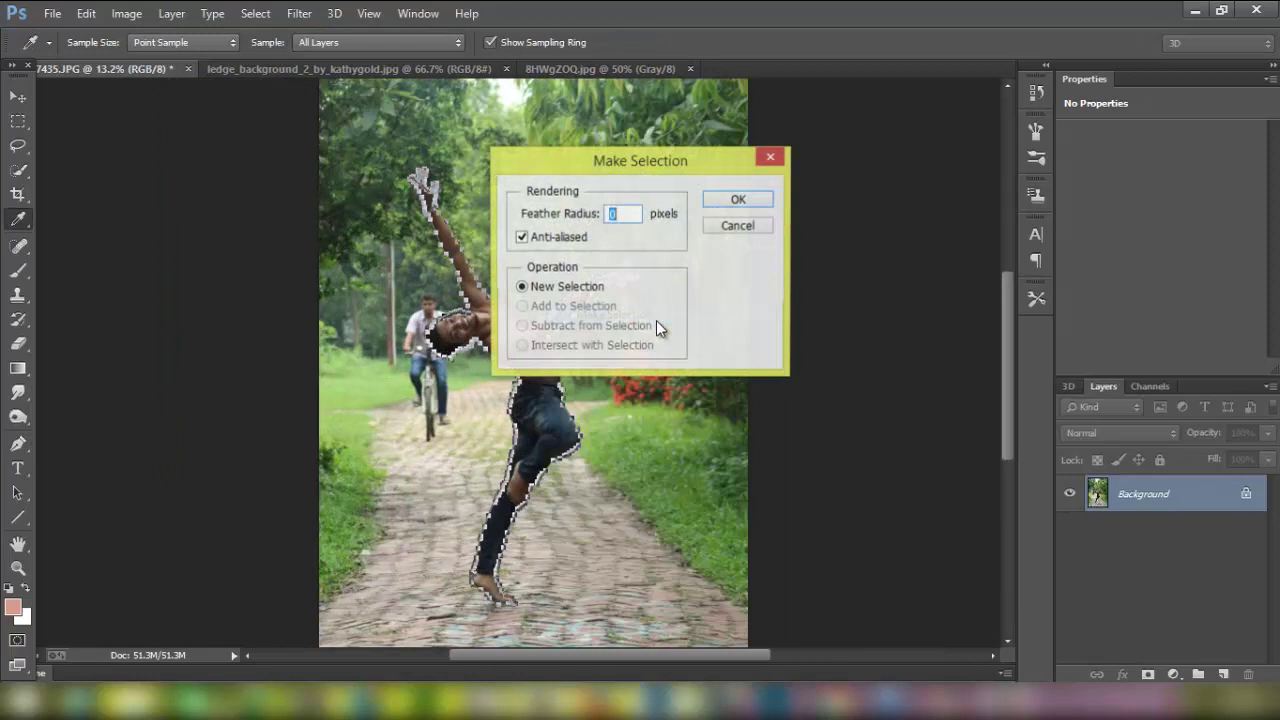
left_click(737, 203)
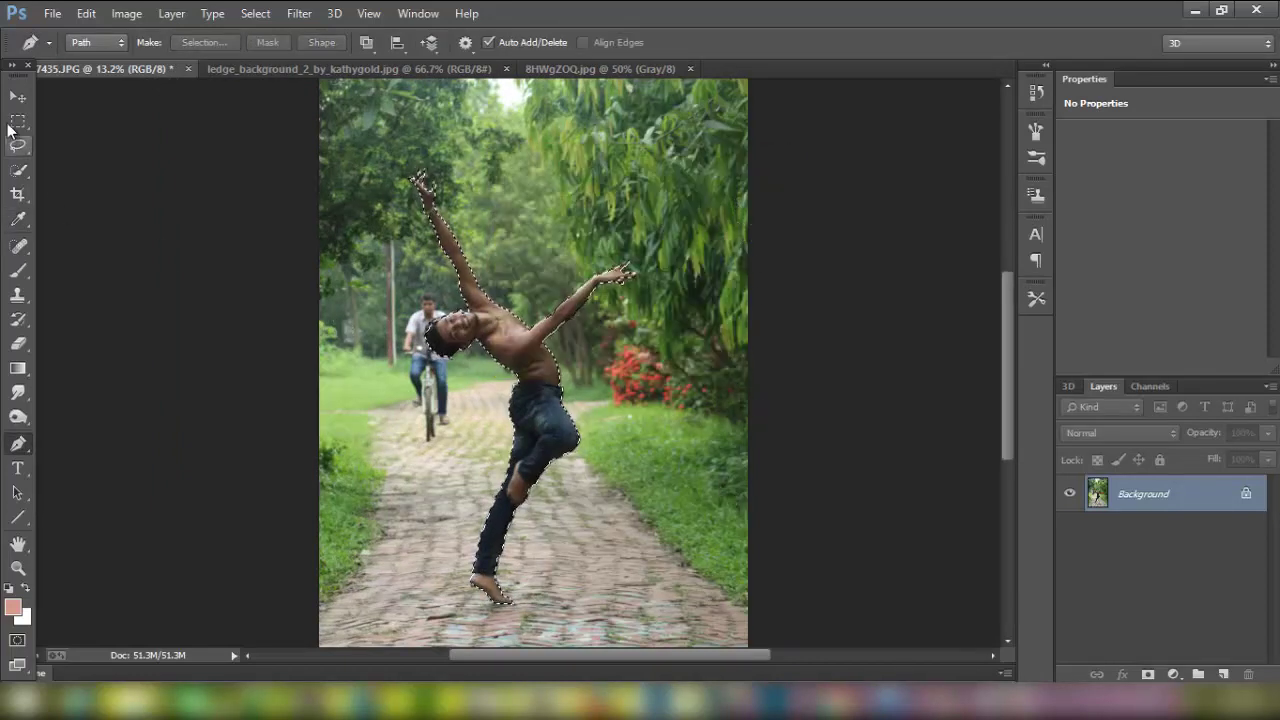
Add a layer mask to Layer 0 from the selection, hiding the garden background.
left_click(18, 100)
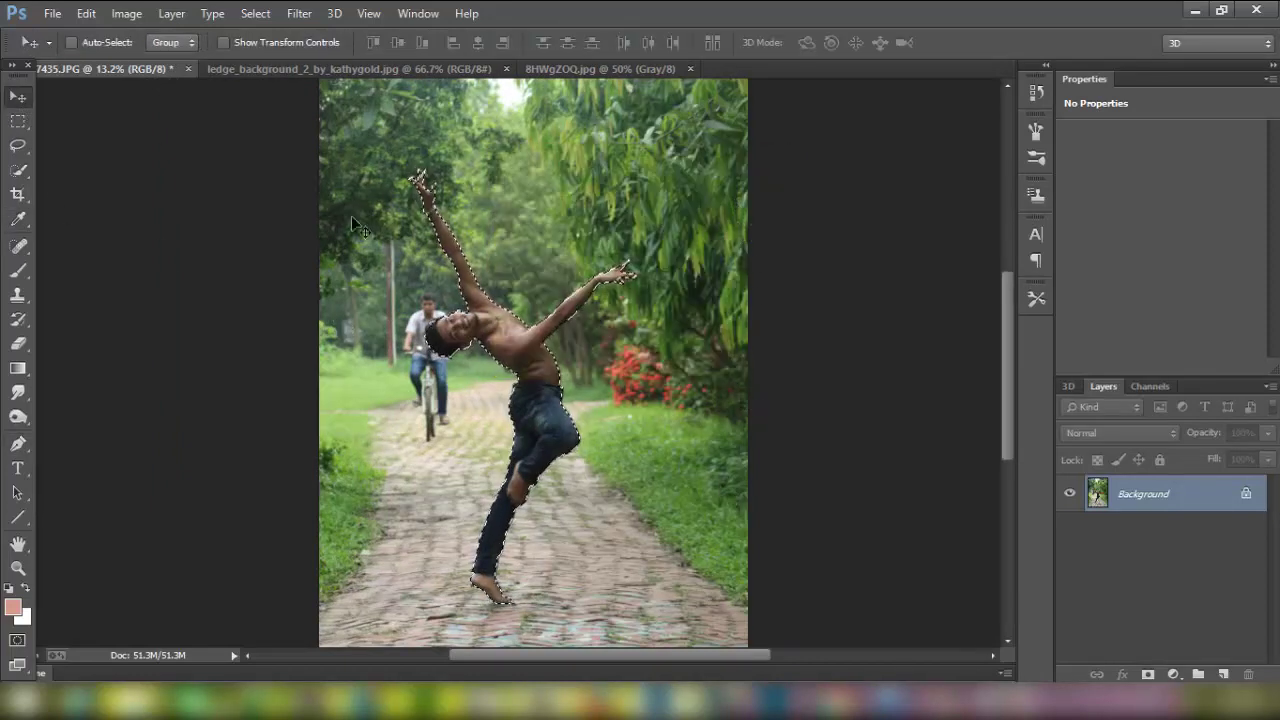
left_click(1148, 675)
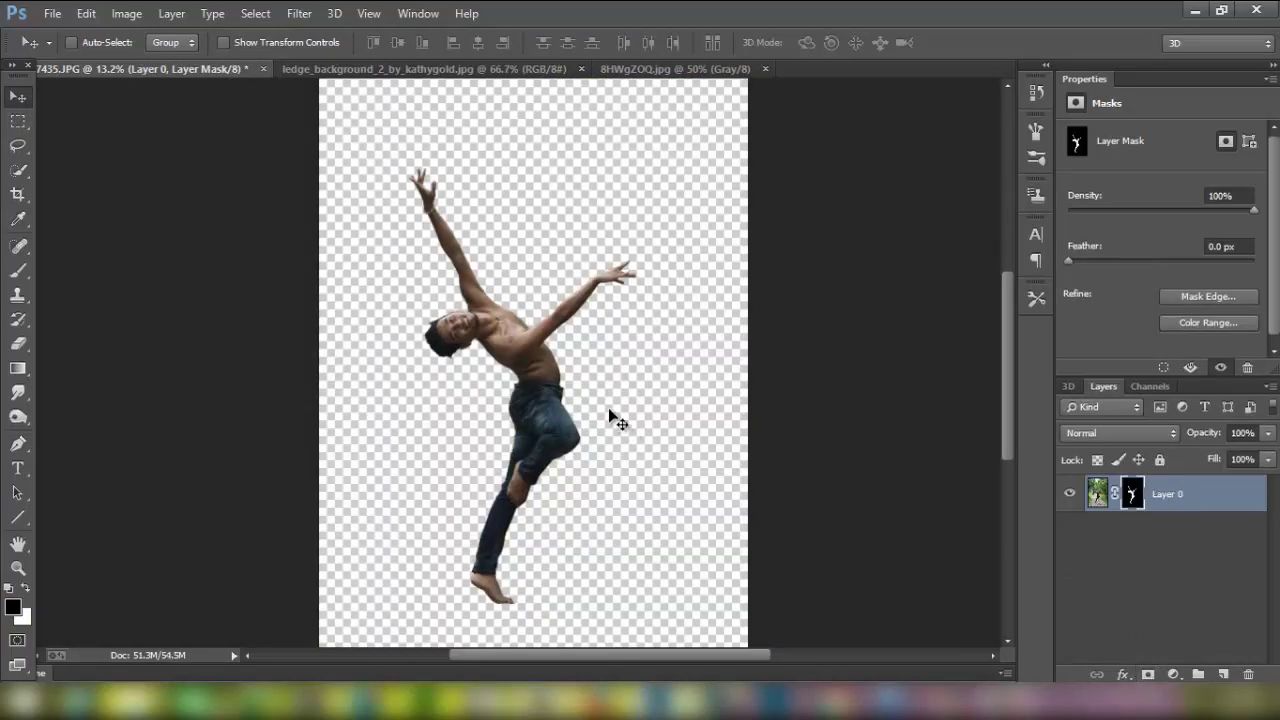
scroll(453, 345, "up", 6)
scroll(453, 345, "up", 2)
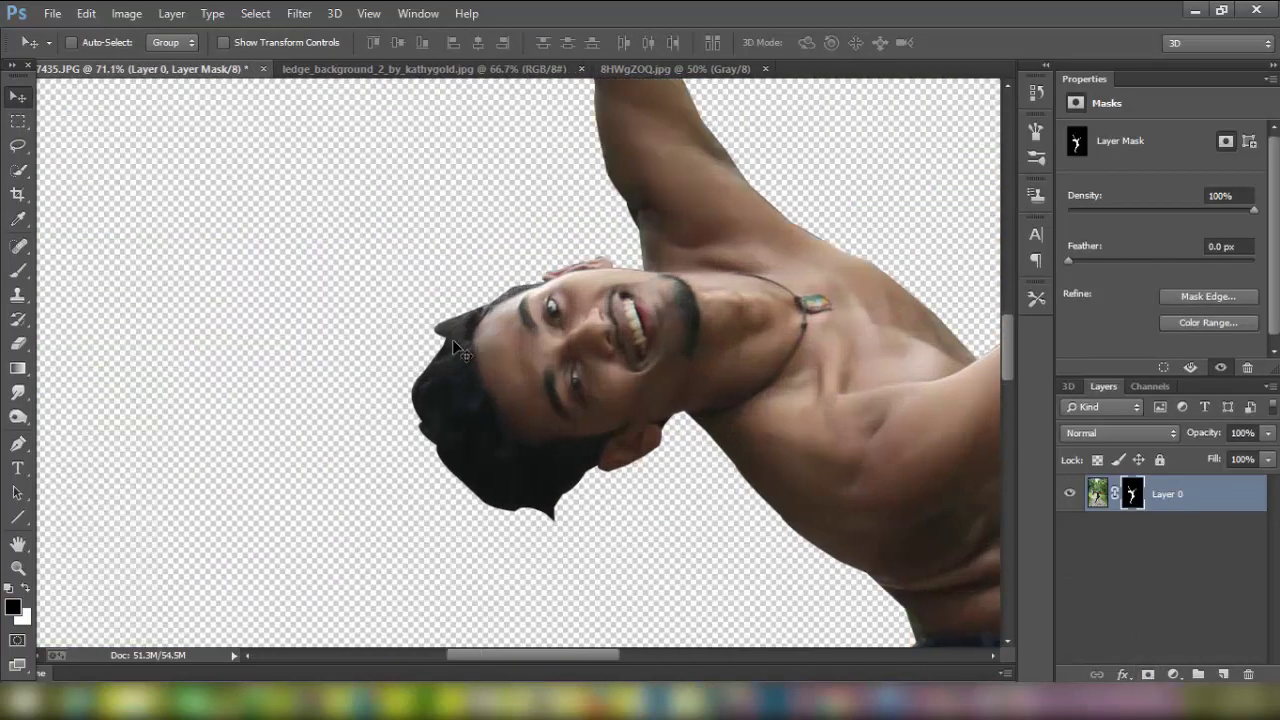
scroll(453, 345, "up", 1)
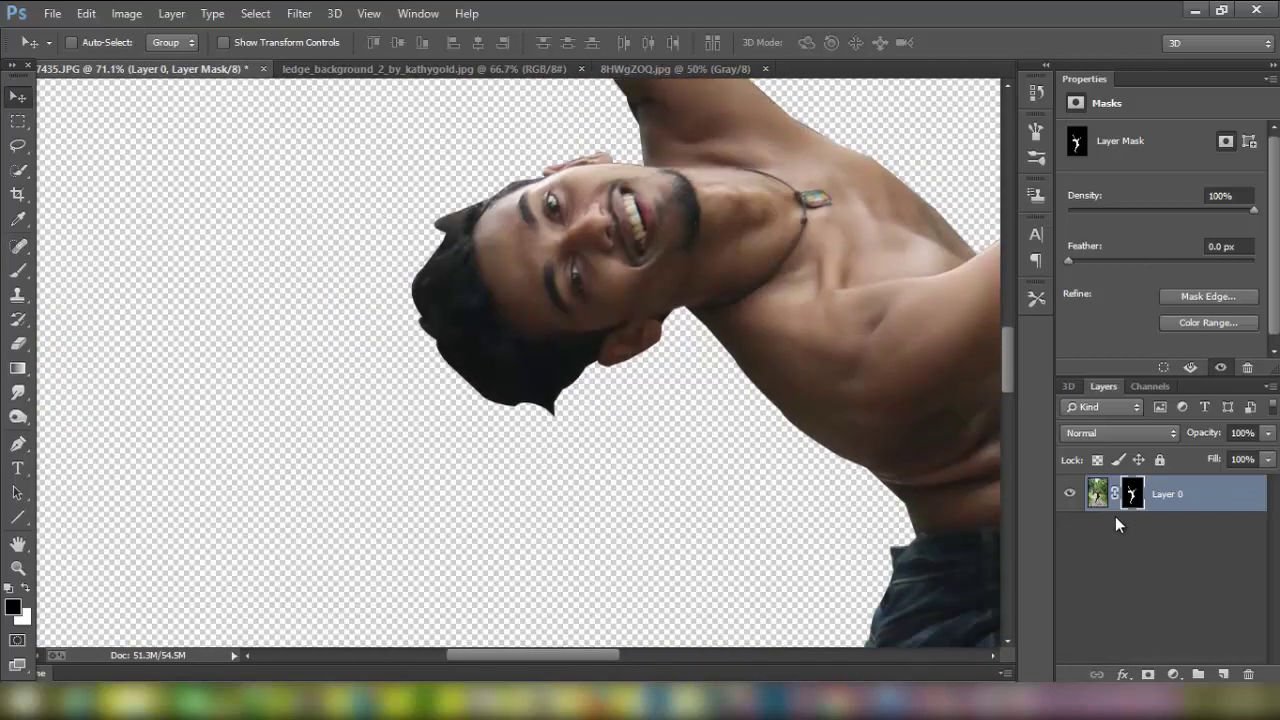
Refine the mask by painting over the hair edges, with Contrast 26.
right_click(1131, 492)
left_click(1137, 640)
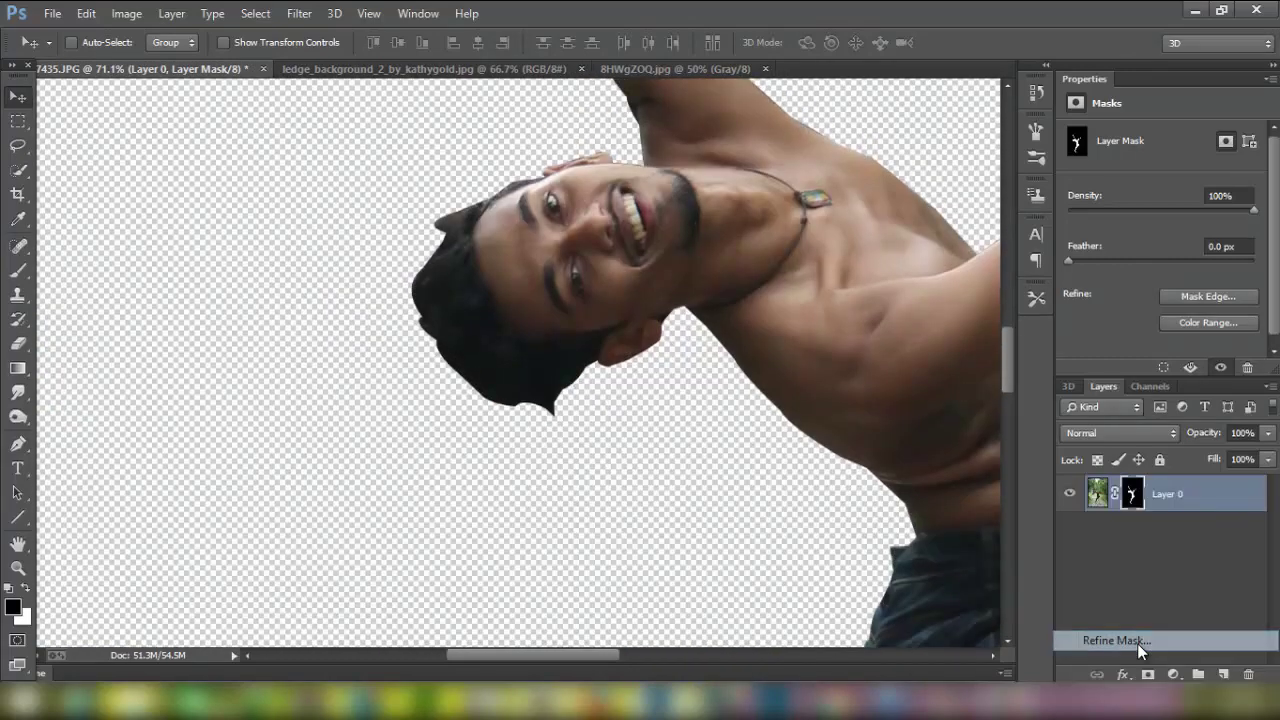
mouse_move(441, 229)
left_mouse_down()
mouse_move(421, 263)
mouse_move(434, 337)
mouse_move(466, 380)
mouse_move(523, 414)
mouse_move(557, 409)
mouse_move(588, 378)
mouse_move(542, 422)
left_mouse_up()
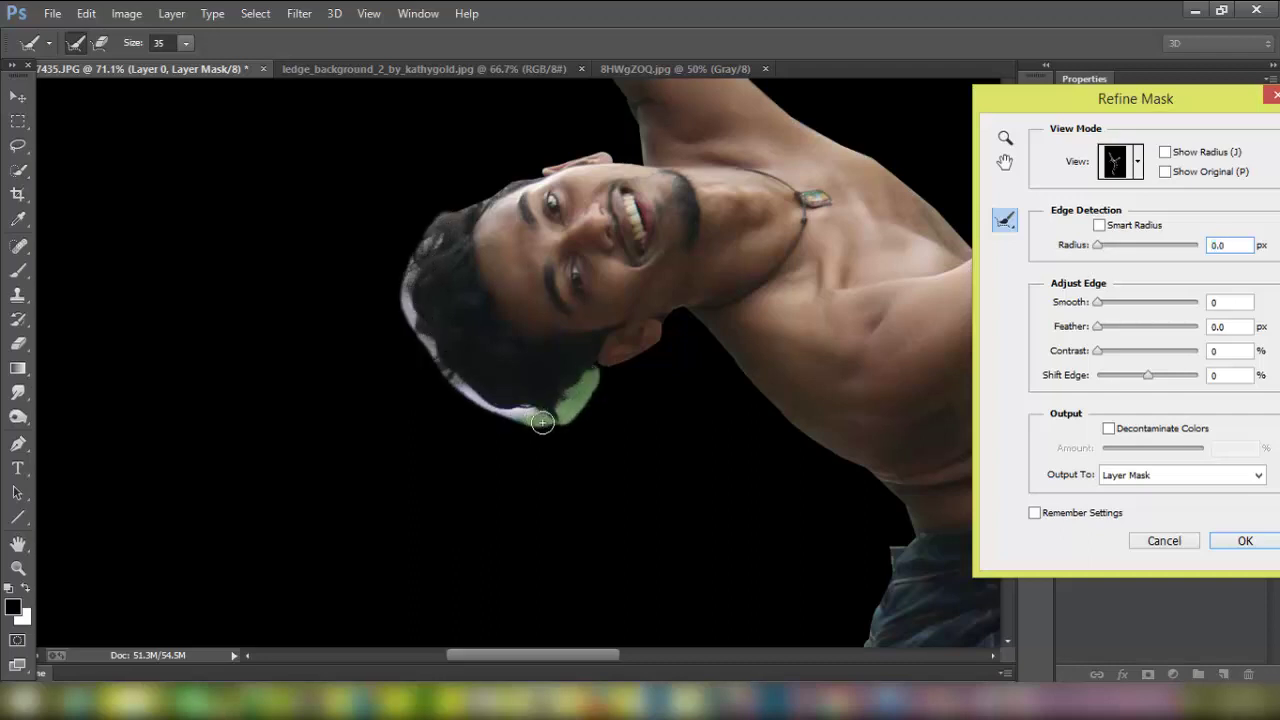
mouse_move(469, 387)
left_mouse_down()
mouse_move(434, 366)
mouse_move(420, 374)
mouse_move(431, 381)
mouse_move(429, 343)
mouse_move(409, 311)
mouse_move(427, 232)
mouse_move(505, 178)
mouse_move(452, 192)
mouse_move(432, 218)
left_mouse_up()
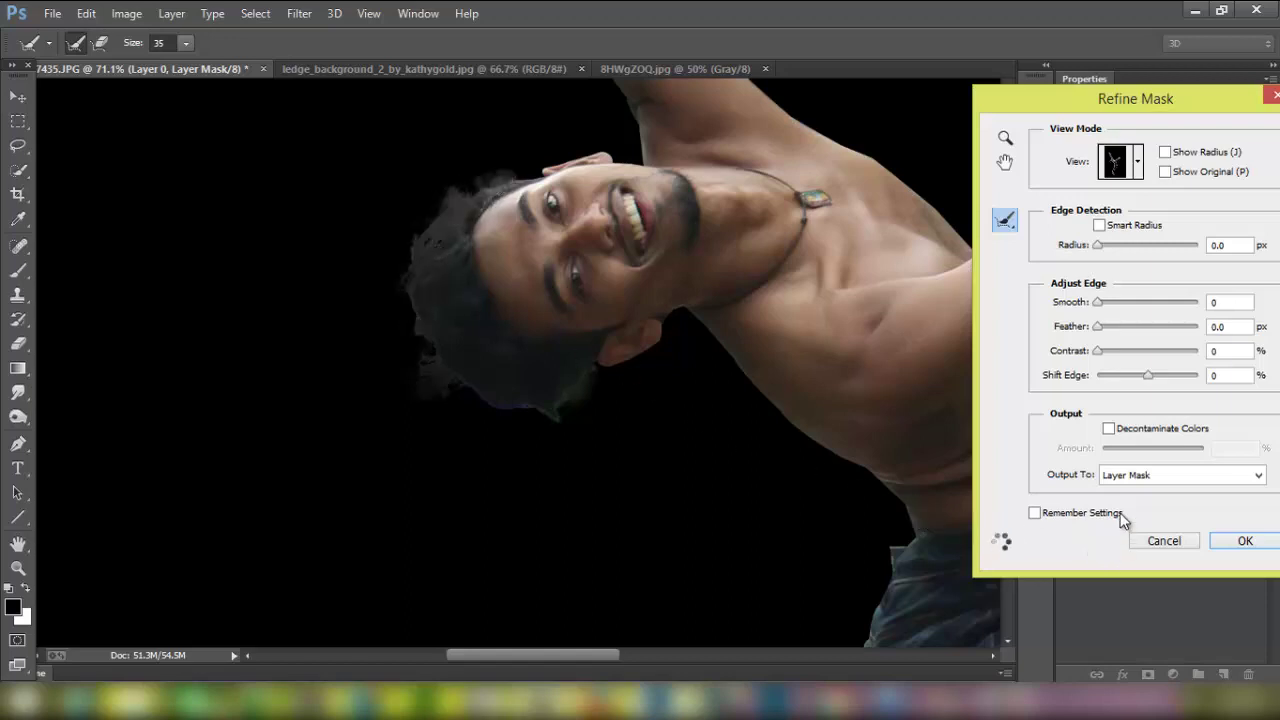
left_click_drag(1063, 349, 1089, 349)
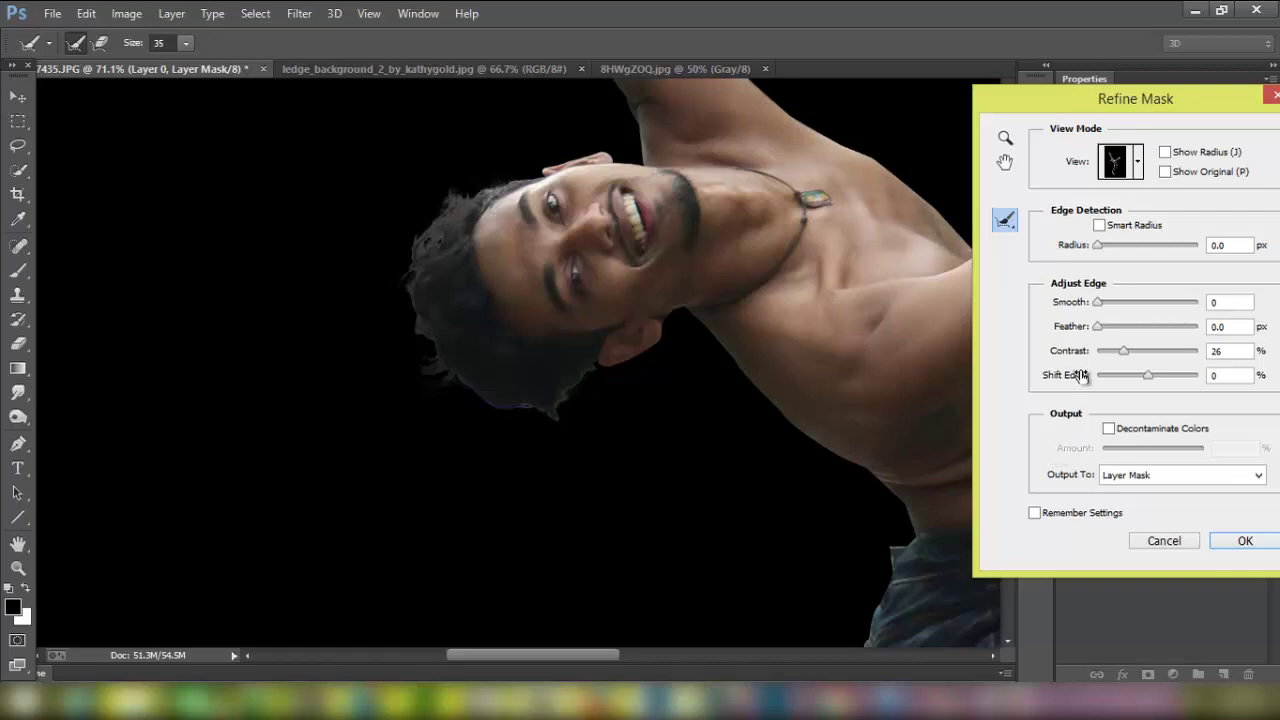
left_click(1222, 544)
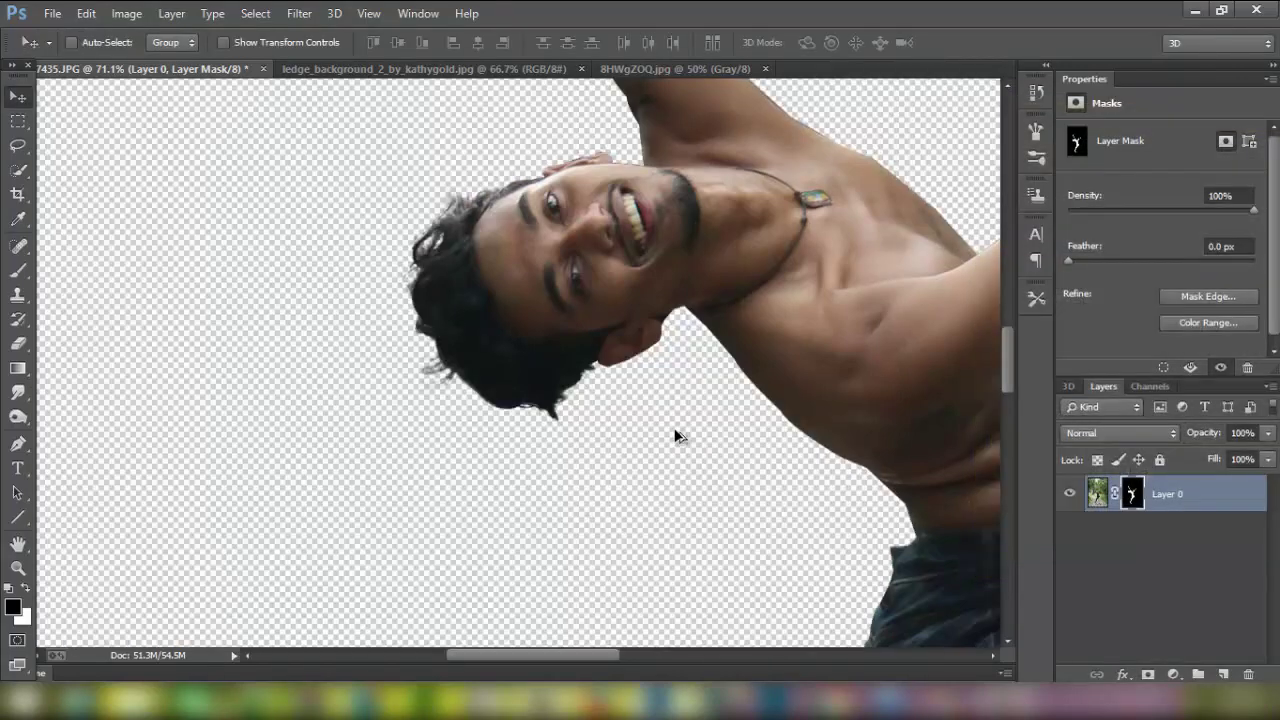
Apply the layer mask permanently to Layer 0.
scroll(675, 436, "down", 3)
scroll(675, 436, "down", 3)
scroll(675, 436, "down", 3)
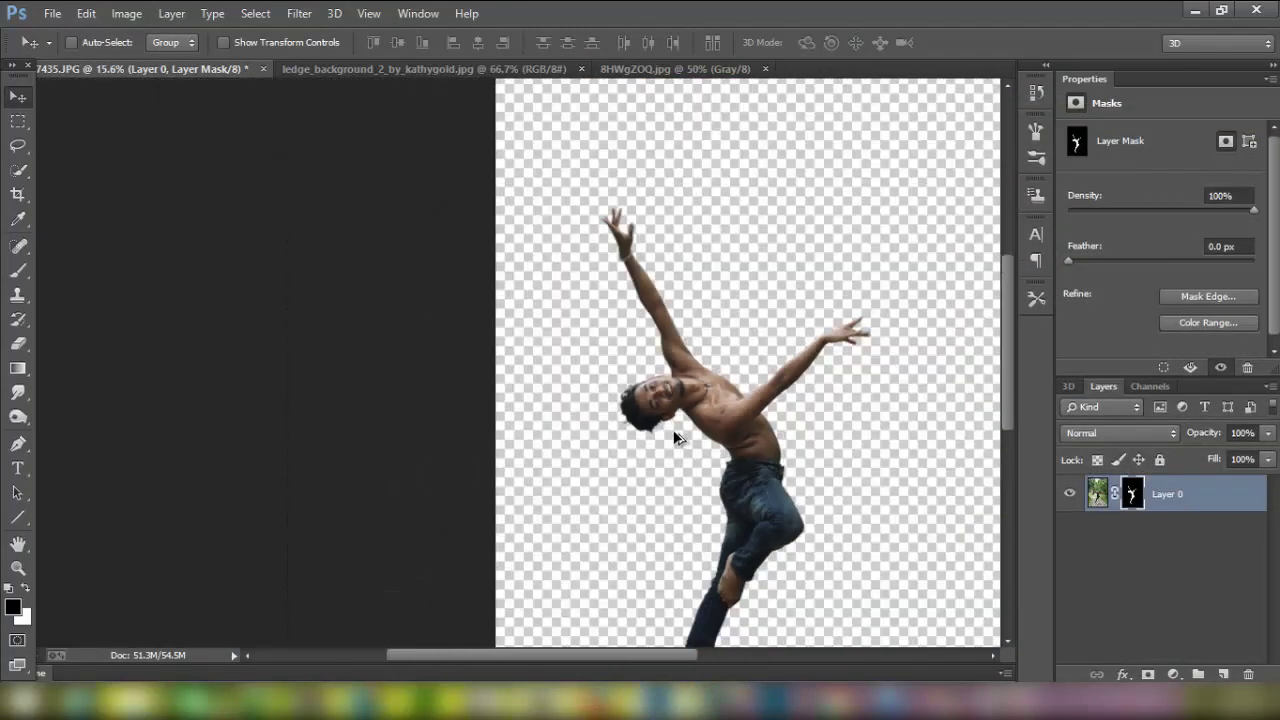
scroll(675, 436, "down", 2)
scroll(675, 436, "down", 1)
scroll(677, 437, "up", 1)
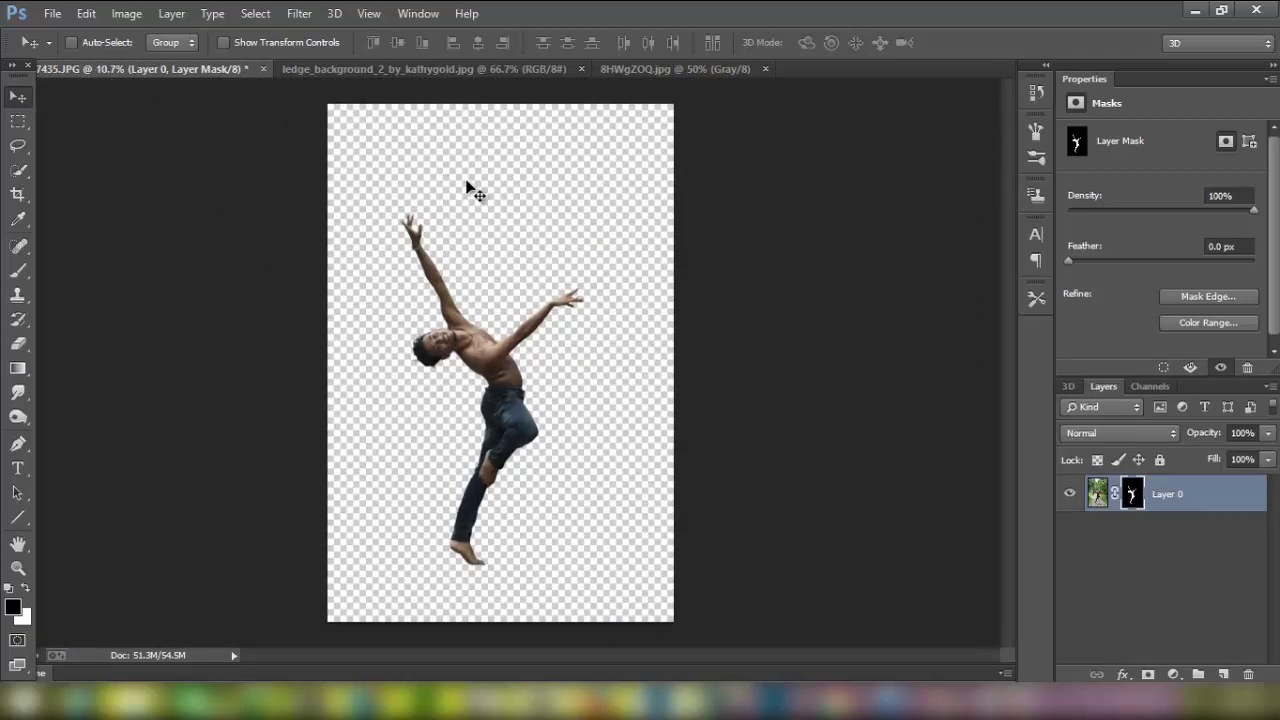
right_click(1138, 500)
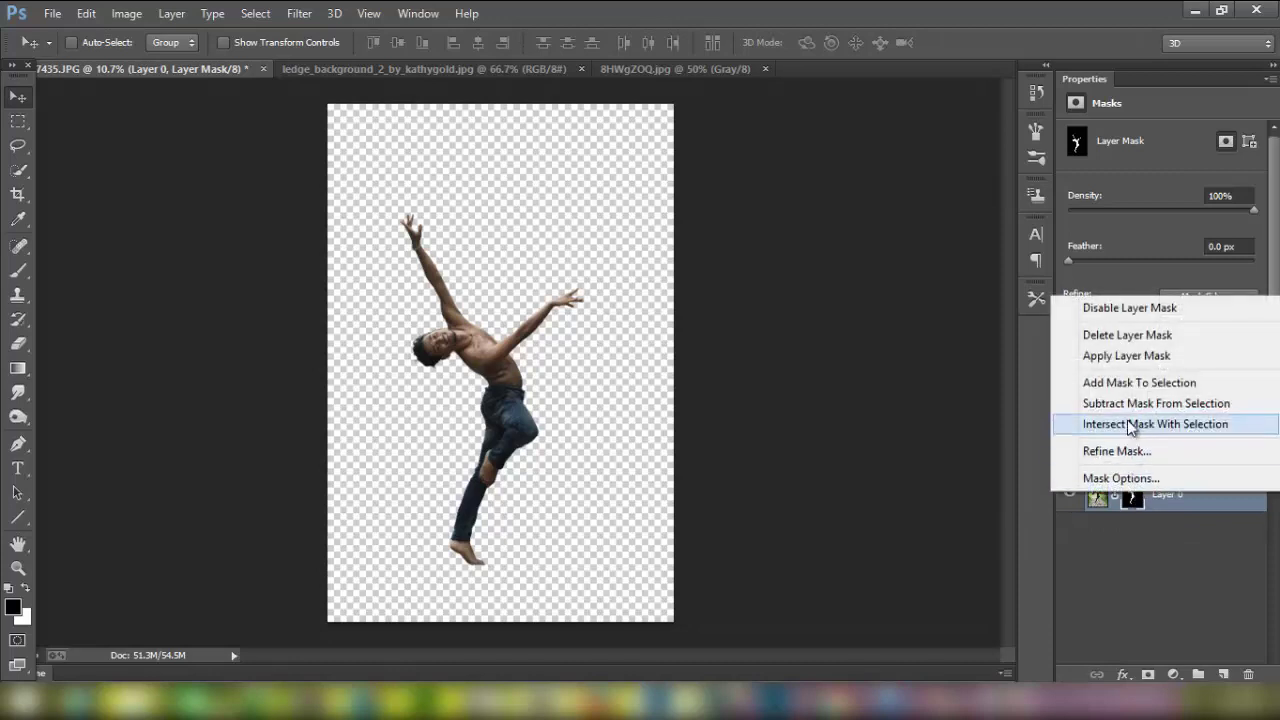
left_click(1125, 362)
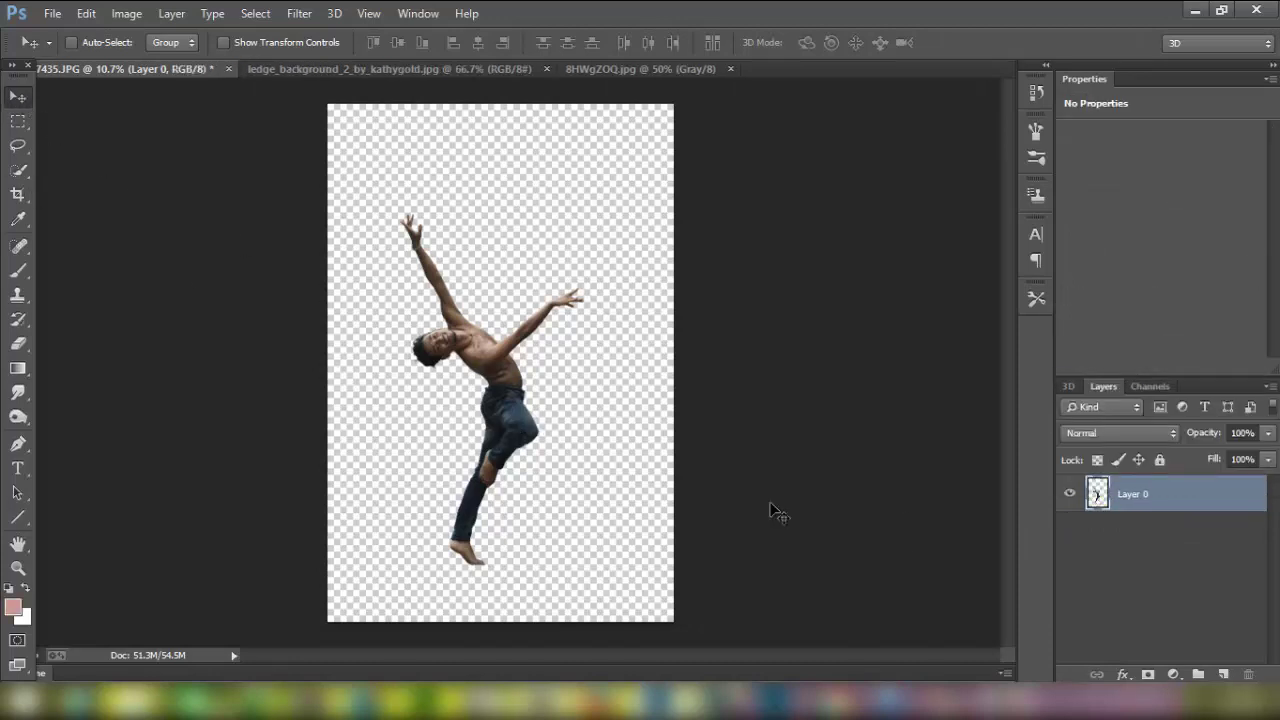
Add a Violet, Orange gradient fill layer, move it beneath Layer 0, and reselect Layer 0.
left_click(1172, 674)
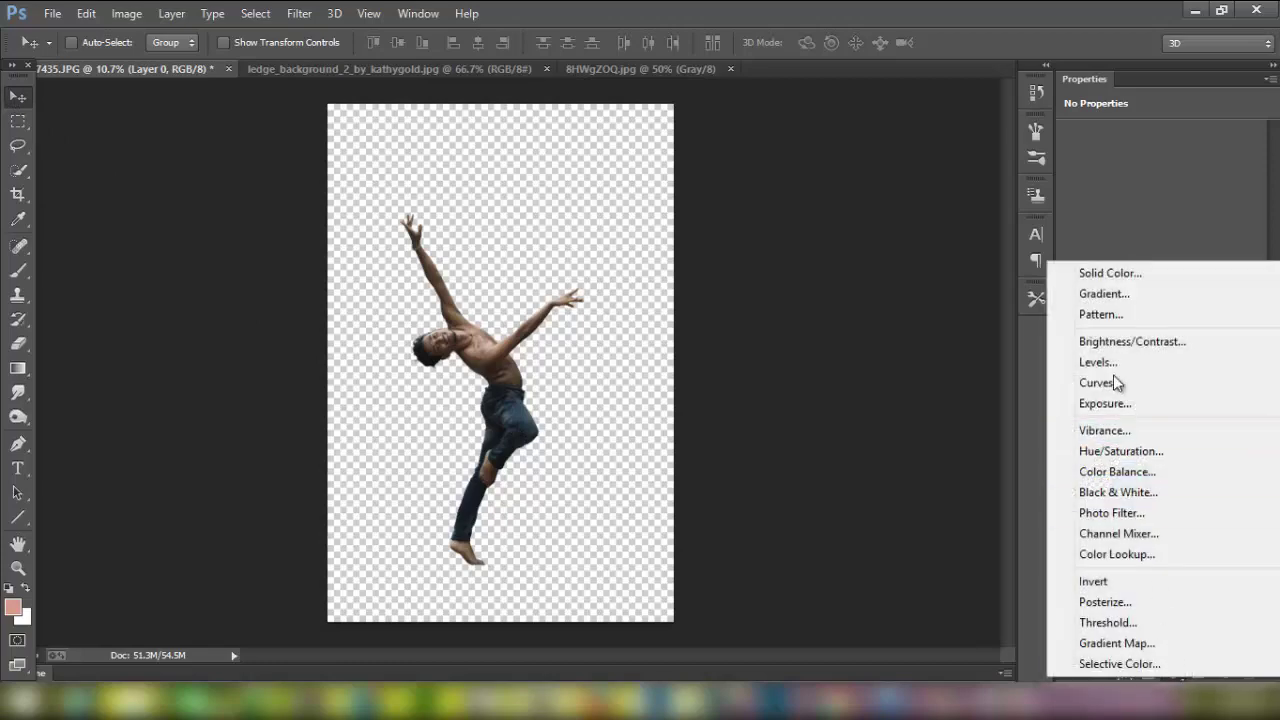
left_click(1104, 293)
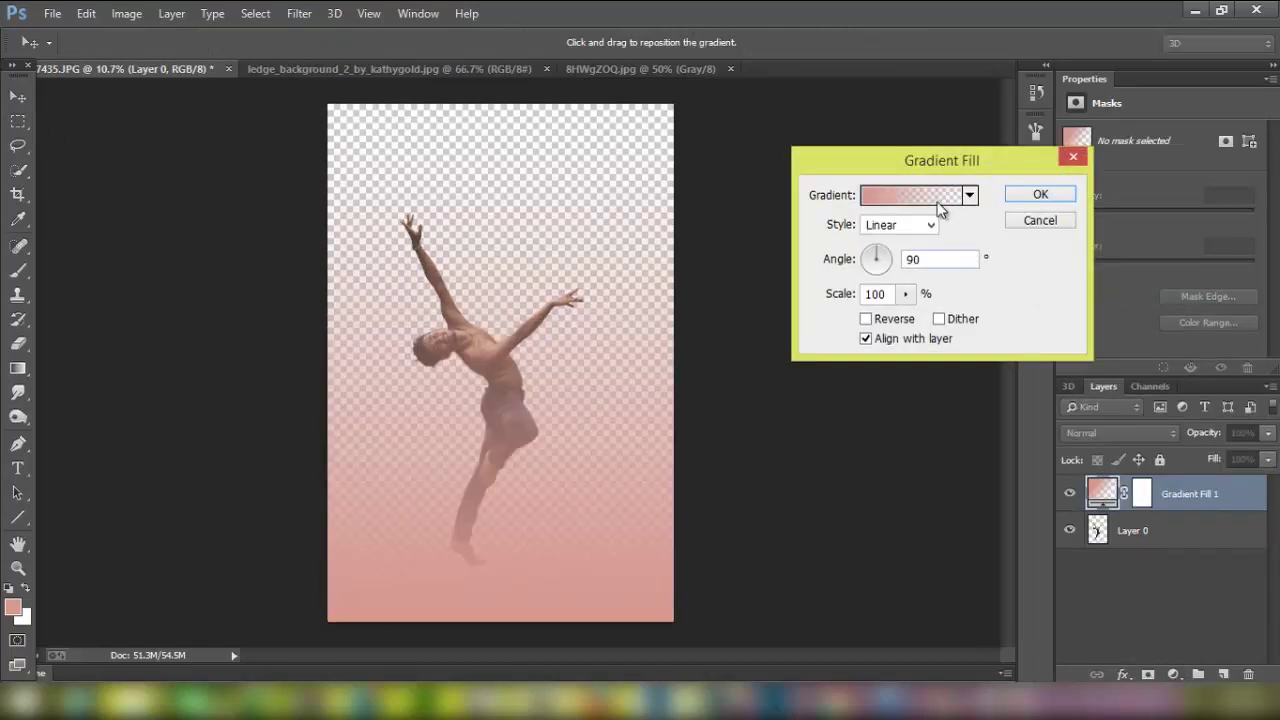
left_click(928, 199)
left_click(878, 318)
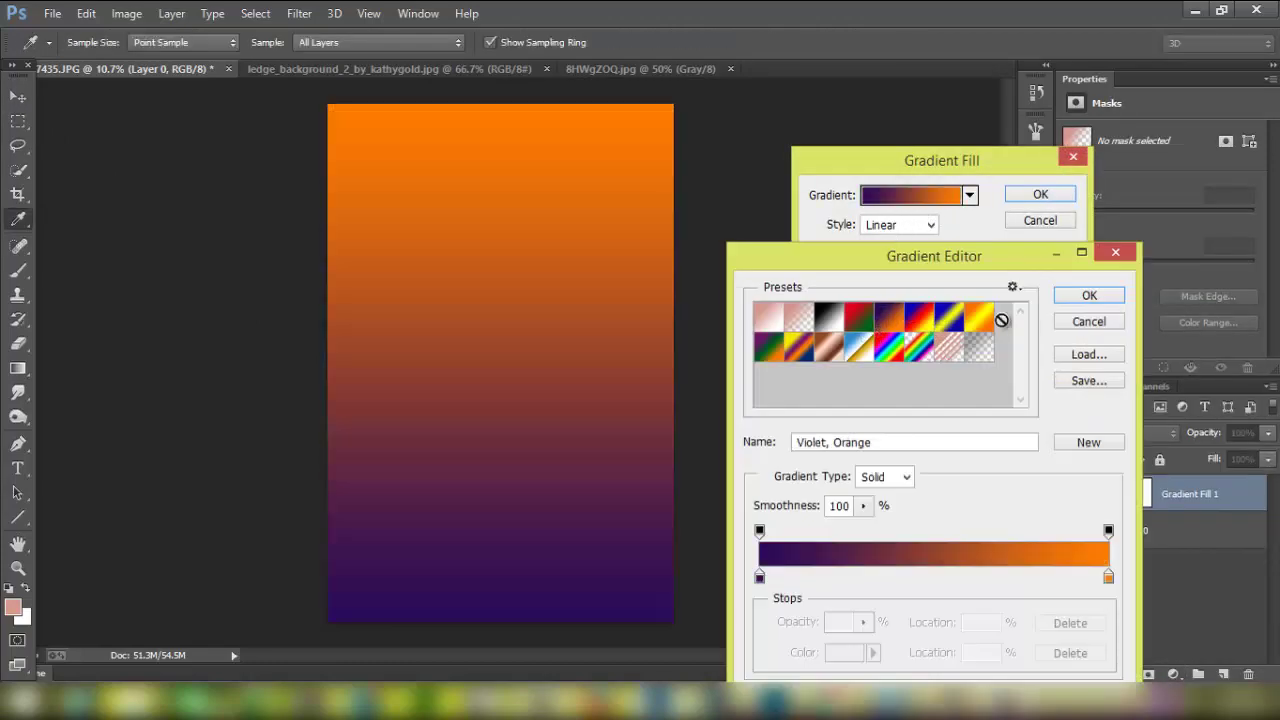
left_click(1089, 295)
left_click(1040, 194)
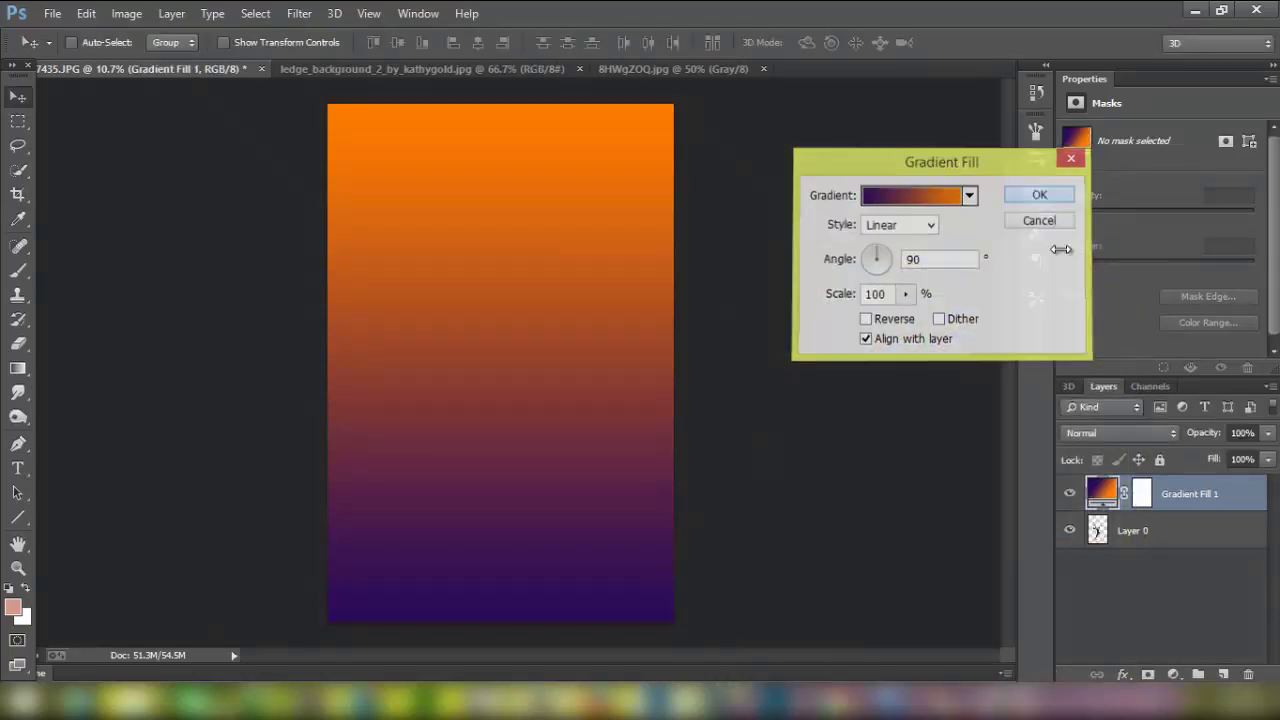
left_click_drag(1185, 508, 1165, 598)
left_click(1170, 494)
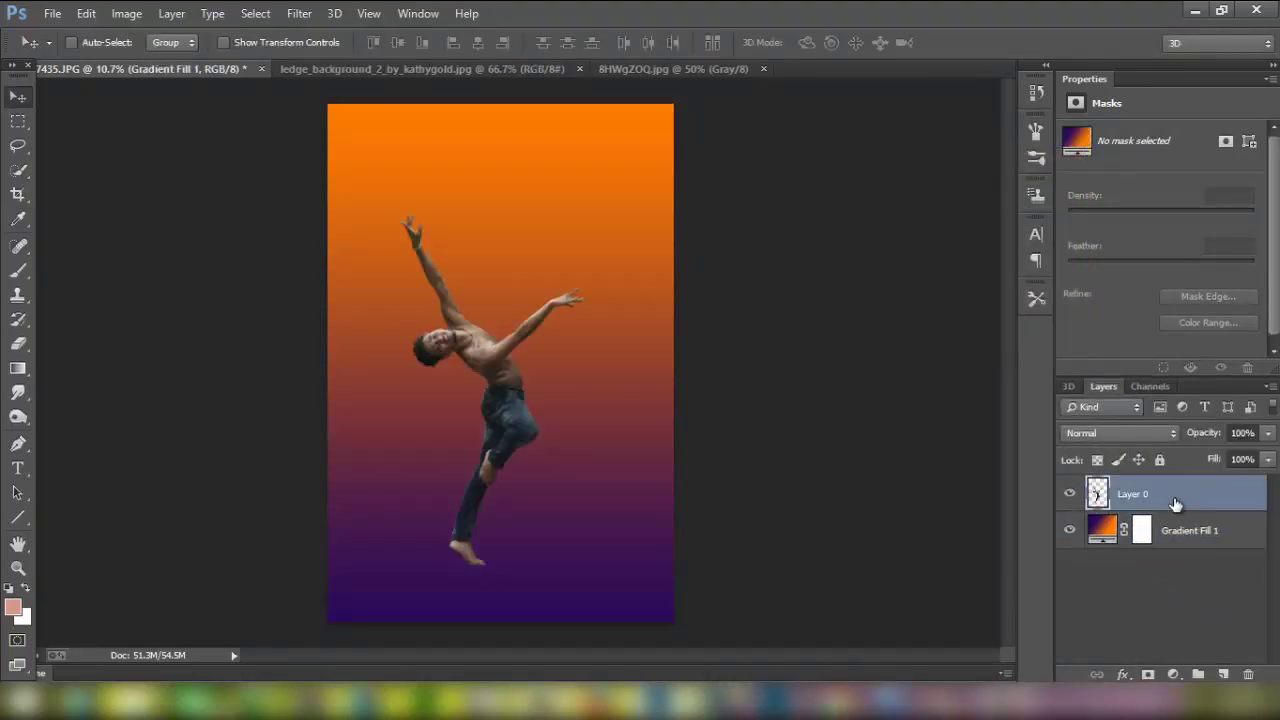
Zoom in on the dancer's face and pick the Burn tool (Midtones, 29%).
scroll(445, 314, "up", 3)
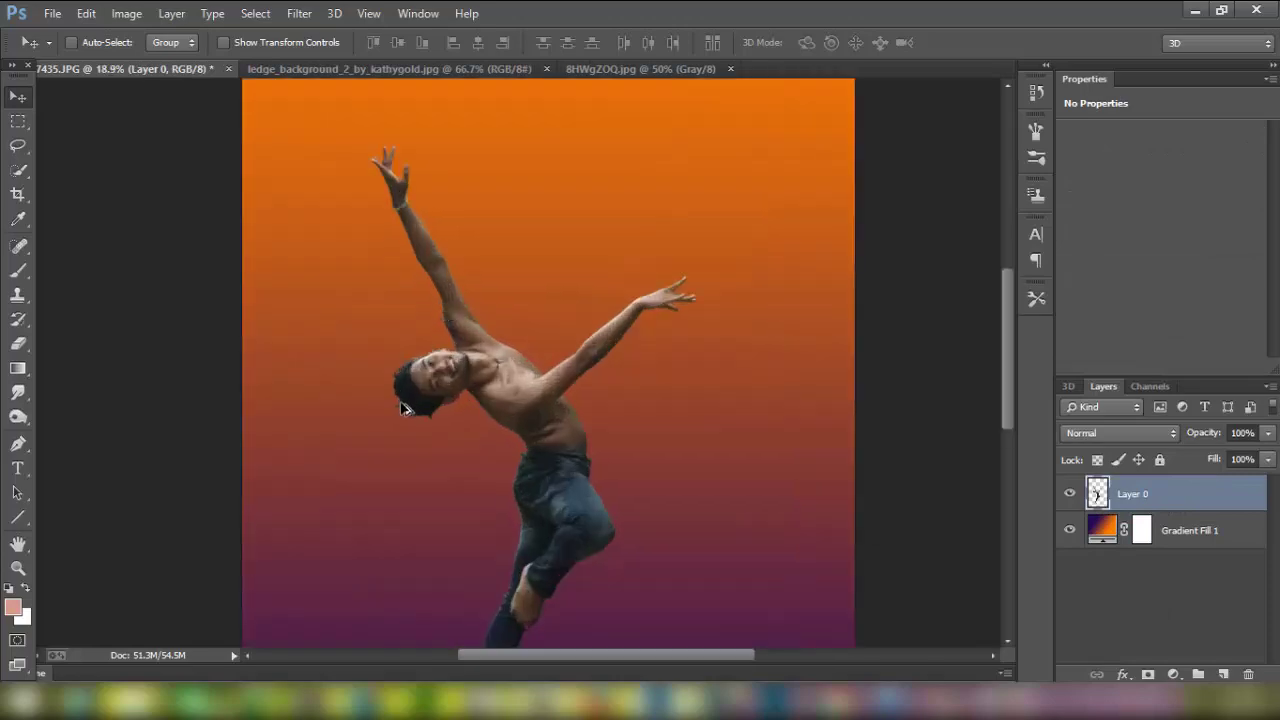
scroll(443, 330, "up", 3)
scroll(440, 360, "up", 3)
scroll(435, 393, "up", 2)
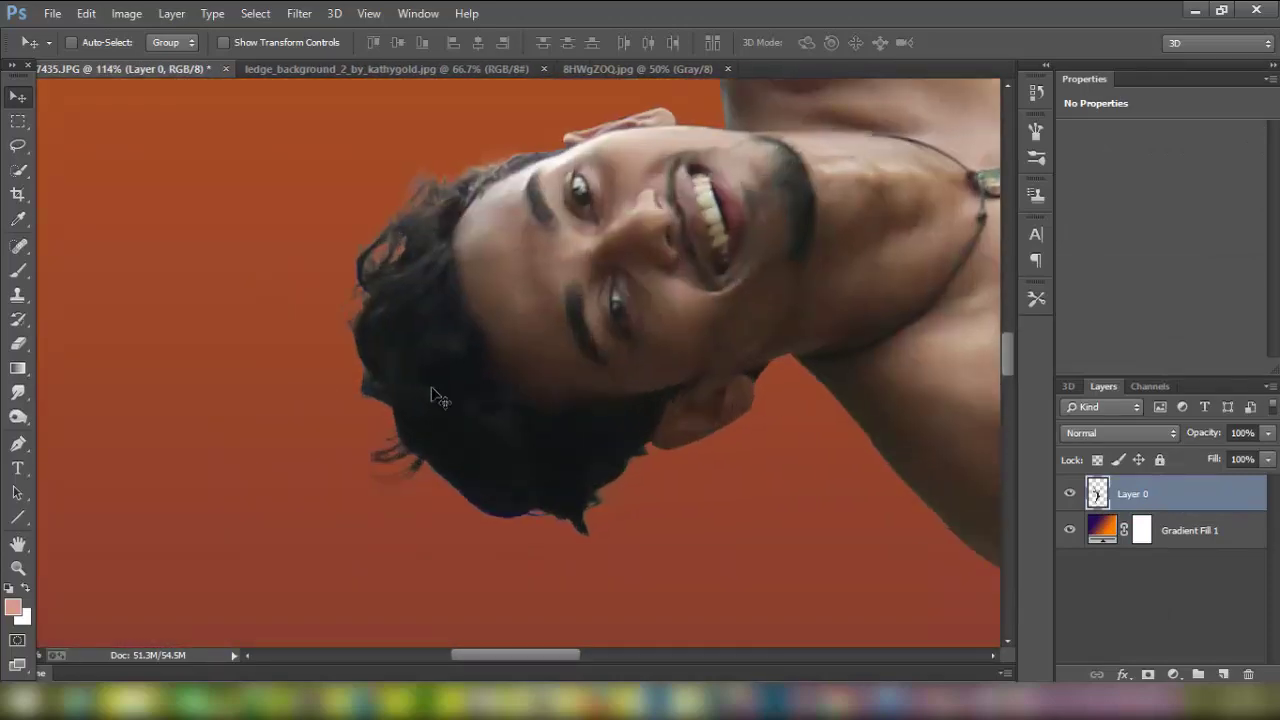
scroll(435, 393, "down", 3)
scroll(431, 386, "down", 1)
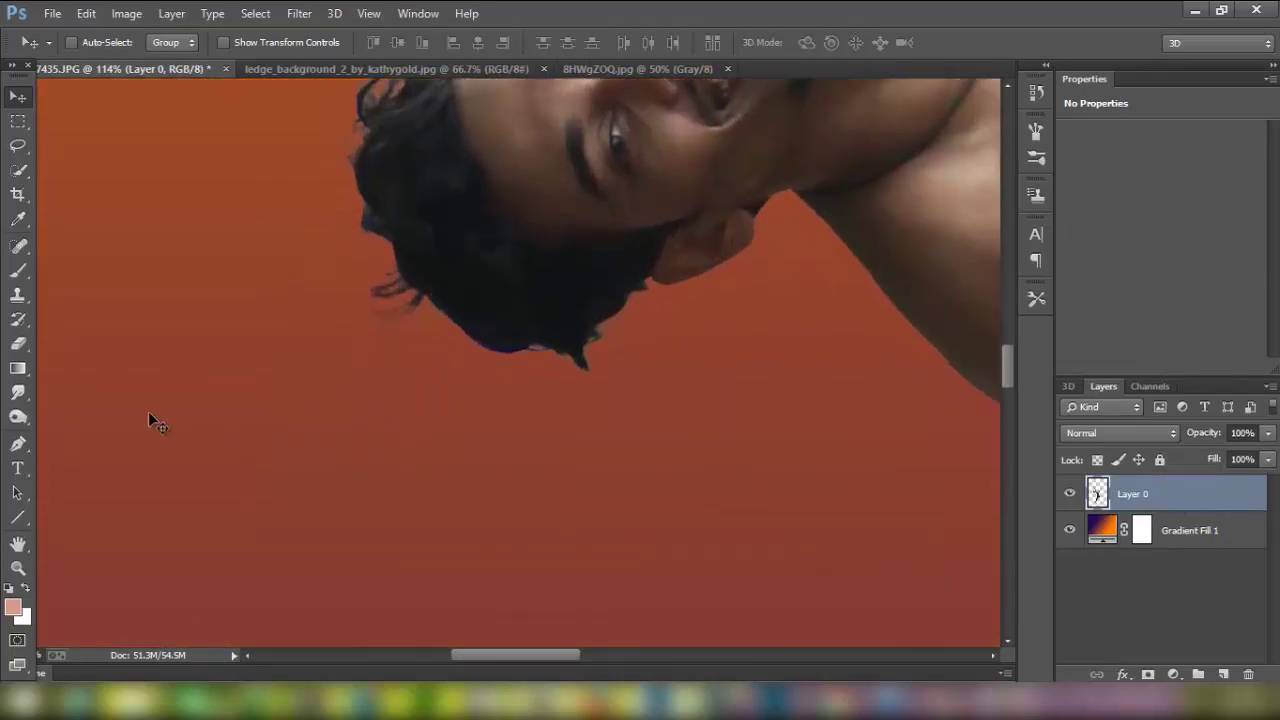
left_click(20, 418)
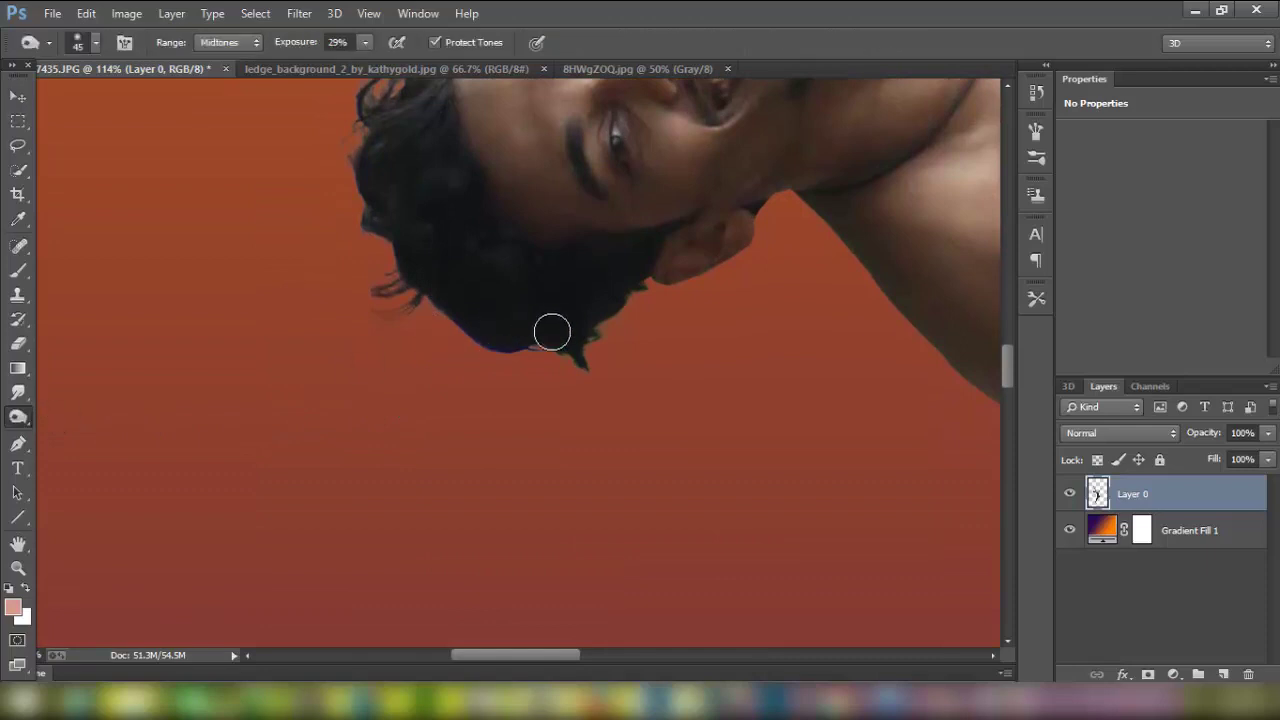
Burn along the lower, upper and upper-left edges of the dancer's hair.
mouse_move(552, 332)
left_mouse_down()
mouse_move(617, 329)
mouse_move(563, 360)
mouse_move(500, 343)
mouse_move(443, 303)
mouse_move(377, 312)
left_mouse_up()
scroll(409, 320, "up", 2)
scroll(390, 280, "up", 3)
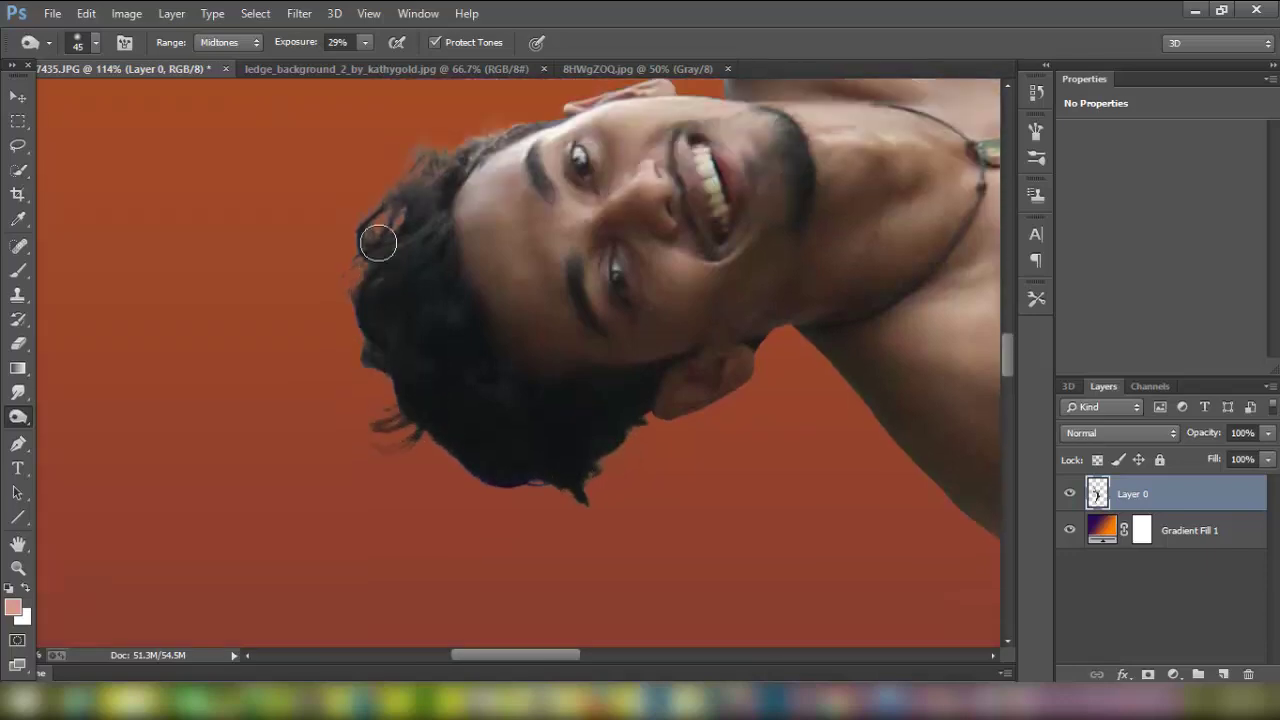
mouse_move(370, 216)
left_mouse_down()
mouse_move(434, 143)
mouse_move(477, 136)
mouse_move(357, 237)
mouse_move(340, 320)
mouse_move(402, 456)
mouse_move(494, 429)
left_mouse_up()
scroll(494, 429, "up", 2)
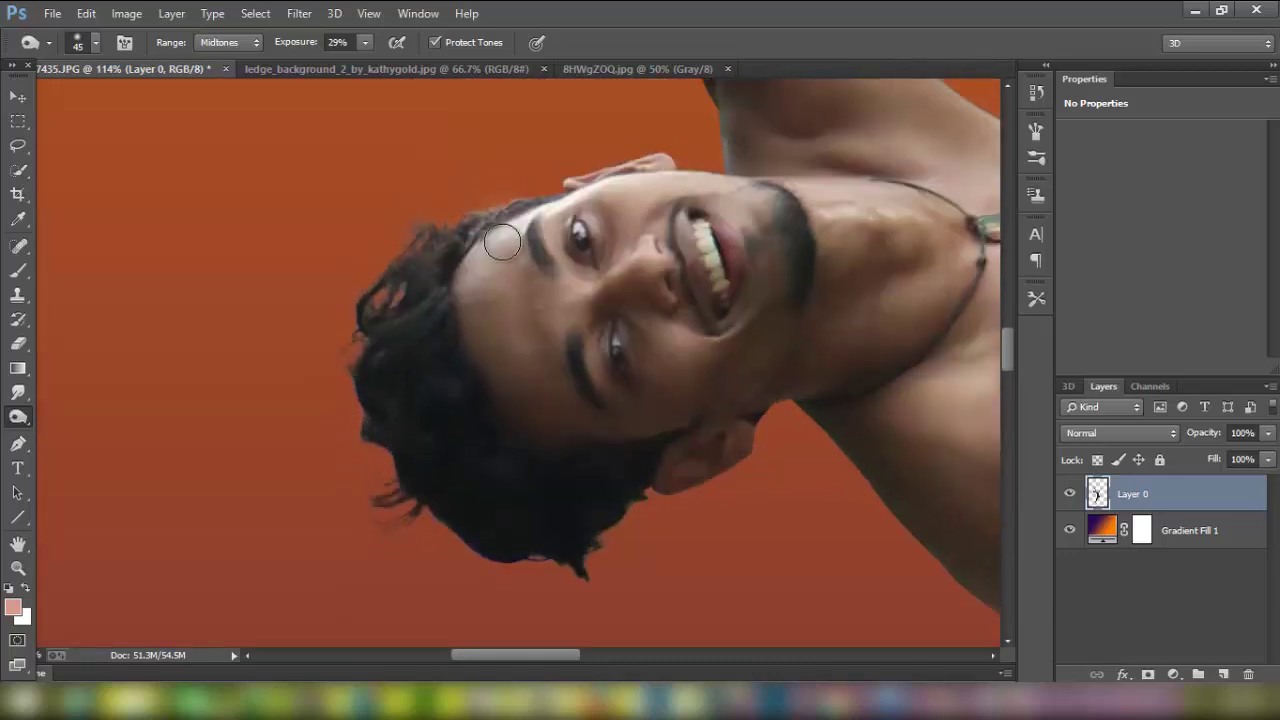
mouse_move(465, 216)
left_mouse_down()
mouse_move(357, 318)
mouse_move(391, 266)
mouse_move(351, 366)
mouse_move(351, 420)
mouse_move(407, 533)
mouse_move(514, 583)
mouse_move(523, 554)
mouse_move(600, 546)
mouse_move(592, 554)
mouse_move(611, 523)
left_mouse_up()
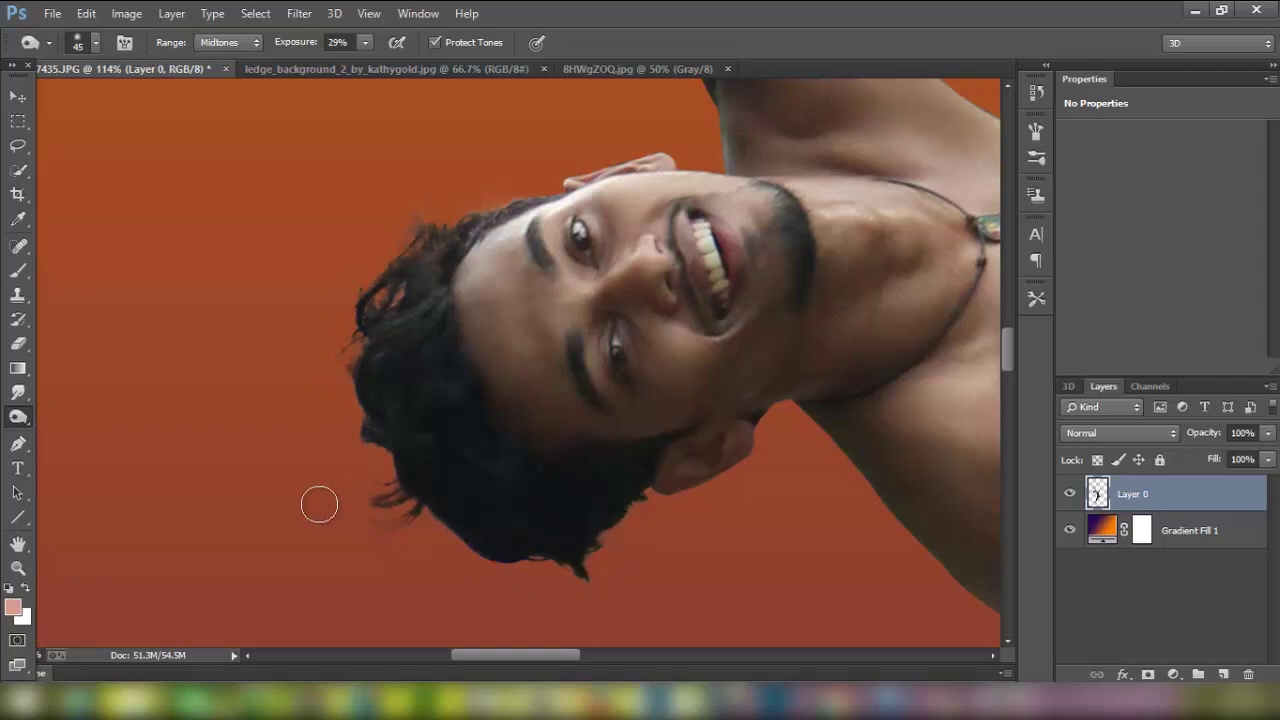
left_click(18, 343)
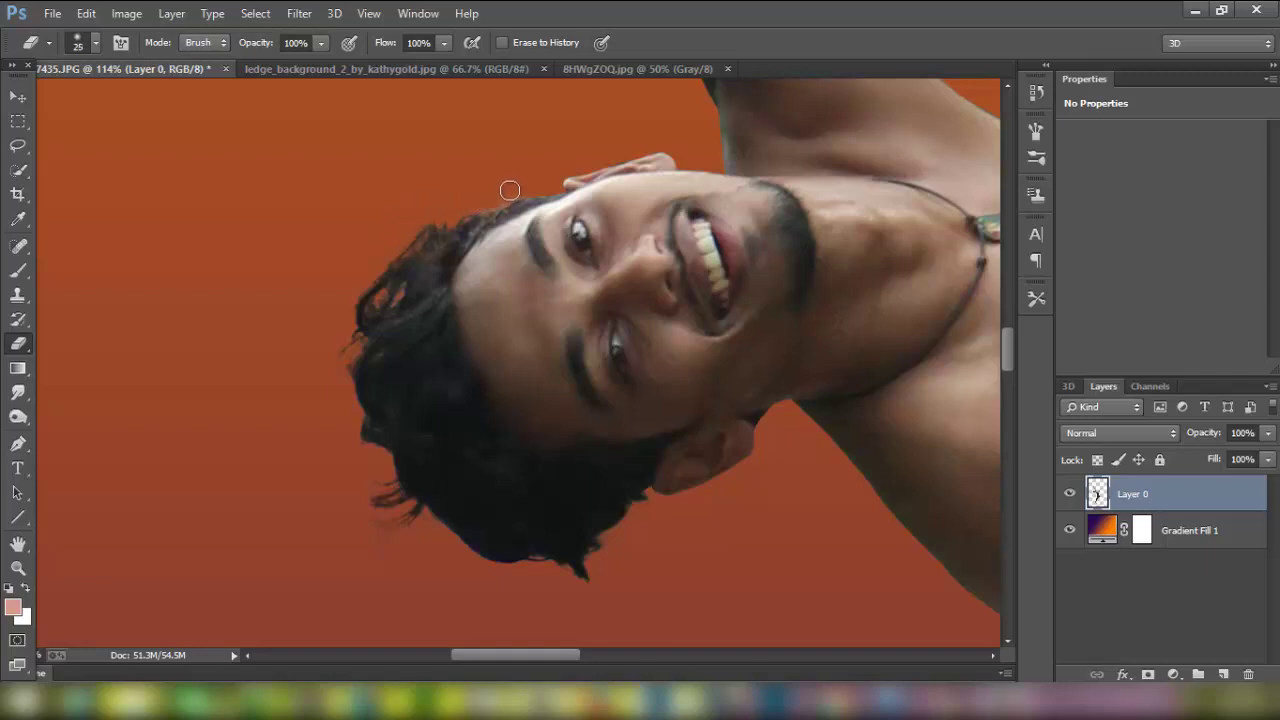
scroll(425, 196, "down", 2)
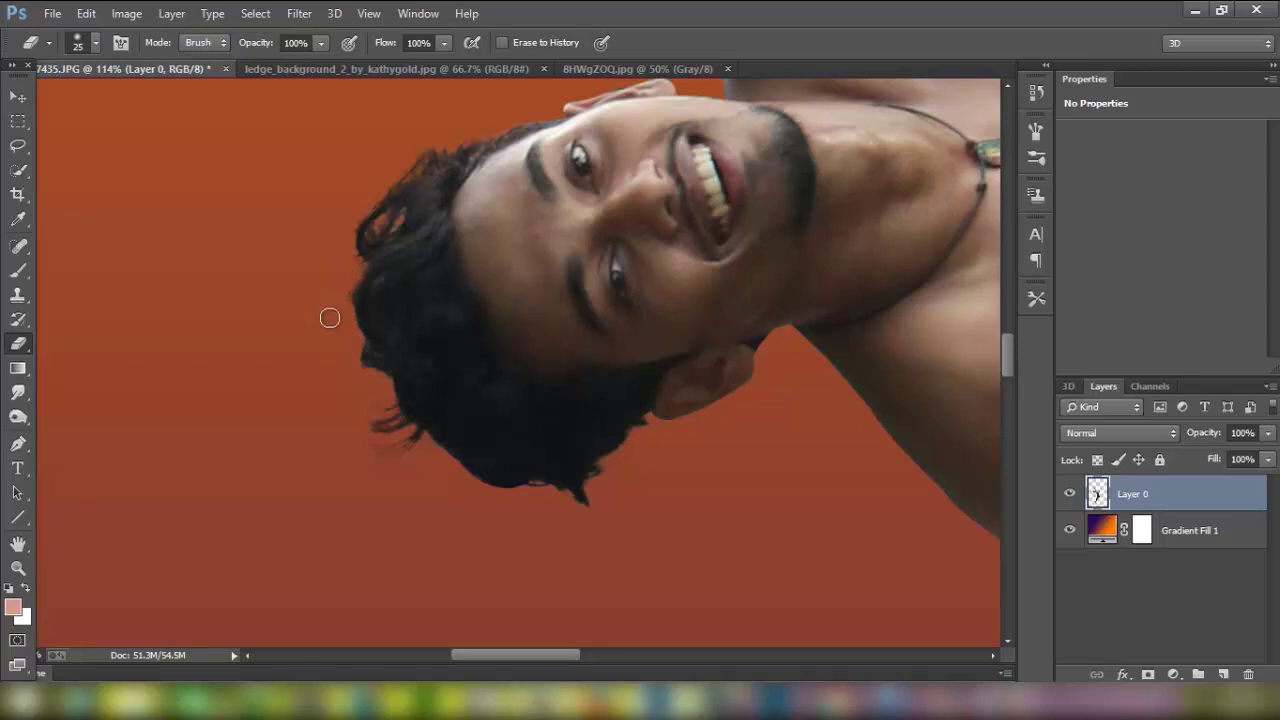
scroll(327, 370, "down", 2)
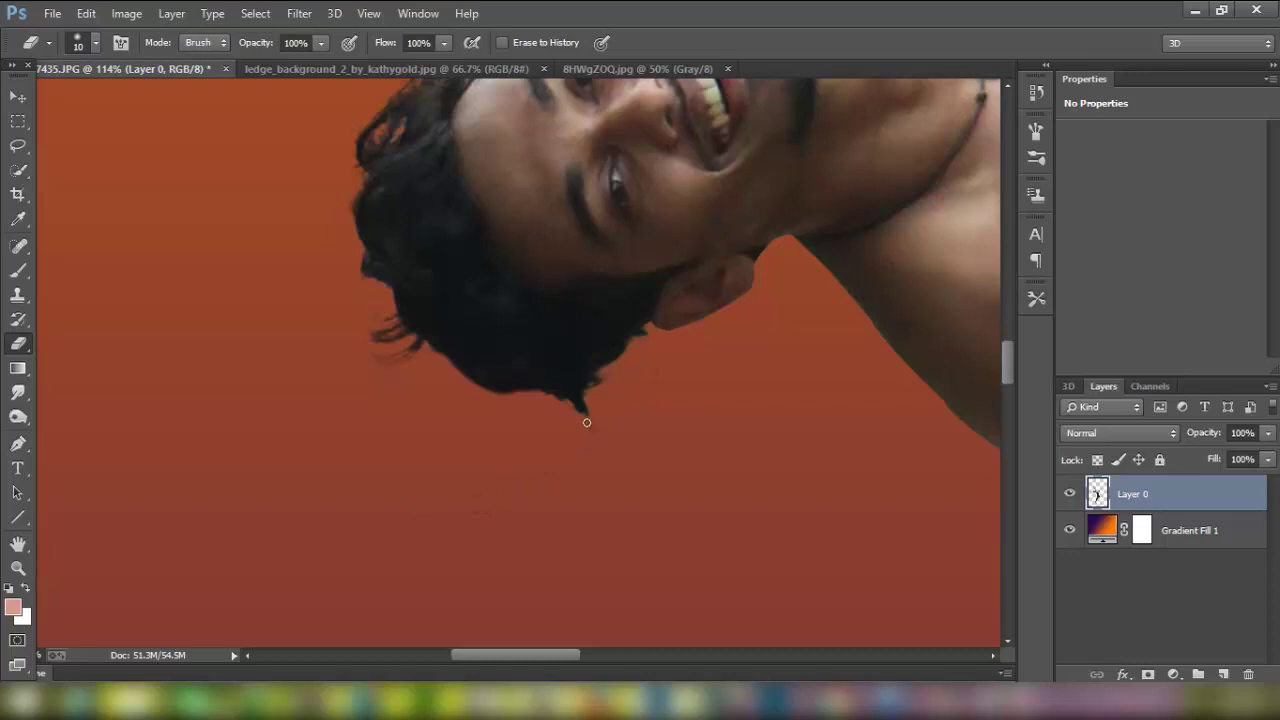
scroll(528, 438, "down", 2)
scroll(530, 446, "down", 2)
scroll(530, 448, "down", 2)
scroll(528, 451, "down", 2)
scroll(530, 460, "down", 1)
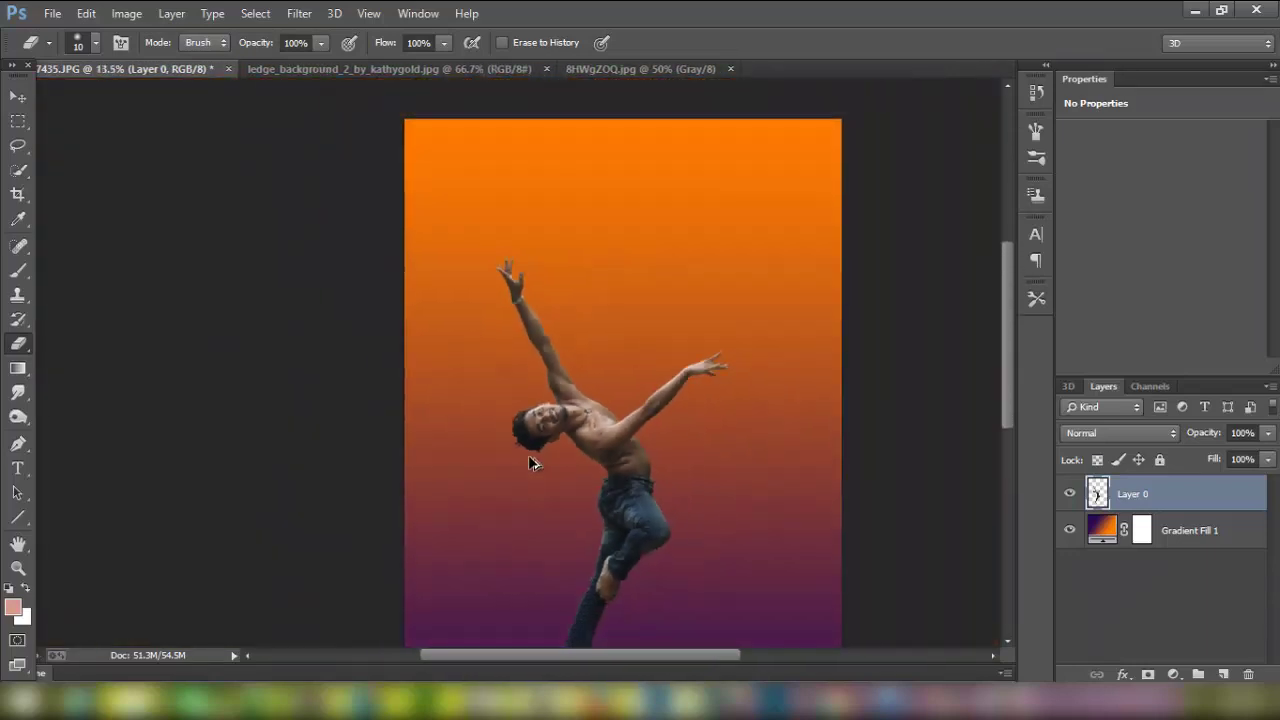
scroll(530, 460, "down", 1)
scroll(530, 460, "up", 1)
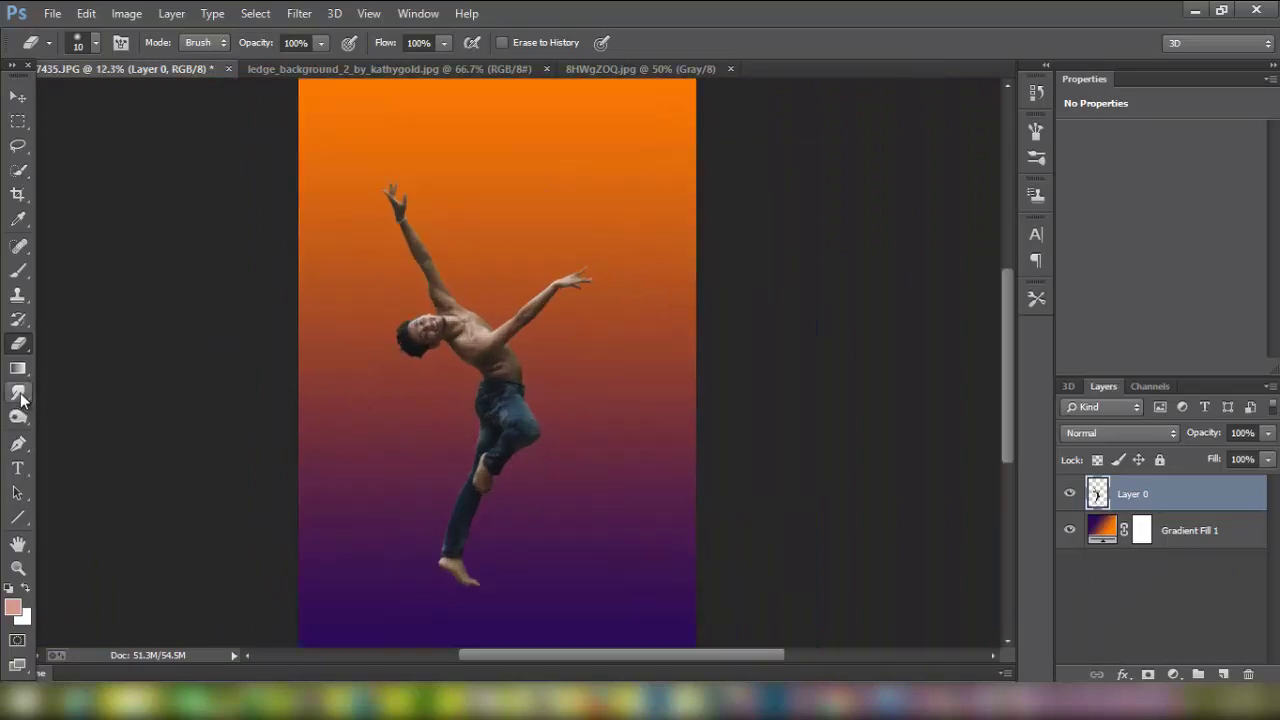
Smudge the neck skin below the jaw with the Smudge tool at 15% strength.
left_click(18, 392)
scroll(400, 395, "up", 1)
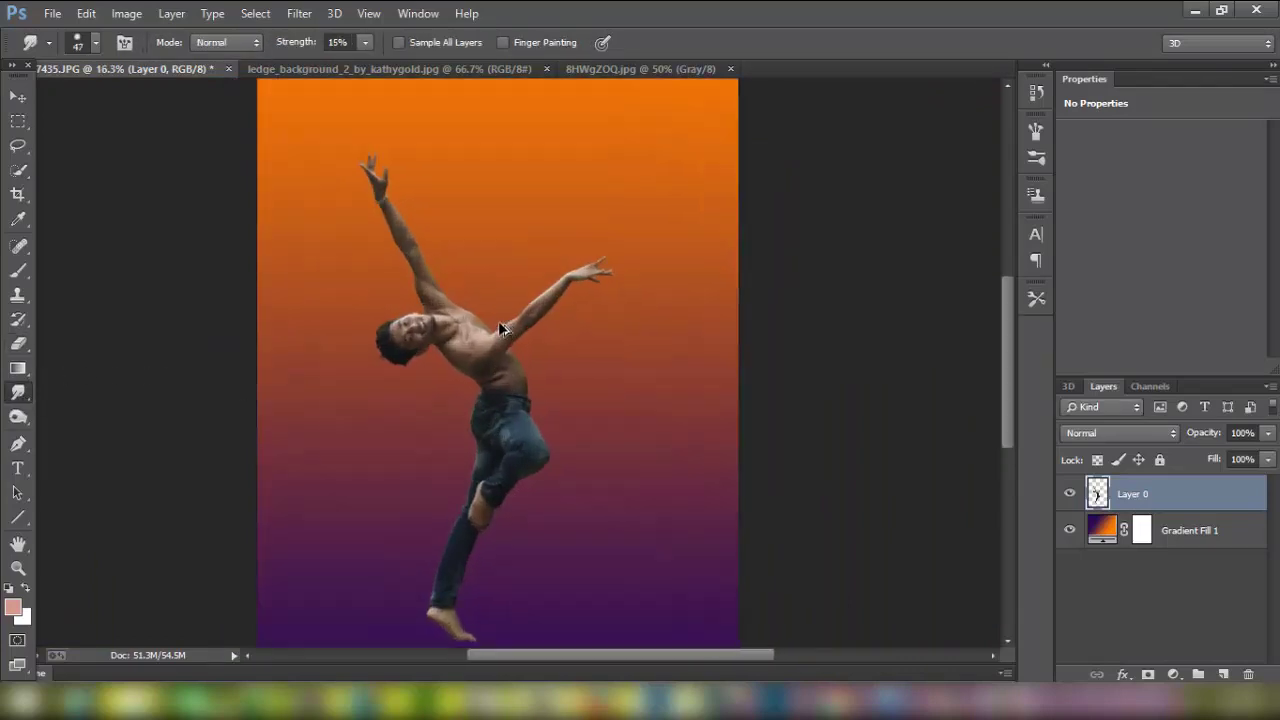
scroll(440, 395, "up", 3)
scroll(480, 395, "up", 2)
scroll(484, 397, "up", 2)
scroll(484, 397, "up", 1)
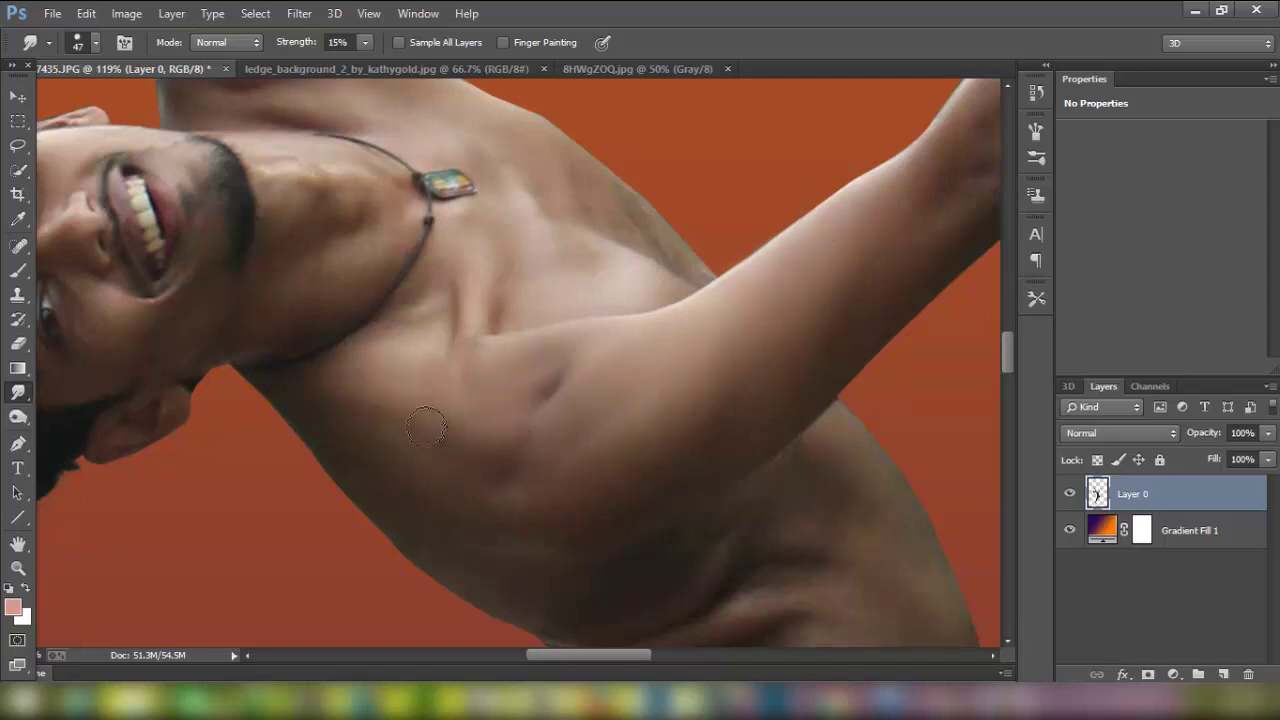
left_click_drag(337, 263, 391, 237)
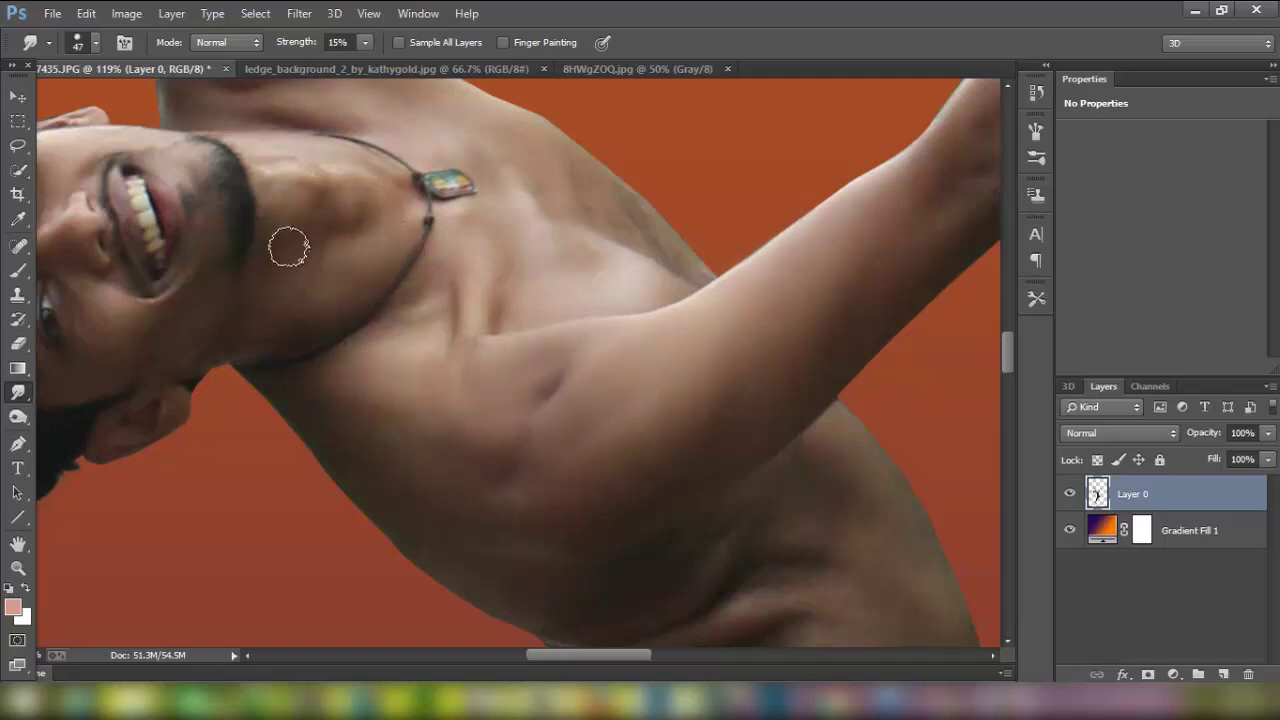
scroll(323, 323, "down", 3)
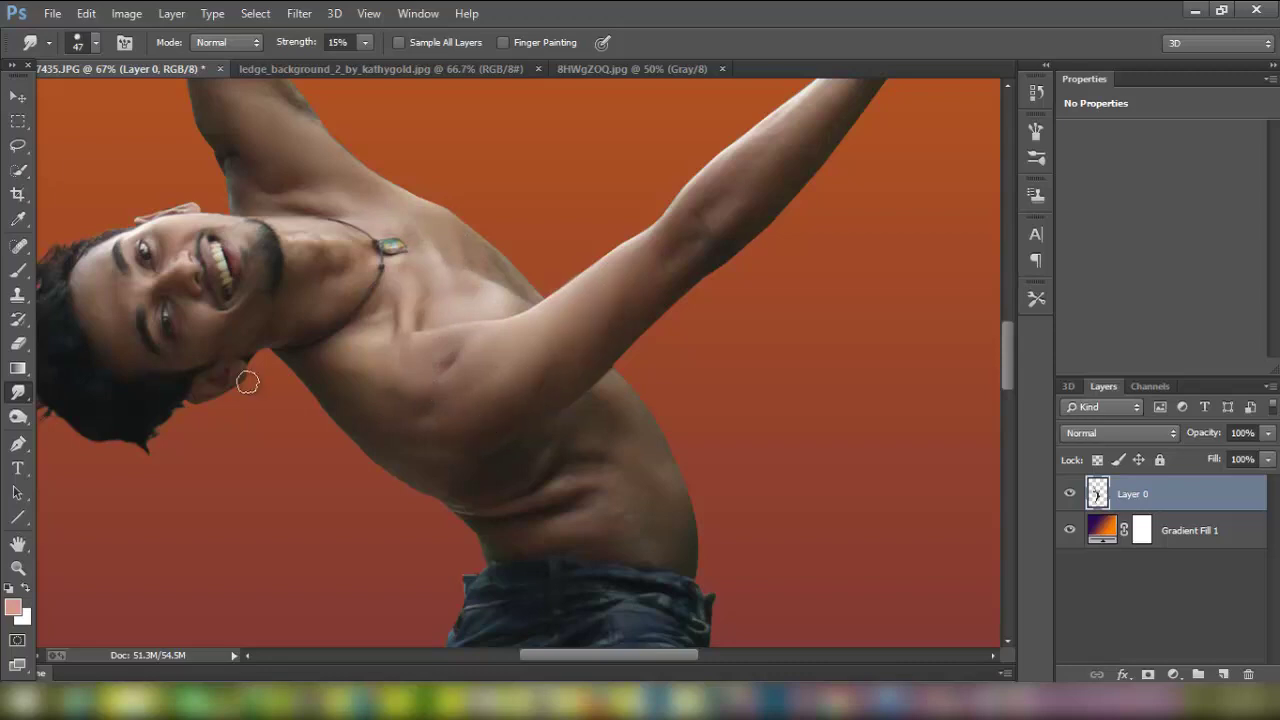
Run Neat Image Reduce Noise v8 on the dancer layer at 60% luminance reduction.
left_click(299, 13)
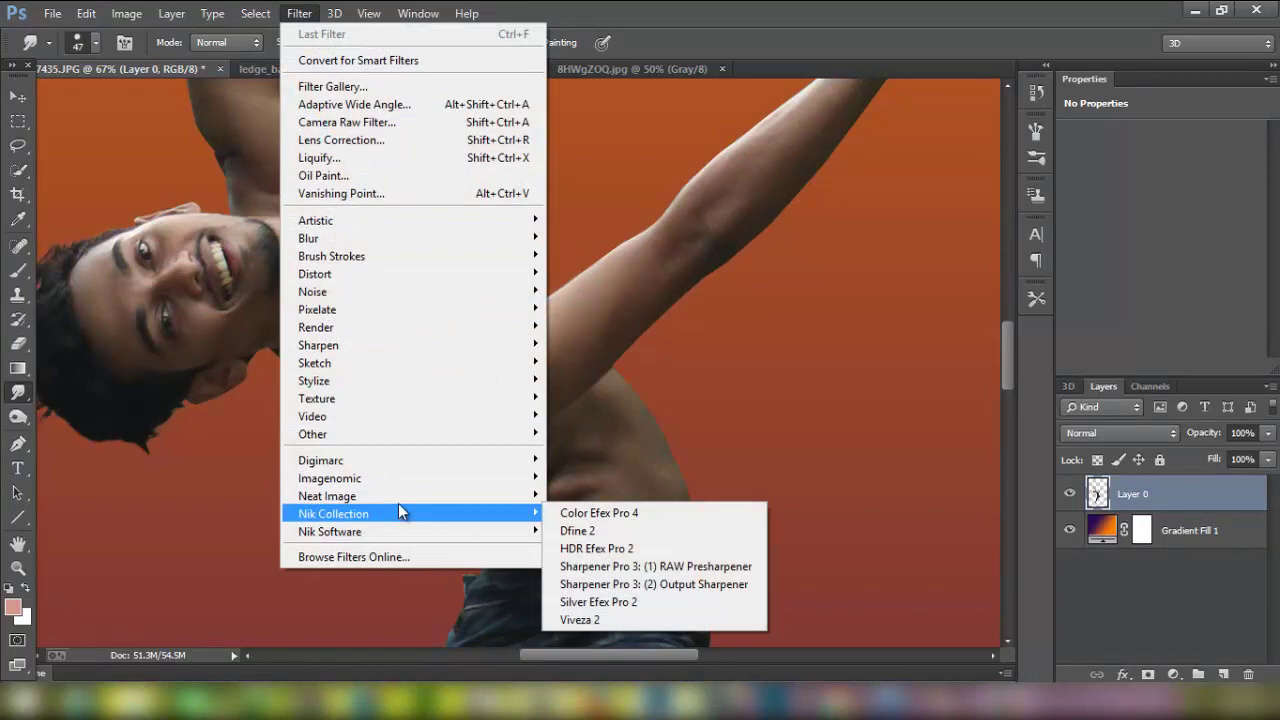
mouse_move(327, 496)
left_click(592, 497)
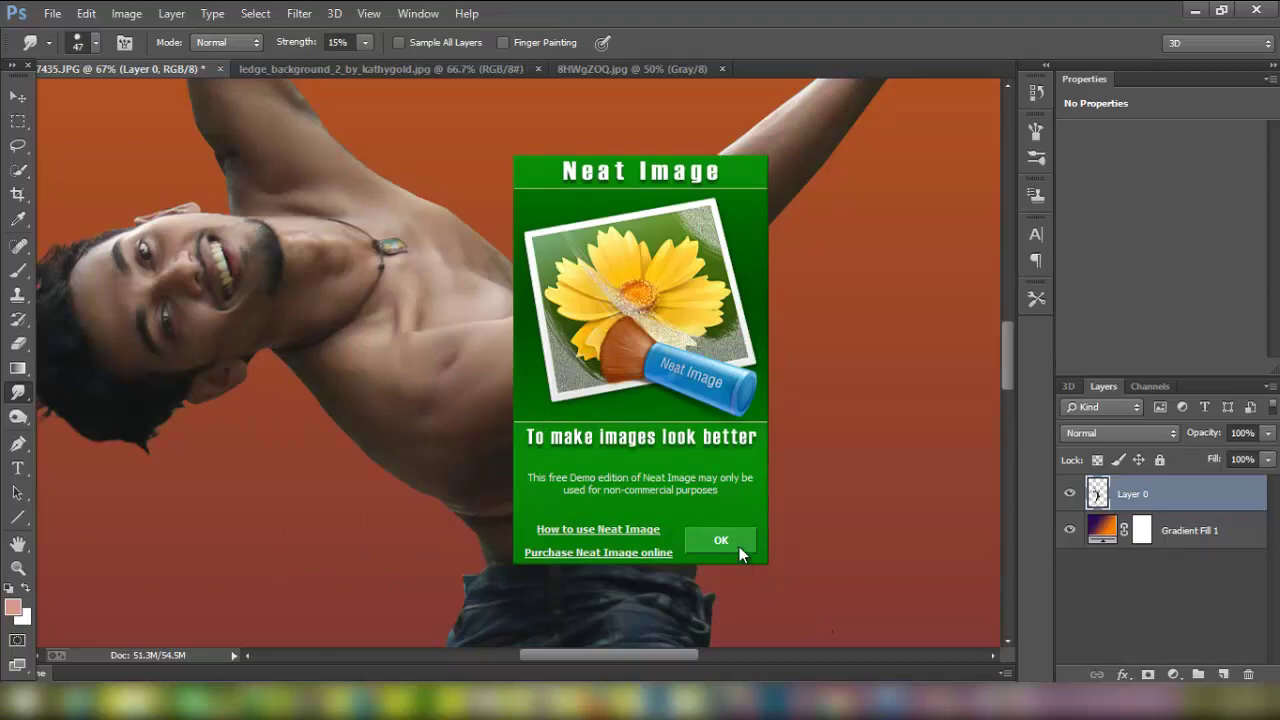
left_click(739, 546)
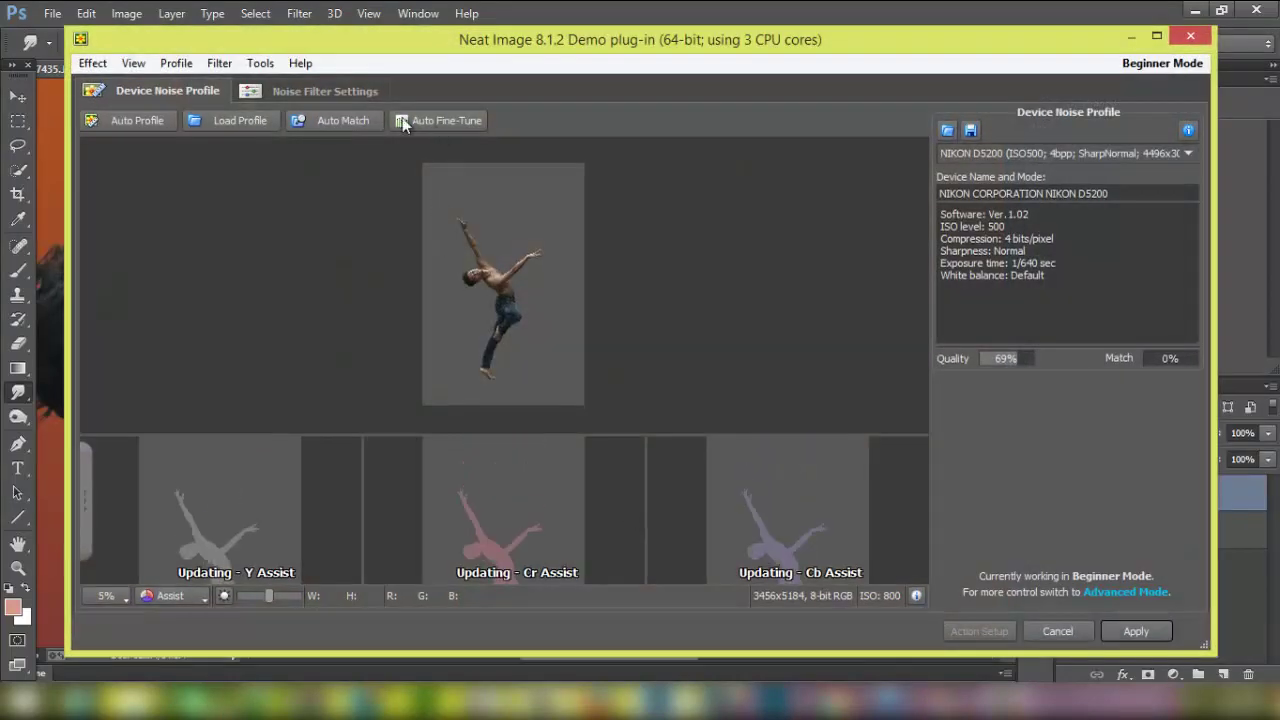
left_click(330, 93)
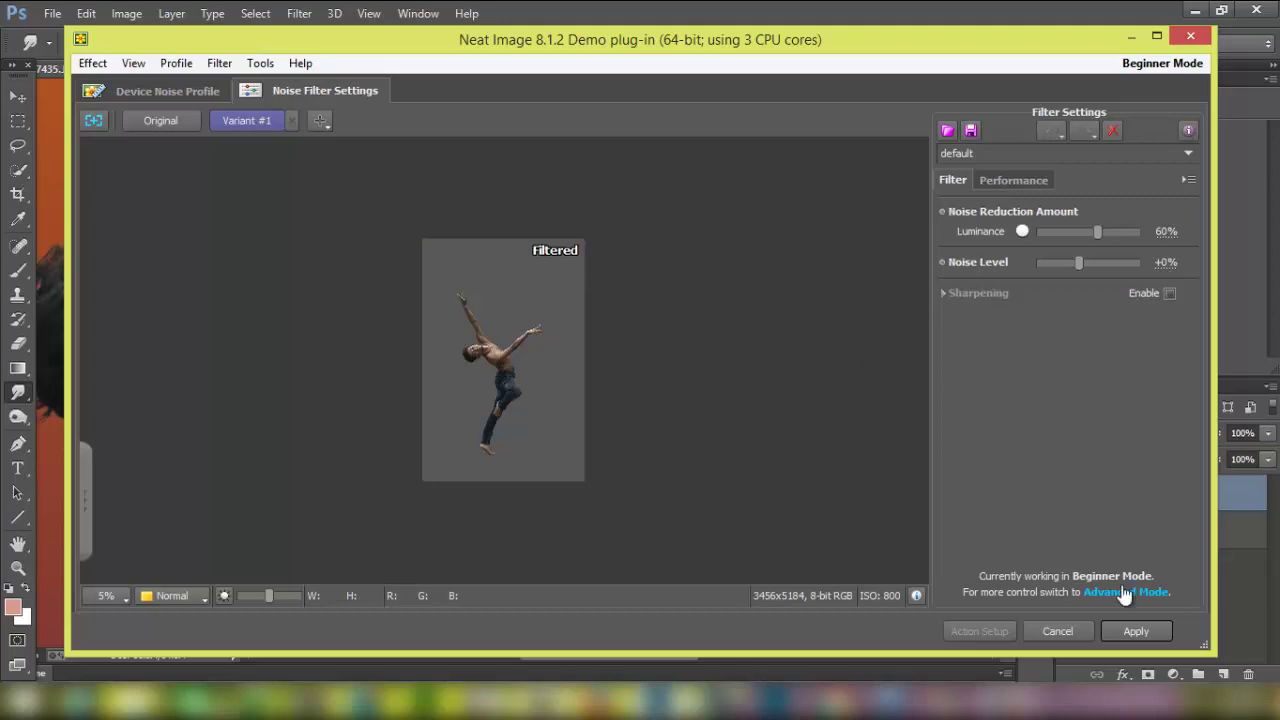
left_click(1134, 631)
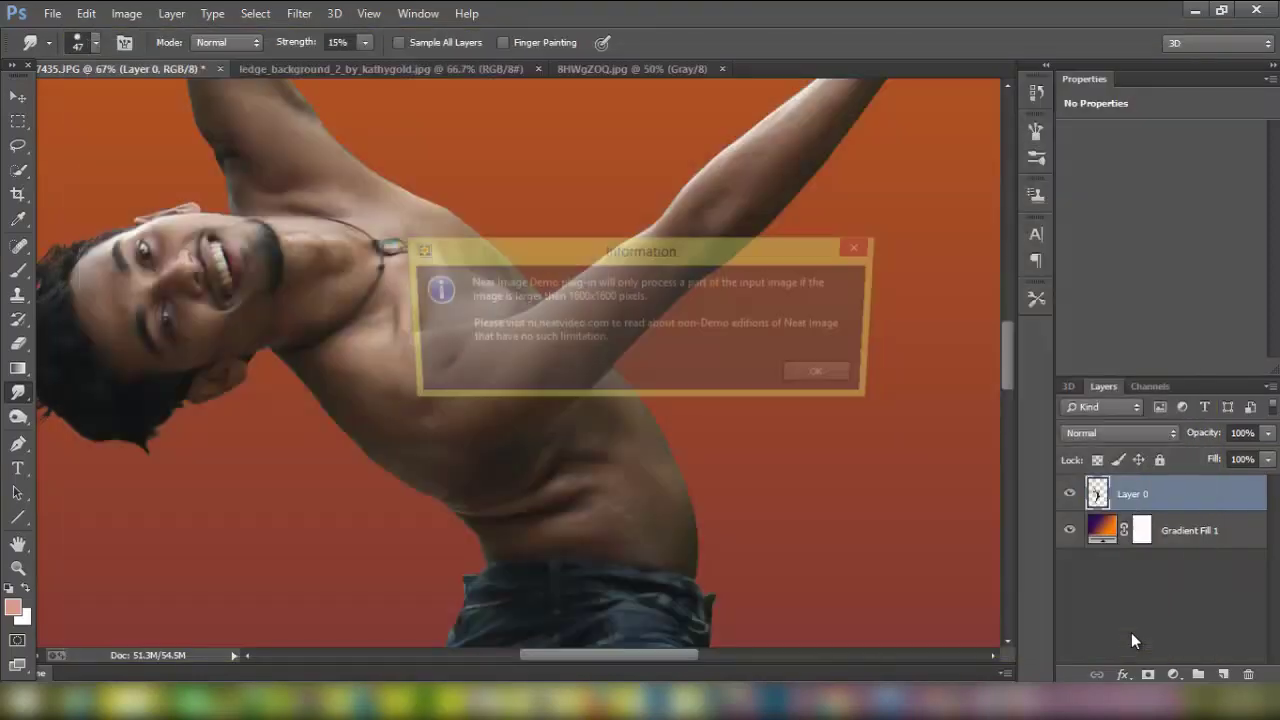
left_click(812, 377)
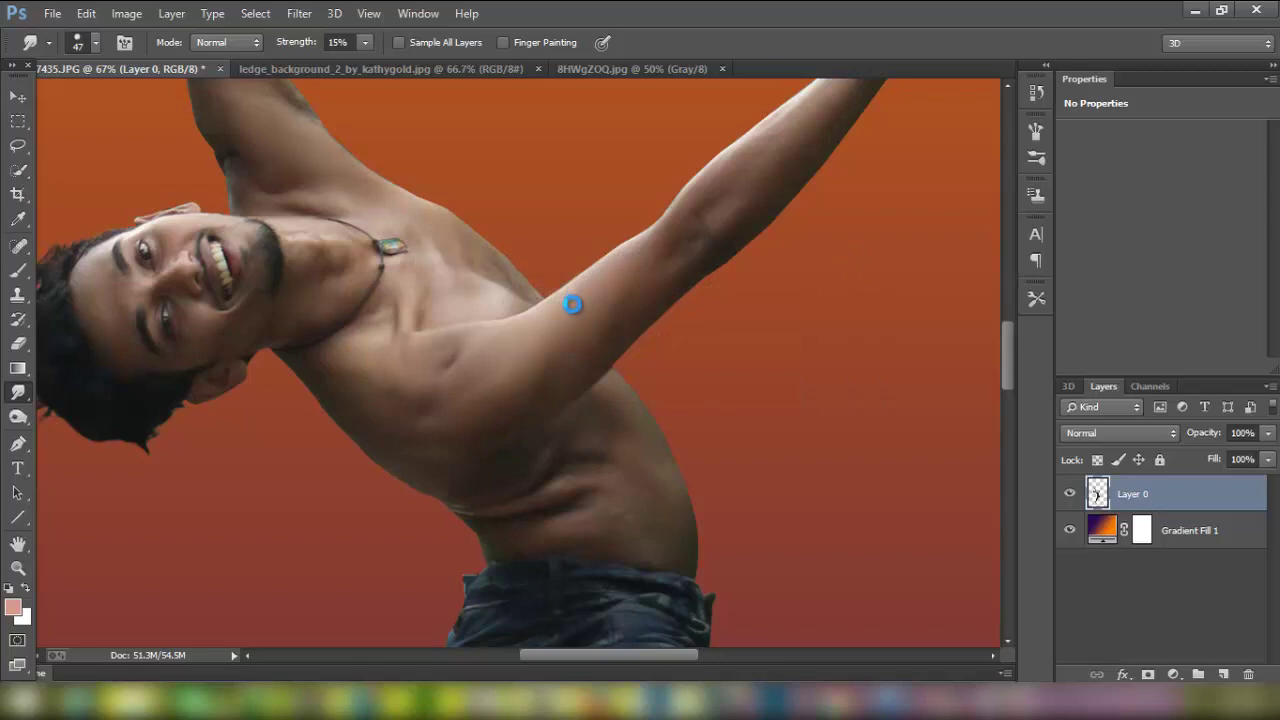
Scroll the view back out over the canvas and switch to the Move tool.
scroll(572, 304, "right", 2)
scroll(577, 315, "down", 2)
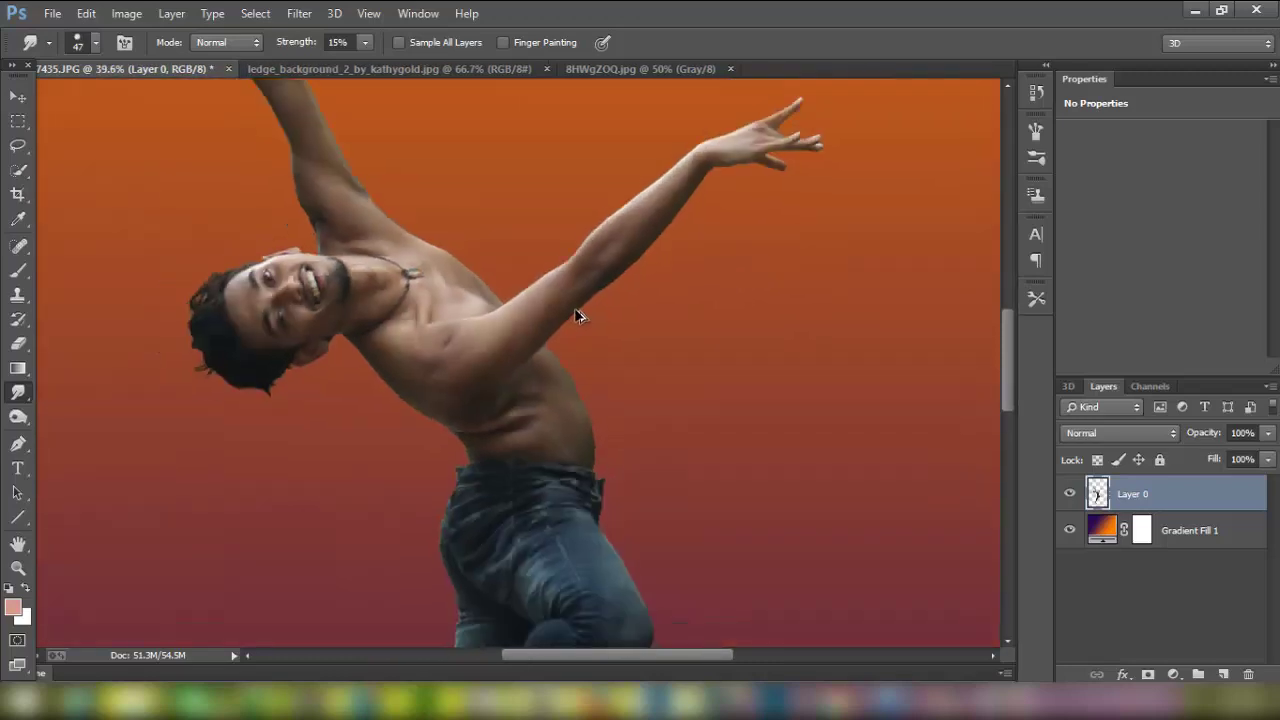
scroll(577, 315, "down", 2)
scroll(577, 315, "down", 2)
scroll(580, 316, "down", 1)
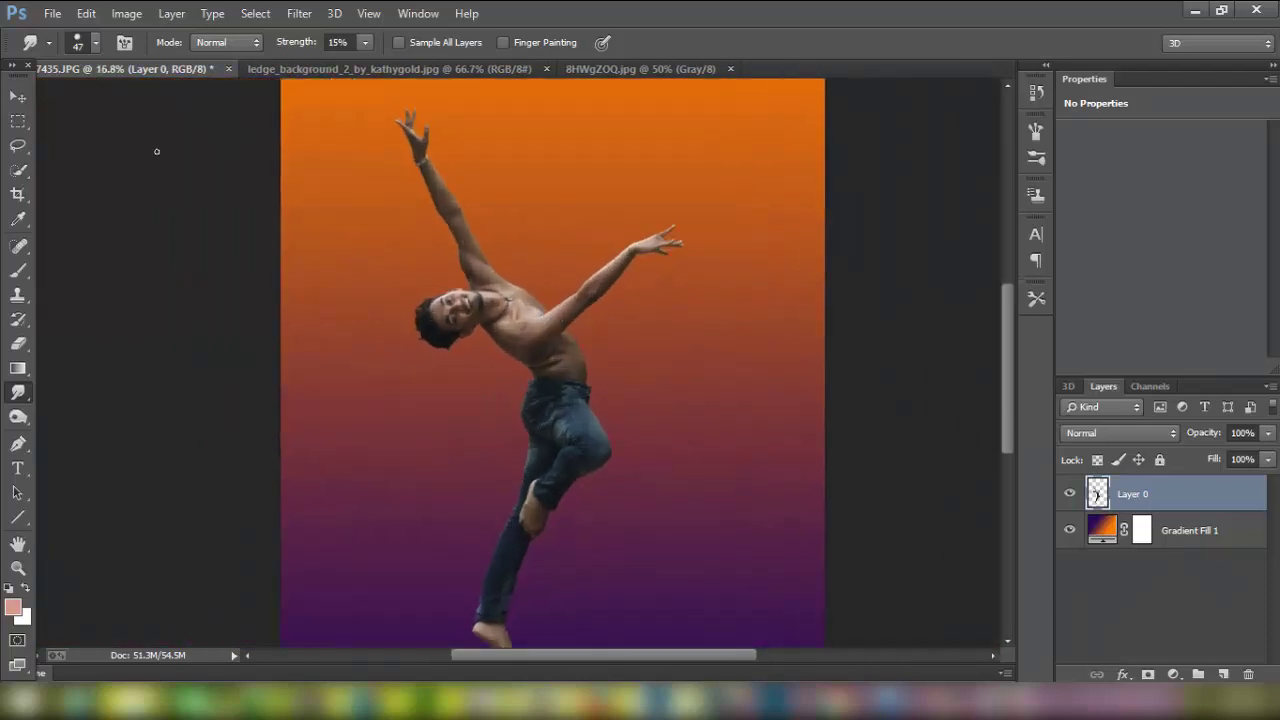
left_click(18, 96)
left_click(305, 14)
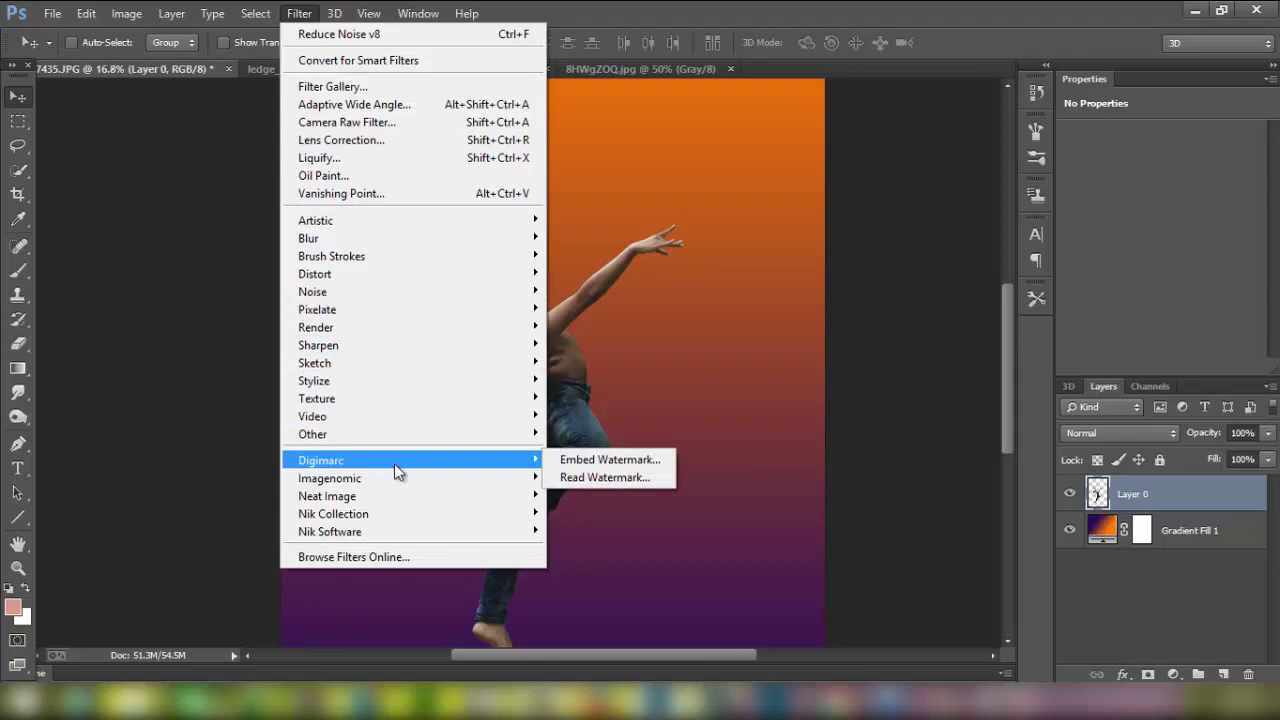
Apply Noiseware Professional with 100% luminance and color noise reduction to the dancer layer.
mouse_move(330, 478)
left_click(610, 474)
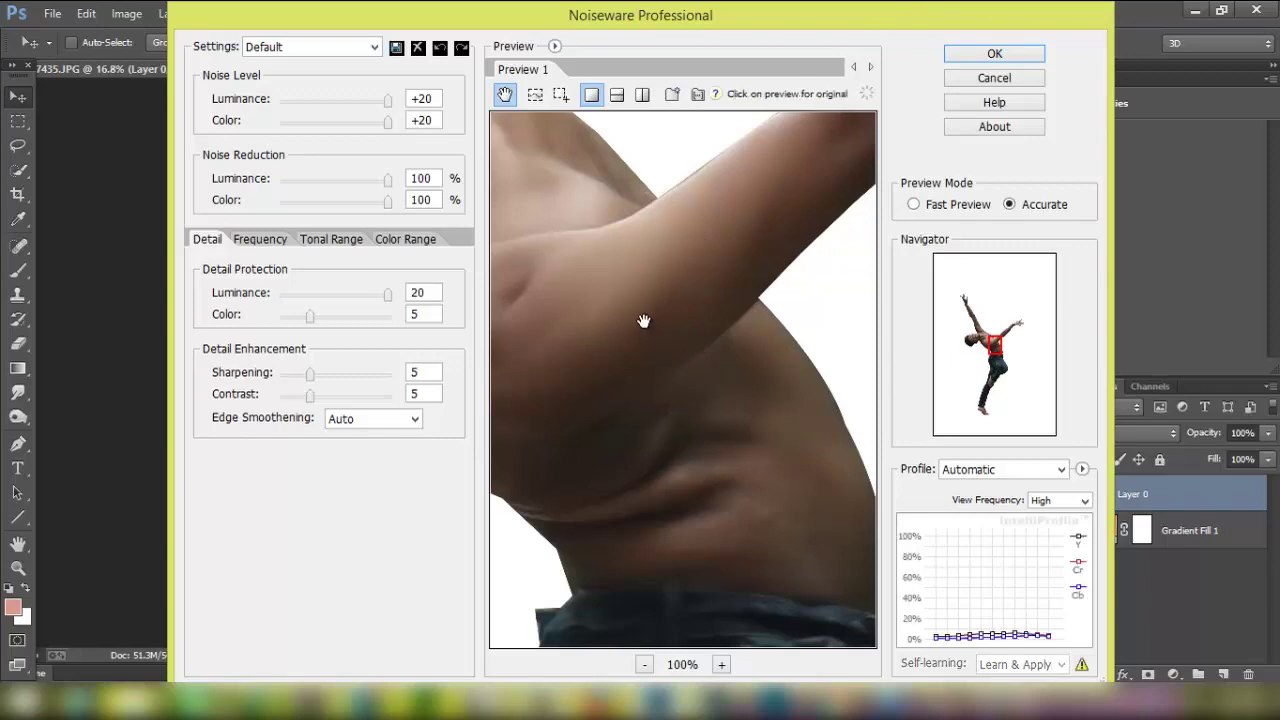
mouse_move(643, 321)
left_mouse_down()
mouse_move(734, 309)
mouse_move(723, 251)
mouse_move(721, 401)
left_mouse_up()
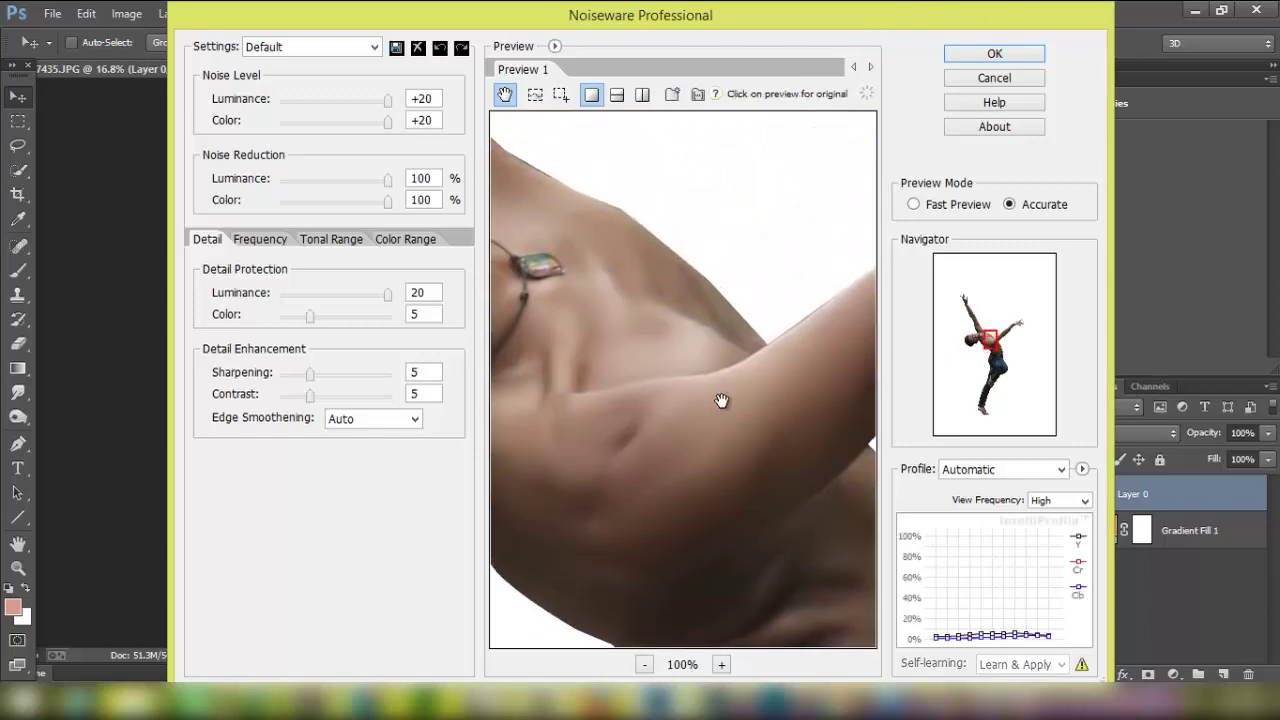
left_click(981, 58)
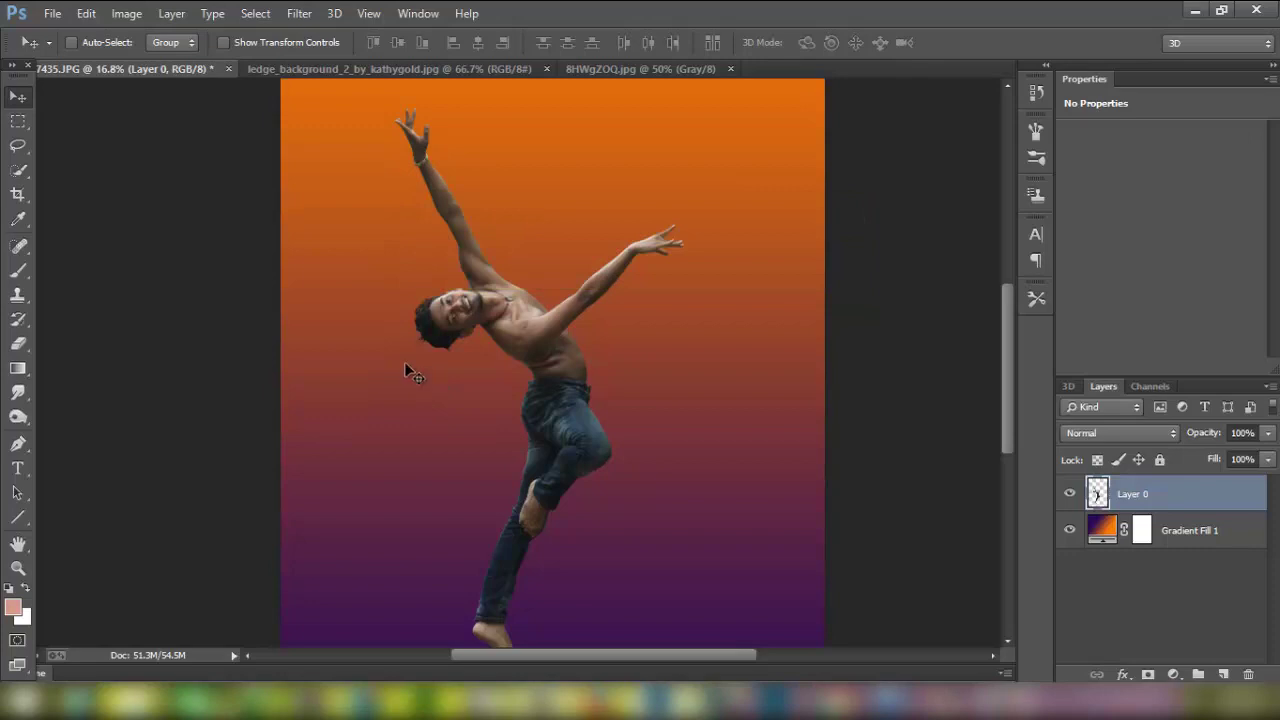
left_click(299, 13)
mouse_move(318, 345)
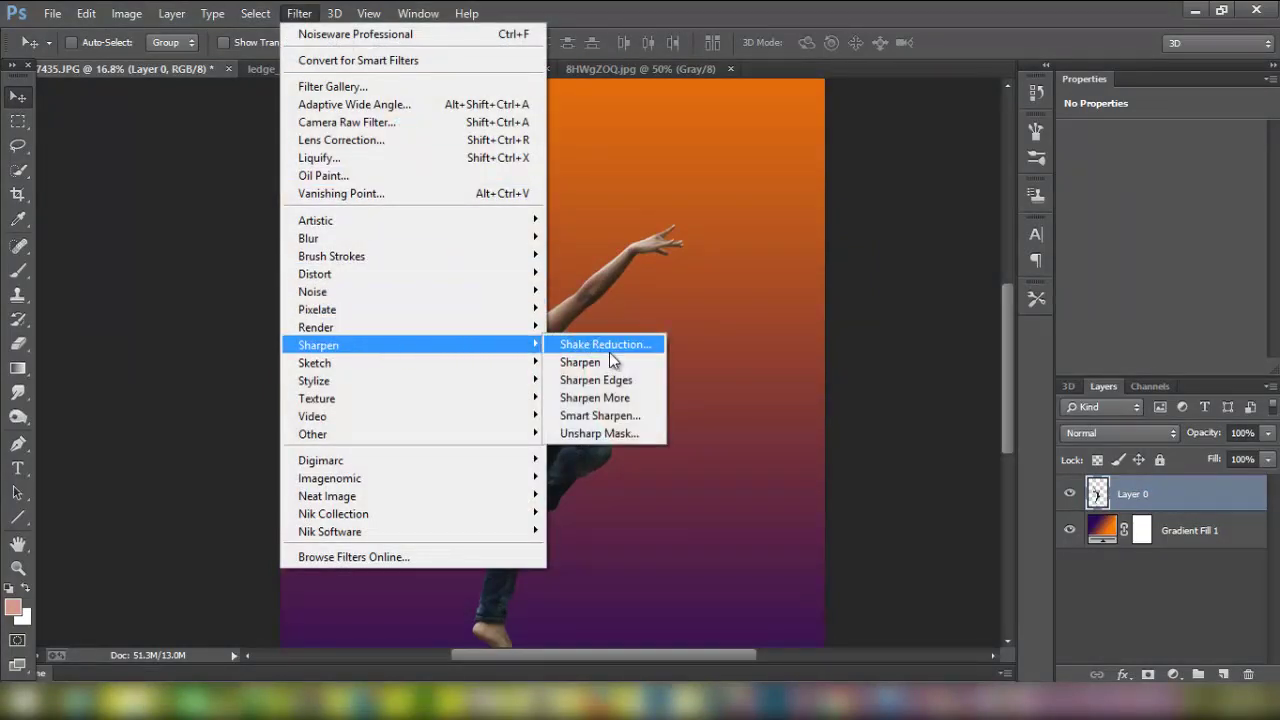
Apply Smart Sharpen at 206% amount and 1.6 px radius, then nudge the dancer down.
left_click(609, 414)
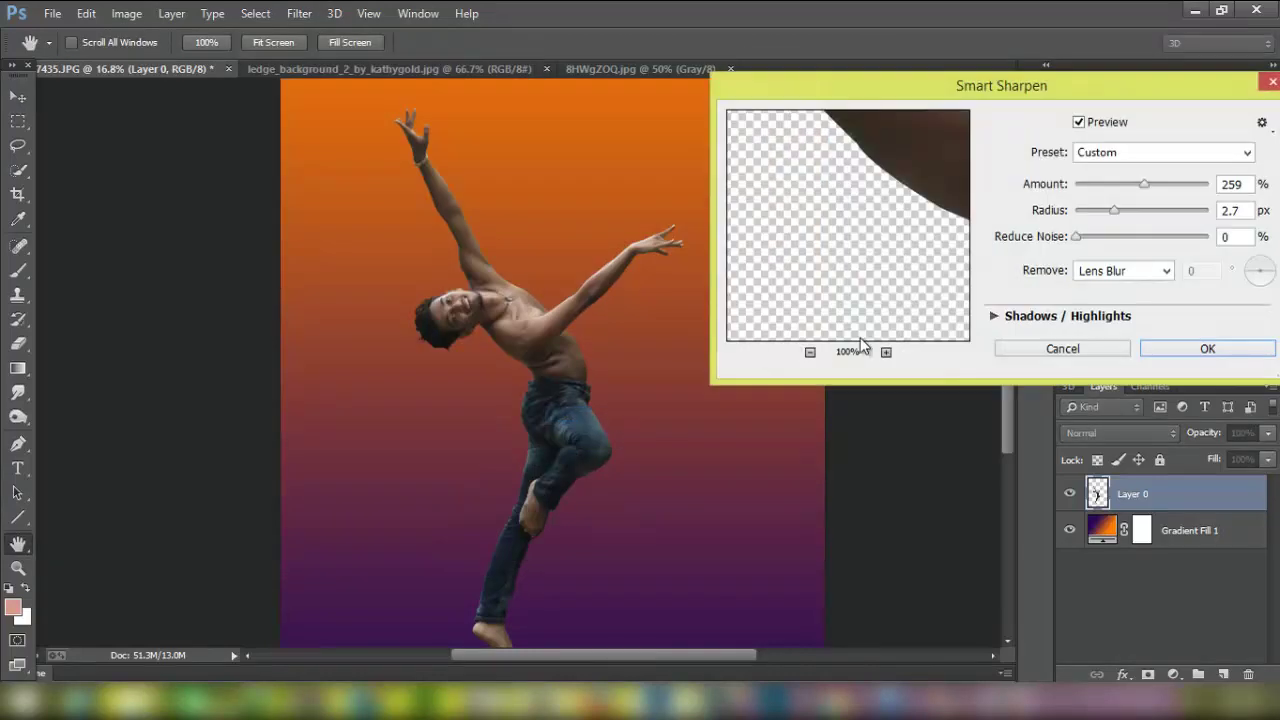
mouse_move(901, 170)
left_mouse_down()
mouse_move(900, 220)
mouse_move(823, 309)
left_mouse_up()
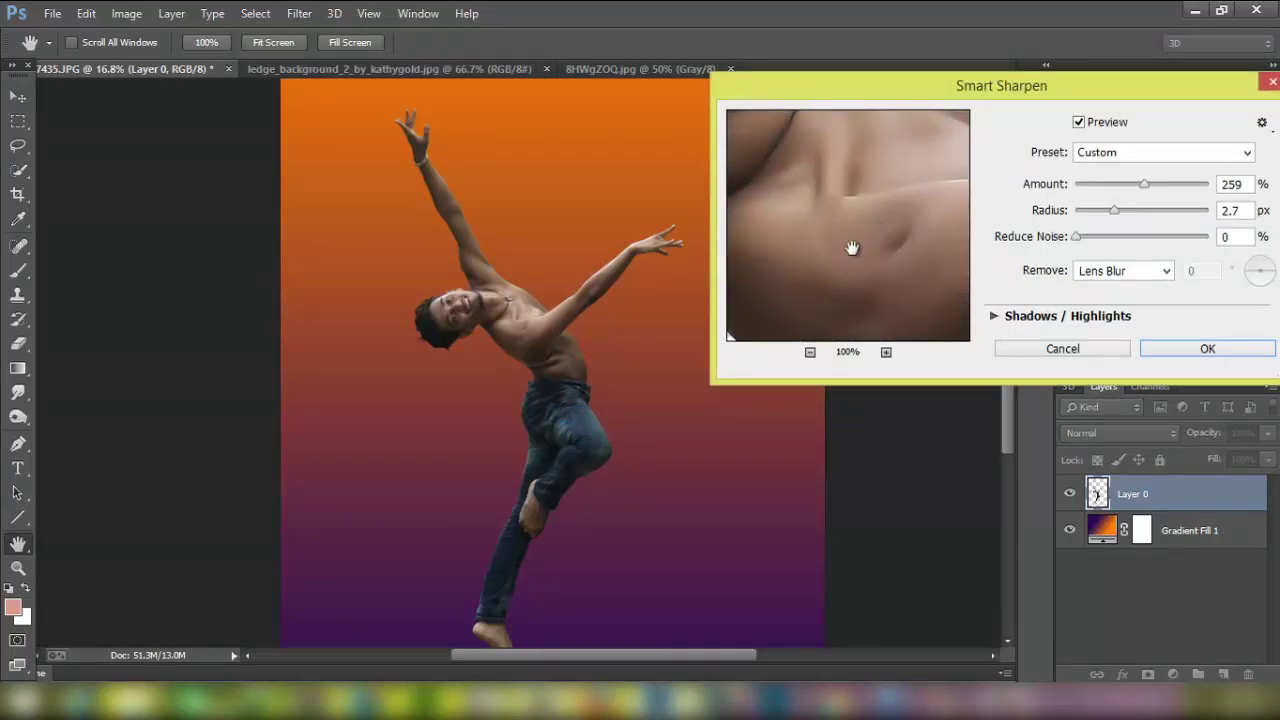
left_click_drag(857, 268, 887, 238)
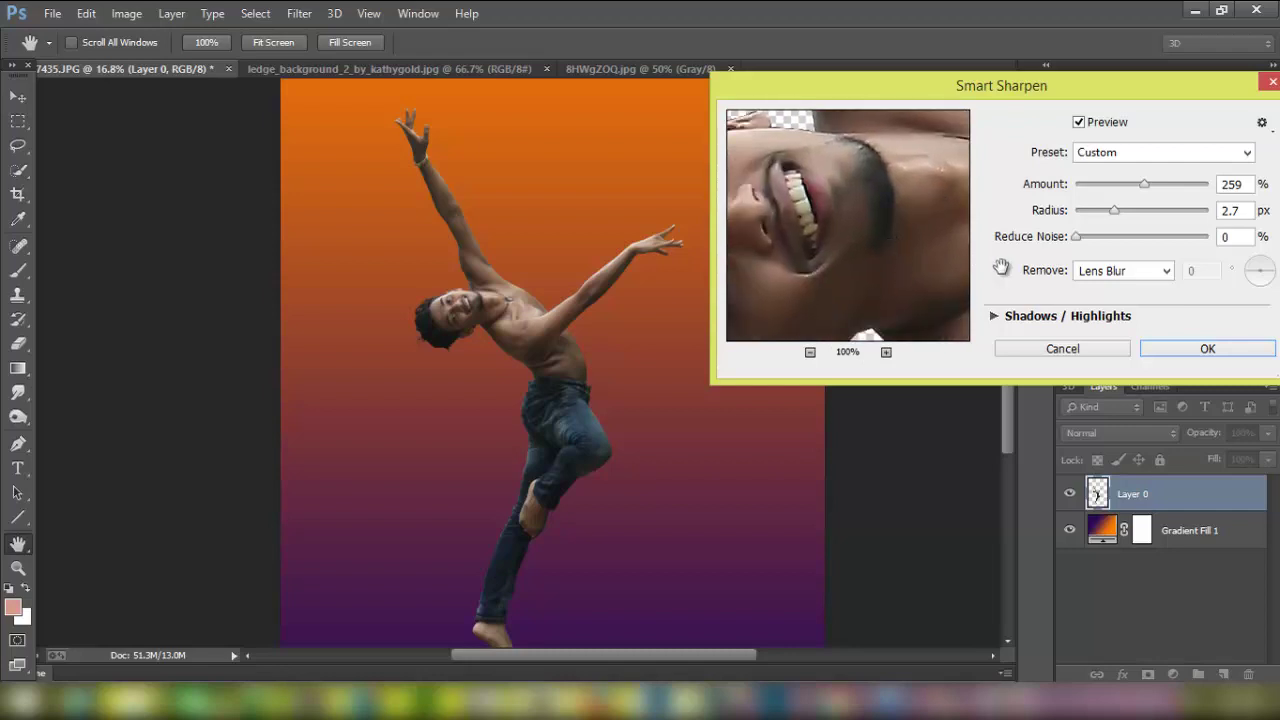
left_click_drag(1088, 218, 1106, 218)
left_click(1133, 188)
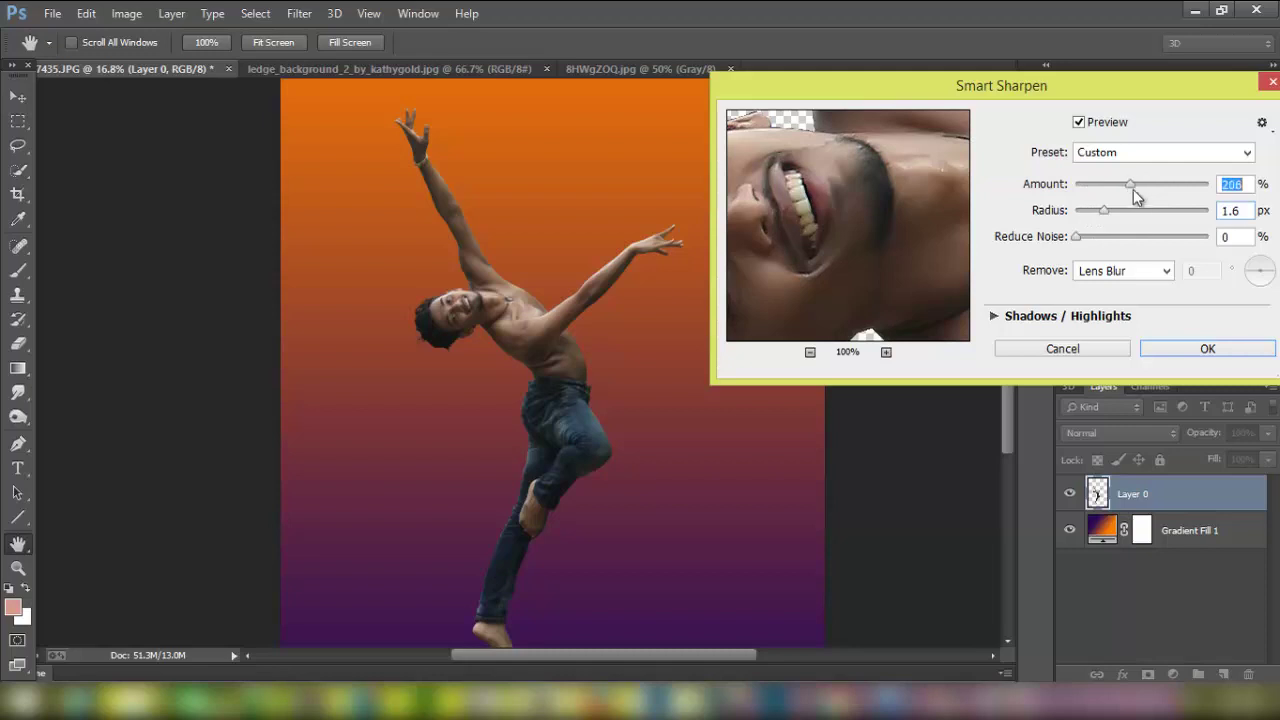
left_click(1200, 347)
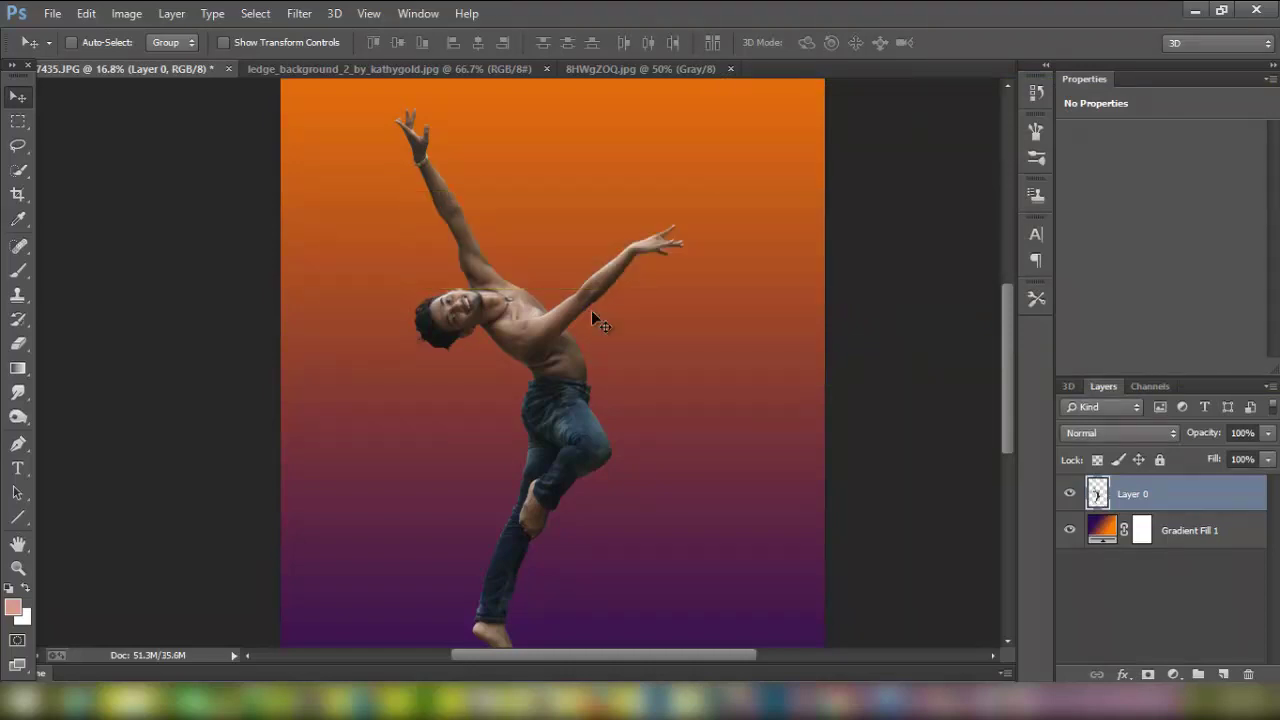
left_click_drag(506, 345, 508, 390)
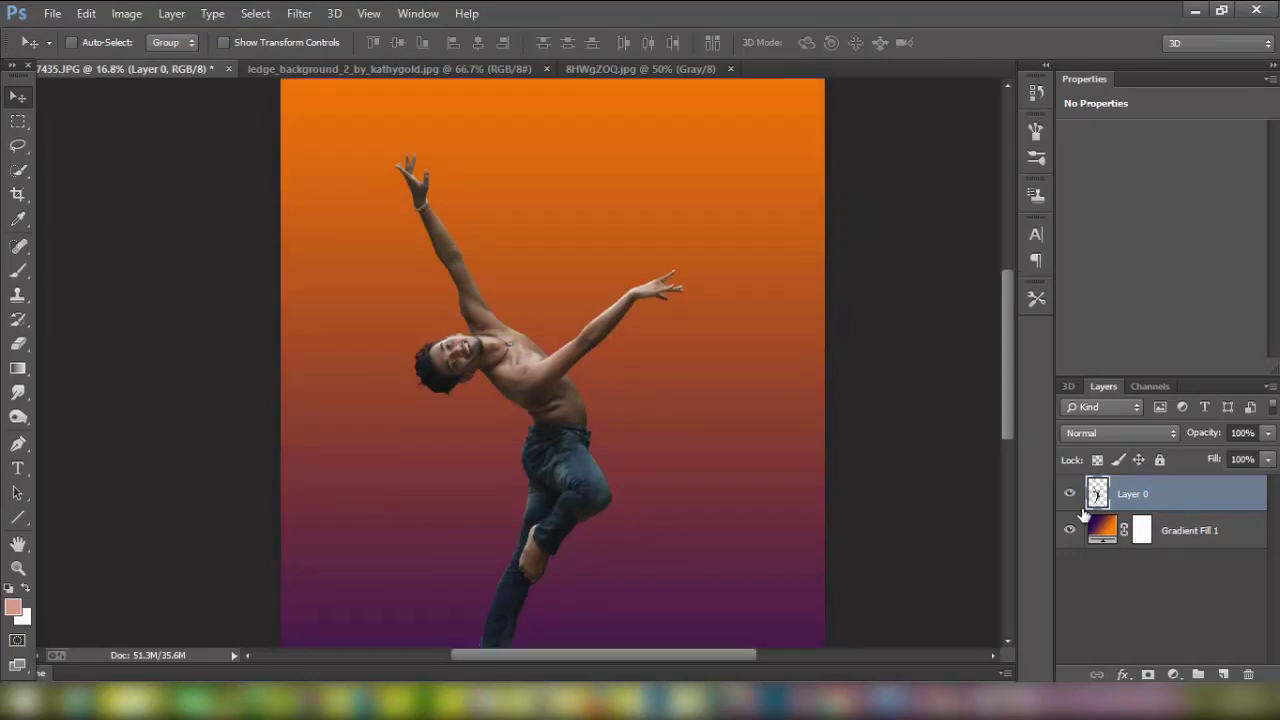
Add a new layer above the dancer and fill it with 50% Gray.
left_click(1224, 675)
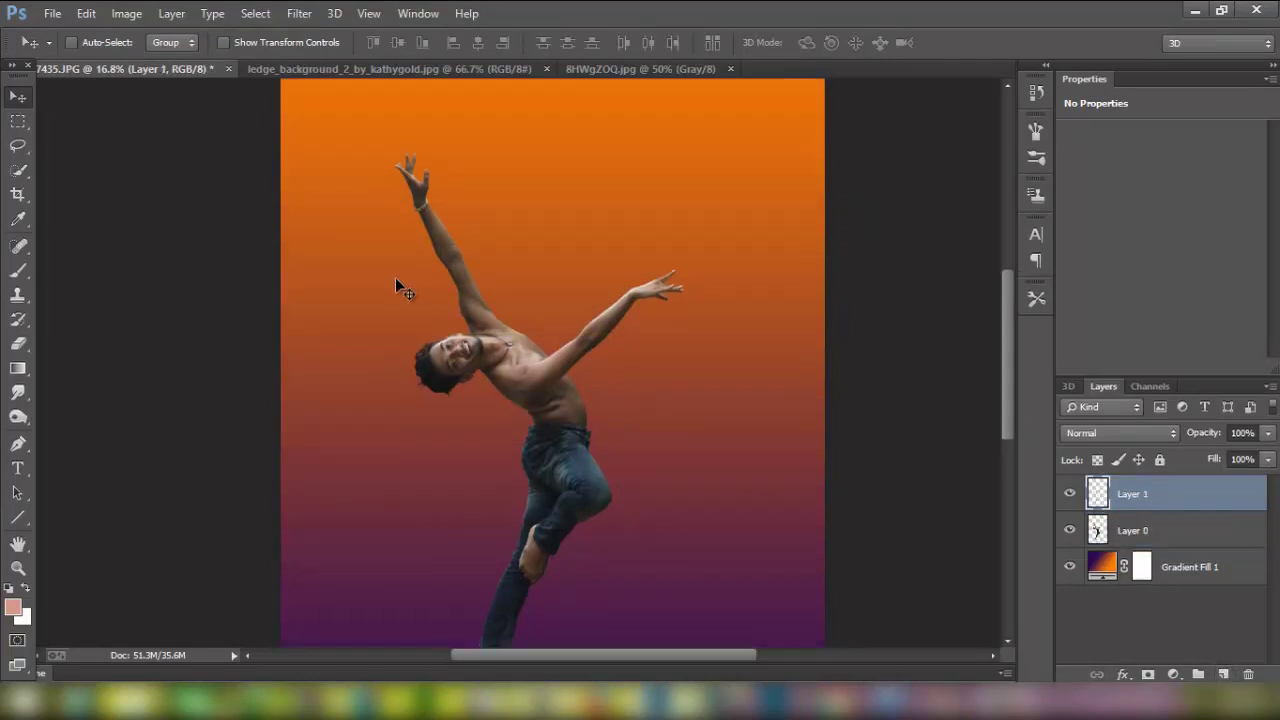
left_click(100, 16)
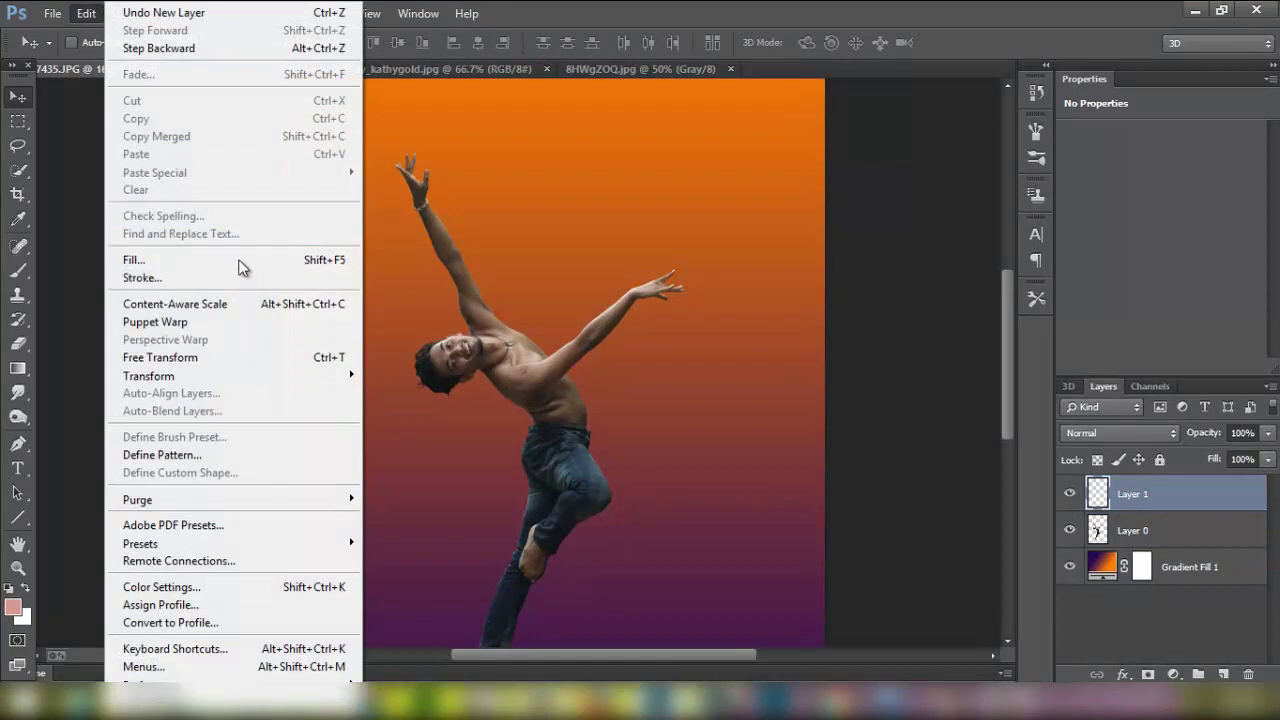
left_click(241, 262)
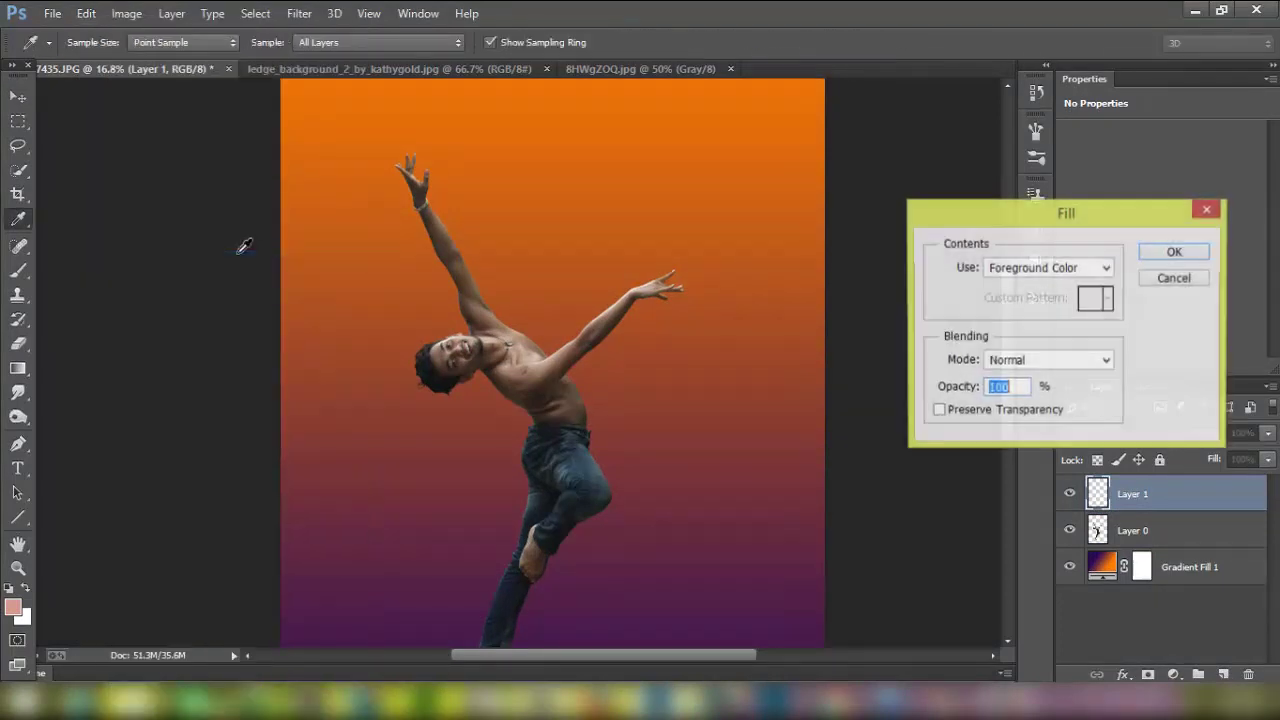
left_click(1005, 270)
left_click(1030, 421)
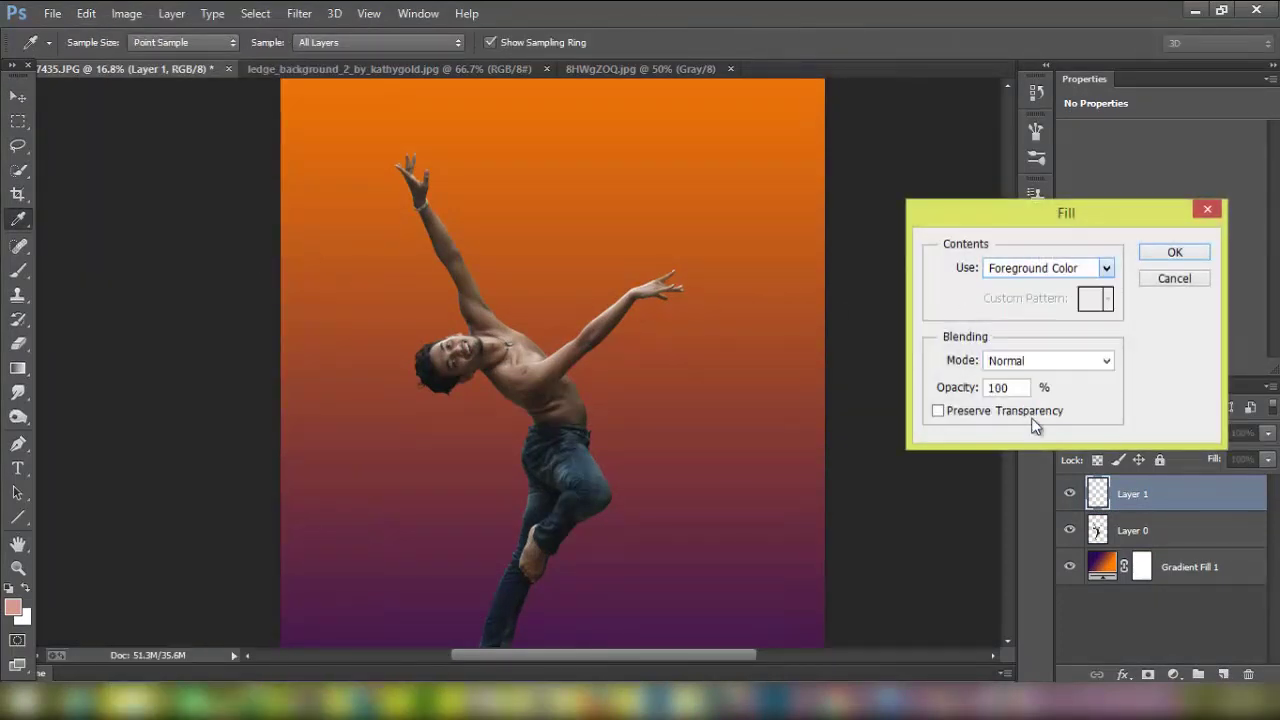
left_click(1172, 254)
Clip the gray layer to the dancer and set its blend mode to Overlay.
key("v")
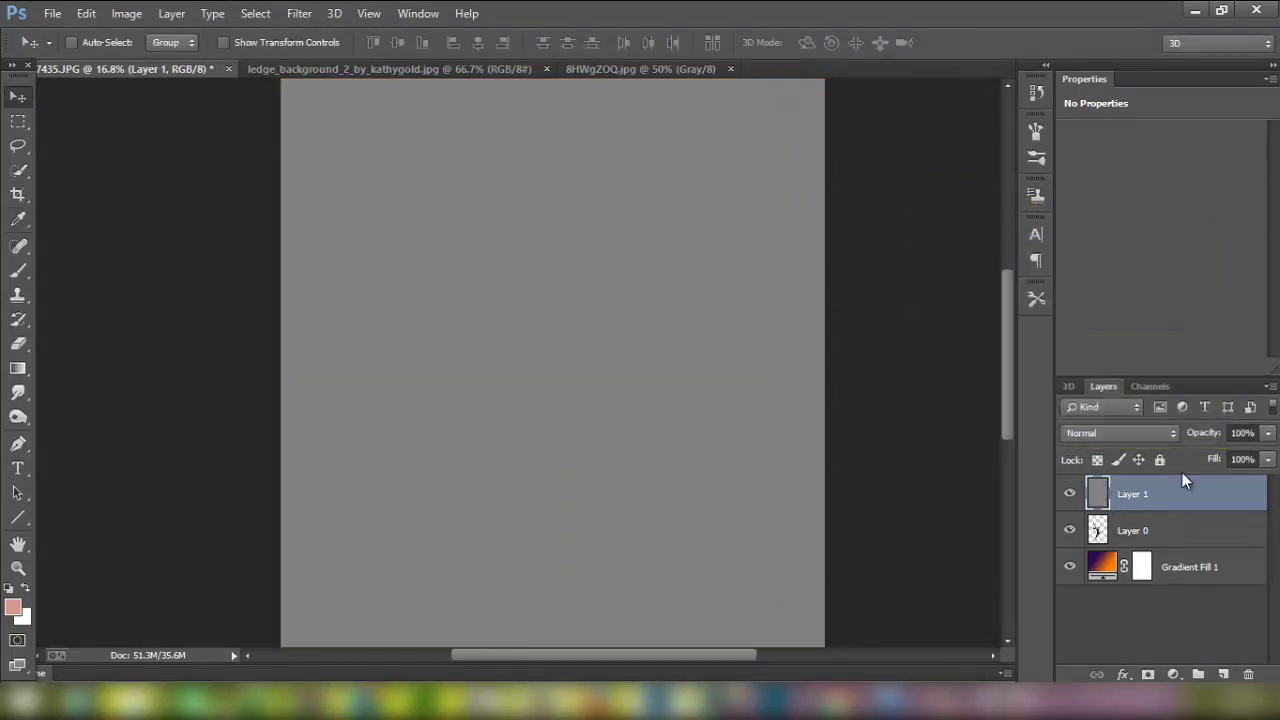
right_click(1173, 494)
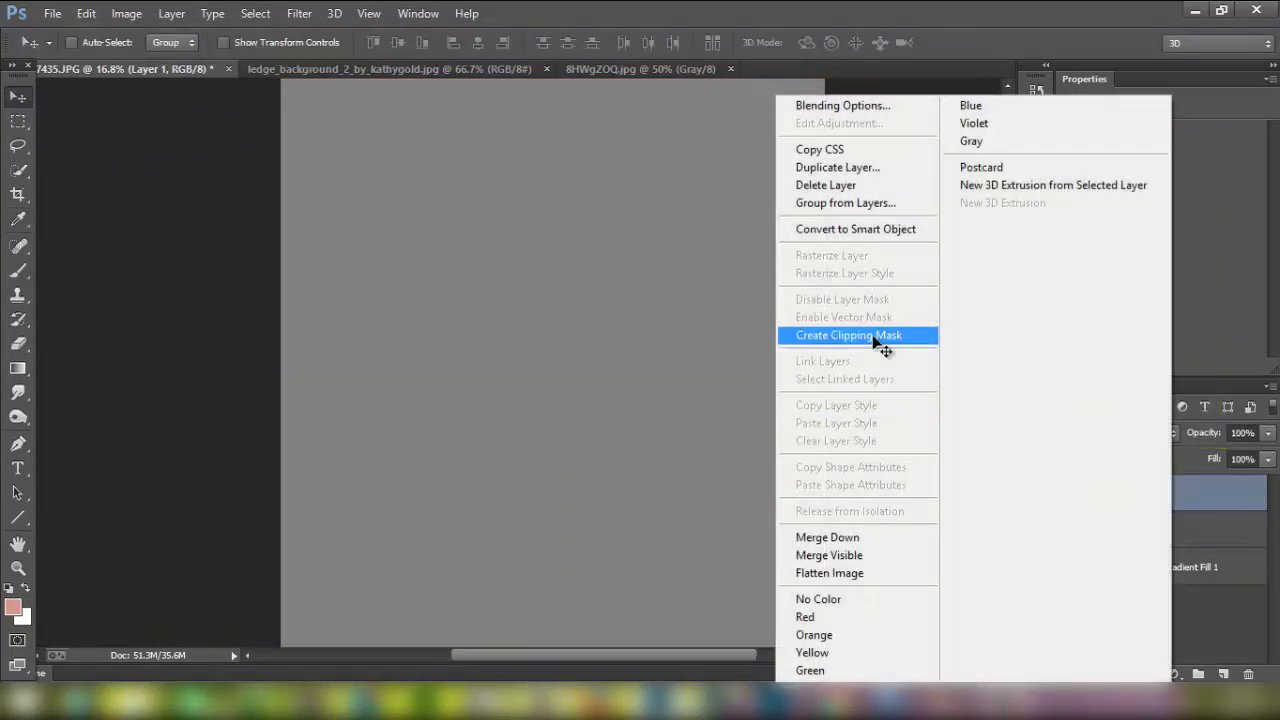
left_click(873, 340)
left_click(1147, 434)
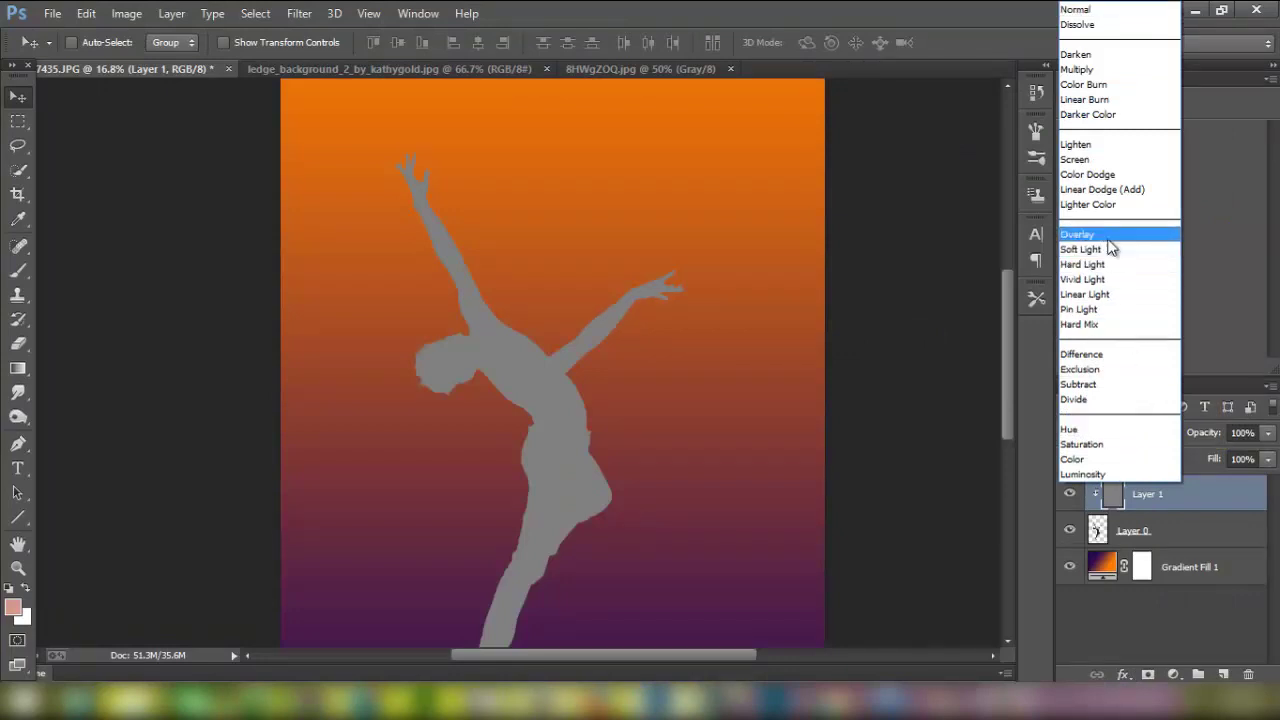
left_click(1108, 236)
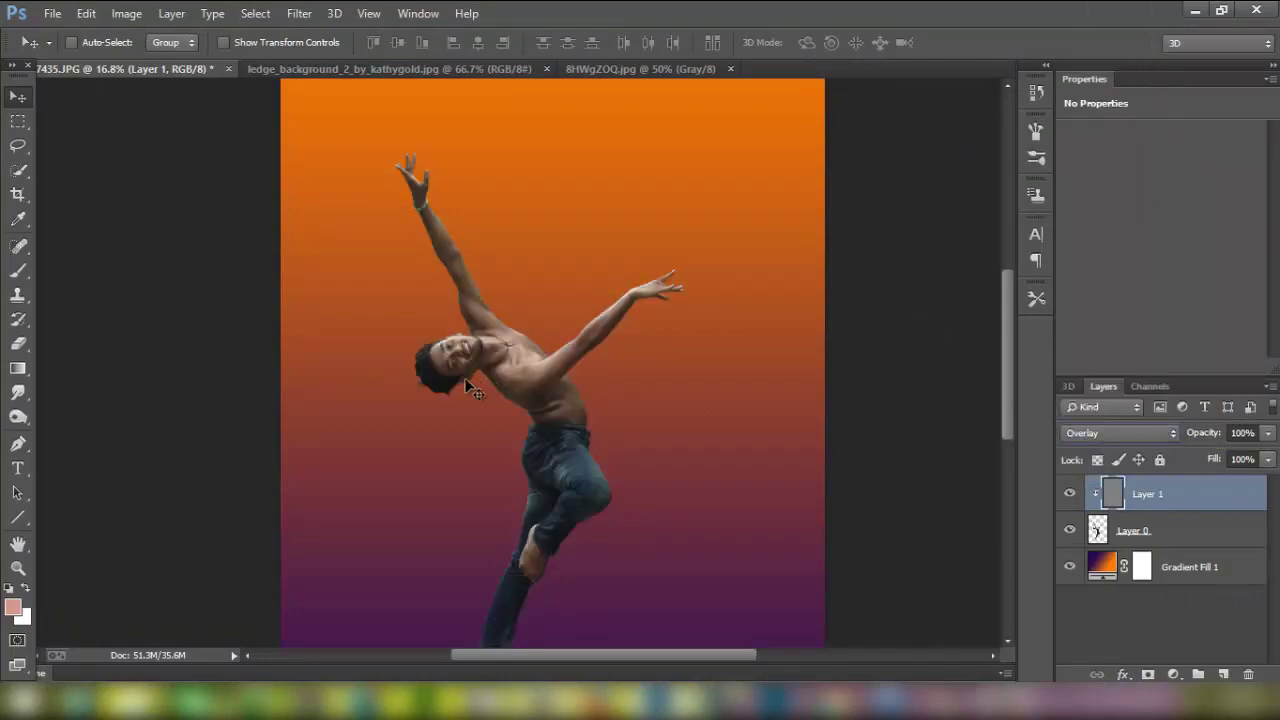
left_click(24, 416)
Set up the Dodge tool at 13% Midtones exposure with an 80 px brush.
left_click(86, 418)
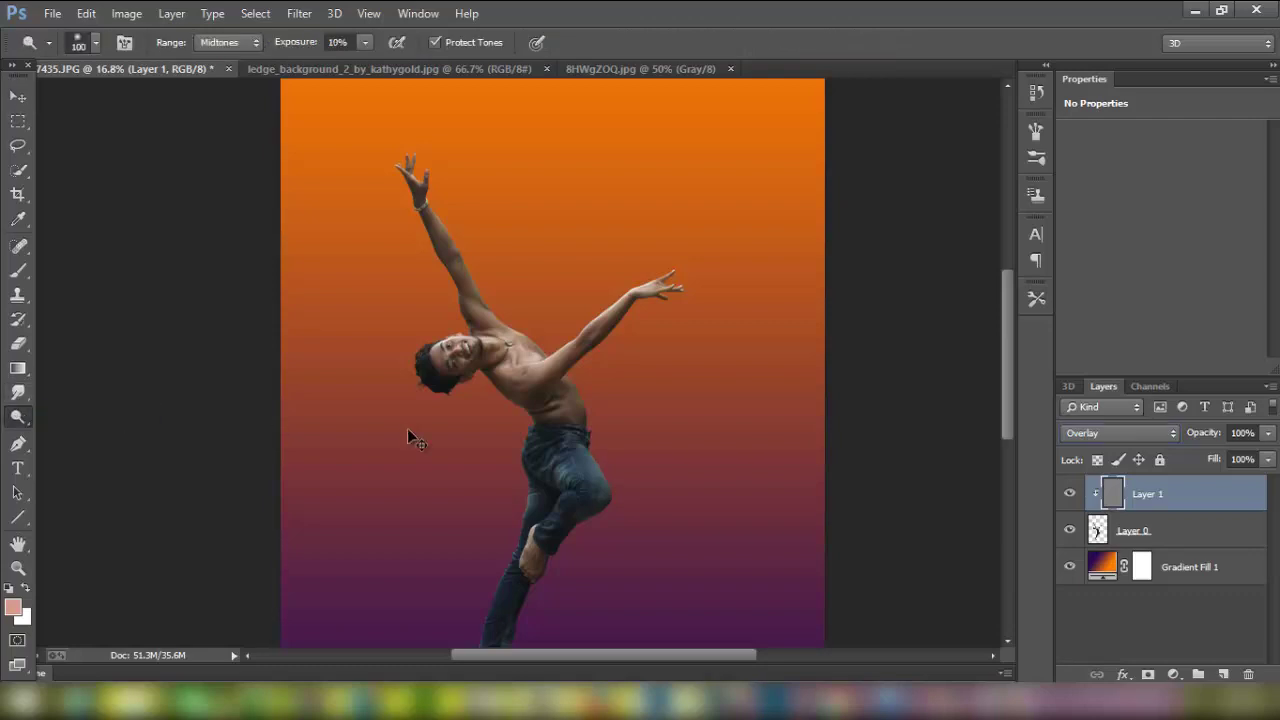
scroll(450, 420, "up", 2, "alt")
scroll(520, 370, "up", 2, "alt")
scroll(570, 336, "up", 2, "alt")
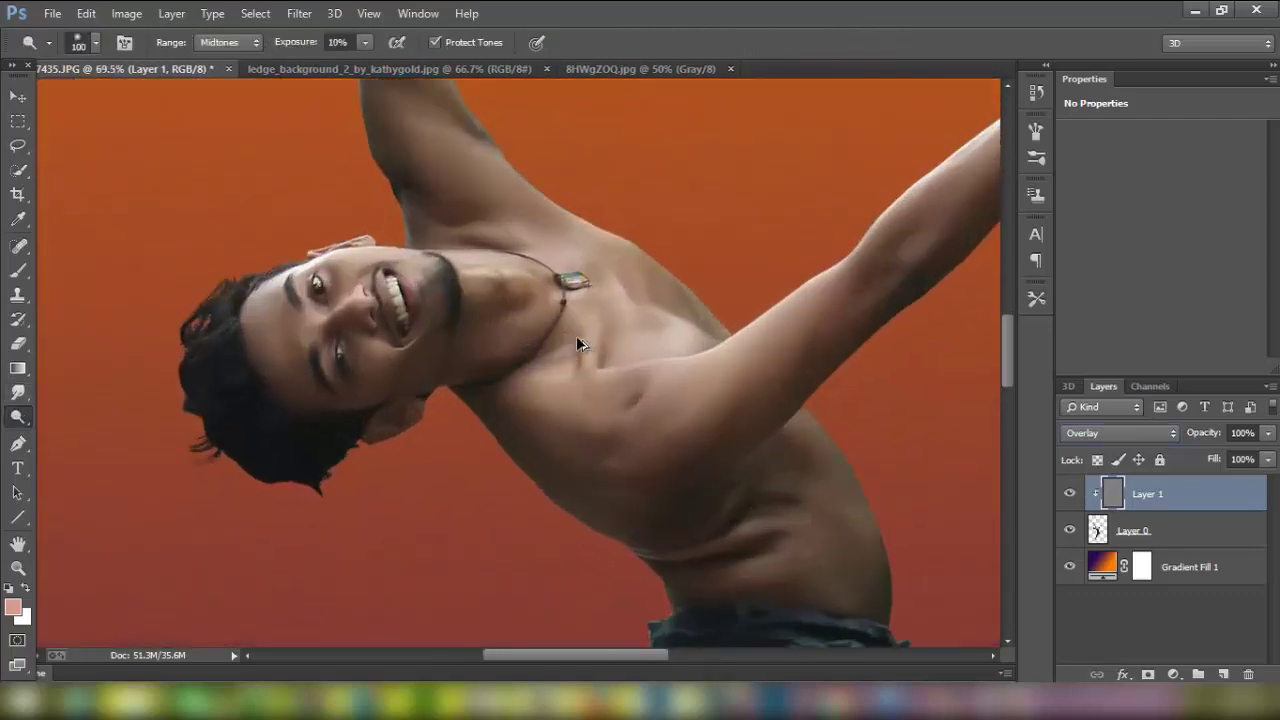
scroll(576, 340, "up", 1, "alt")
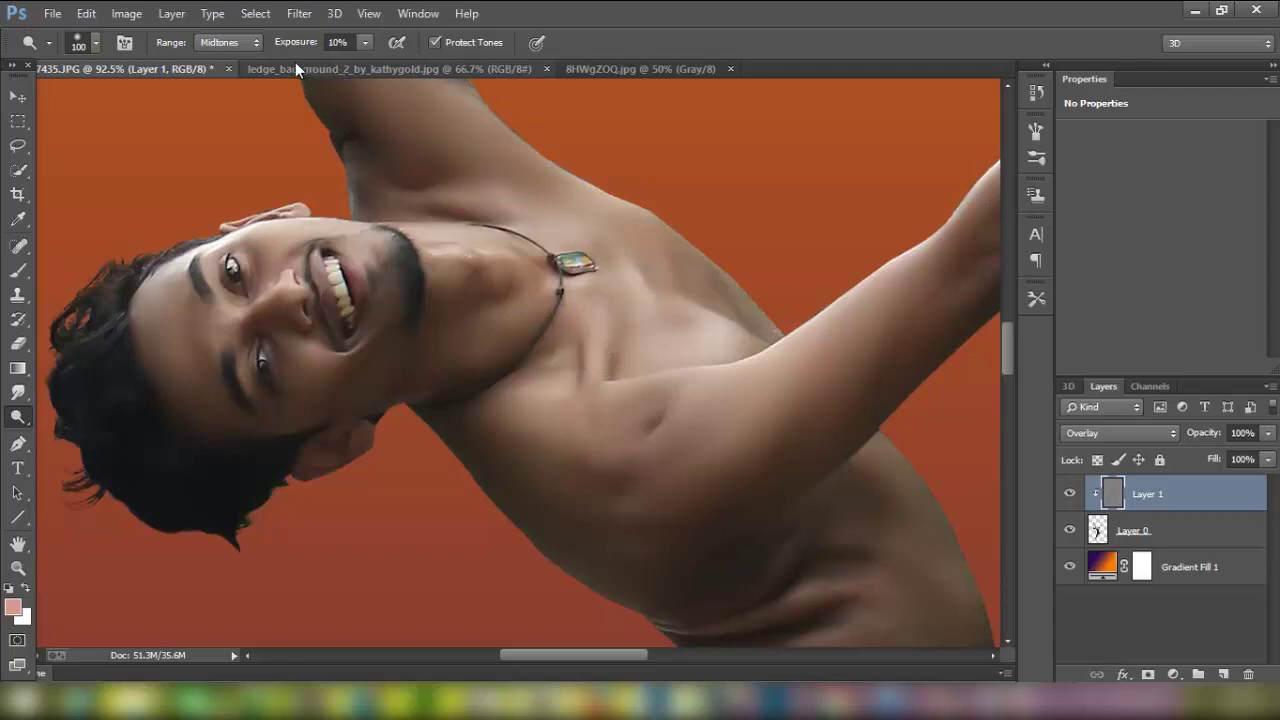
left_click_drag(292, 50, 296, 50)
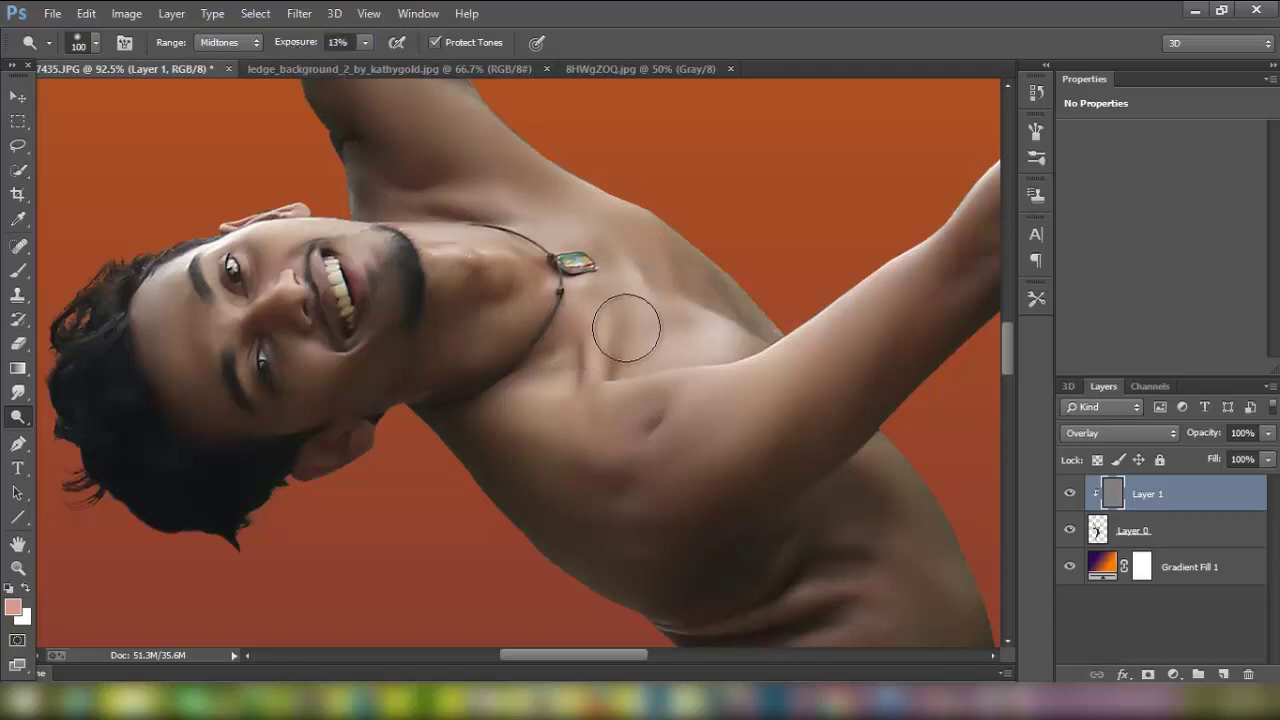
scroll(626, 328, "down", 1)
key("bracketleft")
key("bracketleft")
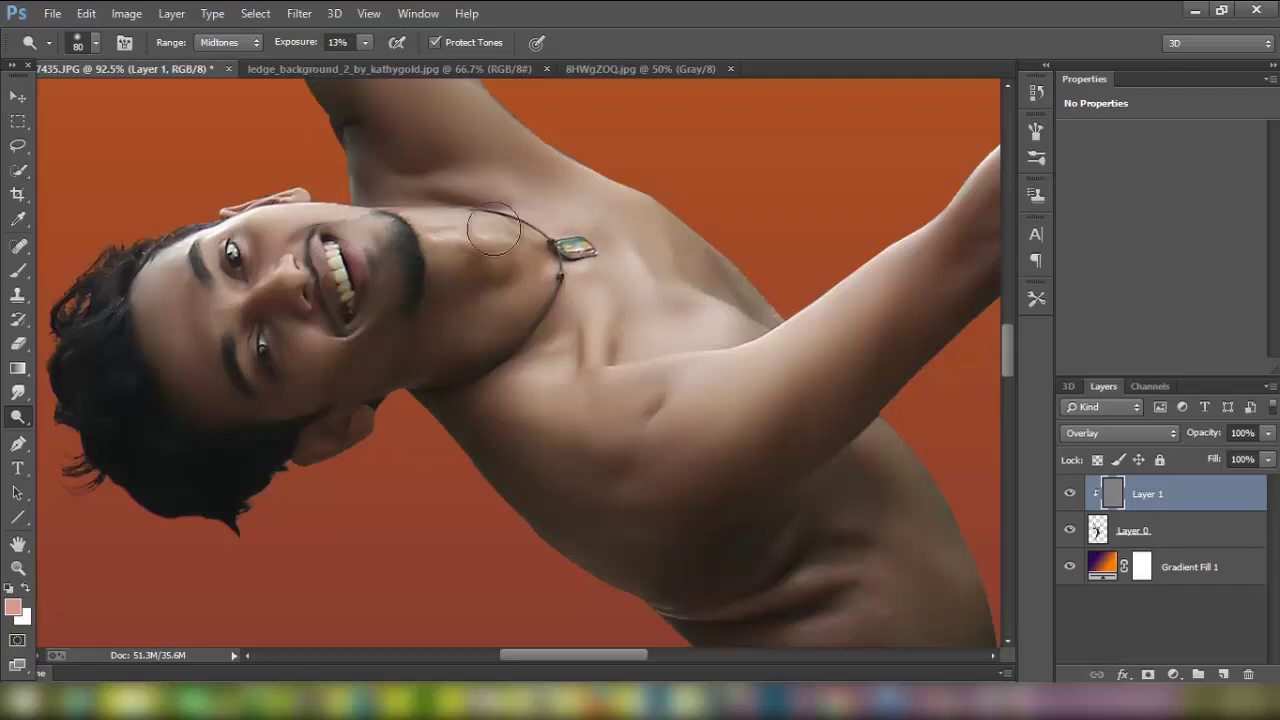
Dodge the skin along the jaw, chest, outstretched arm and raised forearm.
mouse_move(513, 263)
left_mouse_down()
mouse_move(393, 231)
mouse_move(245, 230)
mouse_move(184, 257)
mouse_move(306, 201)
mouse_move(401, 214)
mouse_move(270, 271)
left_mouse_up()
scroll(290, 250, "up", 2)
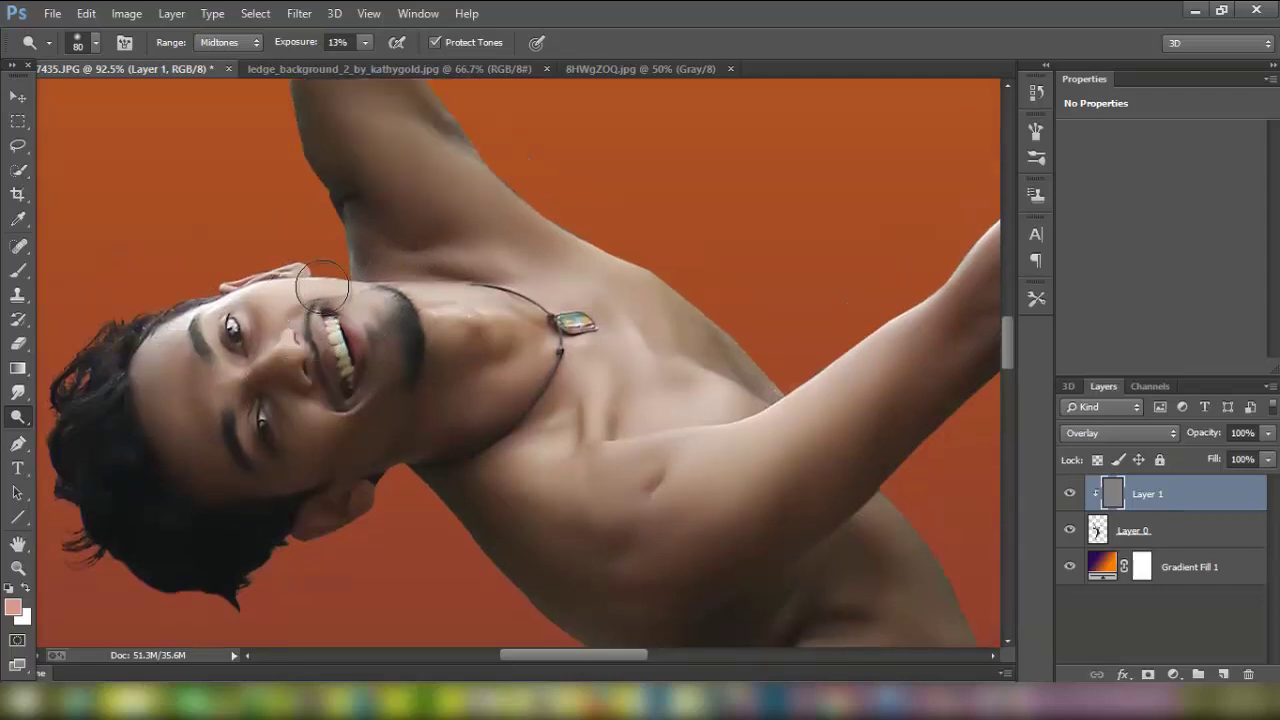
scroll(330, 215, "up", 3)
mouse_move(371, 184)
left_mouse_down()
mouse_move(529, 286)
mouse_move(623, 311)
mouse_move(689, 437)
left_mouse_up()
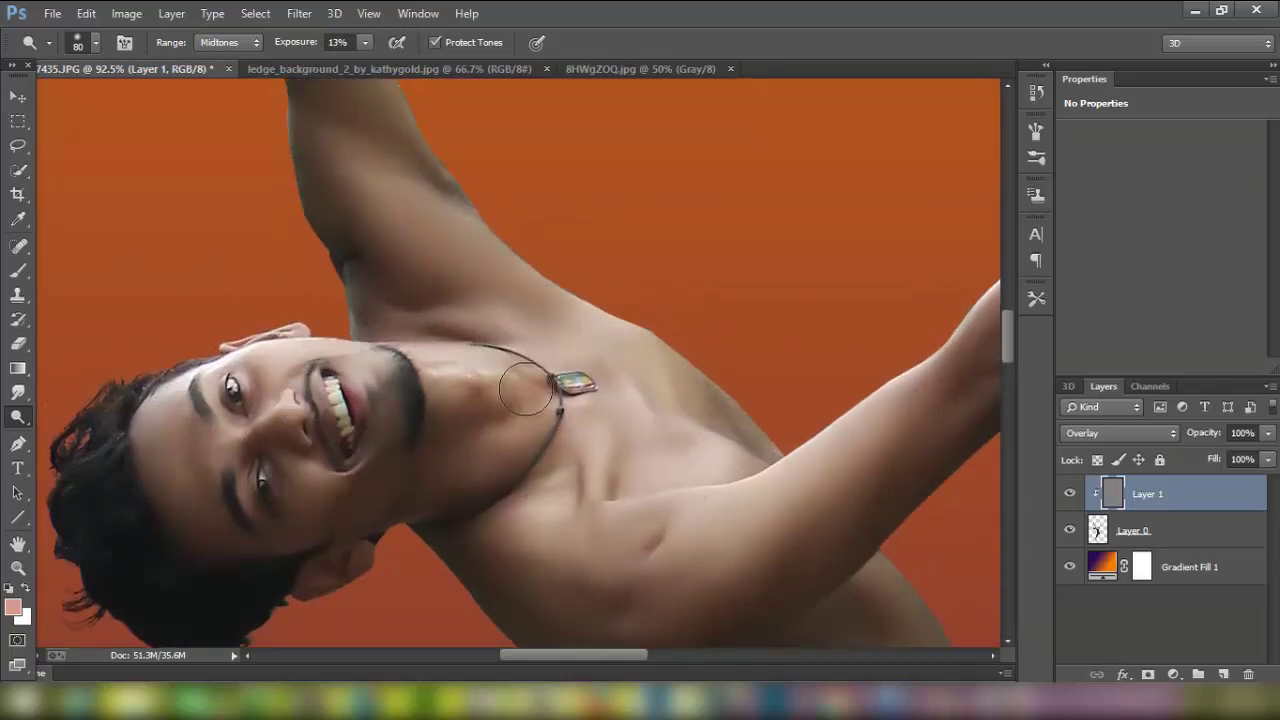
scroll(541, 495, "down", 3)
mouse_move(541, 495)
left_mouse_down()
mouse_move(829, 377)
mouse_move(957, 251)
left_mouse_up()
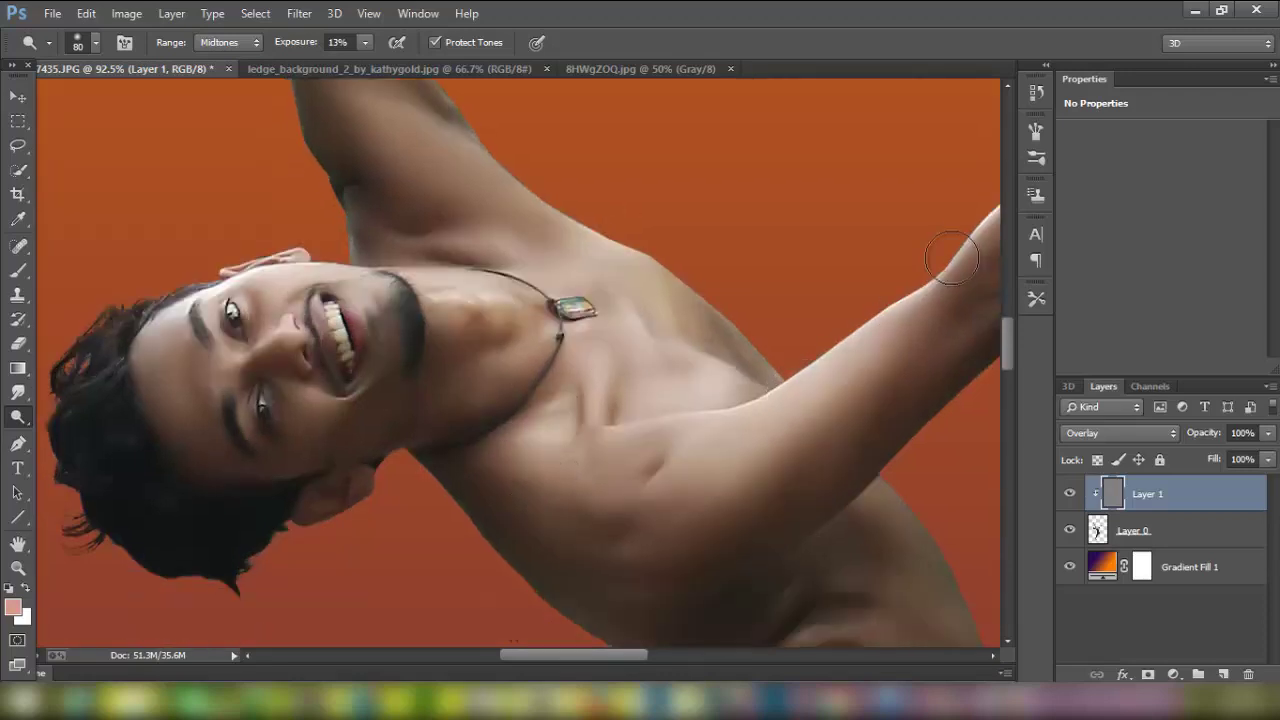
scroll(828, 492, "down", 2)
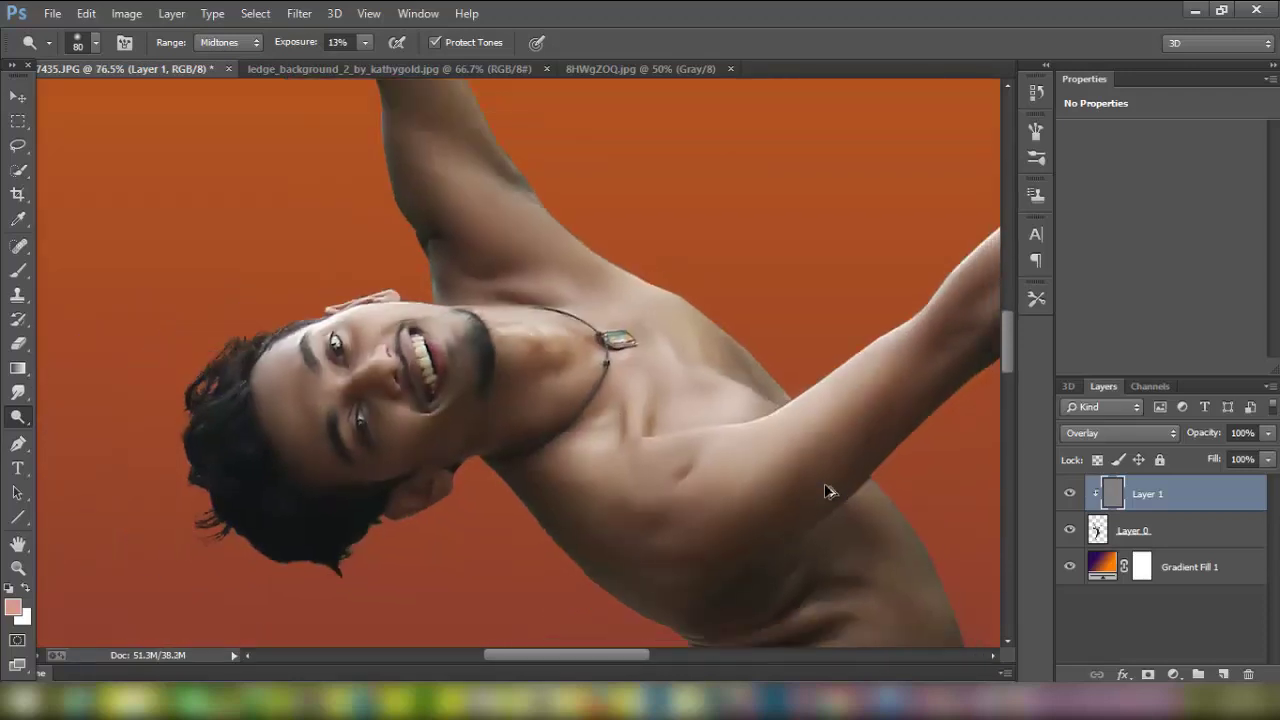
scroll(614, 343, "down", 1)
scroll(617, 349, "up", 3)
scroll(510, 259, "up", 3)
left_click_drag(510, 259, 440, 145)
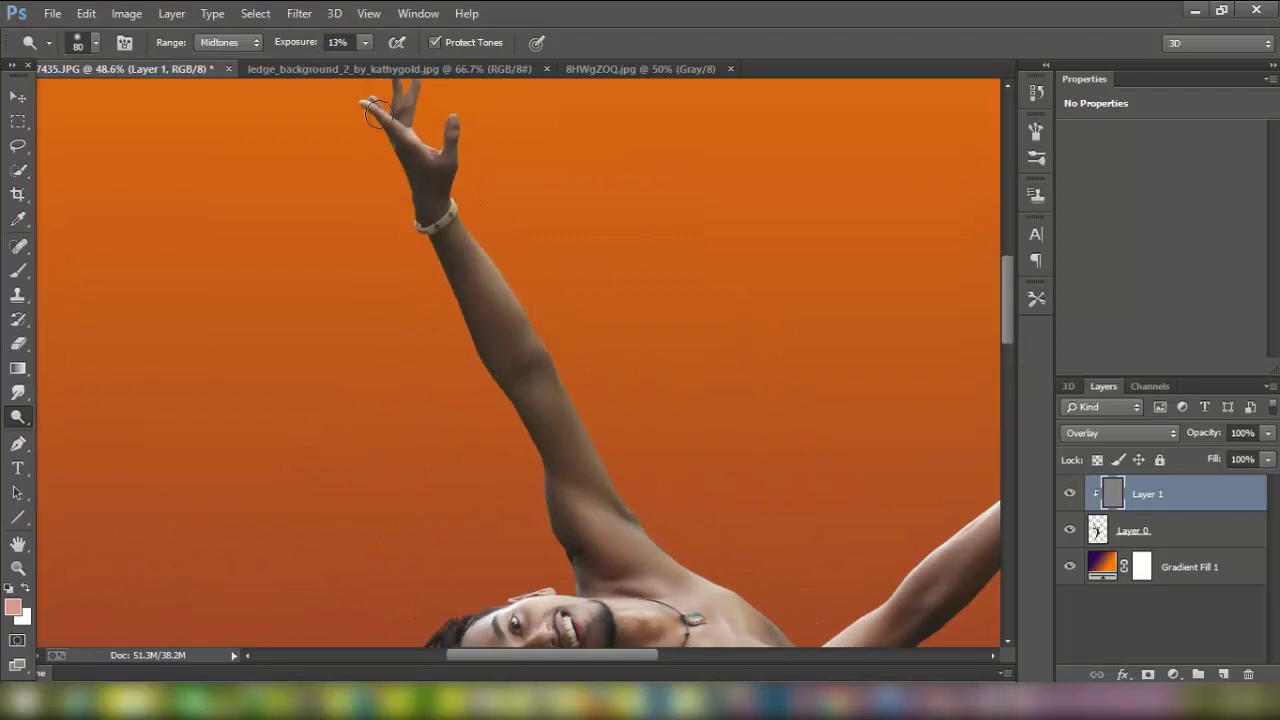
Brighten highlights on the jeans over the thigh and on the top of the hand.
scroll(585, 245, "down", 2)
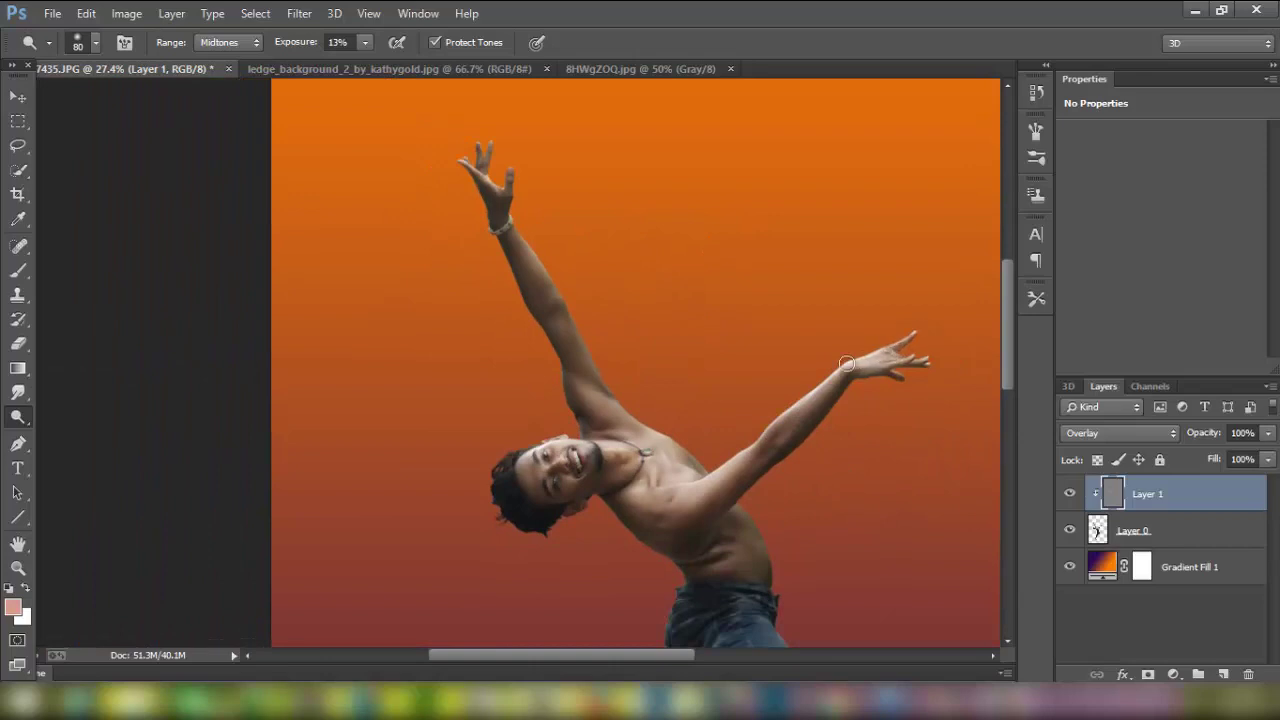
scroll(814, 394, "down", 1)
scroll(814, 394, "down", 1)
scroll(730, 350, "up", 1)
scroll(714, 336, "up", 1)
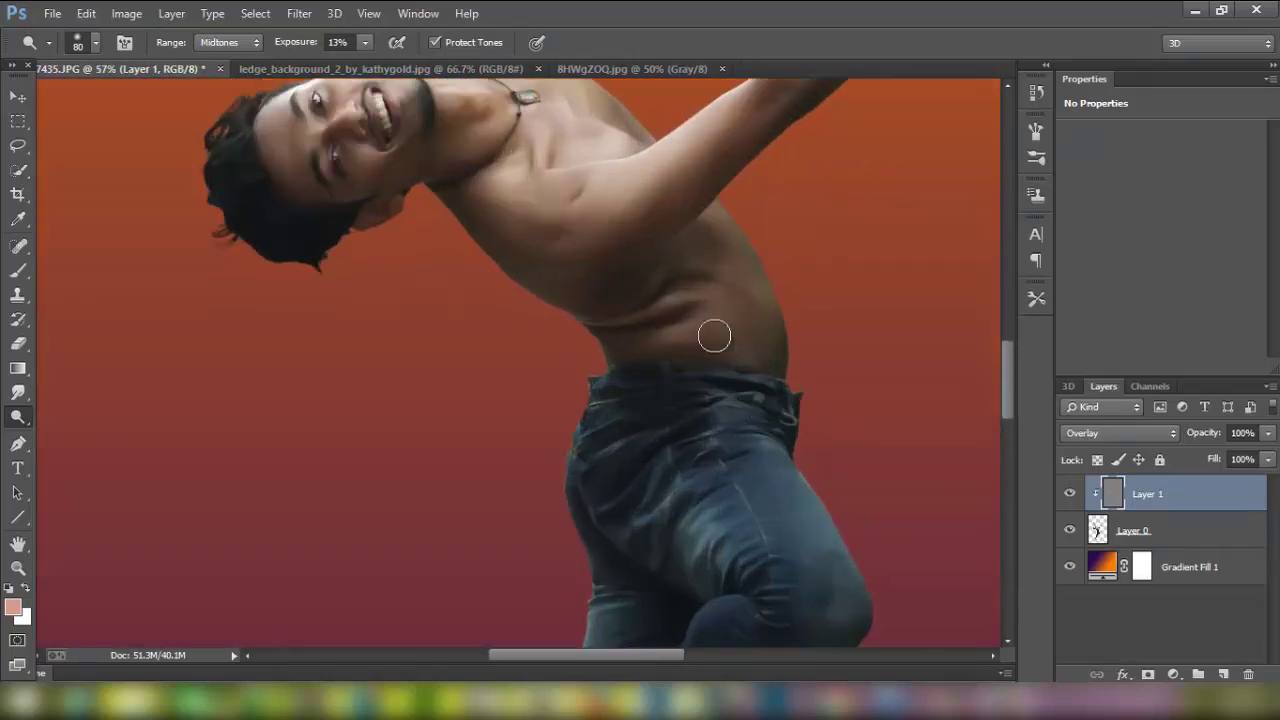
scroll(634, 343, "down", 2)
scroll(734, 391, "down", 1)
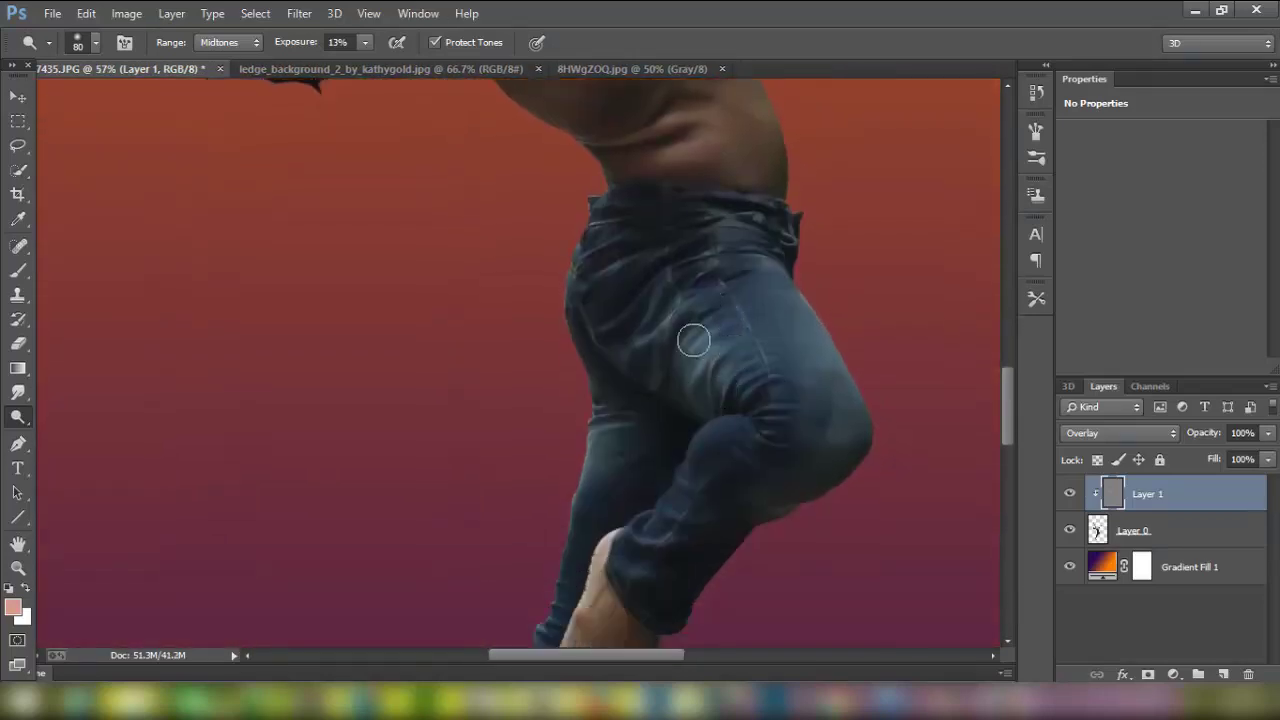
mouse_move(693, 341)
left_mouse_down()
mouse_move(740, 386)
mouse_move(711, 331)
mouse_move(663, 303)
mouse_move(717, 376)
left_mouse_up()
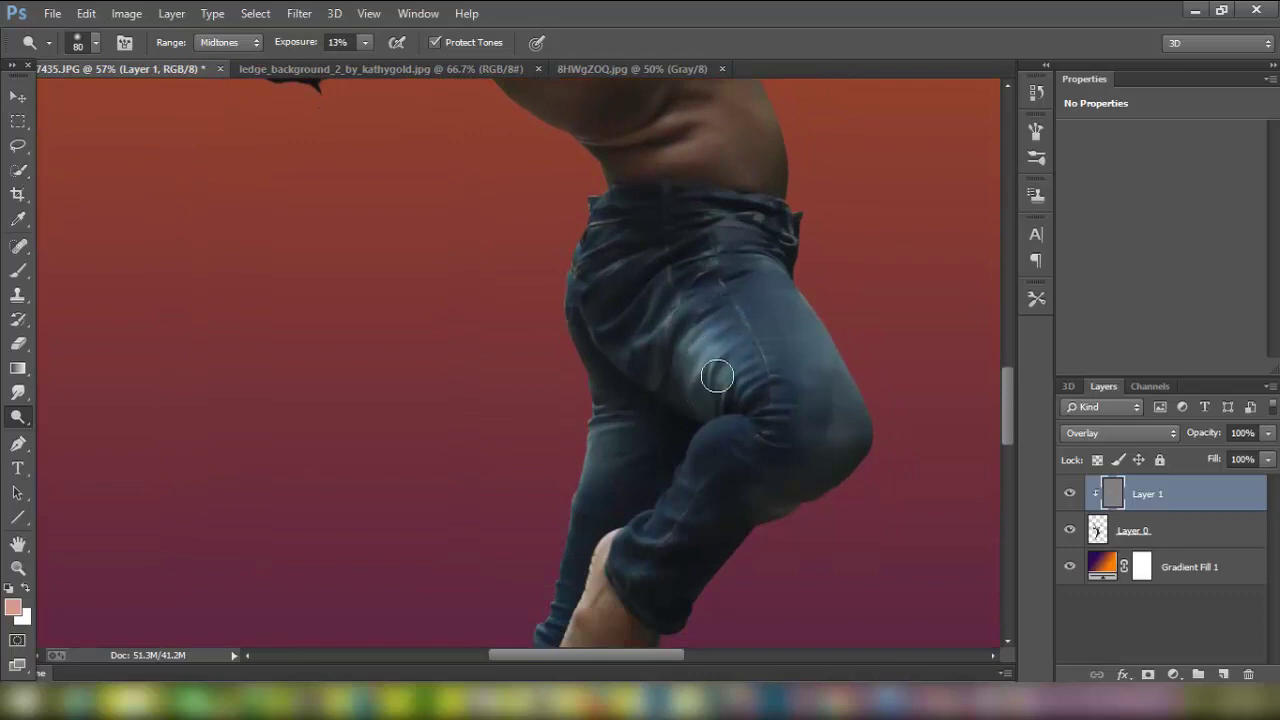
scroll(751, 394, "down", 1)
scroll(717, 374, "down", 1)
scroll(717, 374, "down", 1)
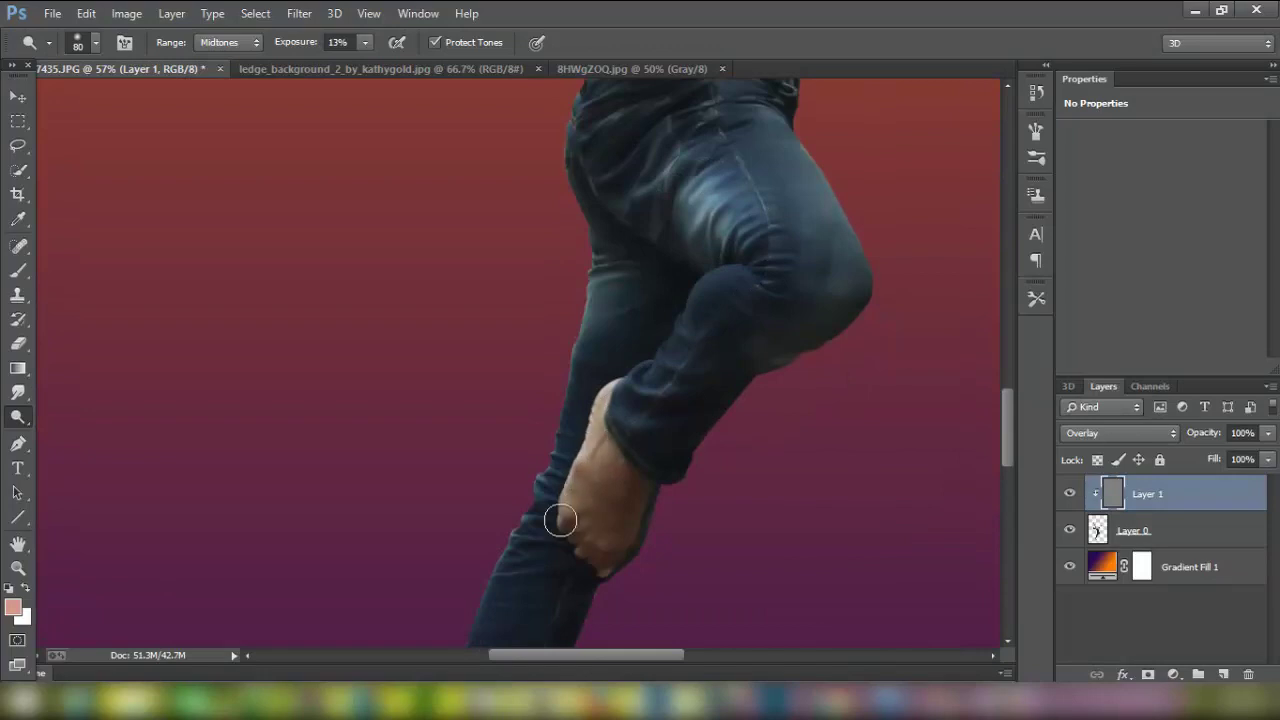
scroll(560, 519, "down", 1)
scroll(609, 449, "down", 1)
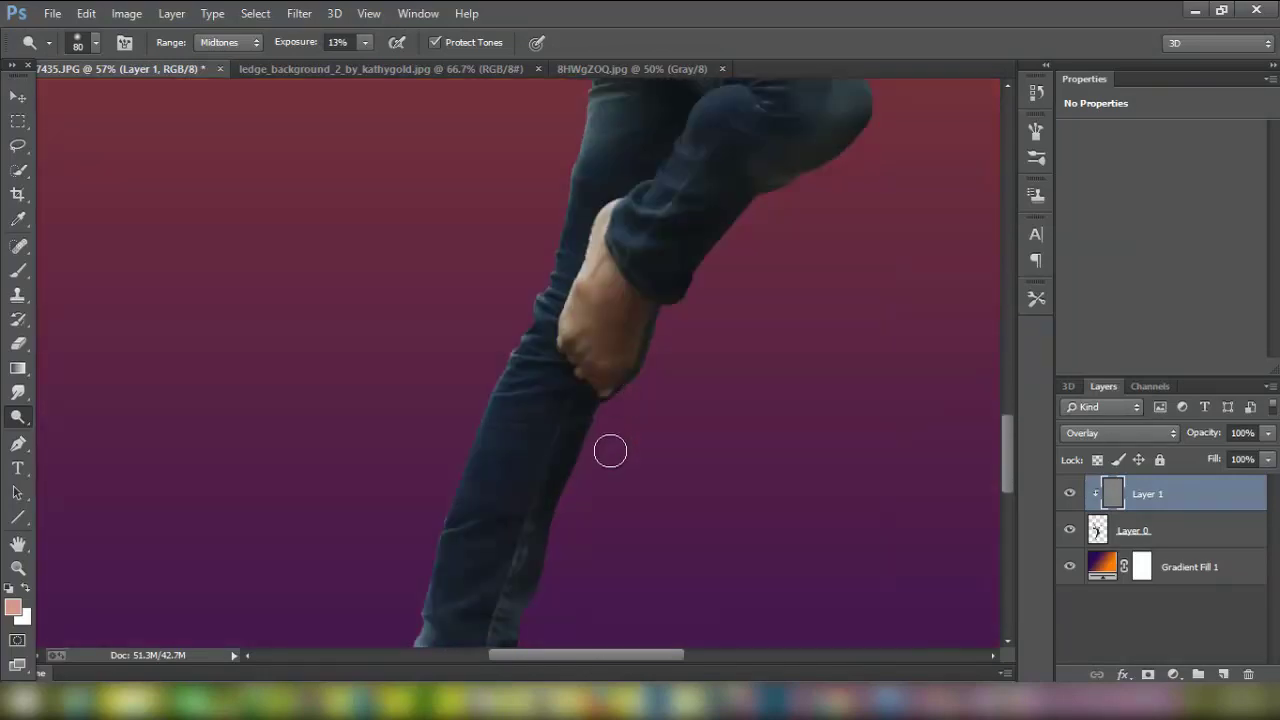
scroll(603, 471, "down", 1)
scroll(580, 510, "down", 1)
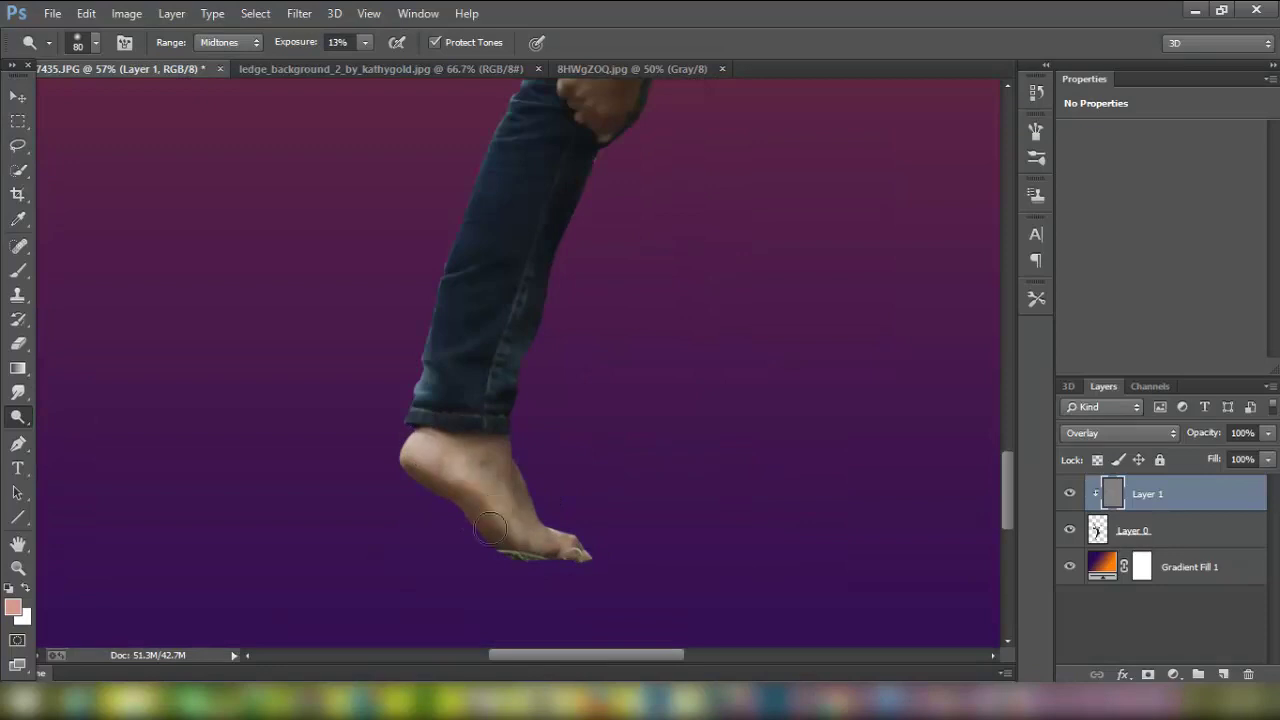
scroll(500, 520, "up", 1)
scroll(514, 543, "up", 1)
scroll(514, 543, "up", 1)
left_click_drag(585, 201, 586, 300)
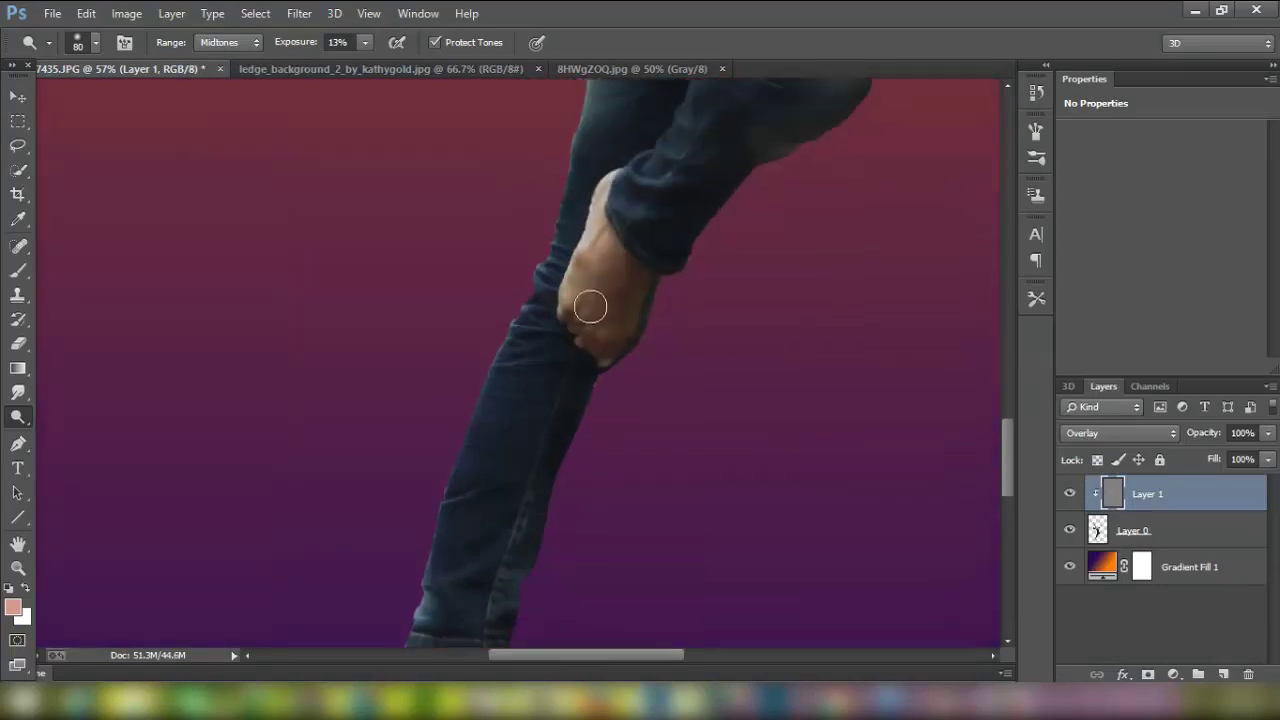
scroll(595, 313, "down", 2)
scroll(600, 320, "down", 1)
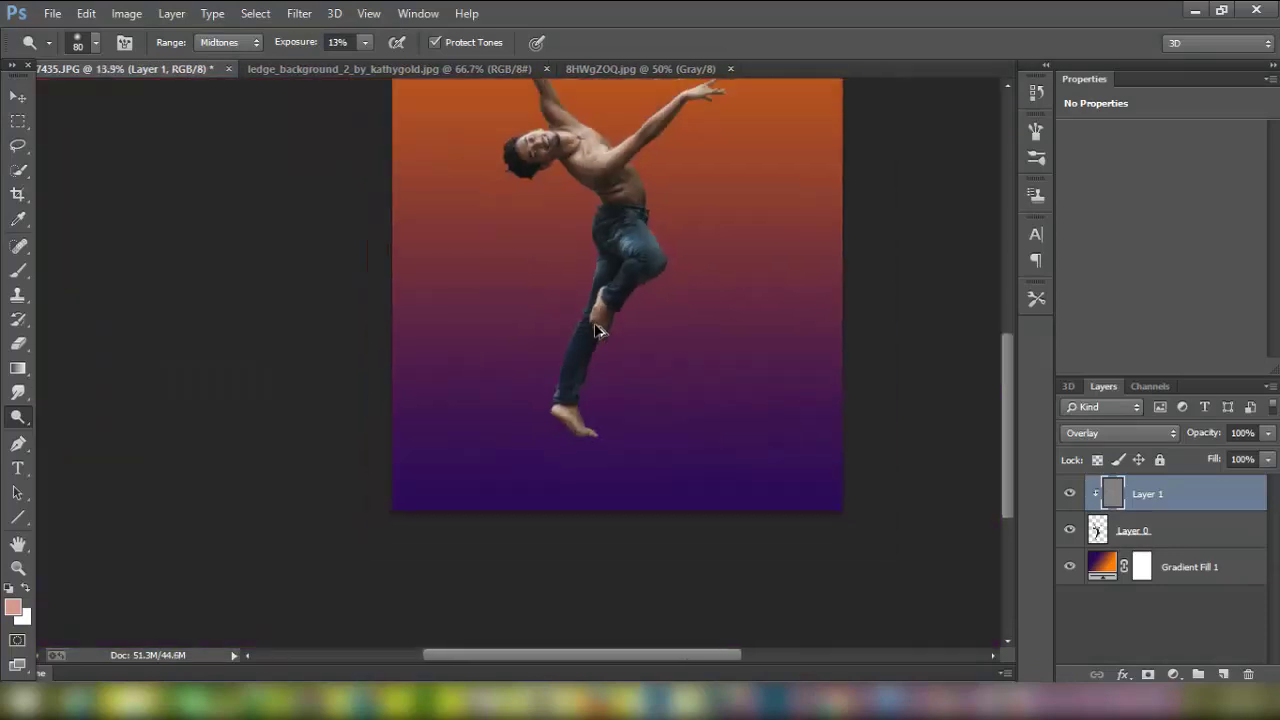
scroll(600, 320, "up", 1)
scroll(620, 261, "up", 1)
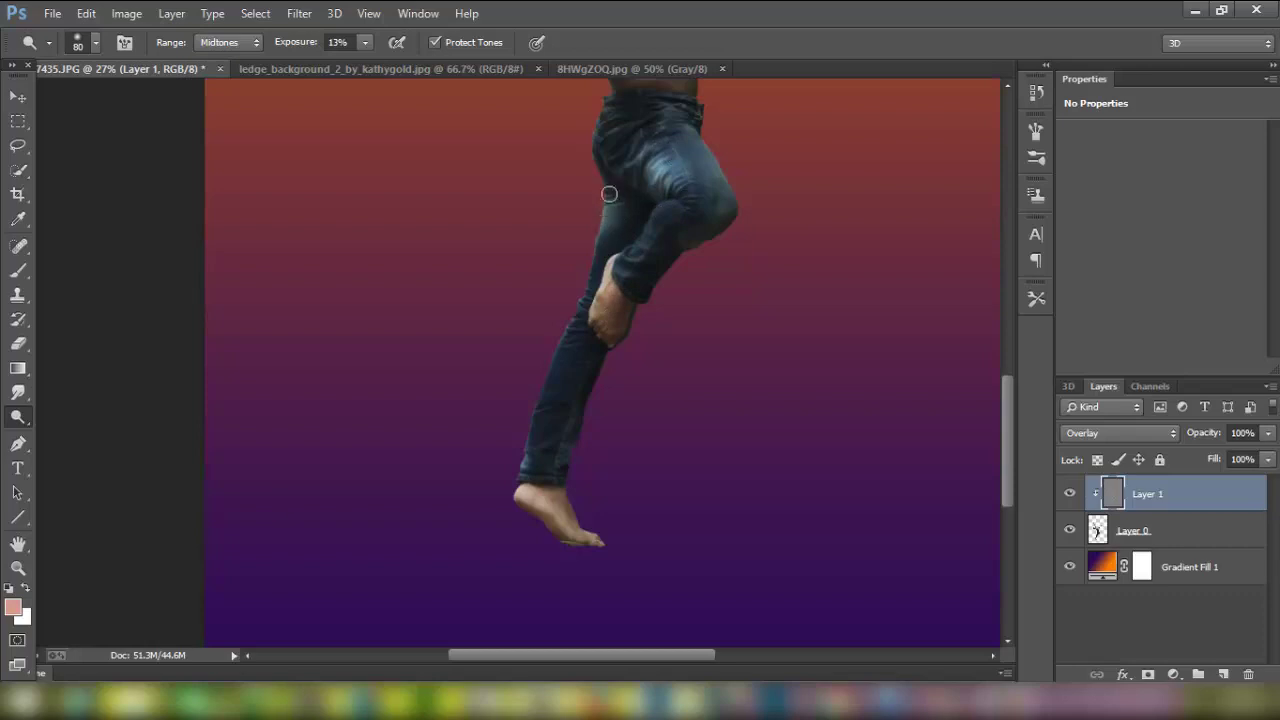
scroll(600, 263, "down", 1)
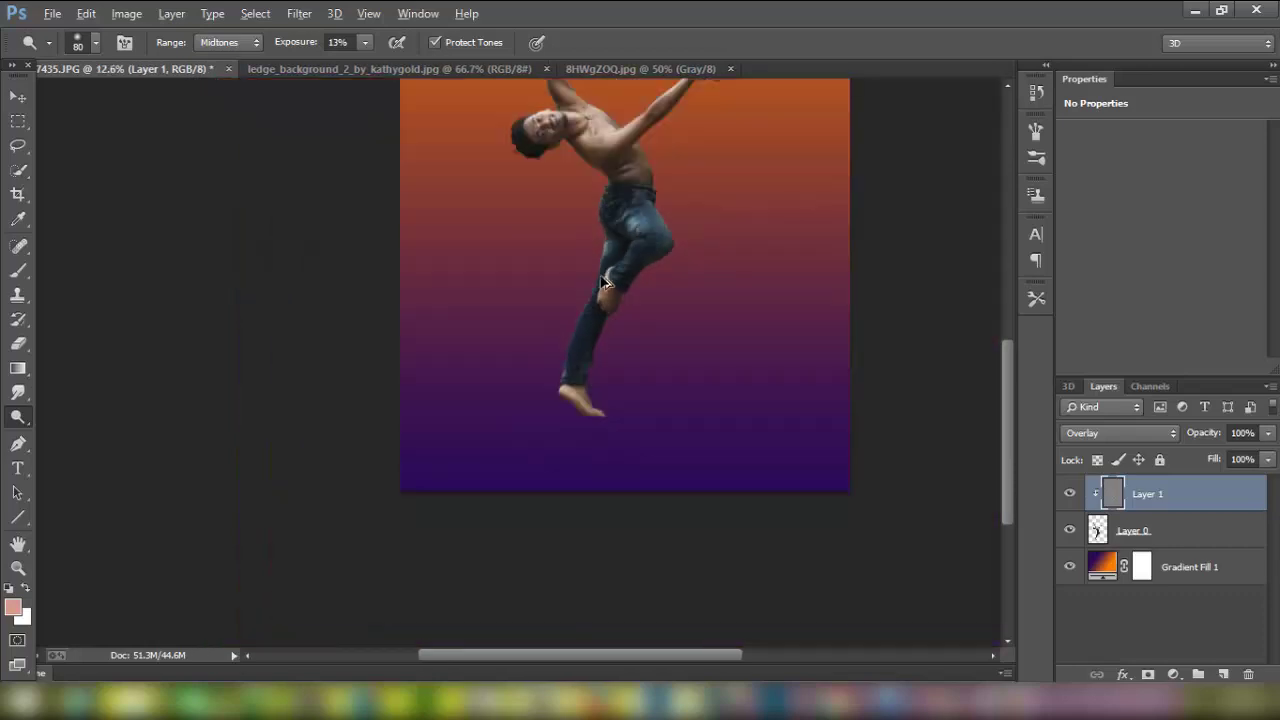
scroll(605, 283, "down", 1)
scroll(610, 285, "up", 1)
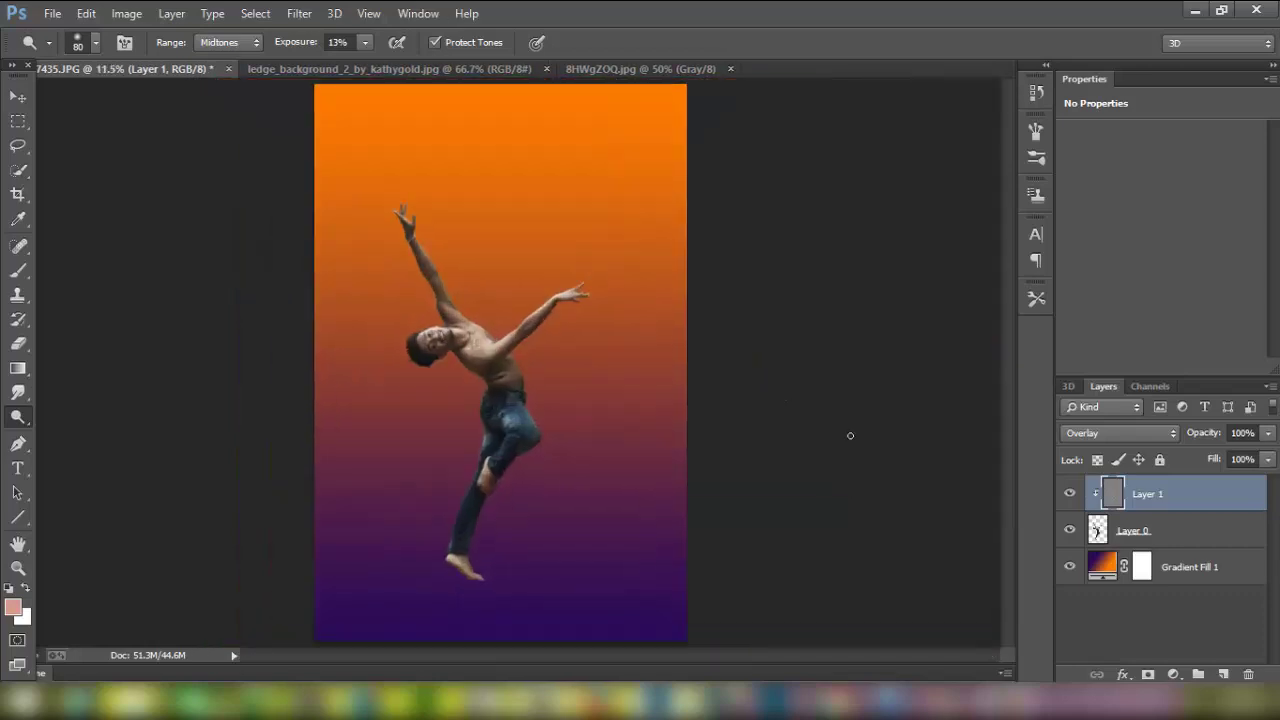
Compare with the dodge layer hidden and shown, then merge it down into the dancer.
left_click(1068, 496)
left_click(1068, 496)
left_click(1068, 496)
left_click(1068, 496)
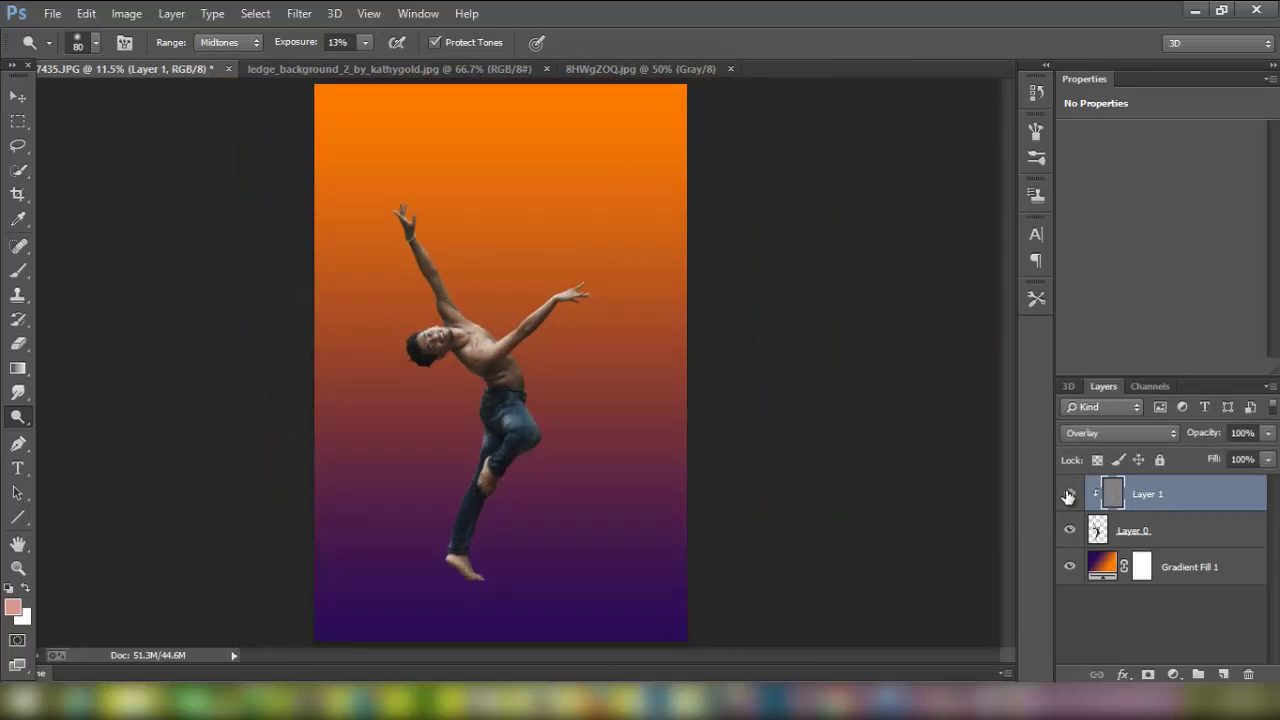
right_click(1205, 514)
left_click(950, 540)
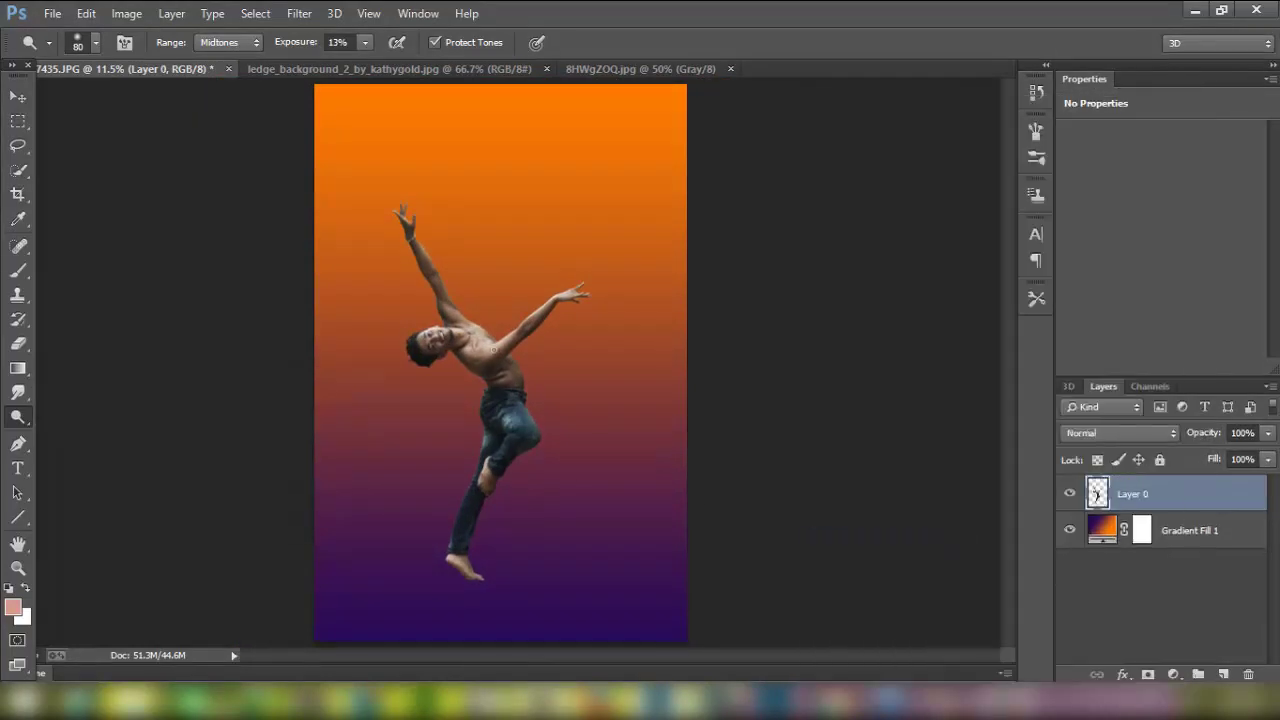
Delete Gradient Fill 1 and bring the cloud-and-ledge image in beneath the dancer.
key("v")
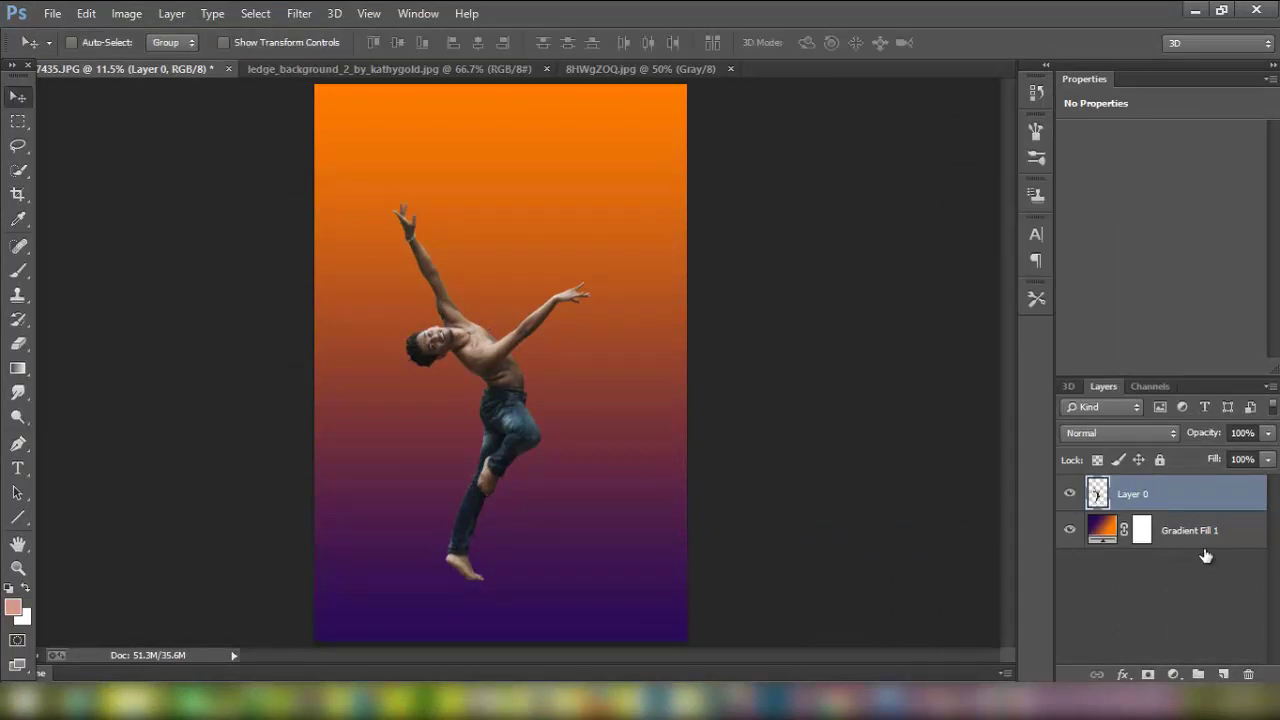
left_click_drag(1205, 556, 1248, 674)
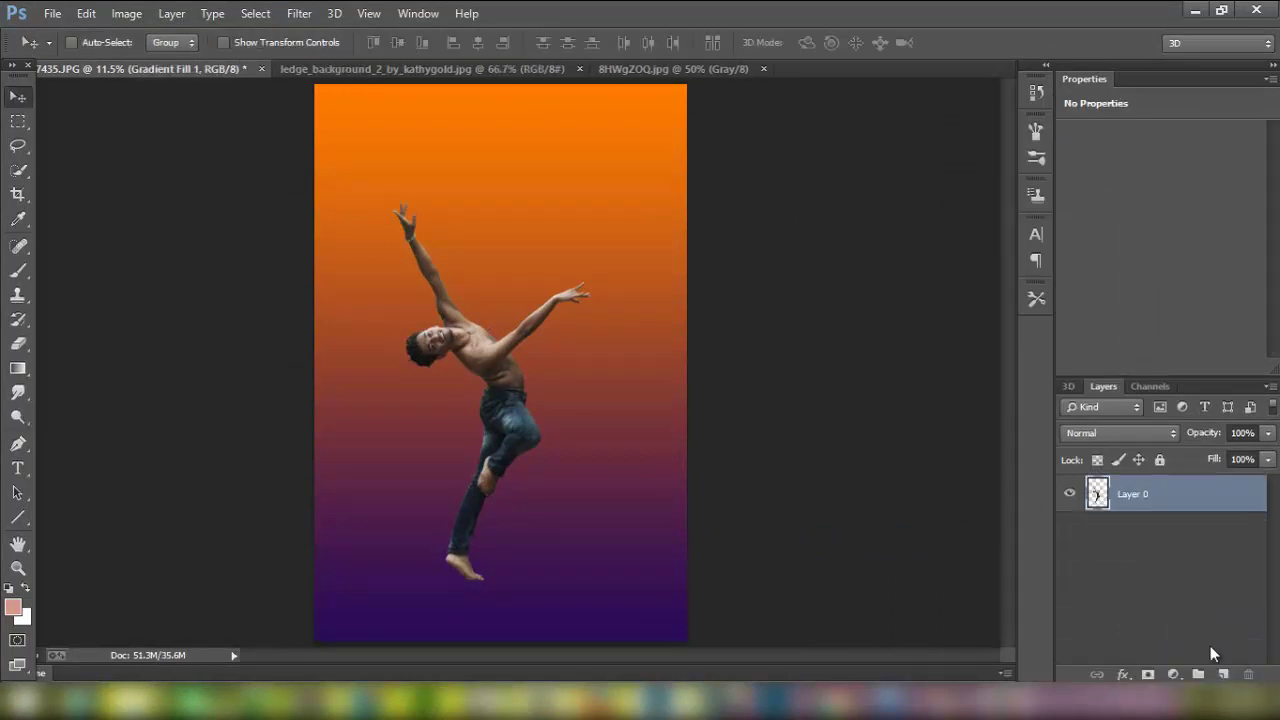
left_click(340, 69)
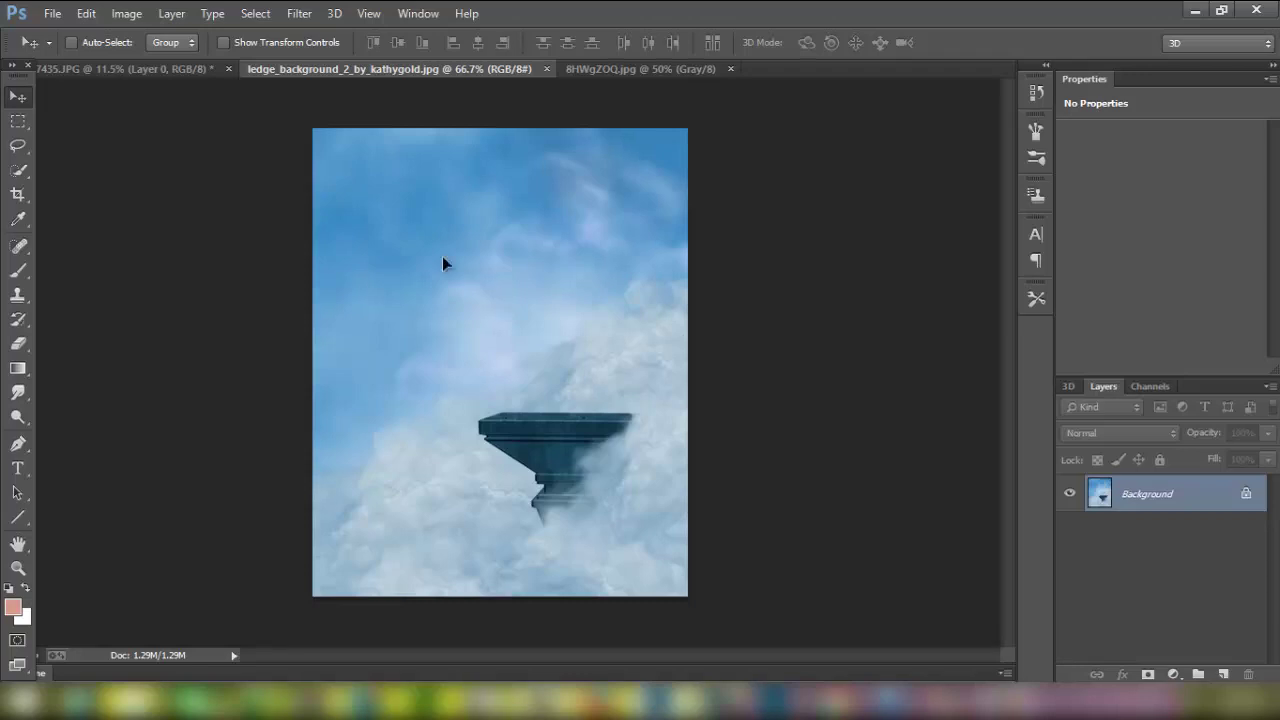
left_click_drag(443, 263, 398, 276)
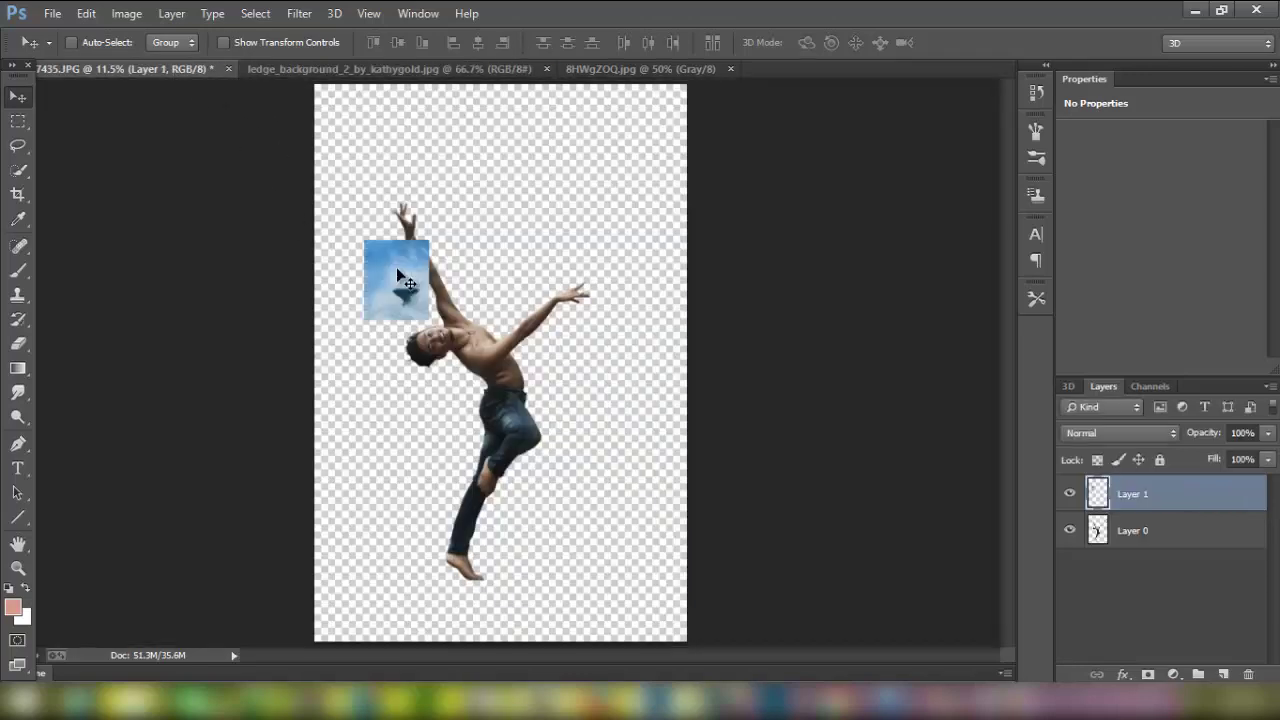
left_click_drag(1175, 540, 1110, 580)
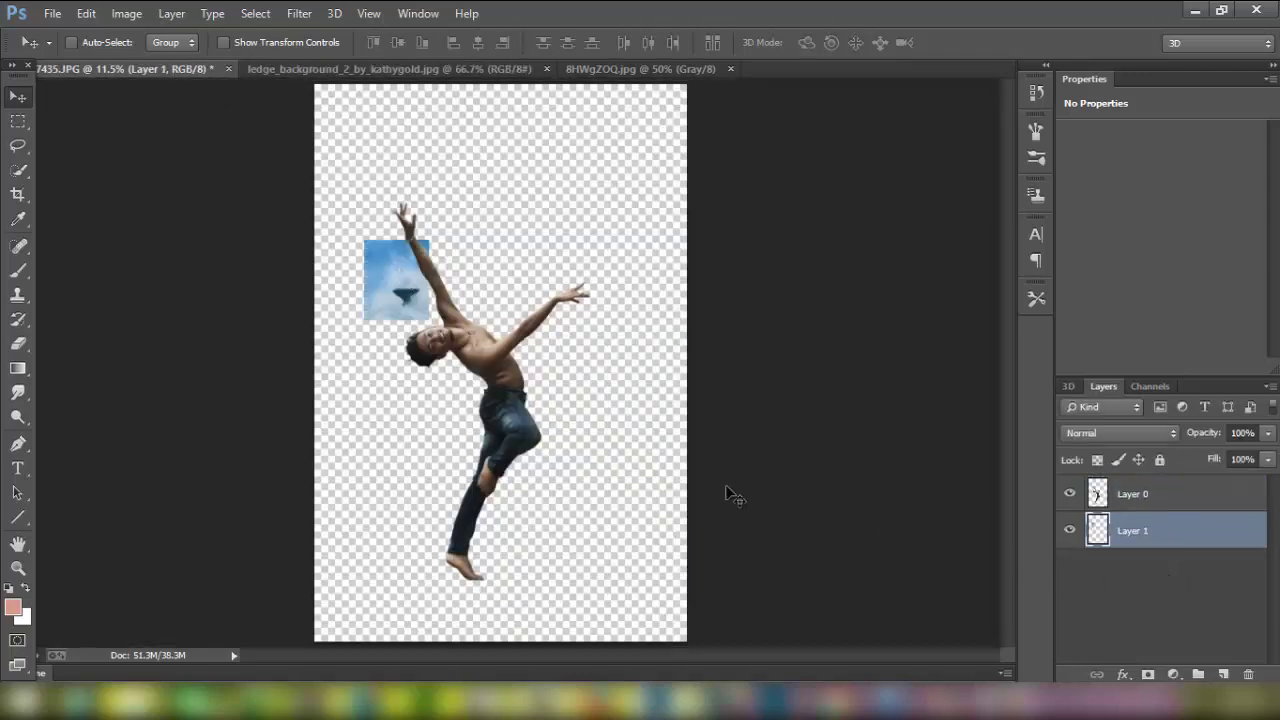
key("ctrl+t")
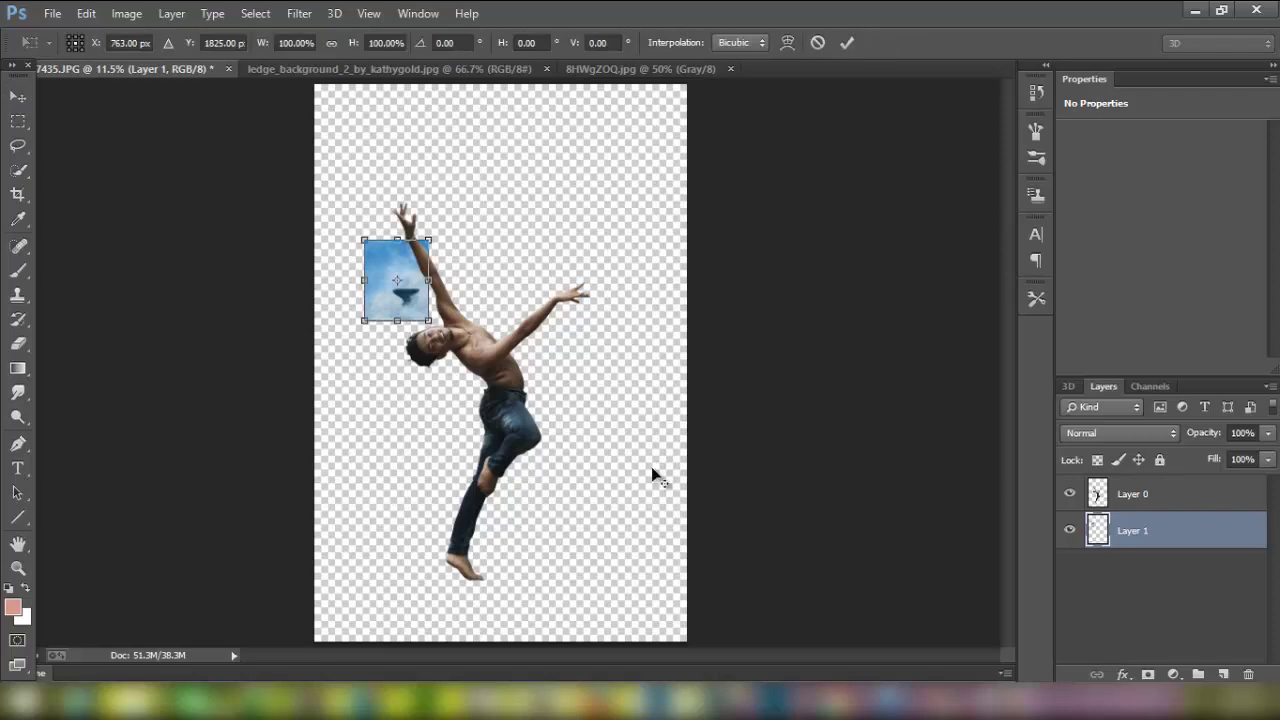
Scale the cloud image up from its corner until it fills the canvas, then commit the transform.
scroll(620, 455, "down", 1)
left_click_drag(448, 330, 635, 582)
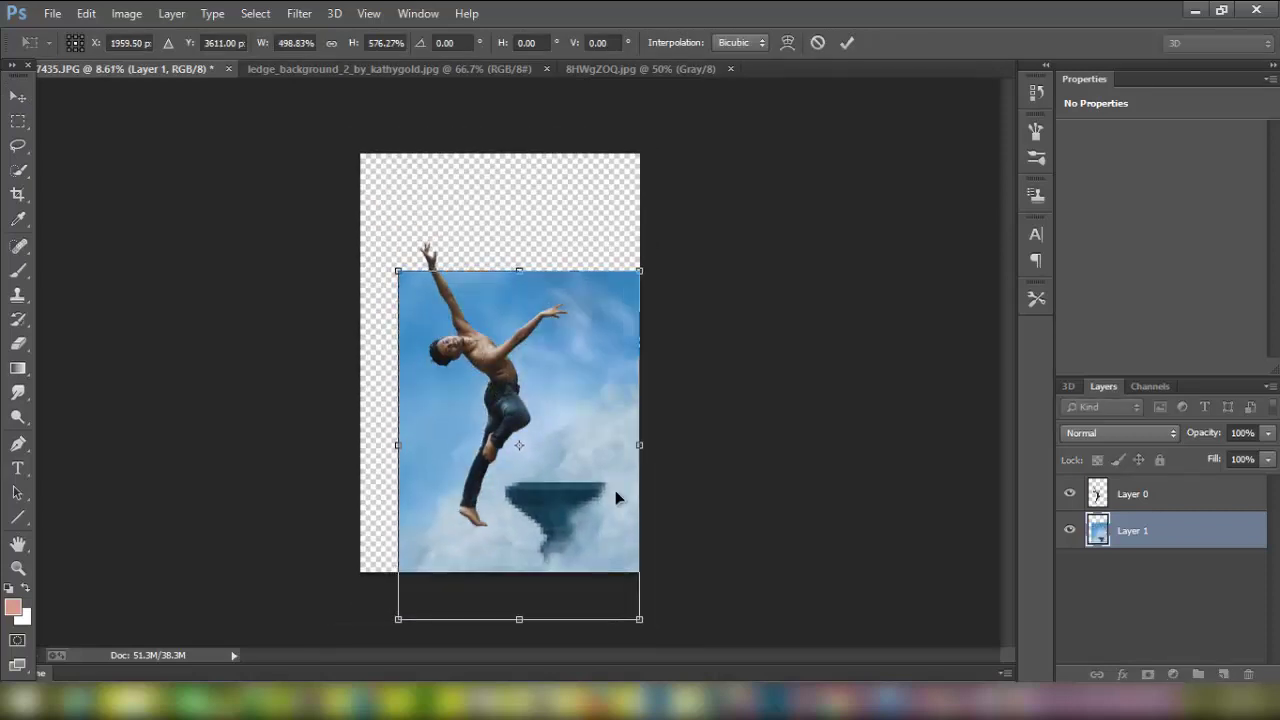
left_click(818, 44)
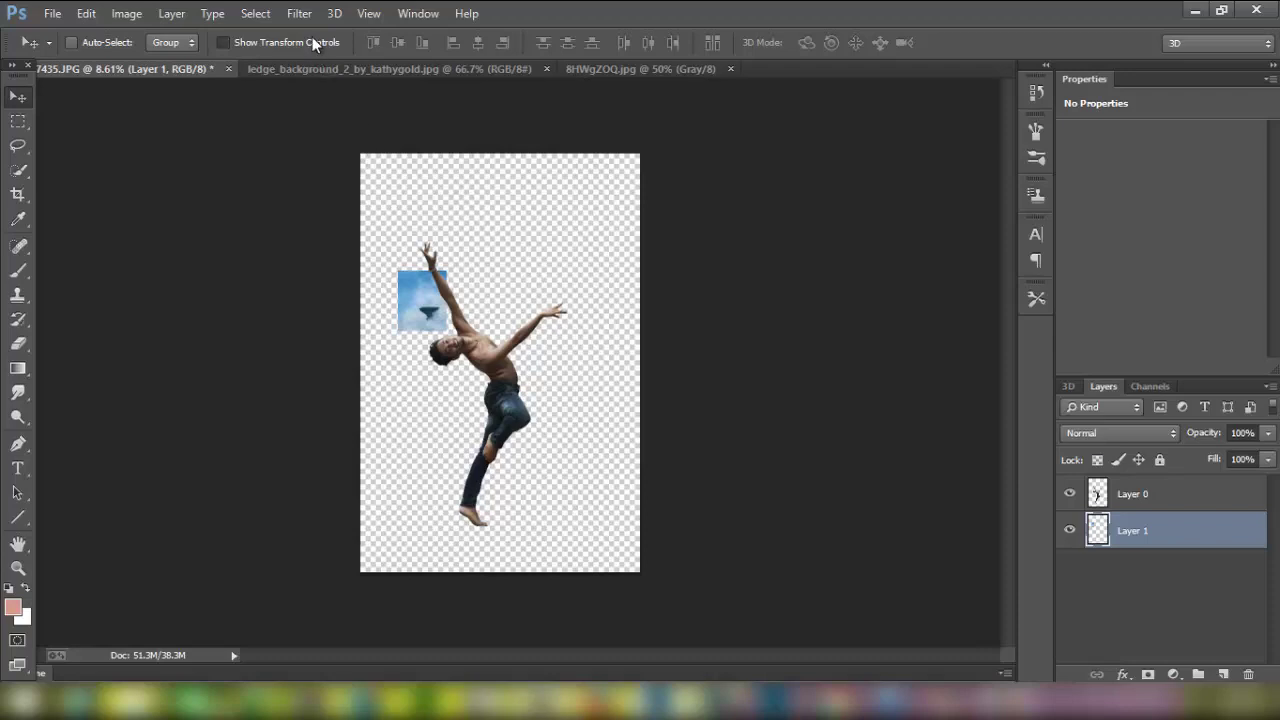
key("ctrl+t")
left_click_drag(446, 330, 683, 628)
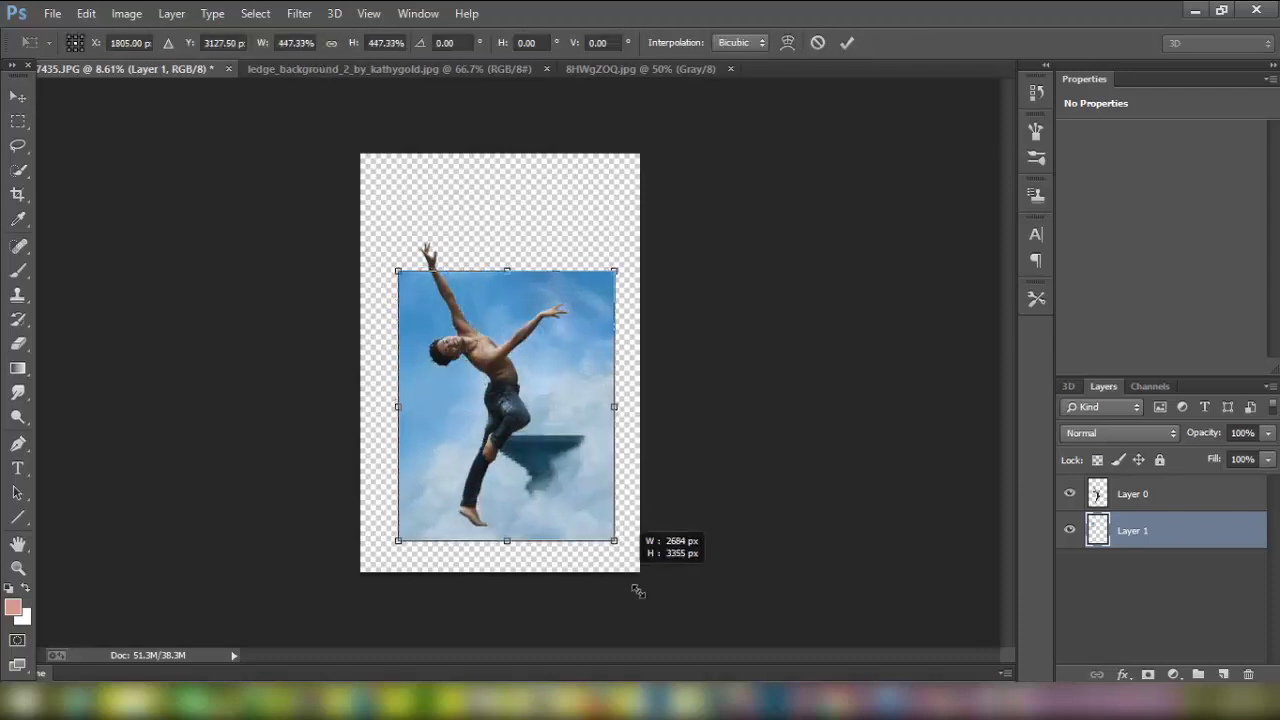
left_click_drag(588, 480, 549, 356)
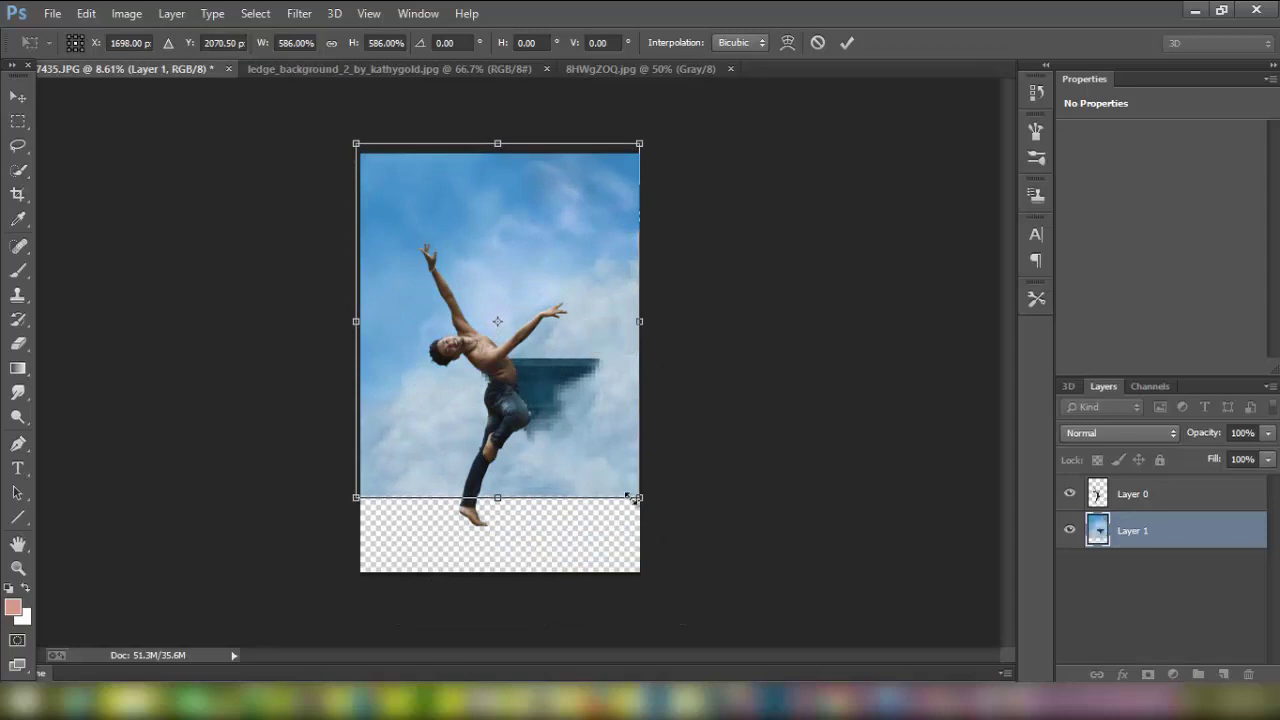
left_click_drag(647, 514, 695, 577)
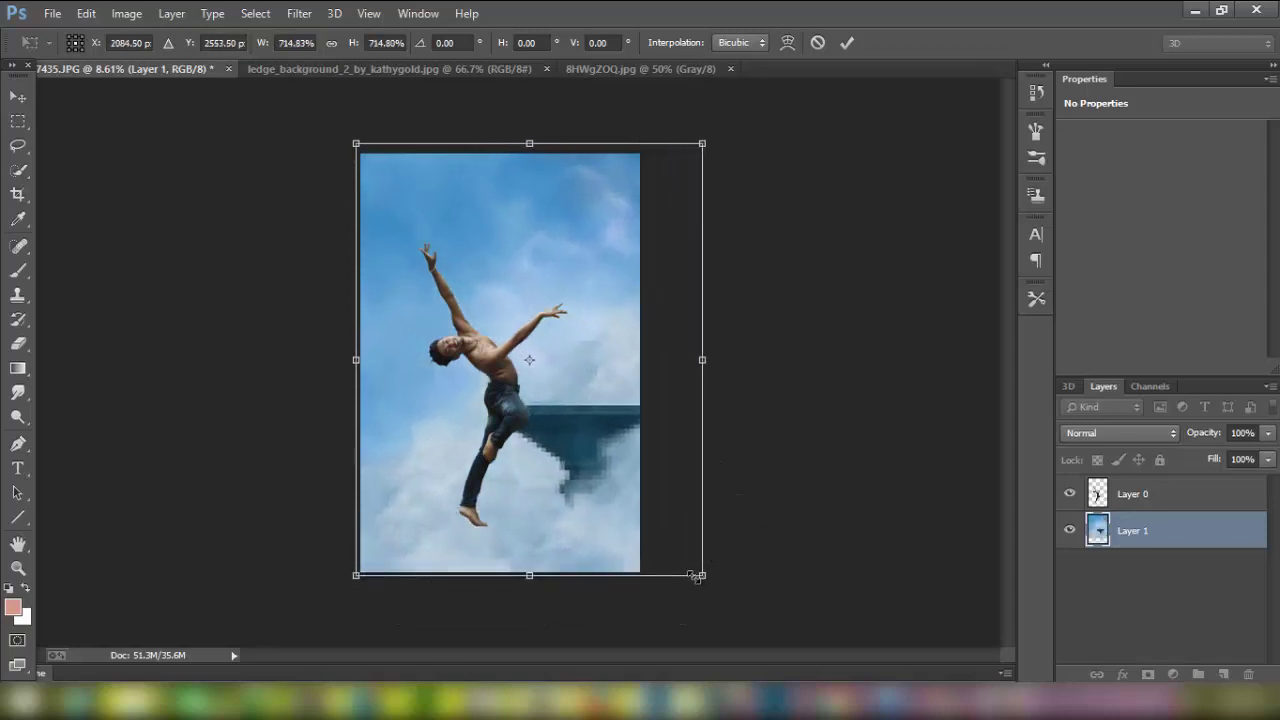
left_click_drag(661, 320, 656, 316)
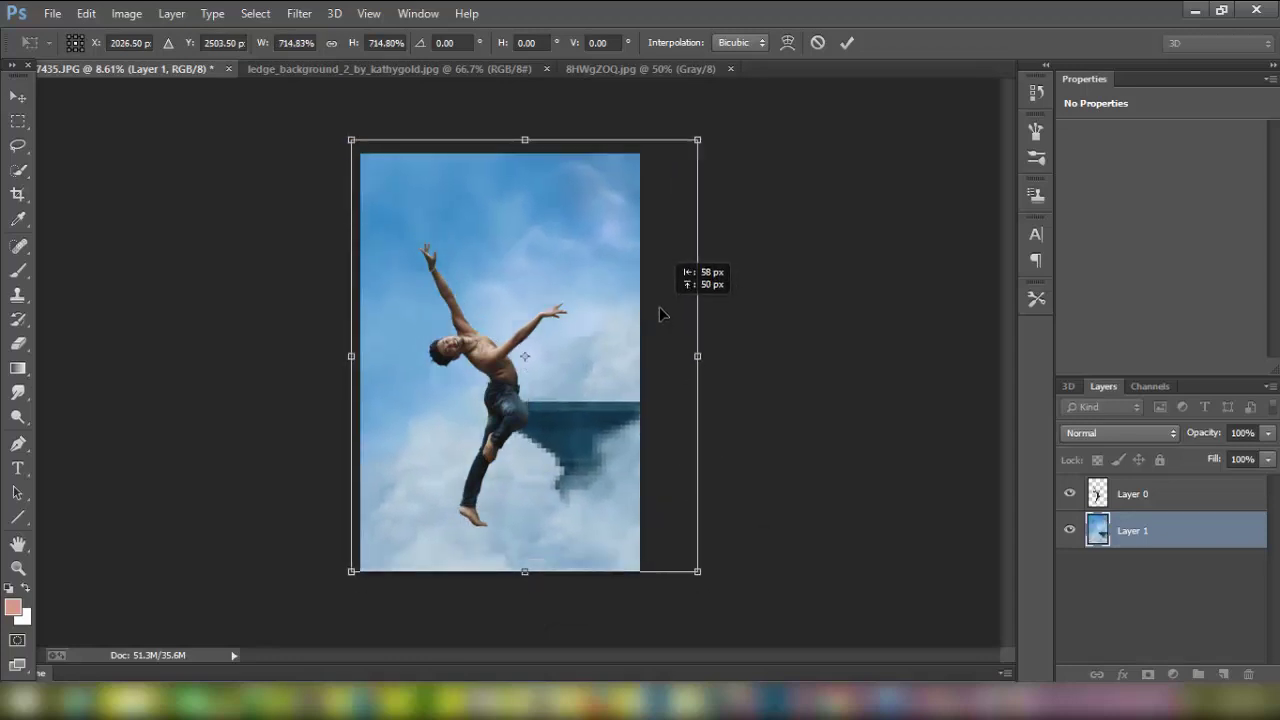
key("Down")
key("Down")
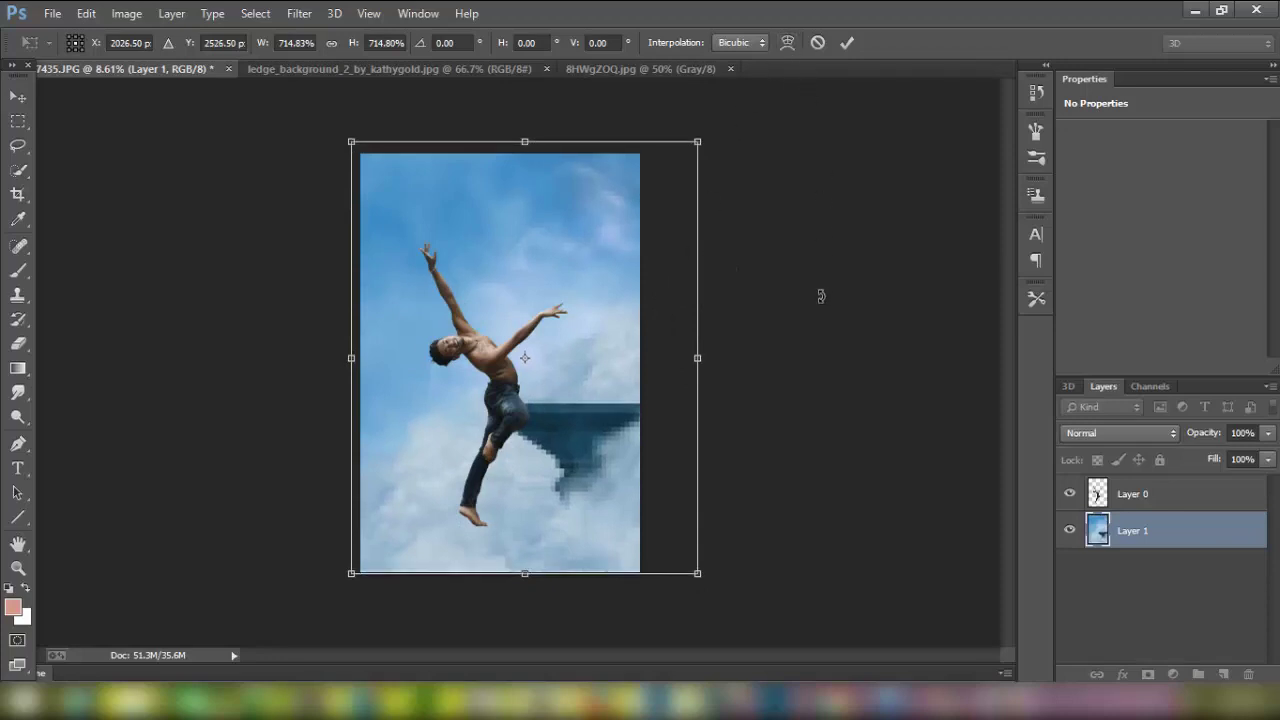
key("Down")
key("Down")
key("Down")
left_click(849, 46)
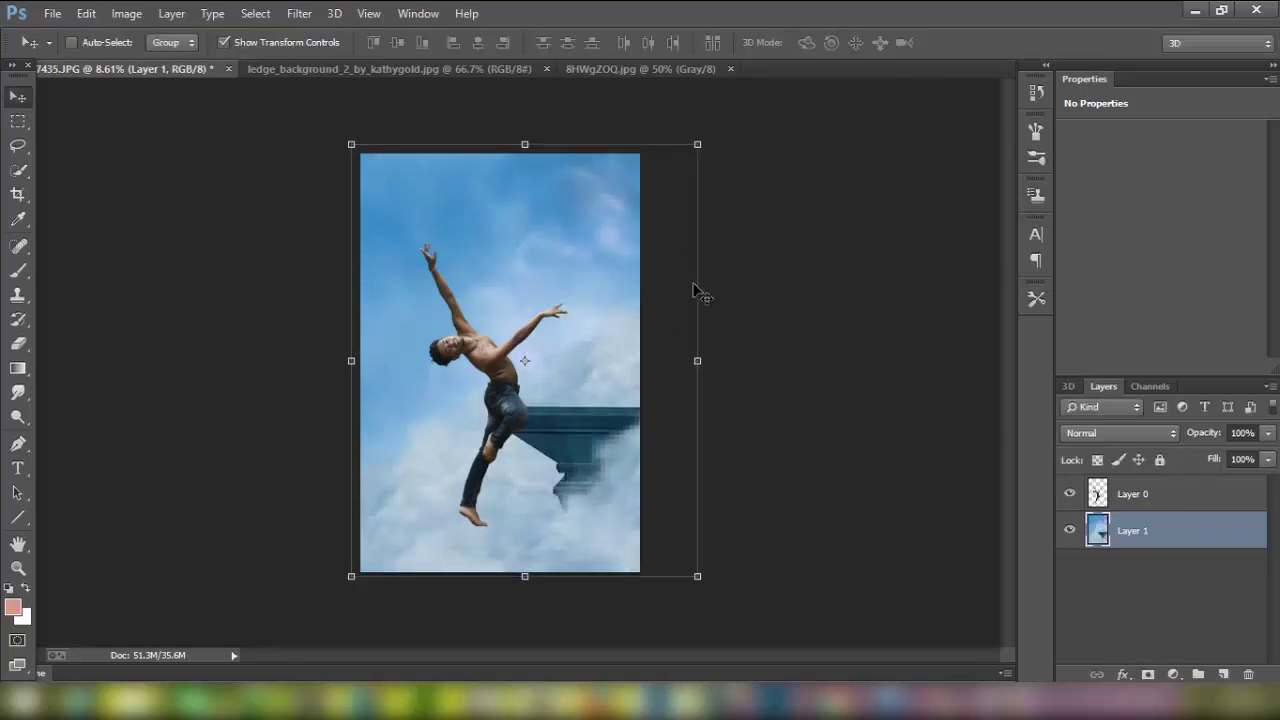
Shift the cloud layer left so the ledge sits under the dancer's bent leg; hide transform controls.
key("ctrl+0")
scroll(668, 295, "up", 1, "alt")
left_click_drag(661, 294, 607, 290)
key("ctrl+t")
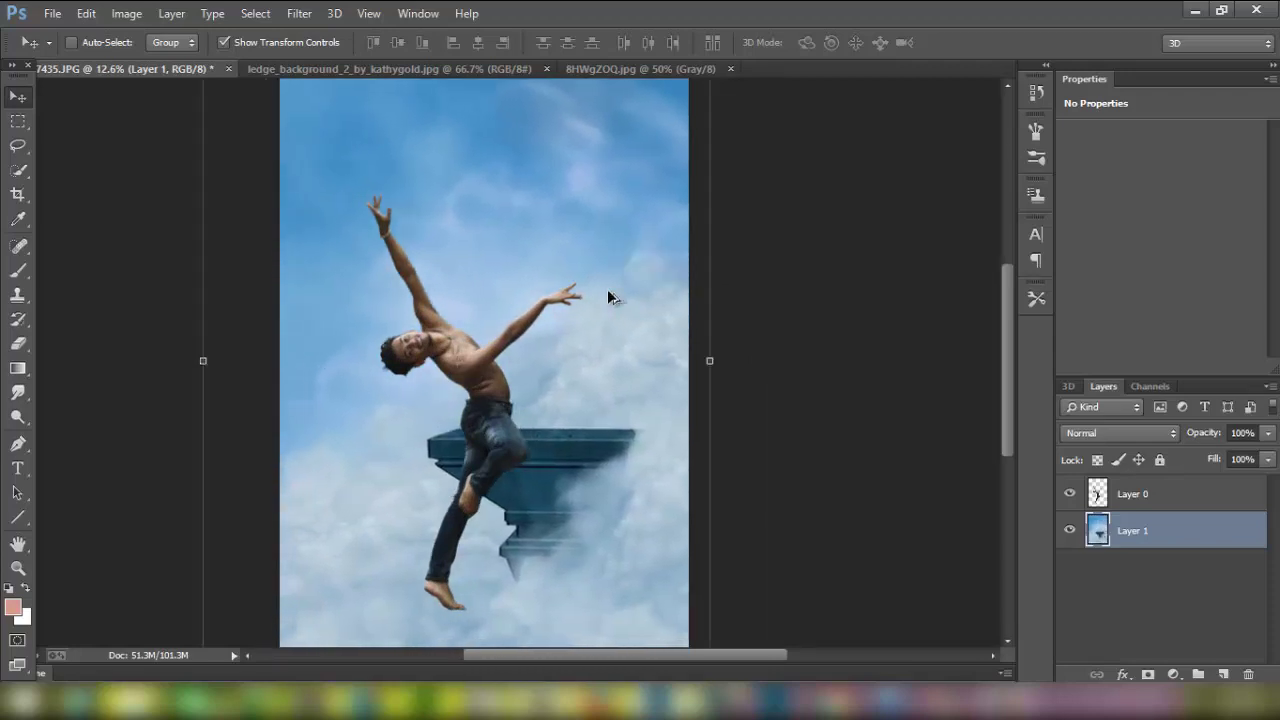
key("ctrl+0")
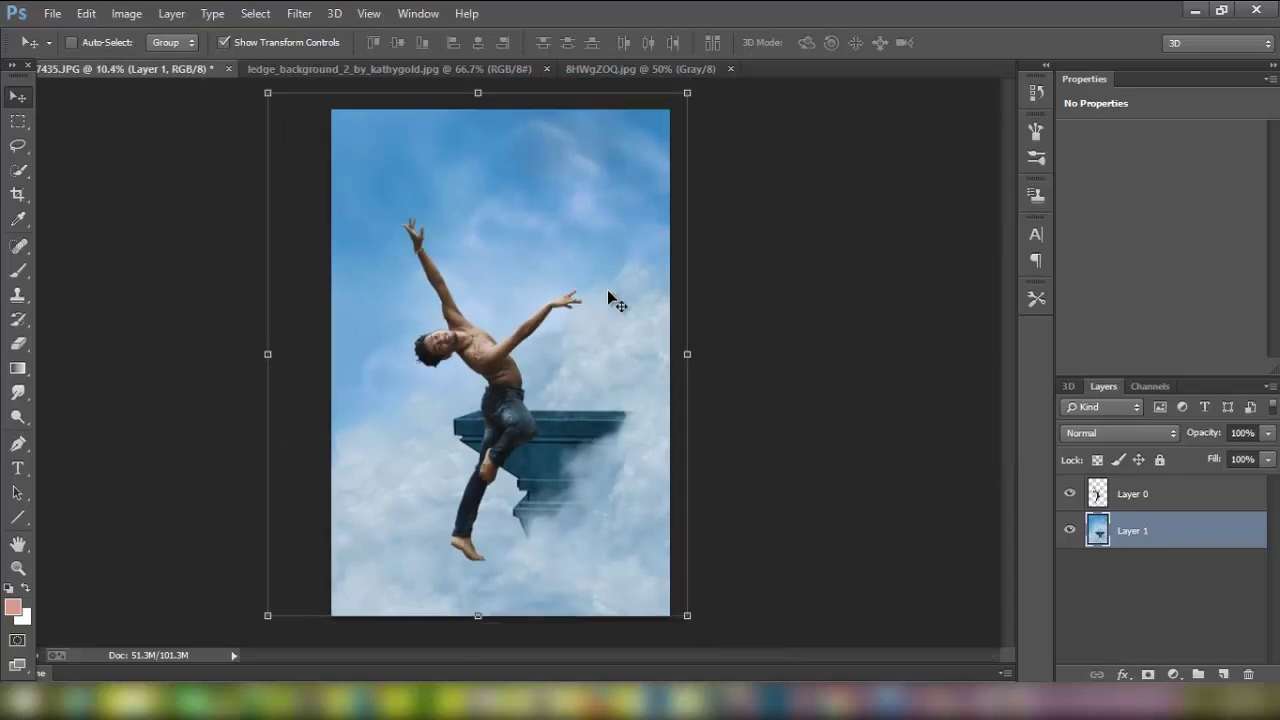
key("shift+Left")
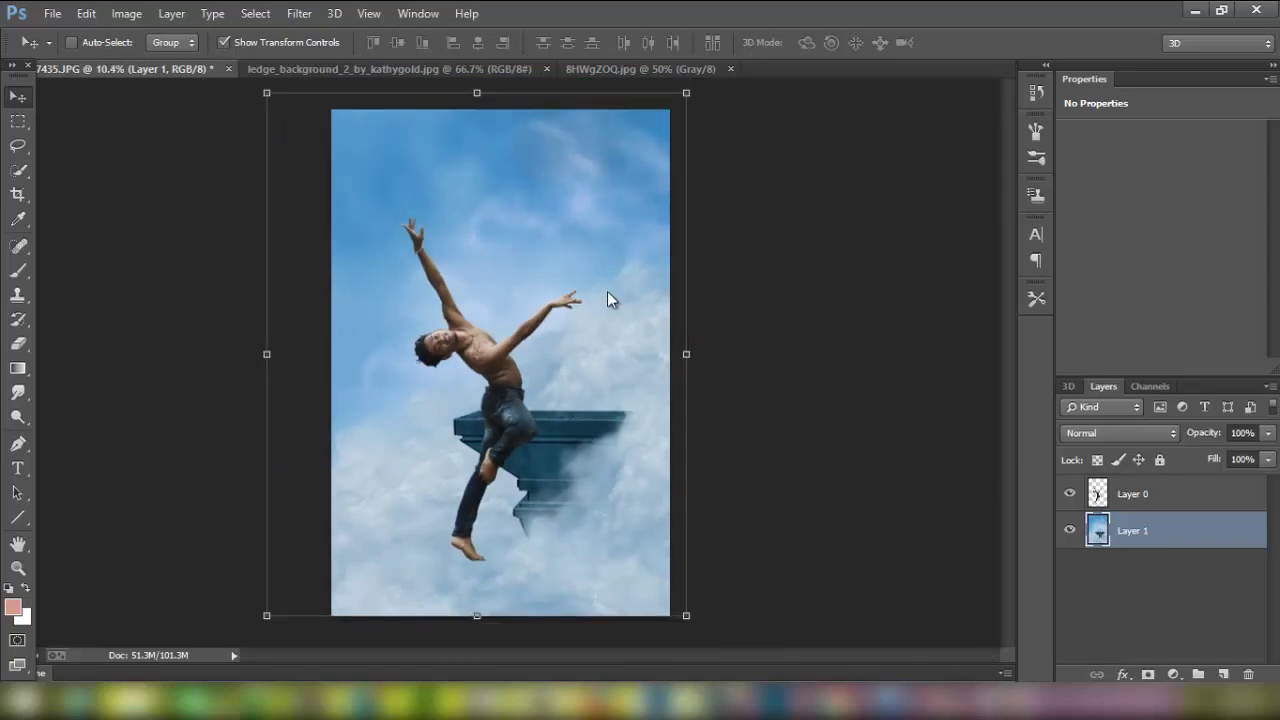
key("shift+Left")
key("shift+Left")
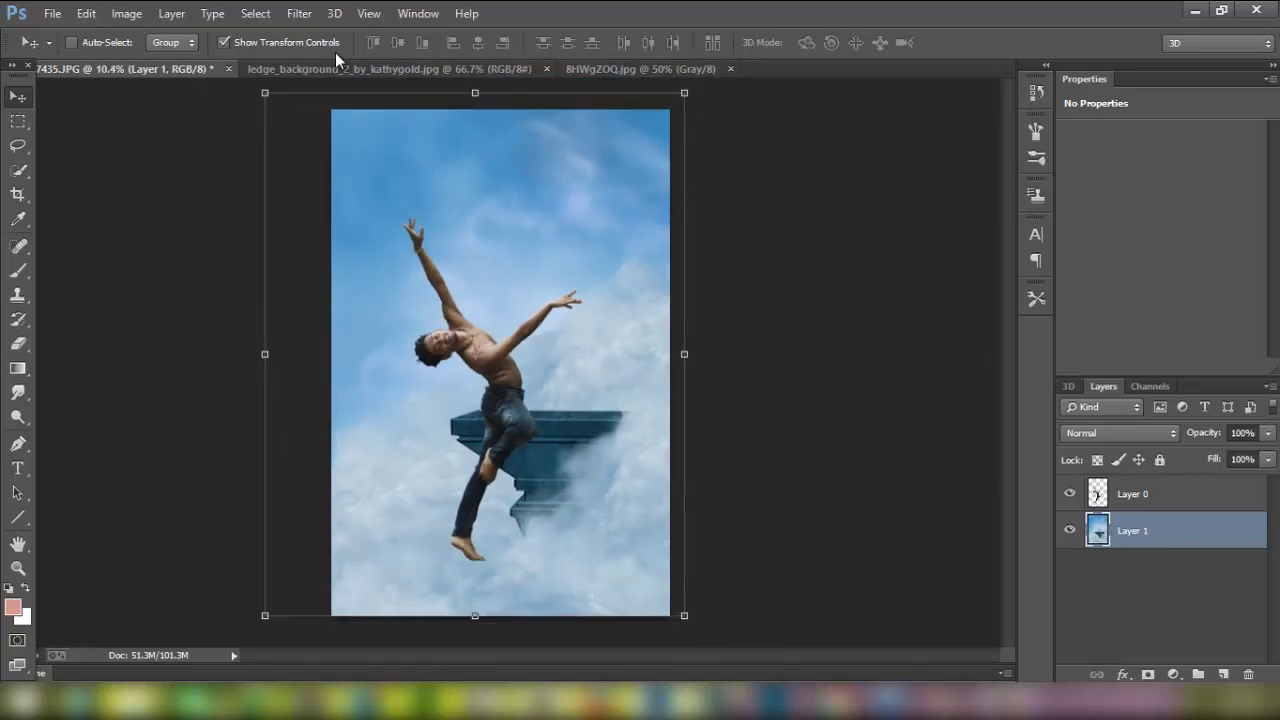
left_click(320, 46)
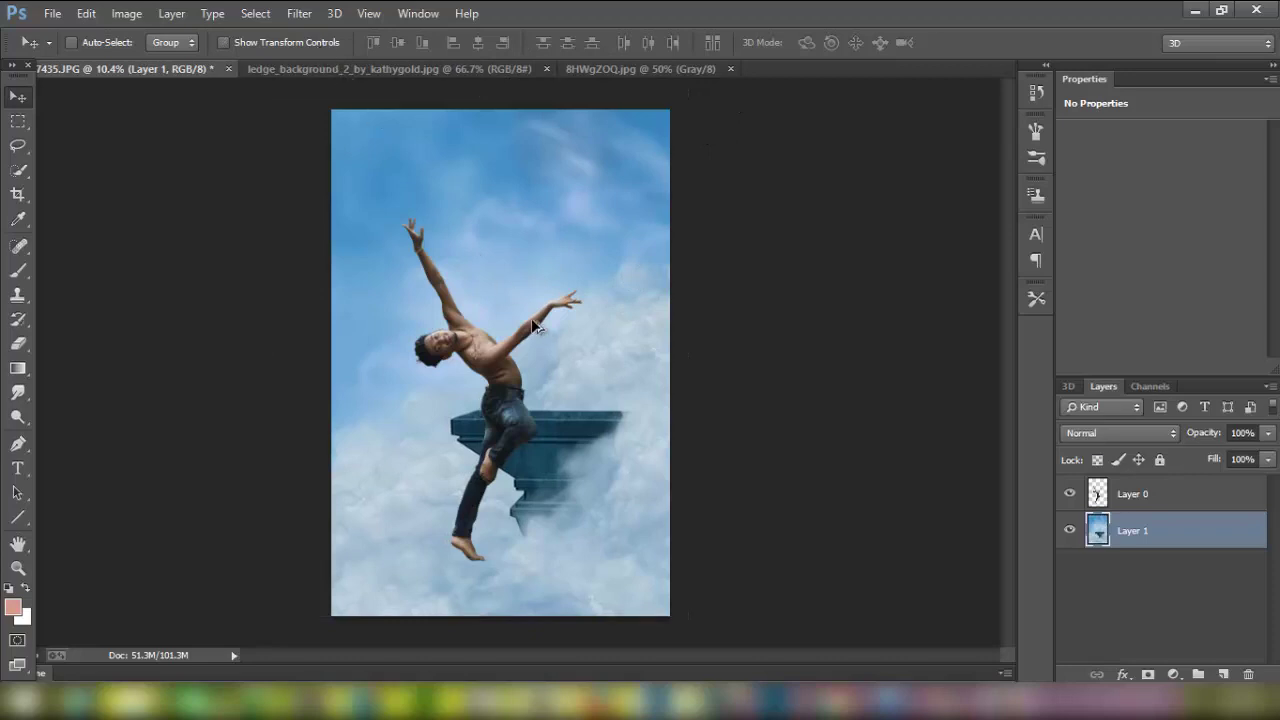
scroll(535, 327, "down", 2)
scroll(443, 337, "up", 1)
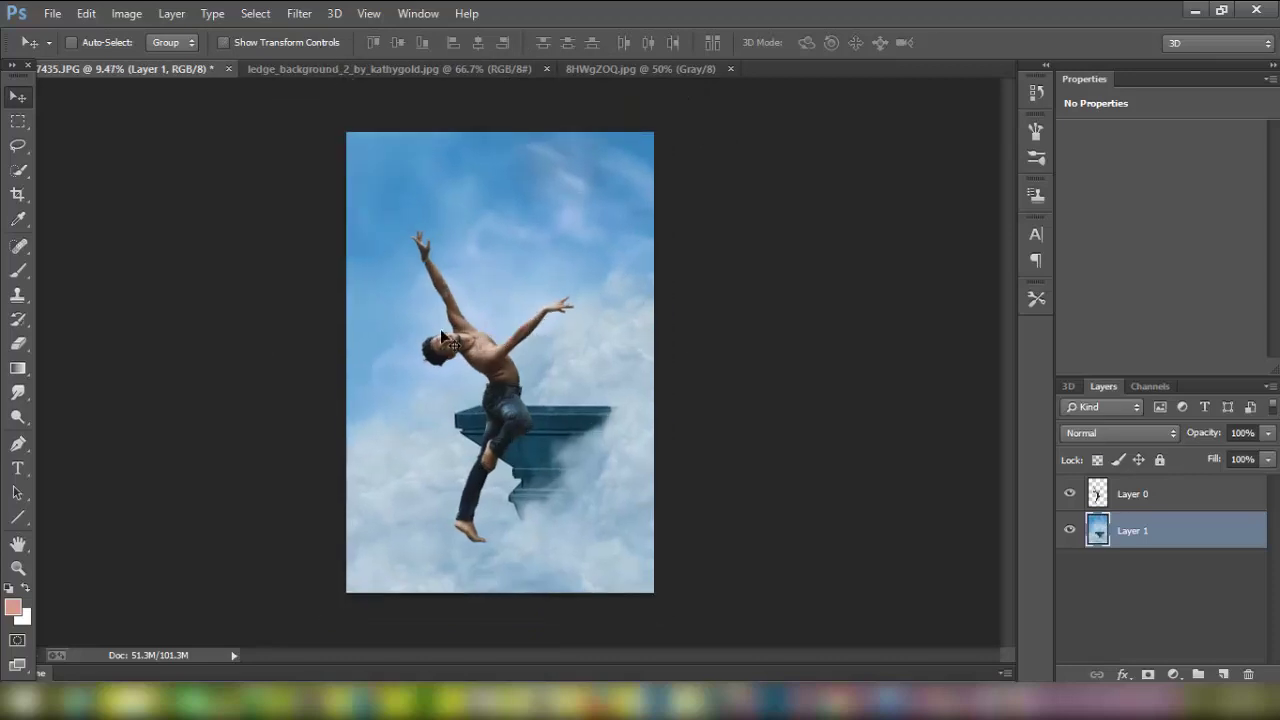
Crop with the left and top edges pulled out slightly, then select the dancer layer.
left_click(20, 196)
left_click_drag(348, 361, 337, 366)
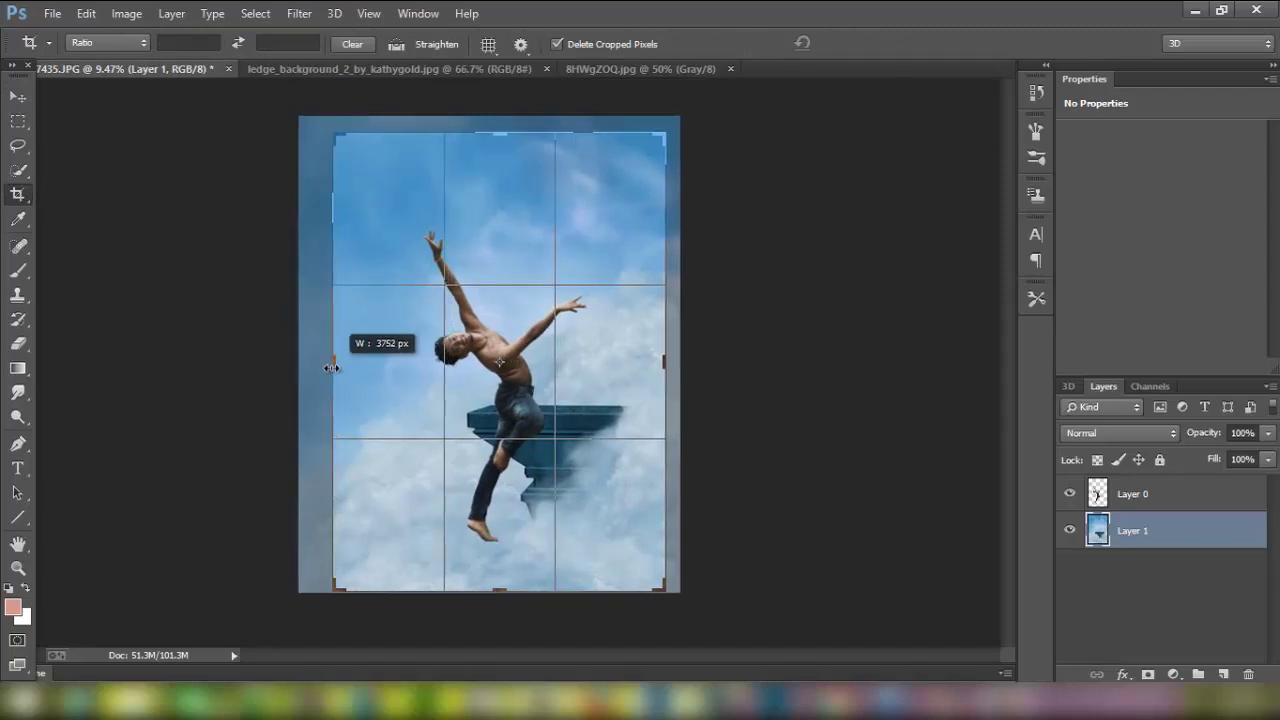
left_click_drag(334, 367, 330, 366)
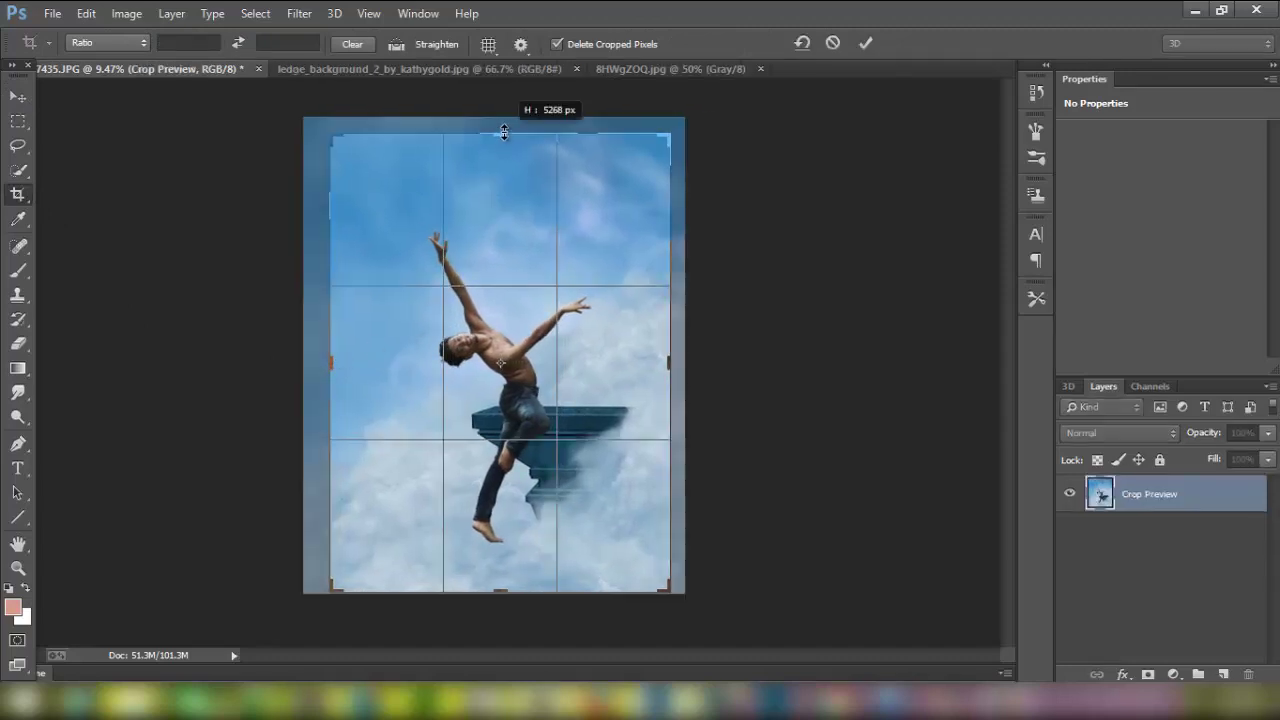
left_click_drag(503, 137, 503, 126)
left_click(866, 43)
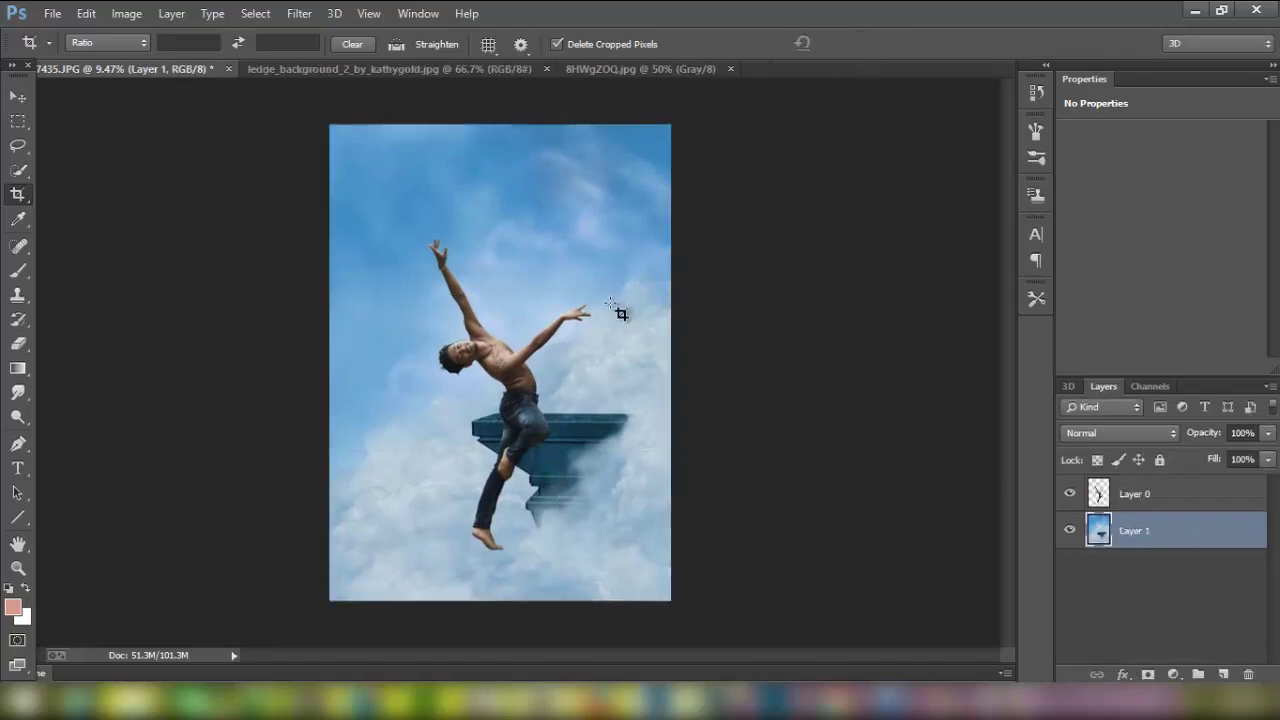
left_click(18, 97)
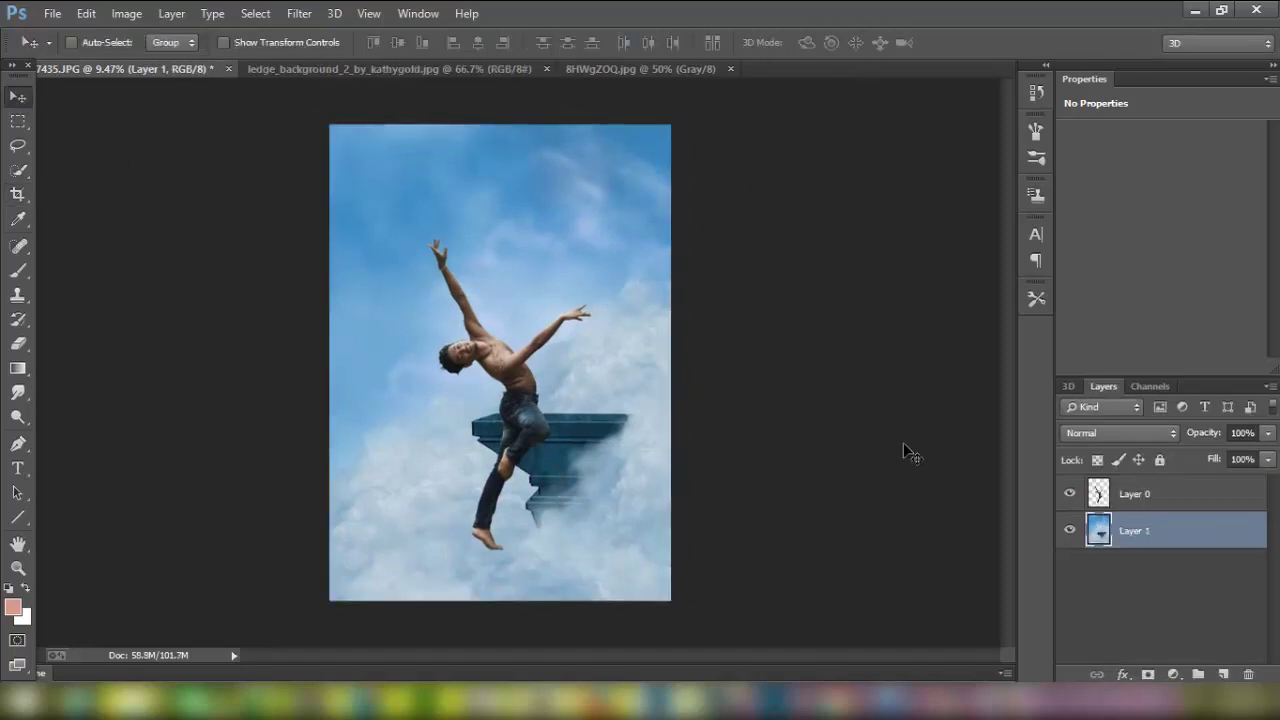
left_click(1139, 504)
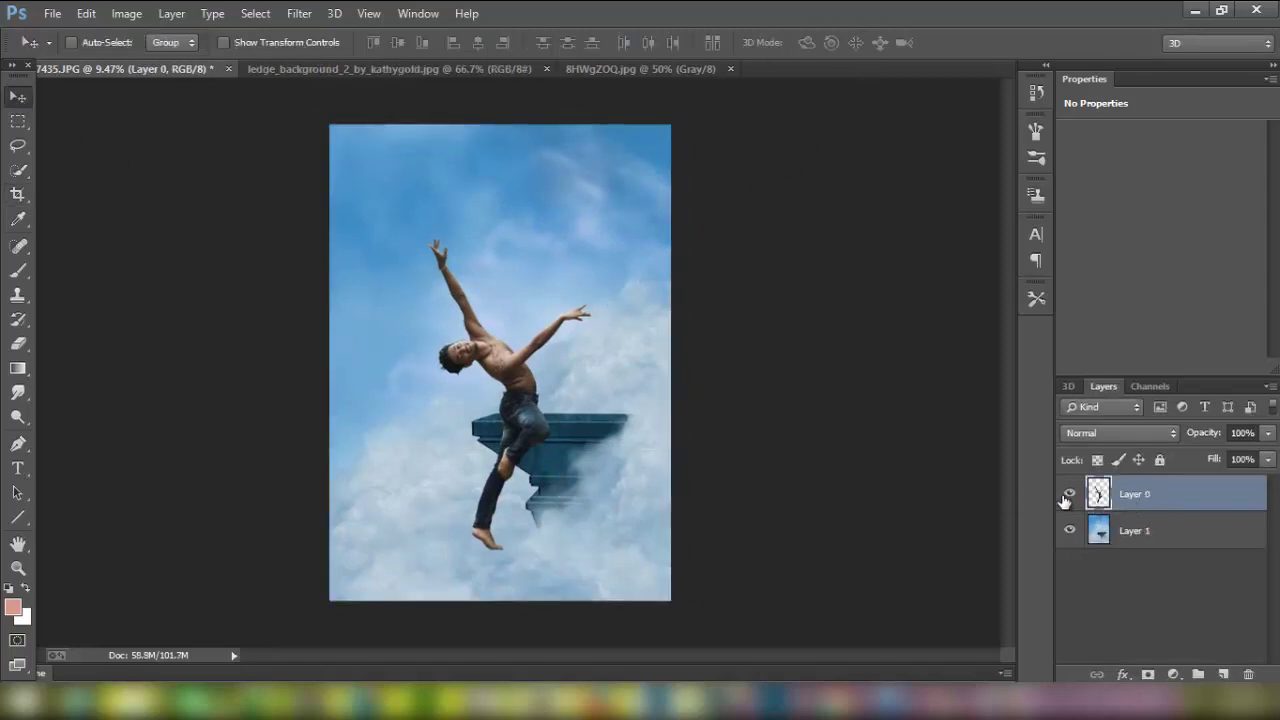
Scale the dancer to about 54.6% and set his feet on the ledge's left end.
key("ctrl+t")
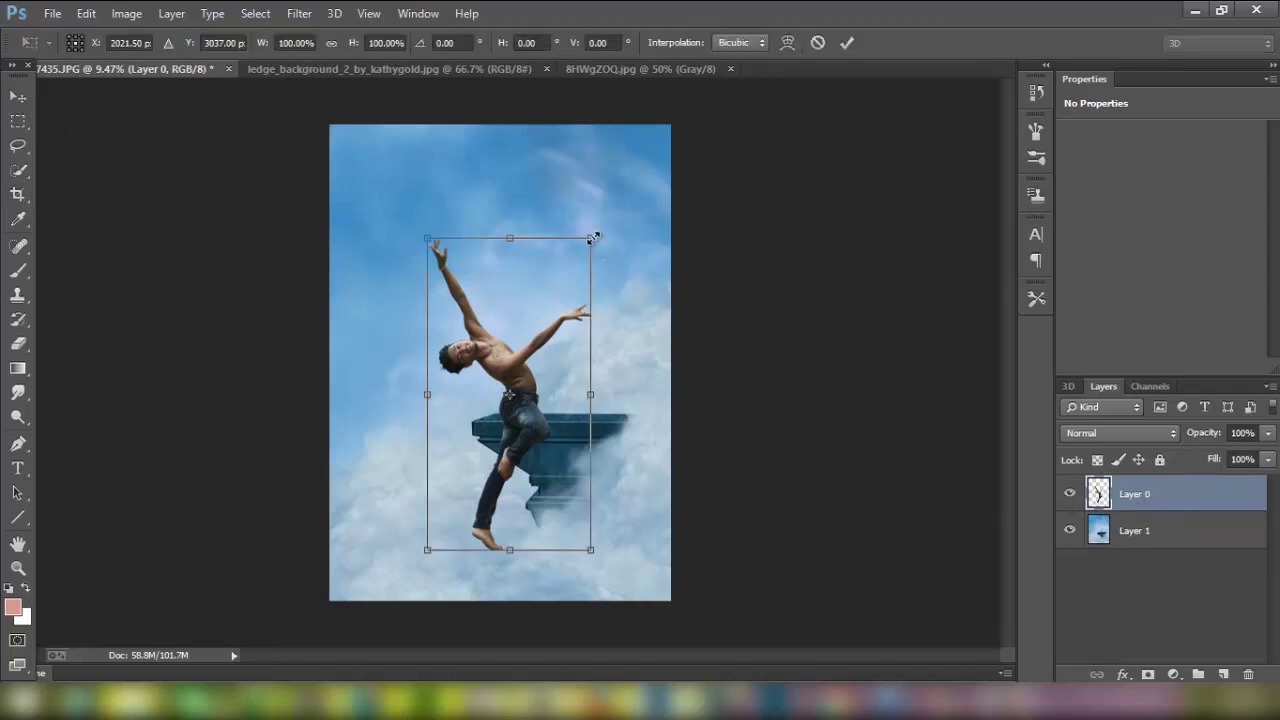
mouse_move(583, 246)
left_mouse_down()
mouse_move(510, 383)
mouse_move(519, 295)
left_mouse_up()
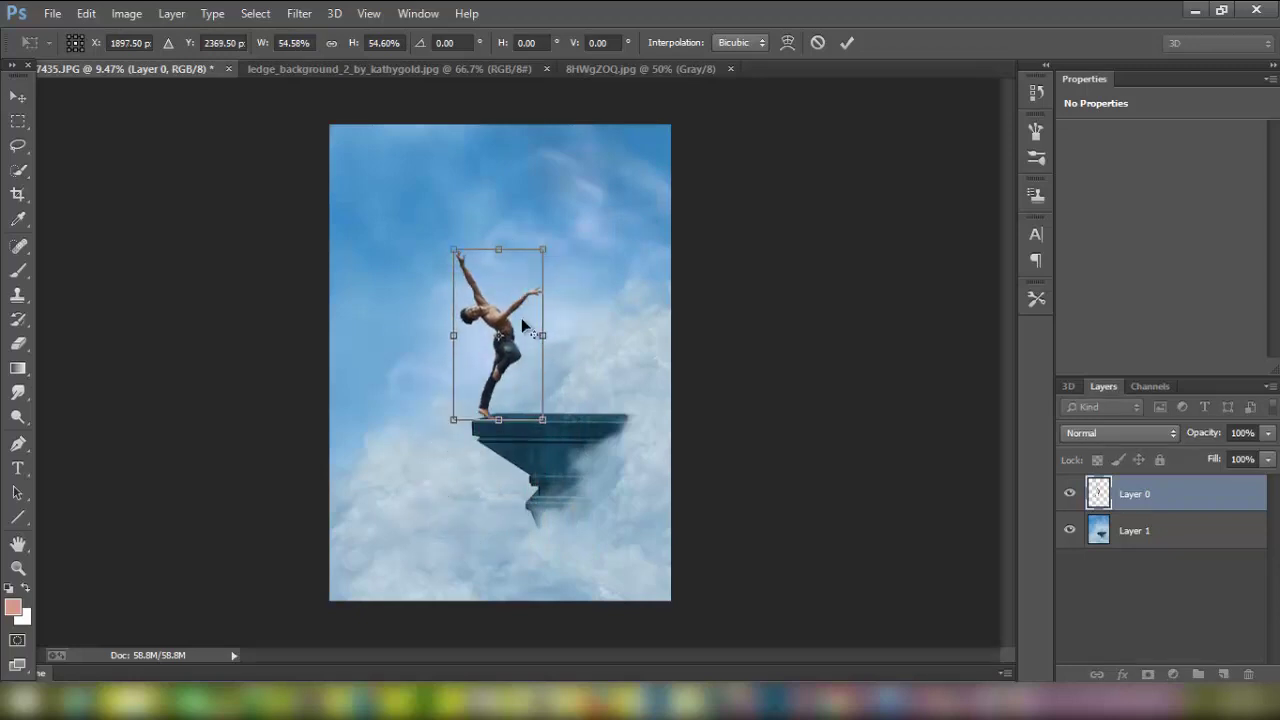
scroll(522, 326, "up", 2)
scroll(521, 318, "up", 2)
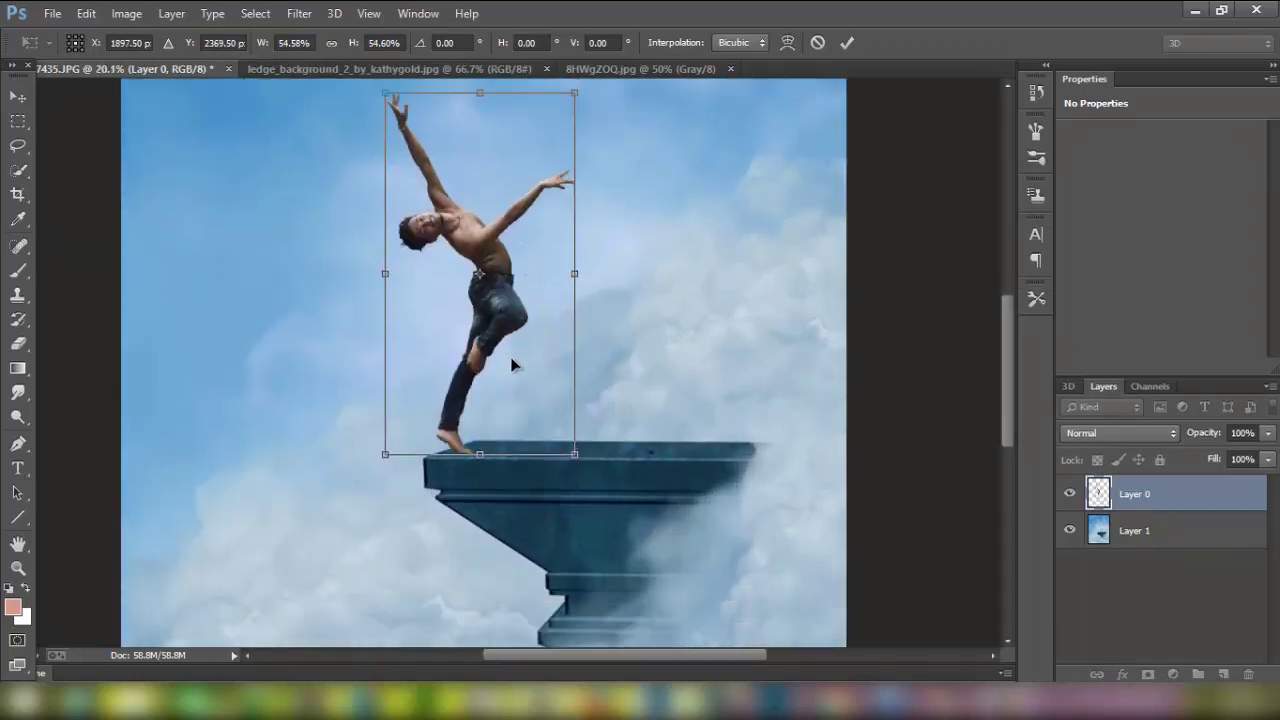
left_click_drag(488, 328, 481, 327)
left_click_drag(595, 437, 649, 465)
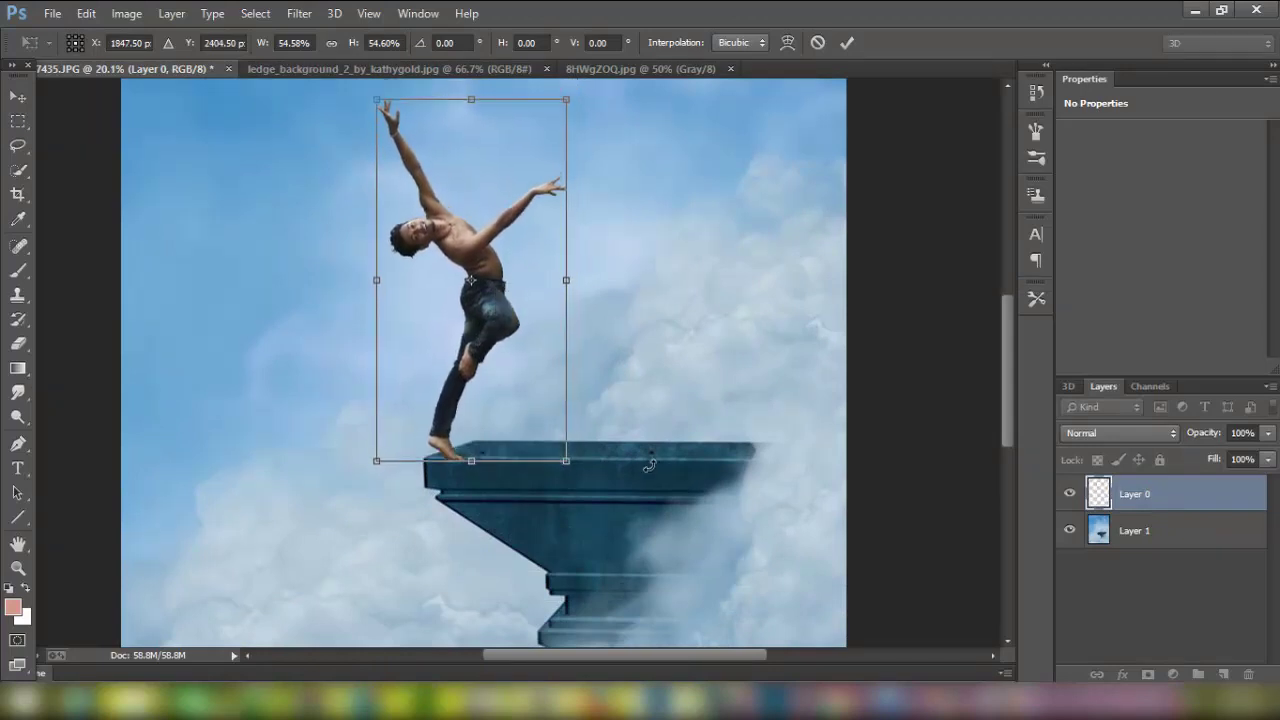
key("Up")
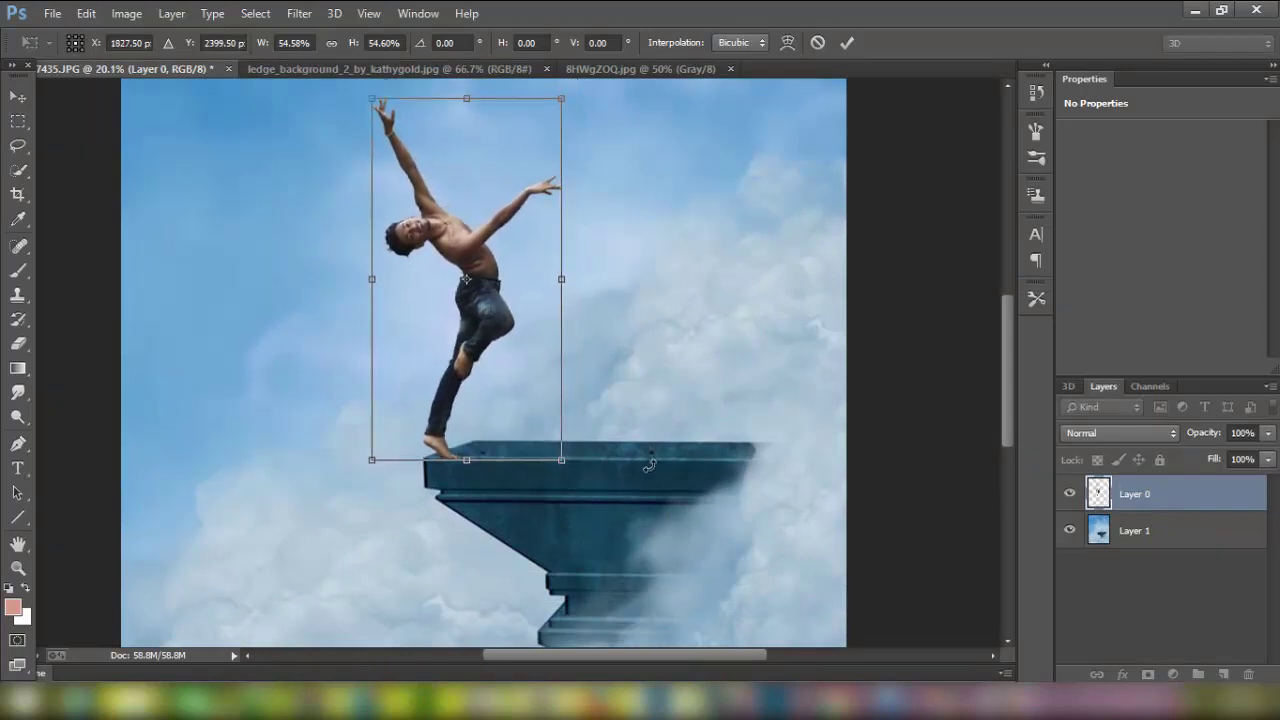
key("Right")
key("Up")
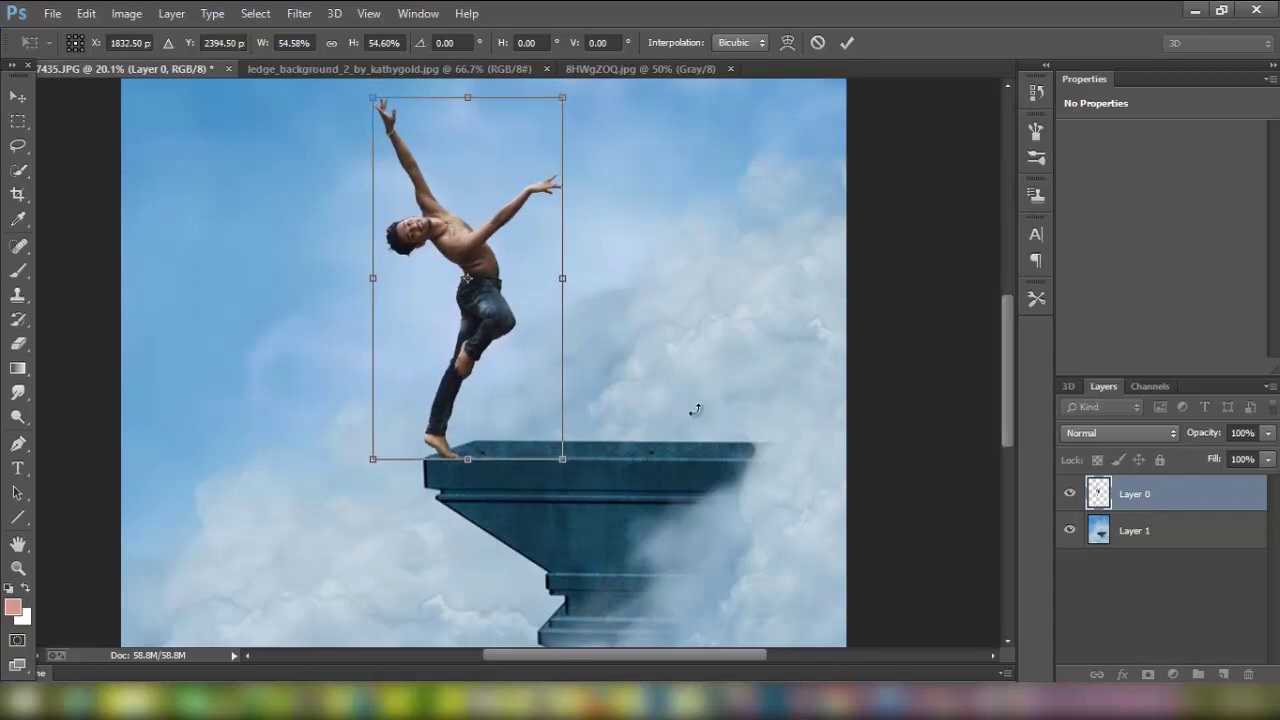
left_click(846, 42)
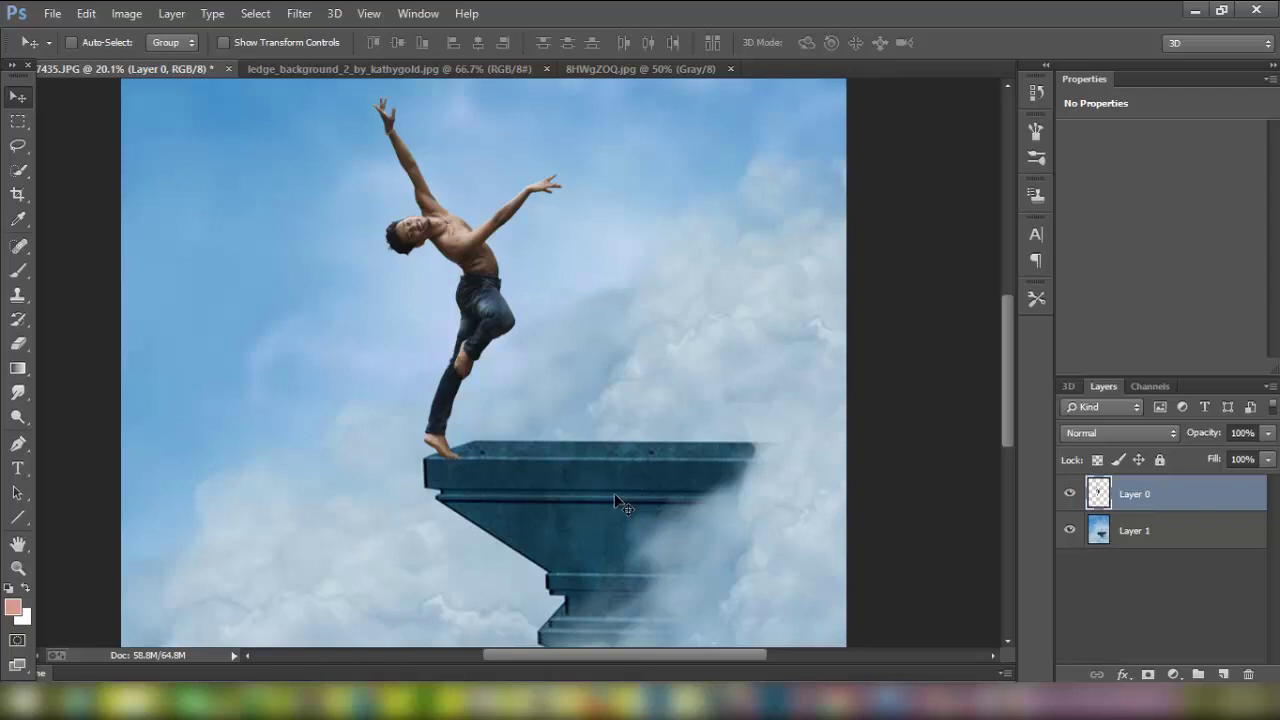
Nudge the dancer pixel by pixel until his feet meet the ledge's front edge.
scroll(549, 486, "up", 3)
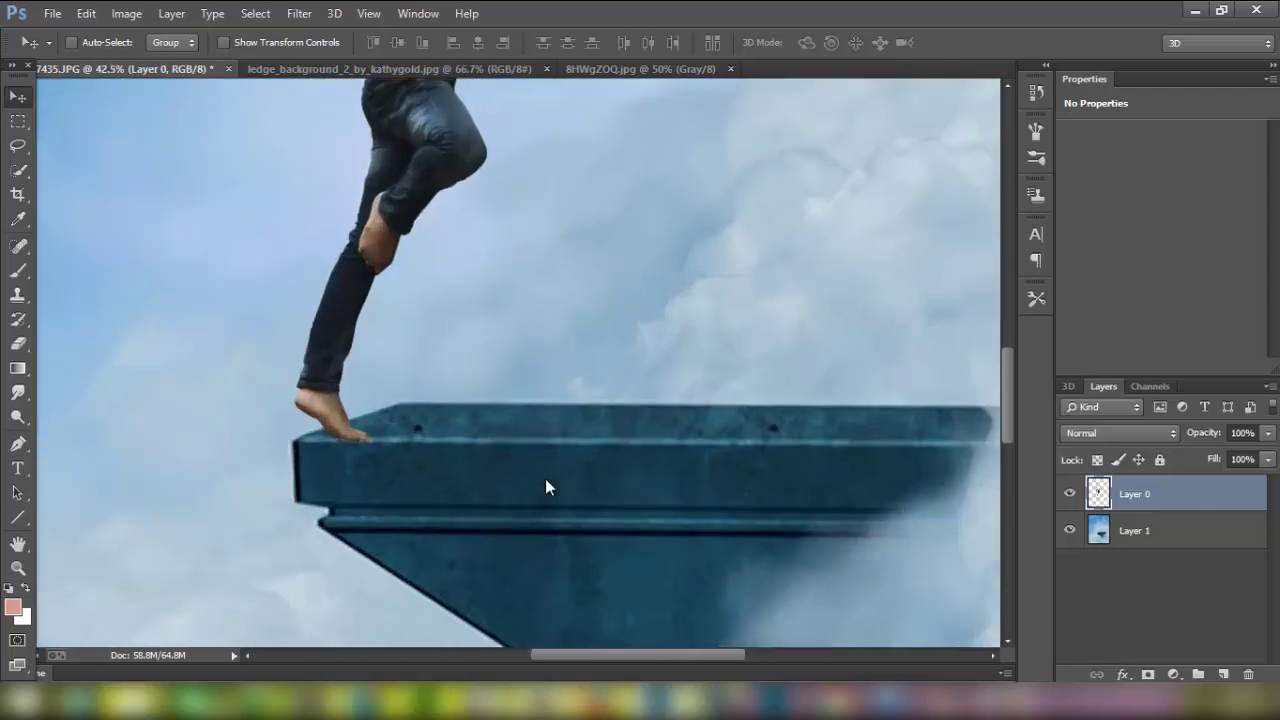
key("Up")
key("Up")
key("Left")
key("Up")
key("Up")
key("Left")
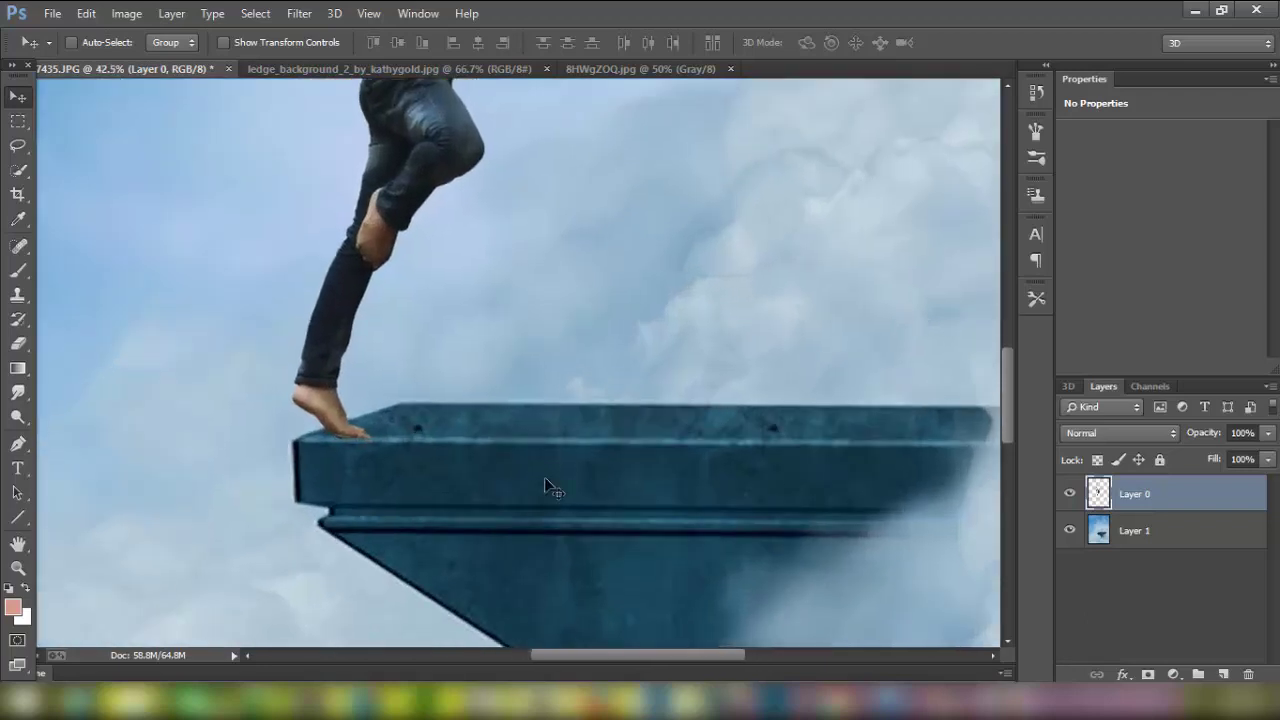
key("Down")
key("Down")
key("Down")
key("Down")
key("Right")
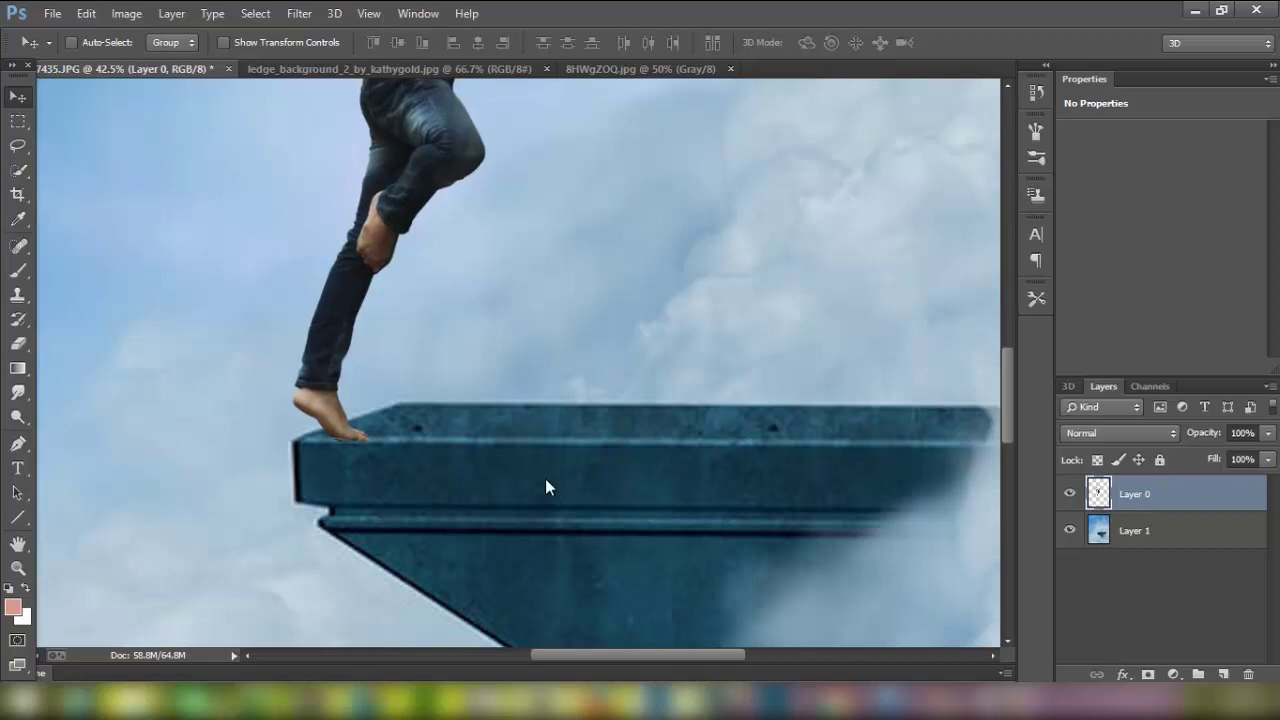
key("Right")
key("Down")
key("Up")
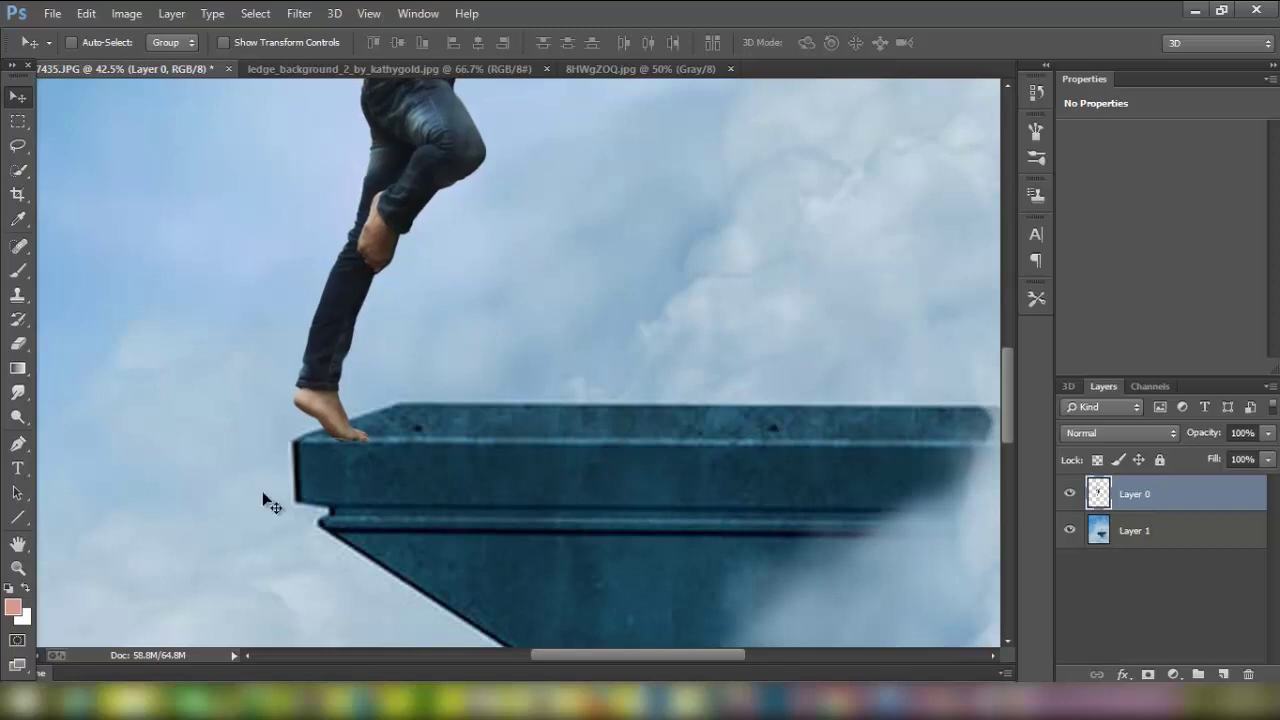
Pick the Burn tool, target the sky-and-ledge layer, and return to the Move tool.
left_click(18, 417)
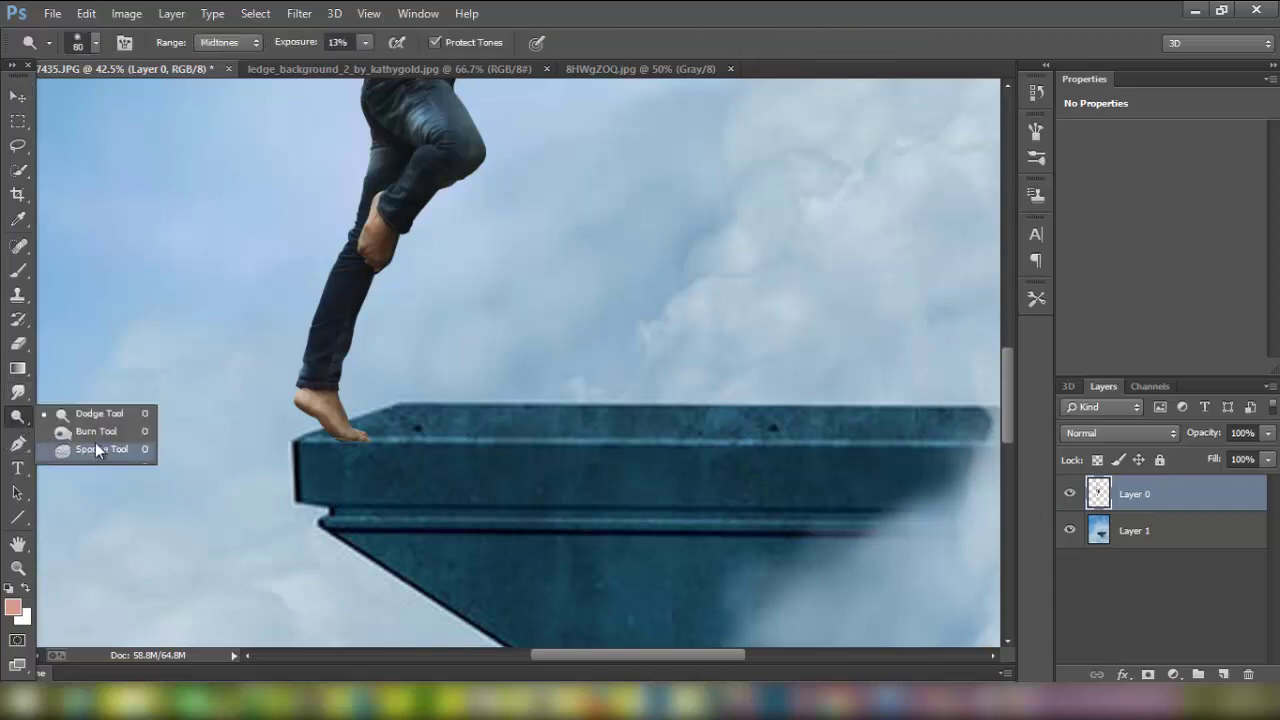
left_click(95, 435)
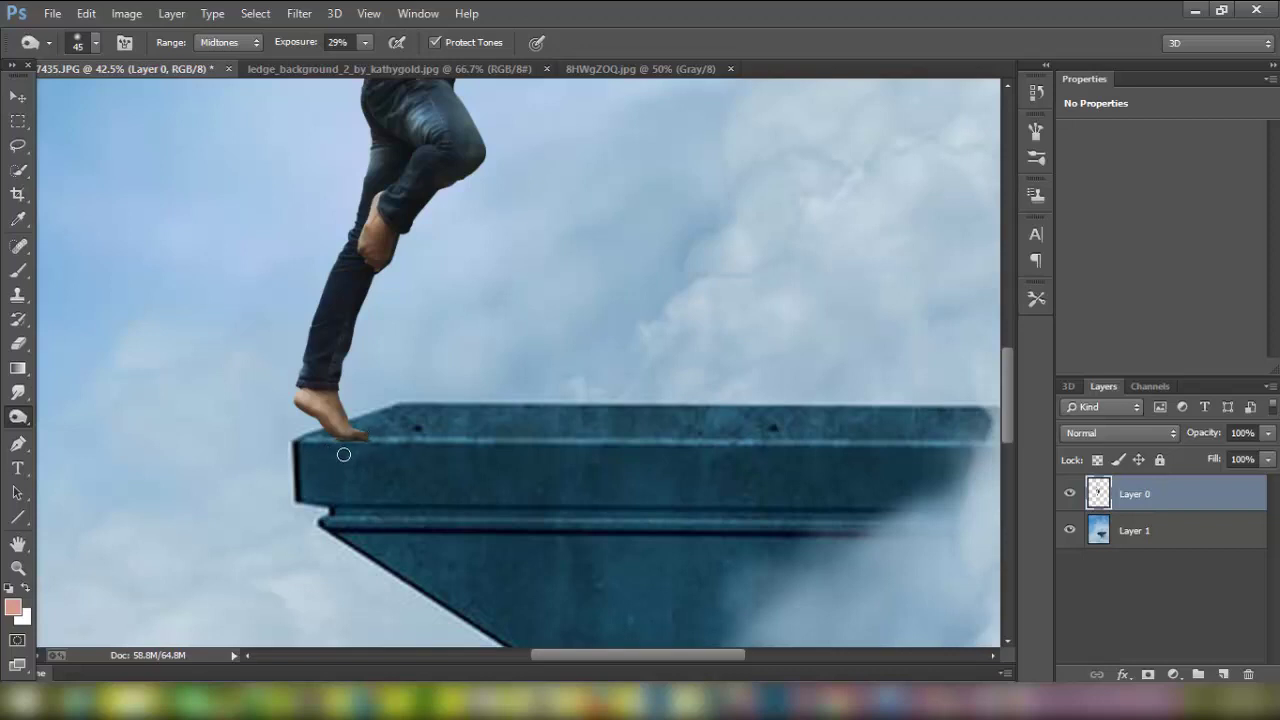
left_click(1122, 533)
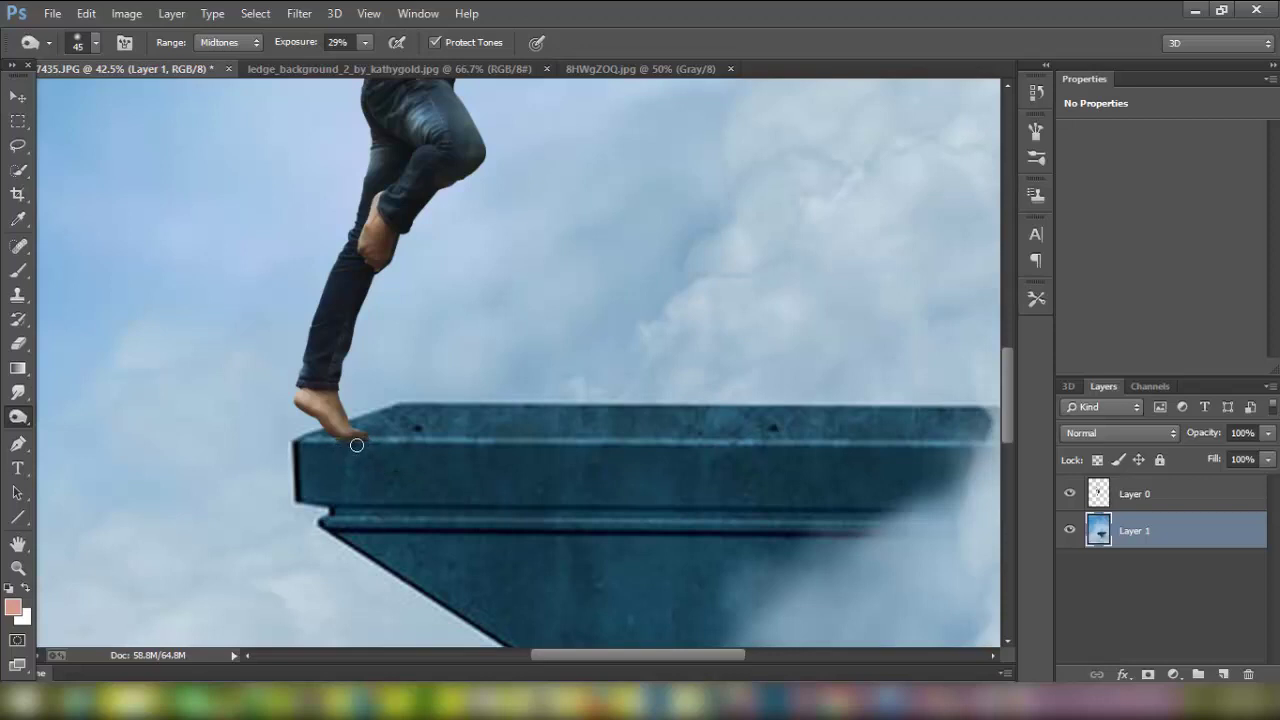
scroll(518, 530, "down", 2)
scroll(518, 530, "down", 2)
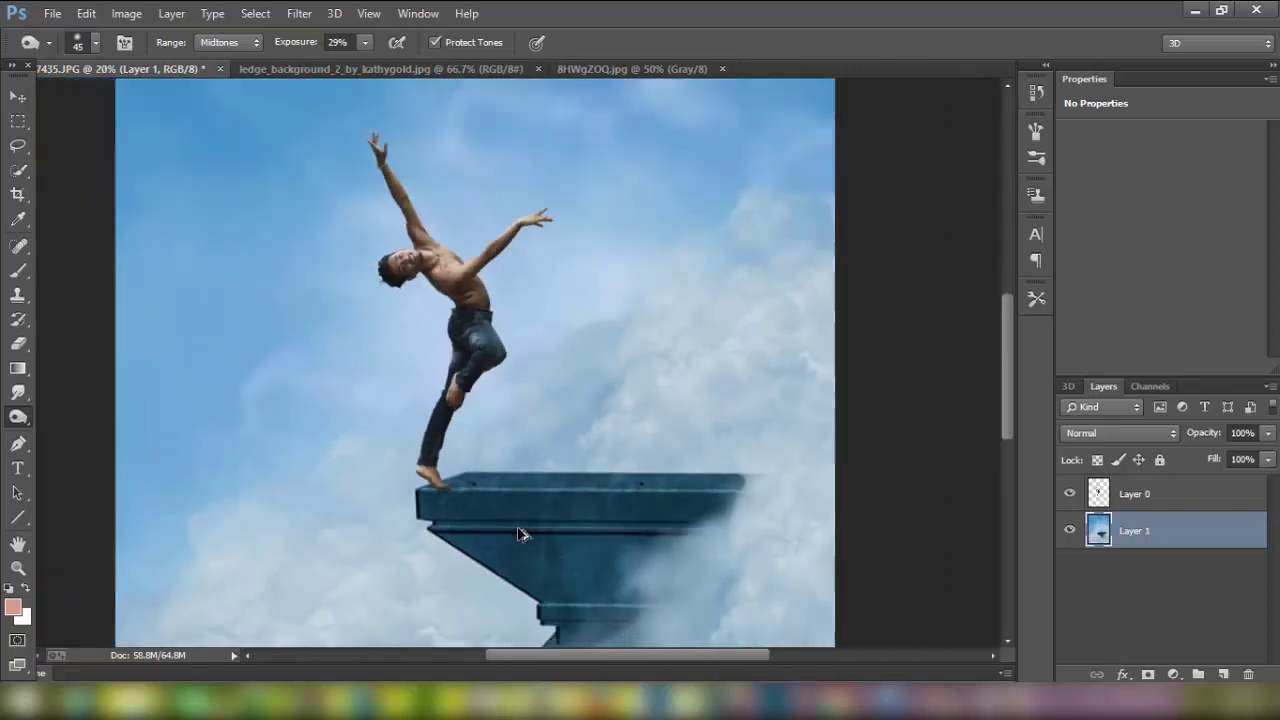
scroll(518, 530, "down", 2)
scroll(518, 530, "down", 1)
scroll(517, 526, "up", 1)
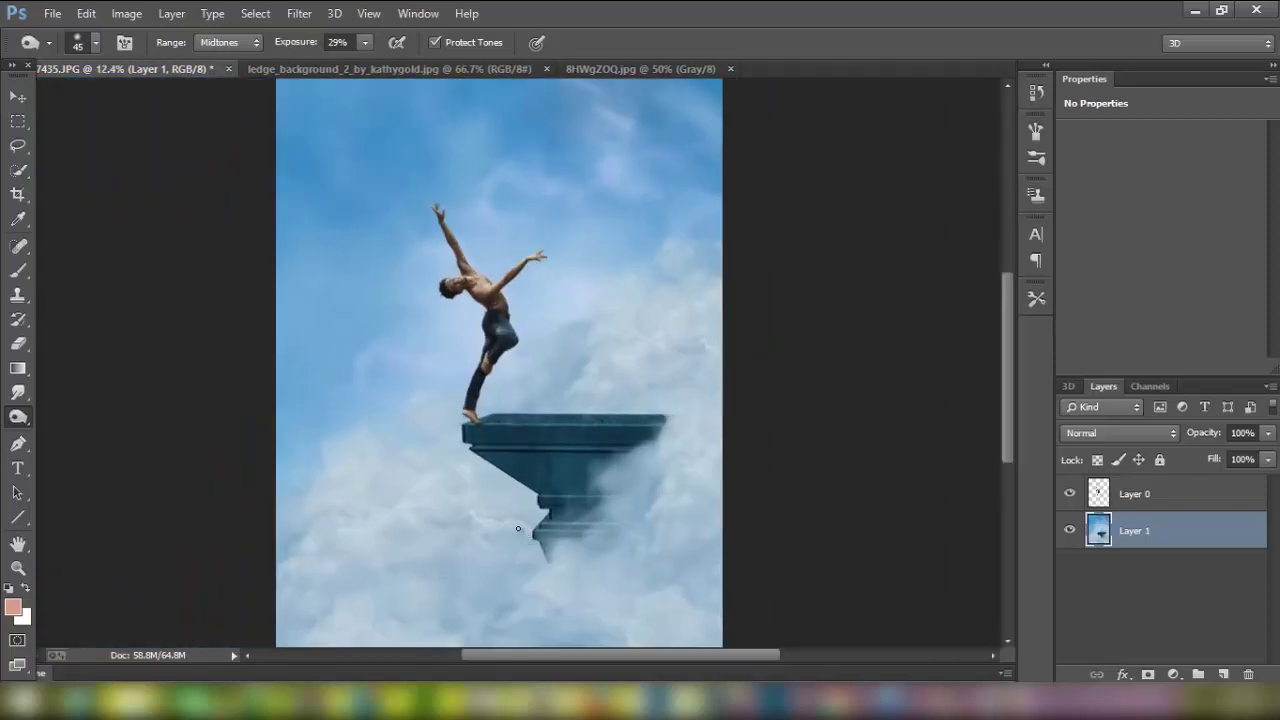
left_click(18, 96)
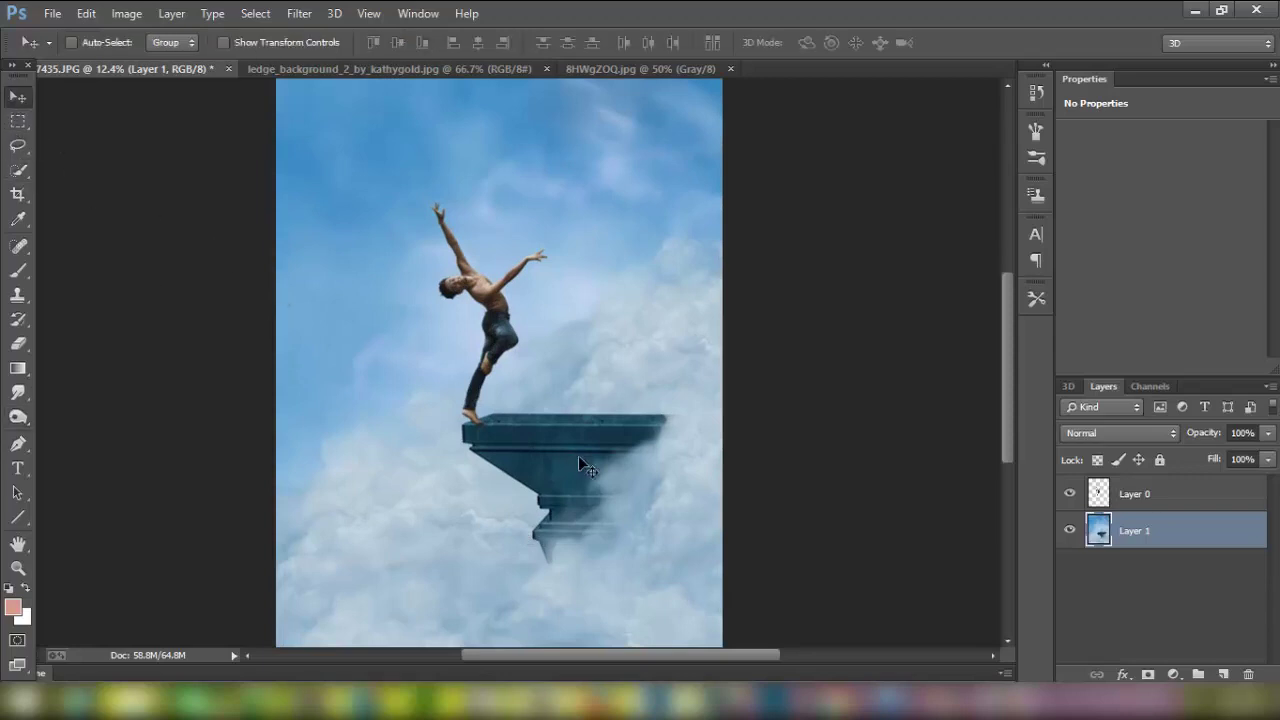
Copy the smoke image 8HWgZOQ.jpg into the composition as a new layer and close its window.
left_click(1171, 508)
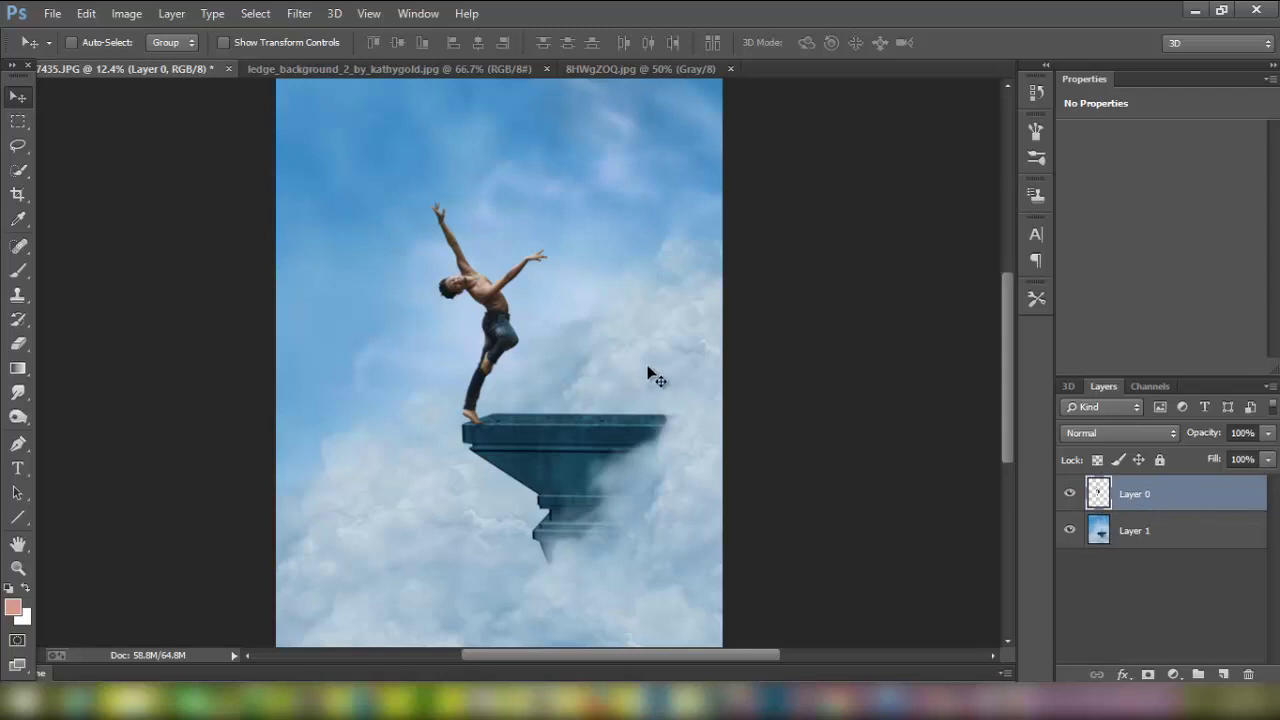
left_click_drag(611, 68, 800, 160)
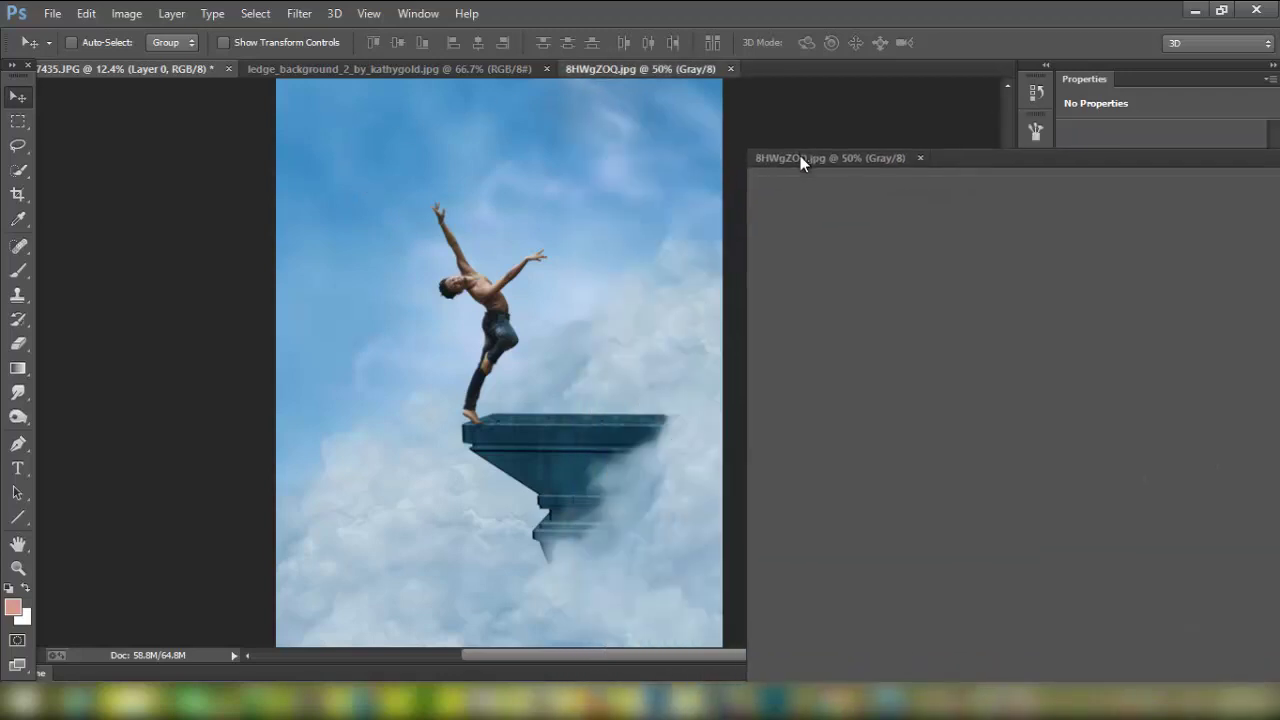
left_click_drag(845, 222, 555, 355)
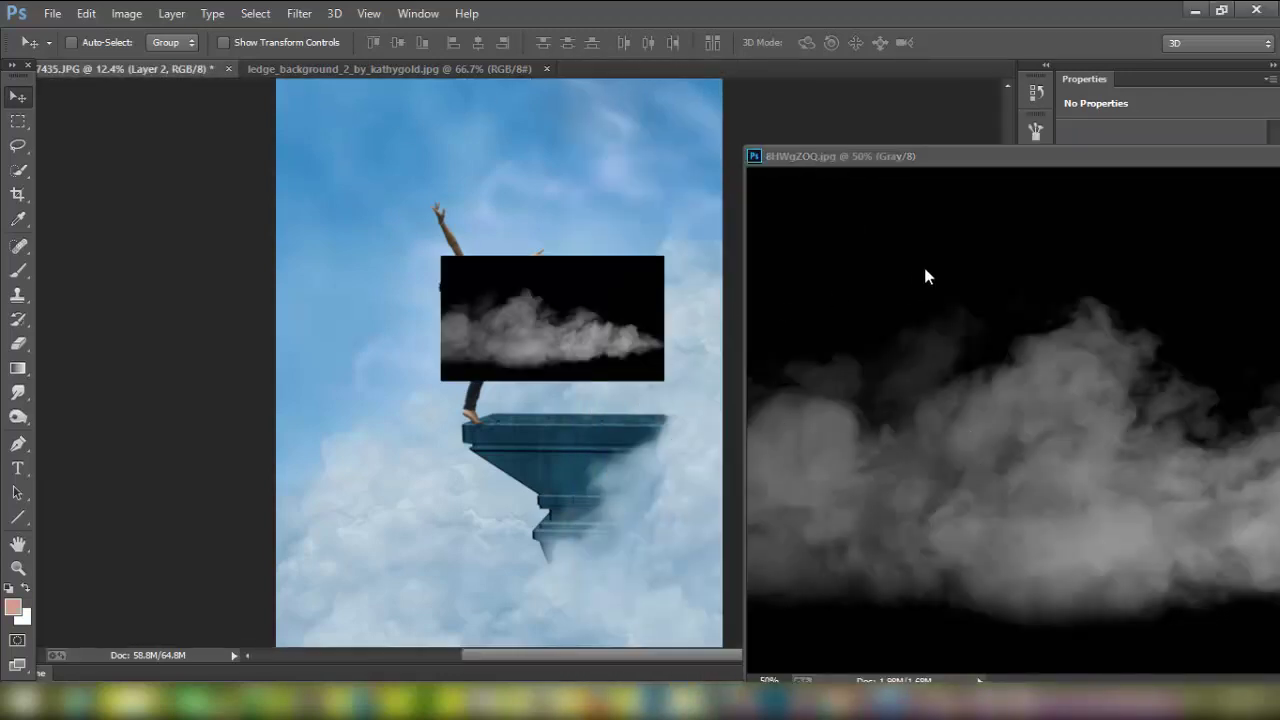
mouse_move(1062, 162)
left_mouse_down()
mouse_move(782, 164)
mouse_move(951, 162)
mouse_move(915, 160)
left_mouse_up()
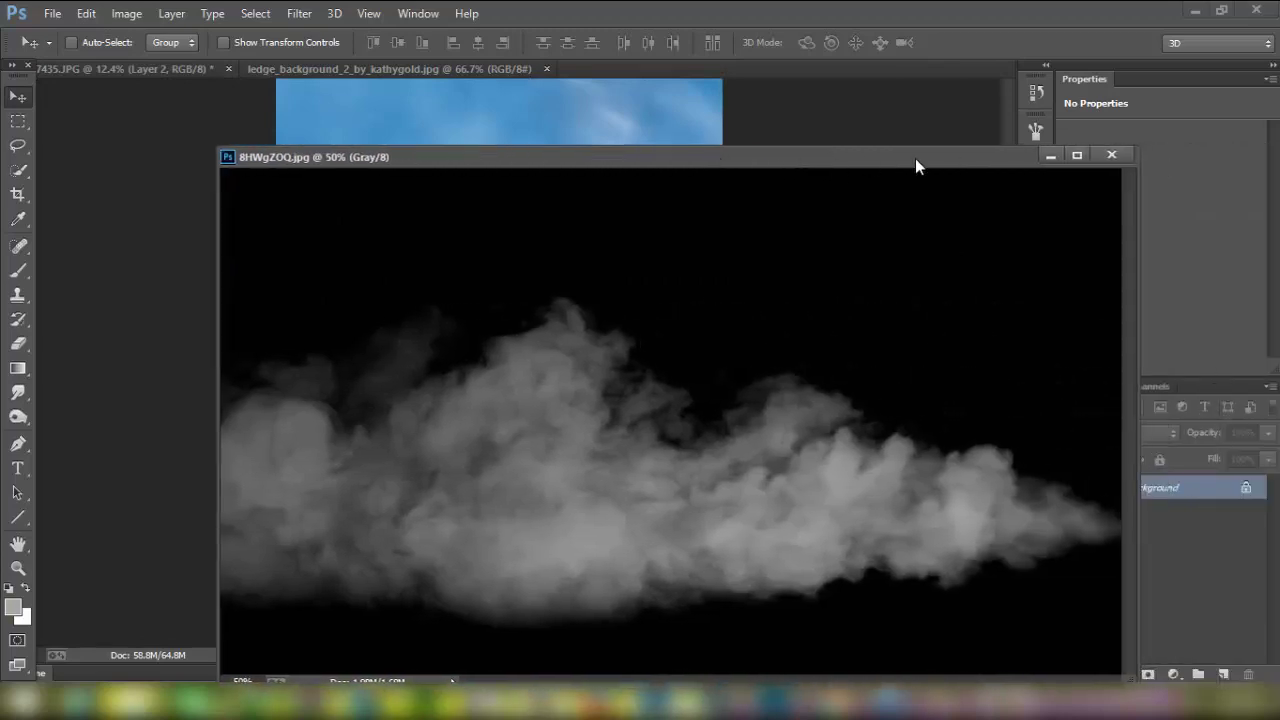
left_click(1111, 156)
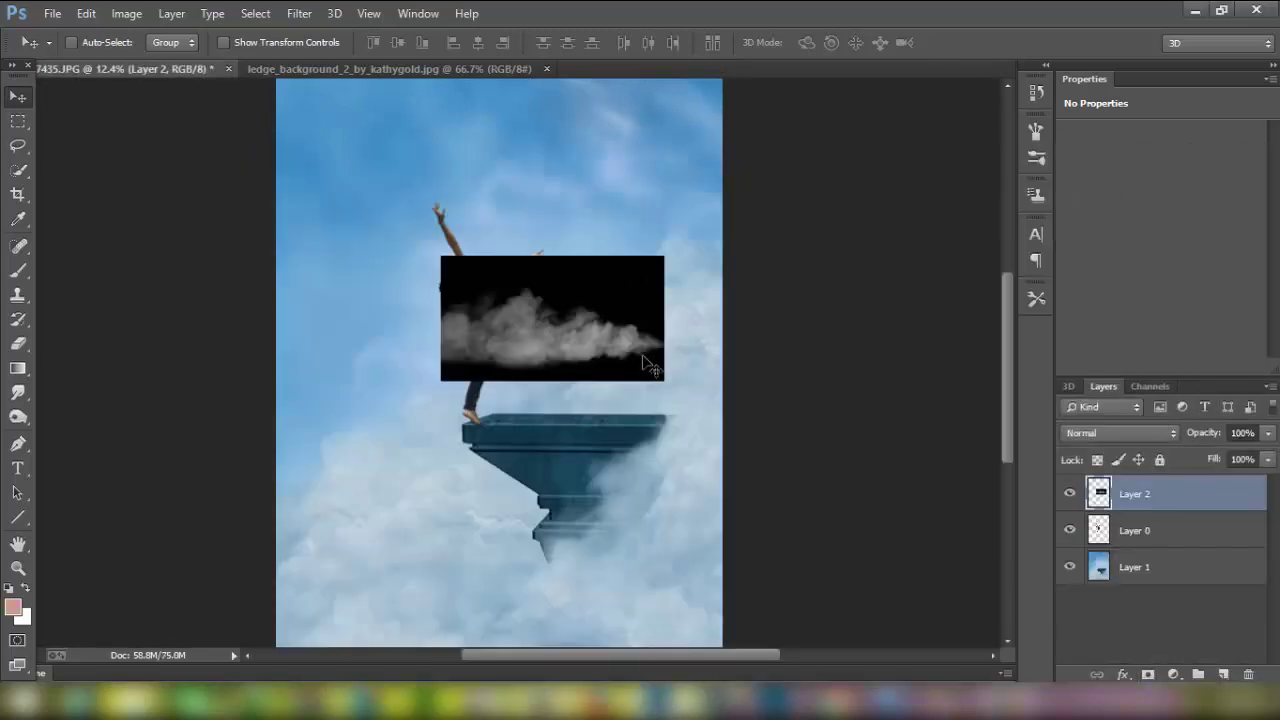
Enlarge the smoke to 200%, rotate it about 24° over the ledge, and blend it in Screen mode.
left_click(318, 43)
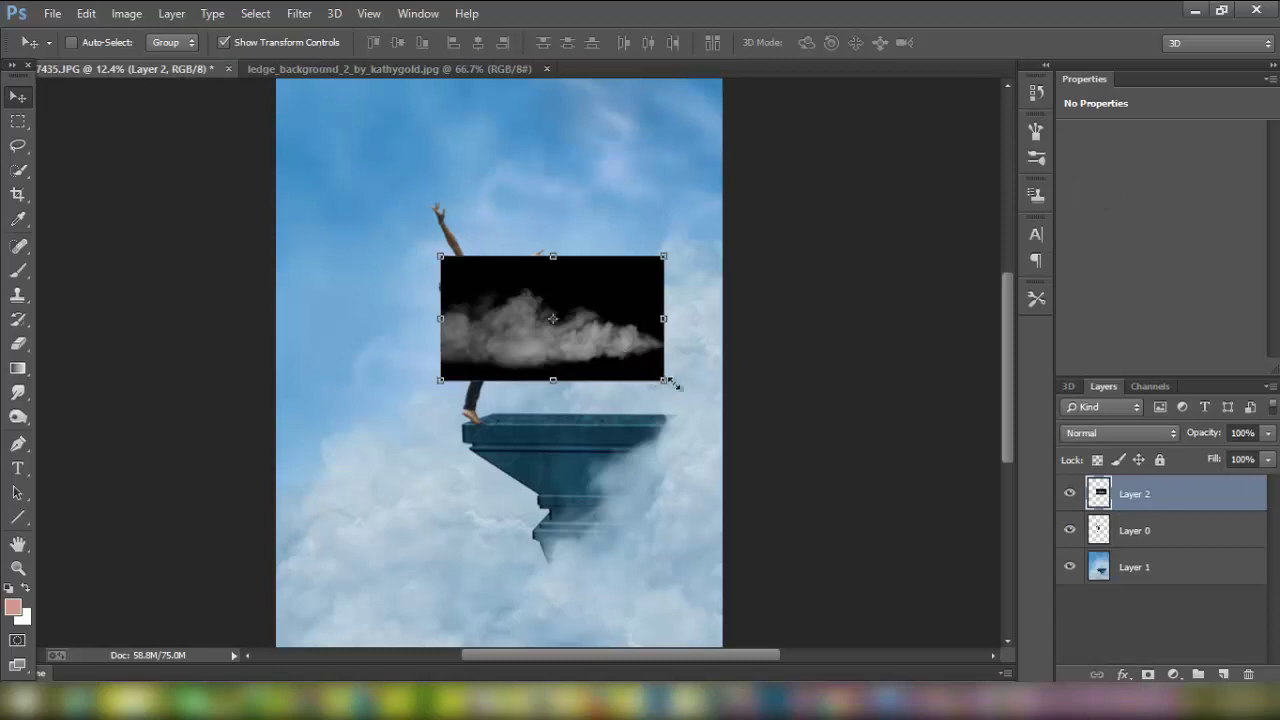
left_click_drag(672, 383, 857, 557)
left_click_drag(929, 357, 929, 417)
left_click_drag(817, 440, 777, 494)
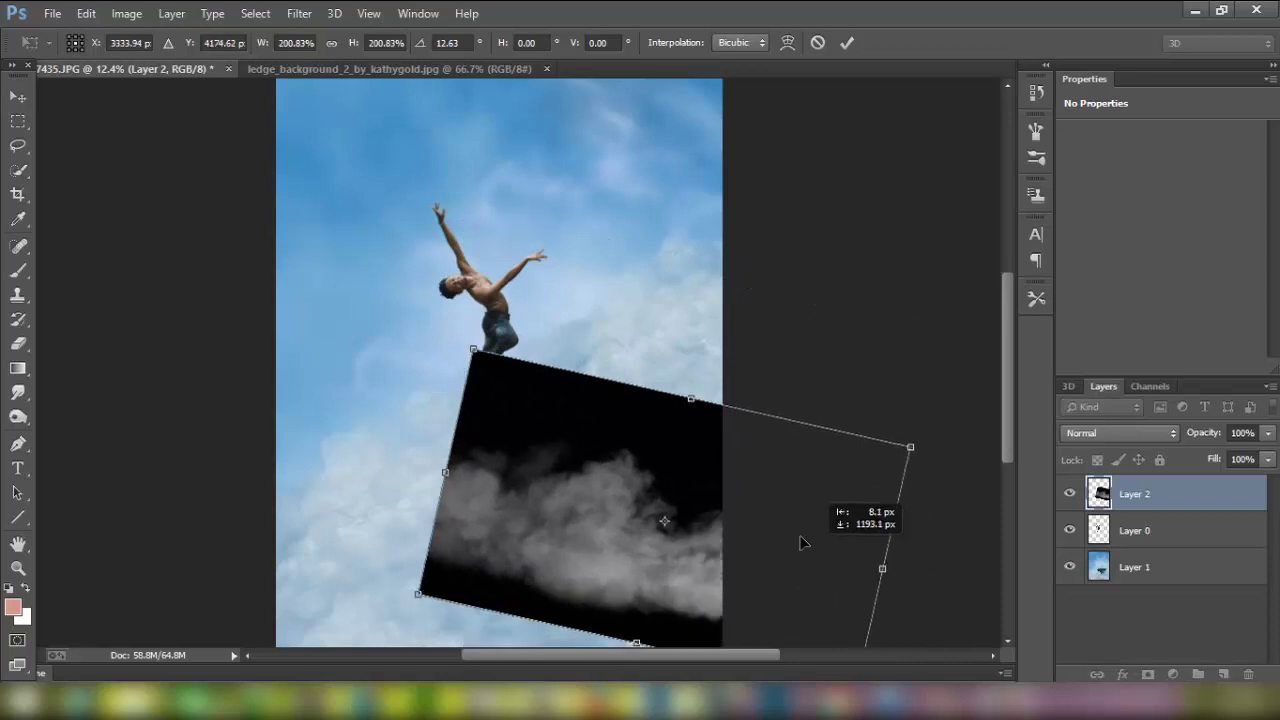
left_click_drag(920, 411, 918, 458)
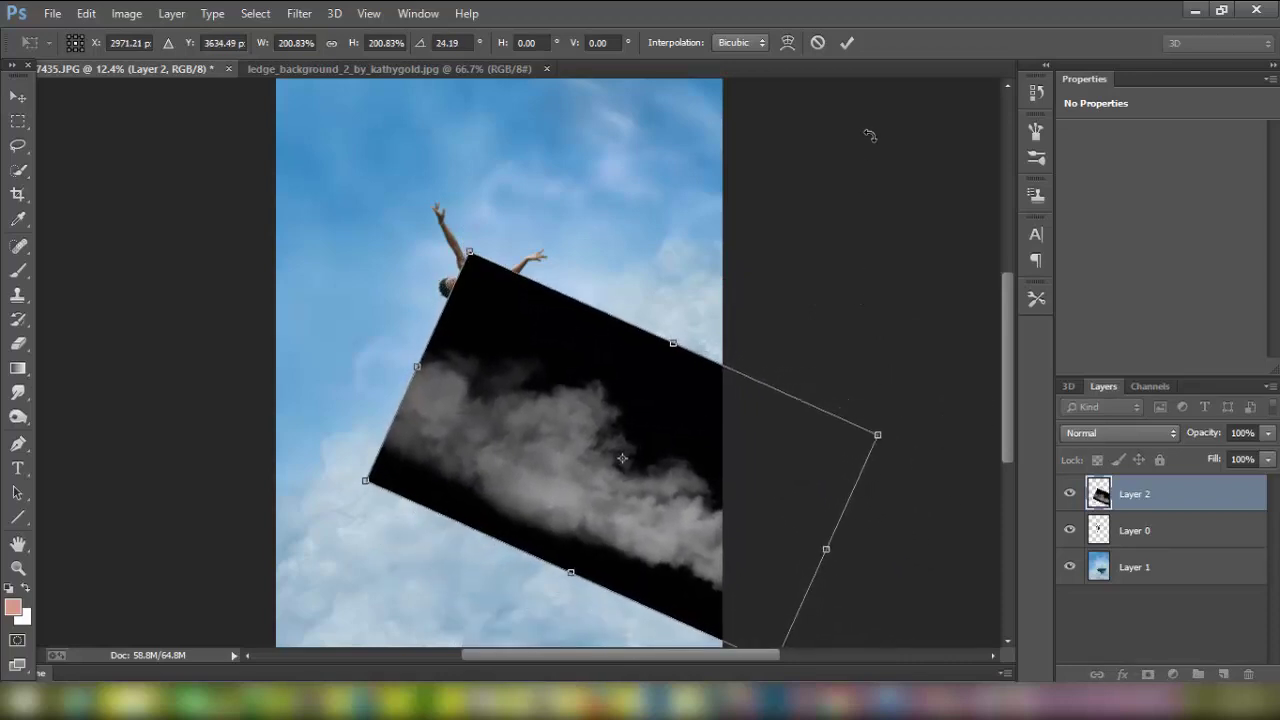
left_click(846, 42)
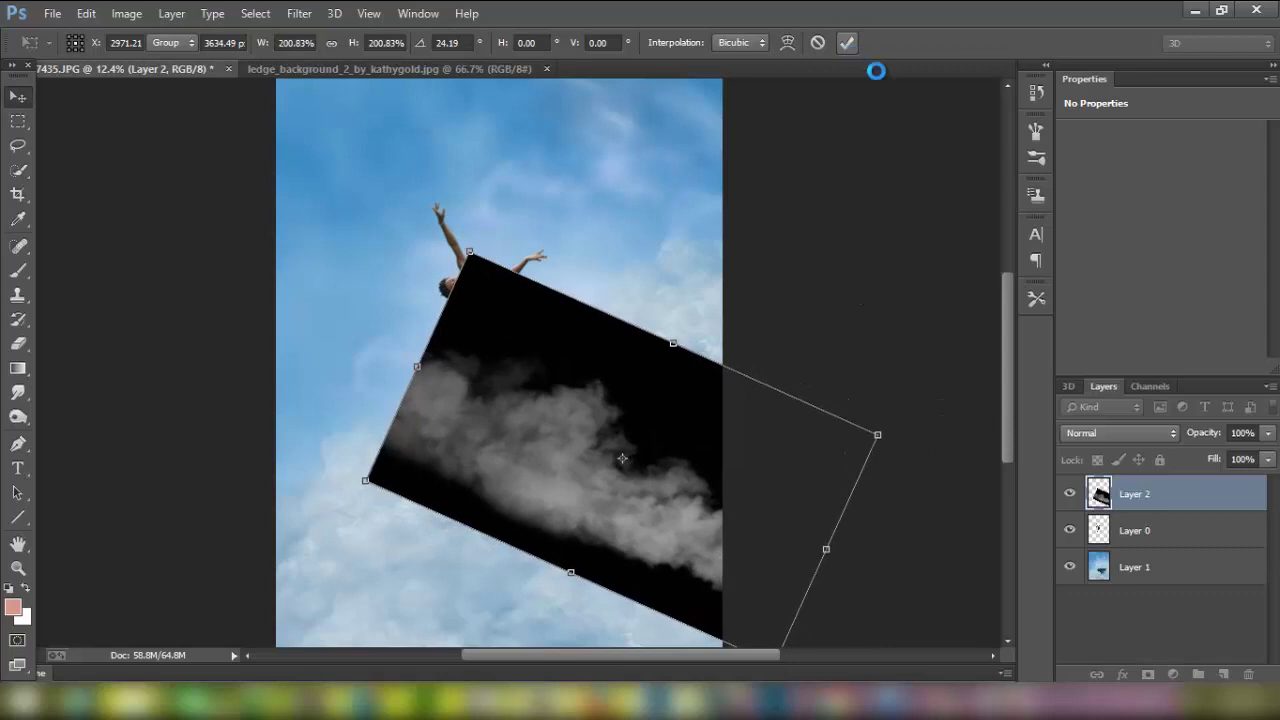
left_click(1115, 428)
left_click(1093, 162)
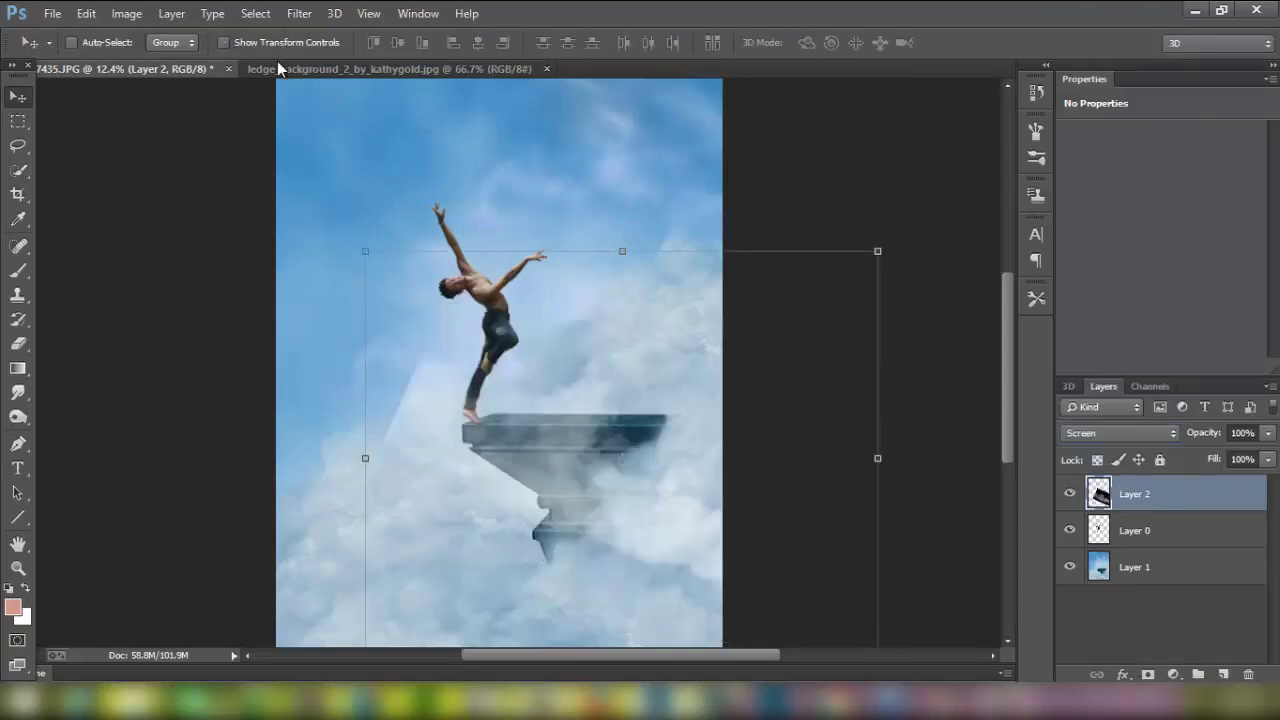
left_click(28, 344)
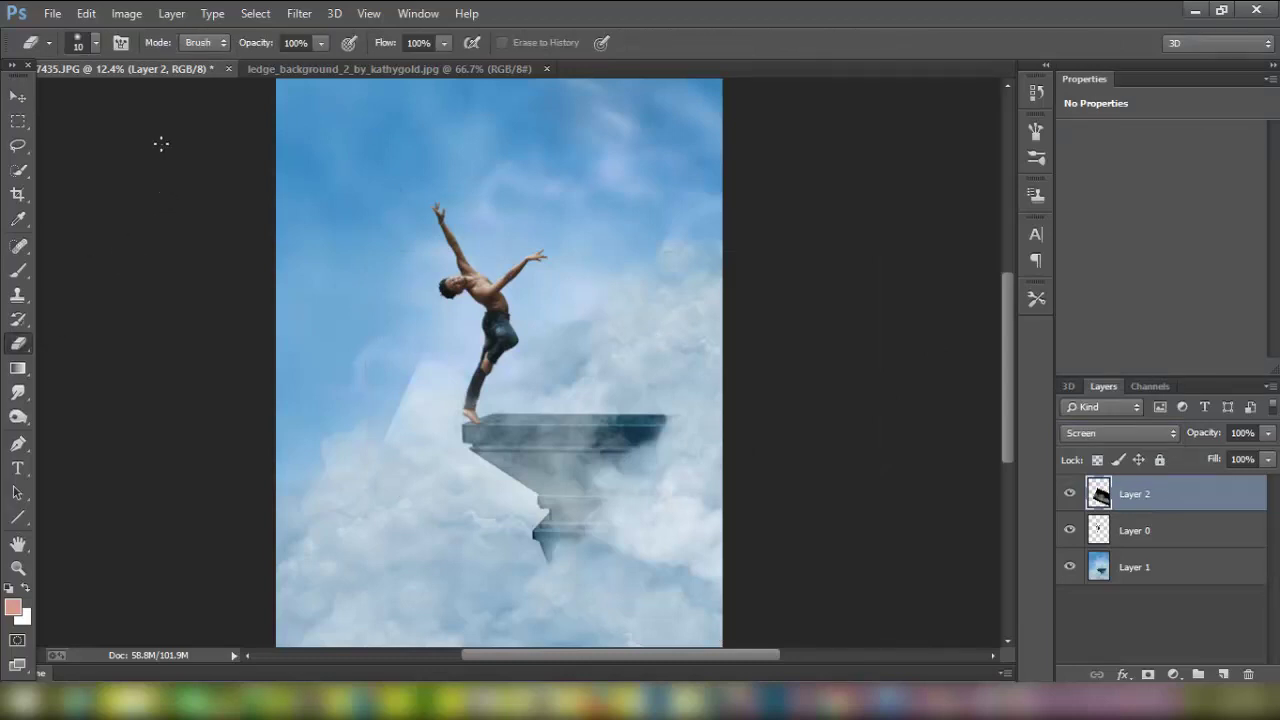
left_click(93, 45)
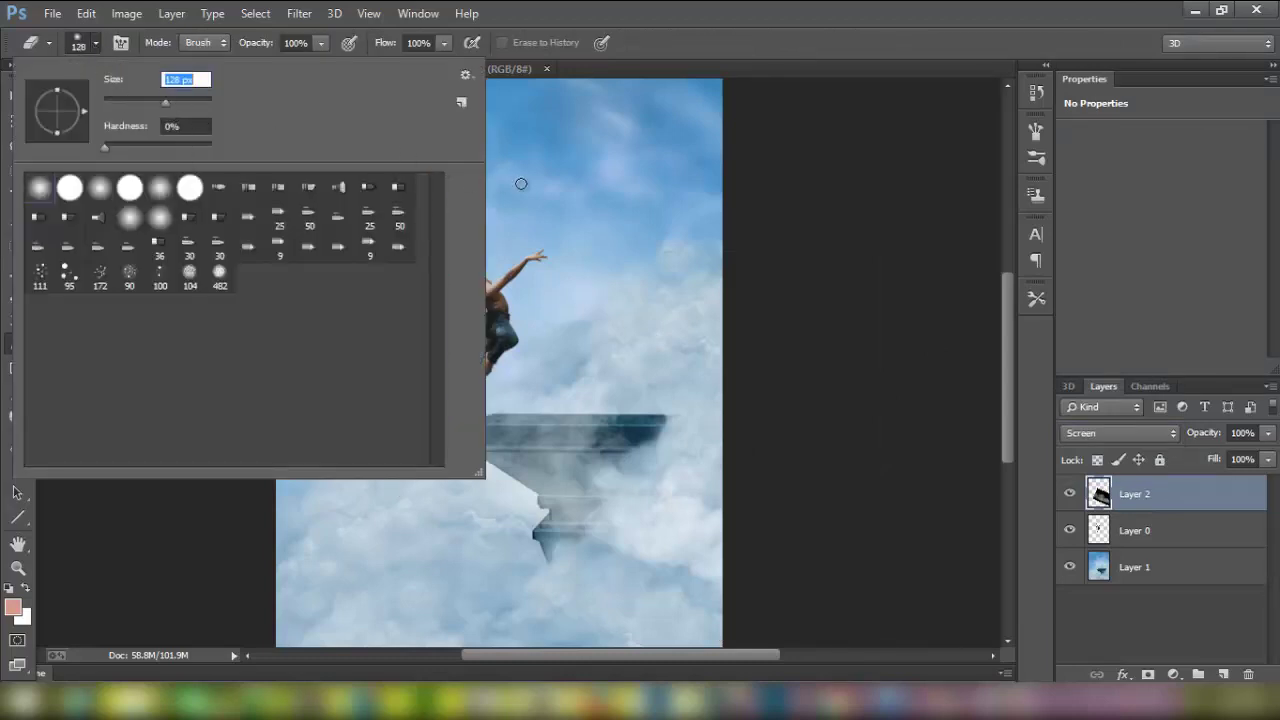
left_click(203, 99)
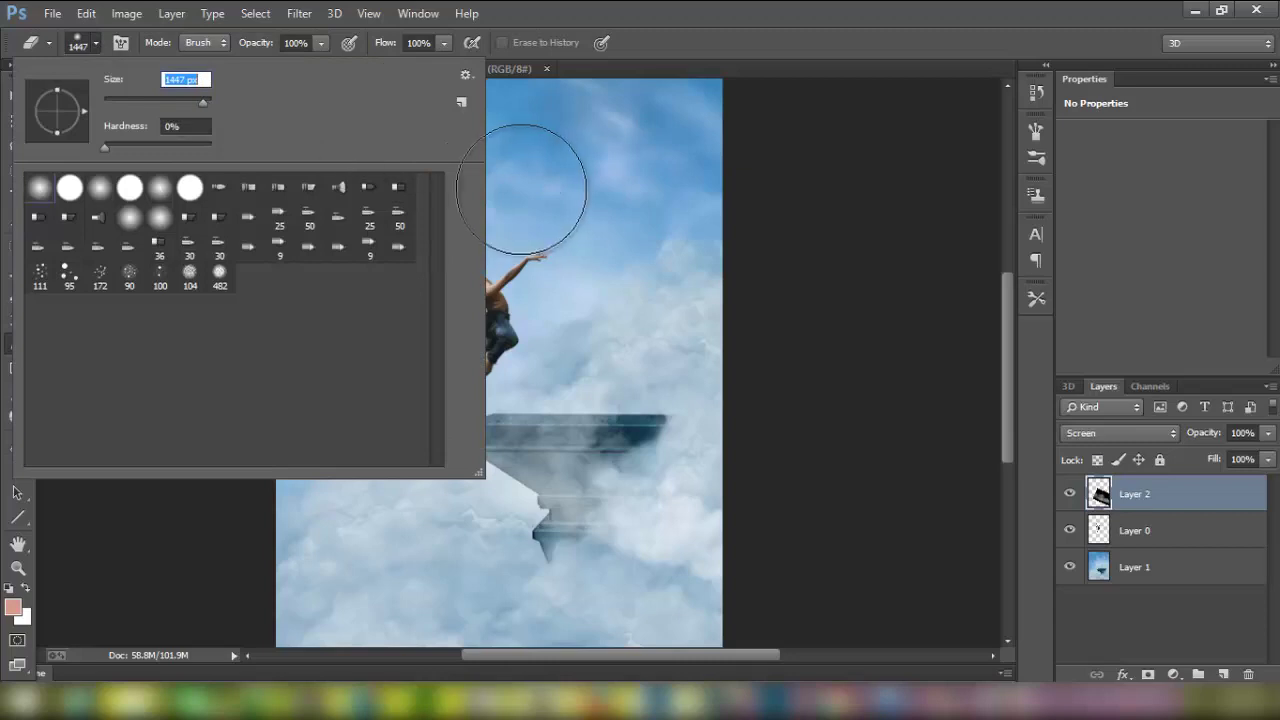
left_click(660, 55)
mouse_move(371, 320)
left_mouse_down()
mouse_move(314, 520)
mouse_move(320, 380)
mouse_move(343, 380)
left_mouse_up()
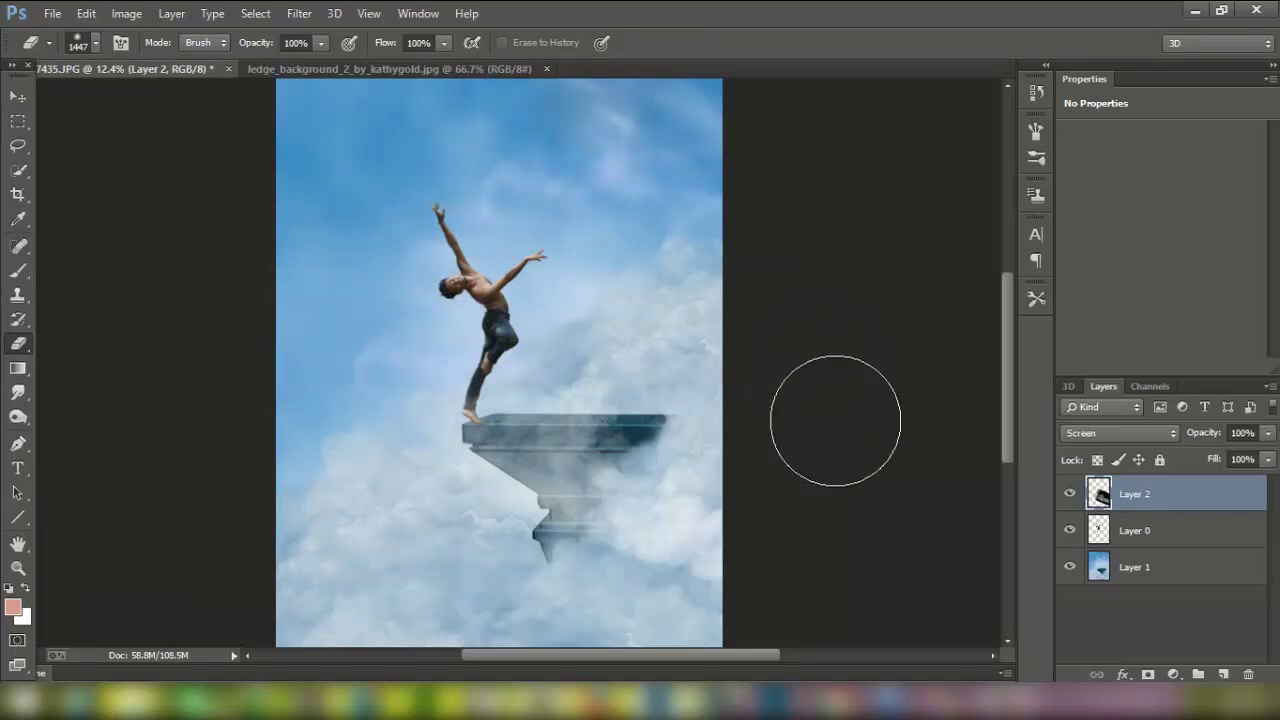
mouse_move(604, 626)
left_mouse_down()
mouse_move(600, 606)
mouse_move(686, 634)
left_mouse_up()
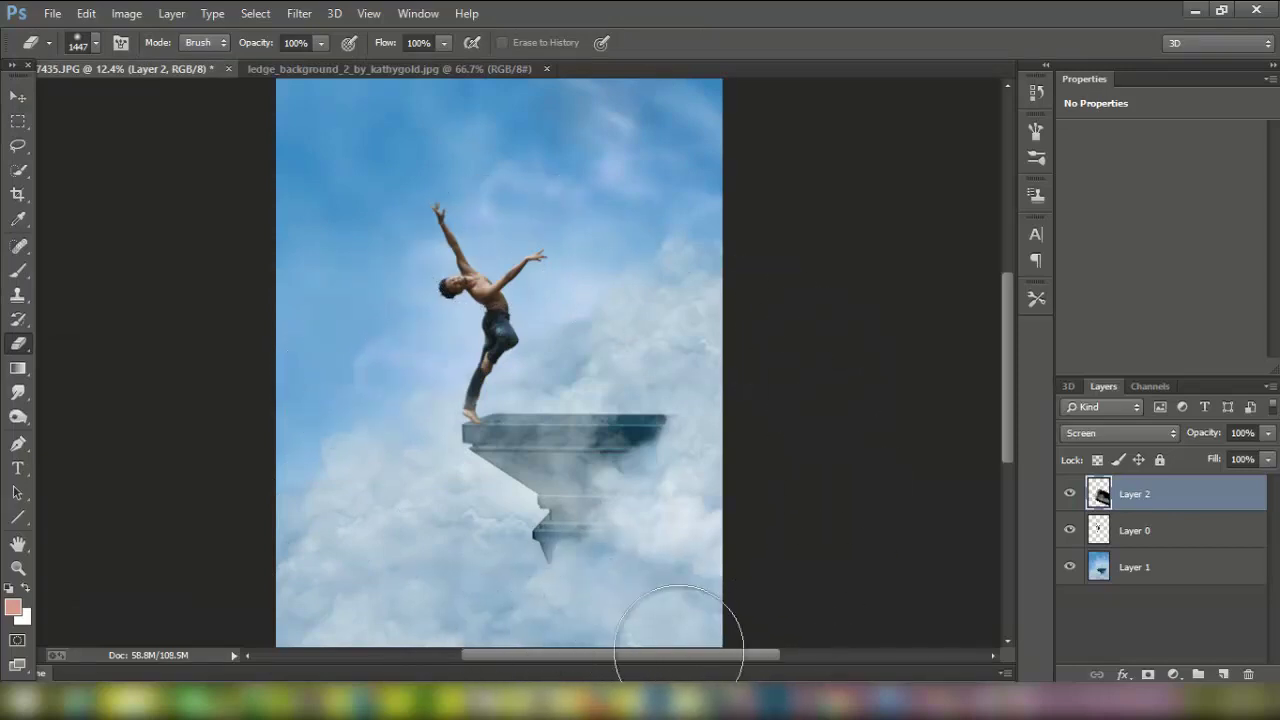
left_click_drag(750, 421, 743, 400)
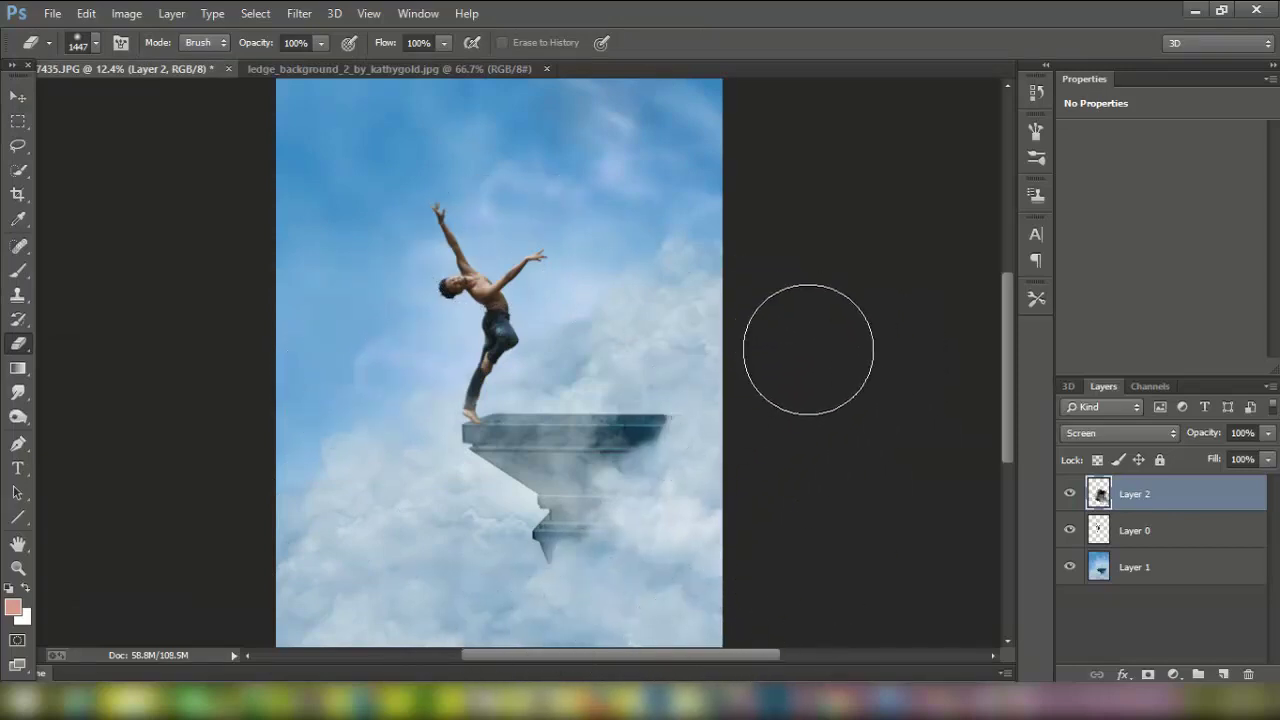
left_click(14, 97)
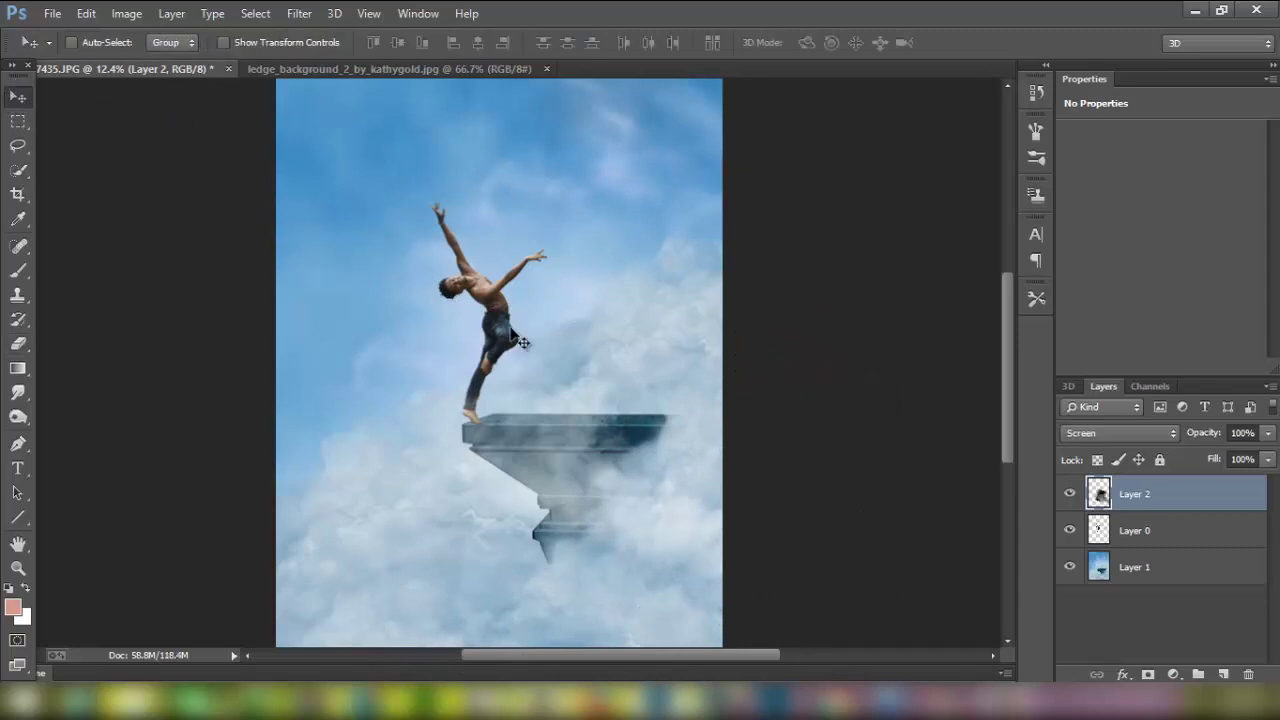
left_click(1071, 494)
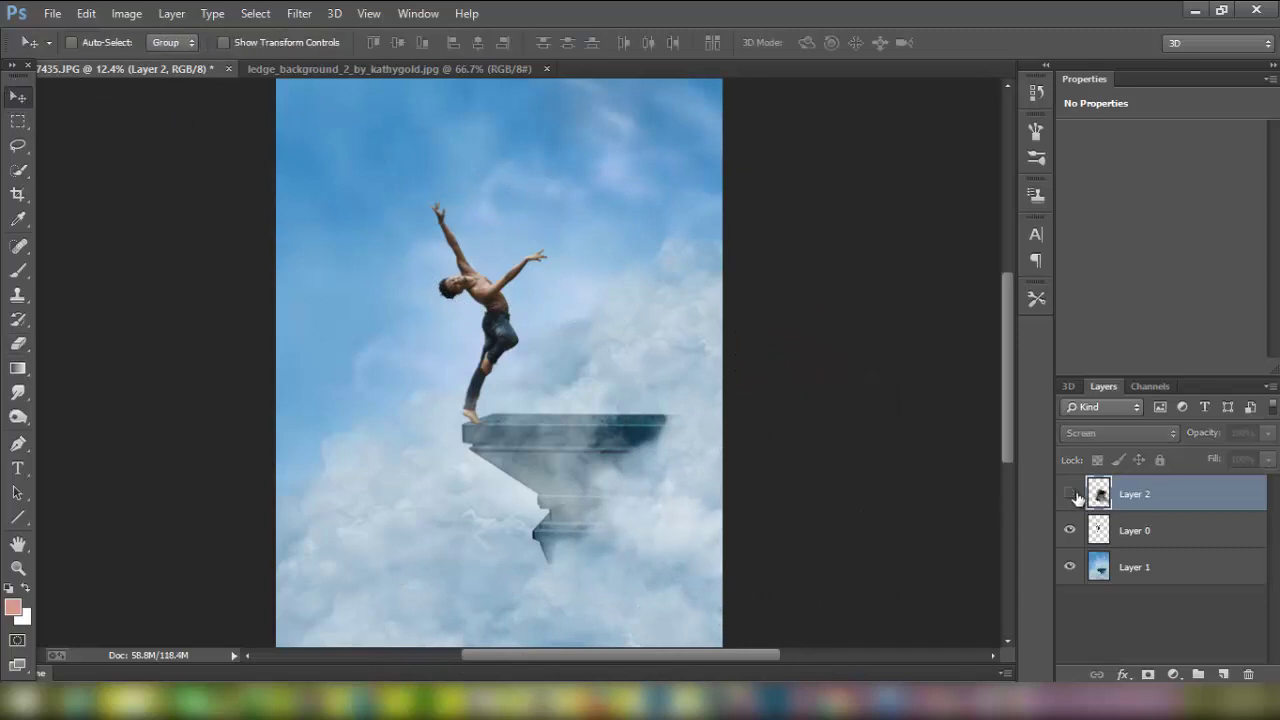
left_click(1071, 494)
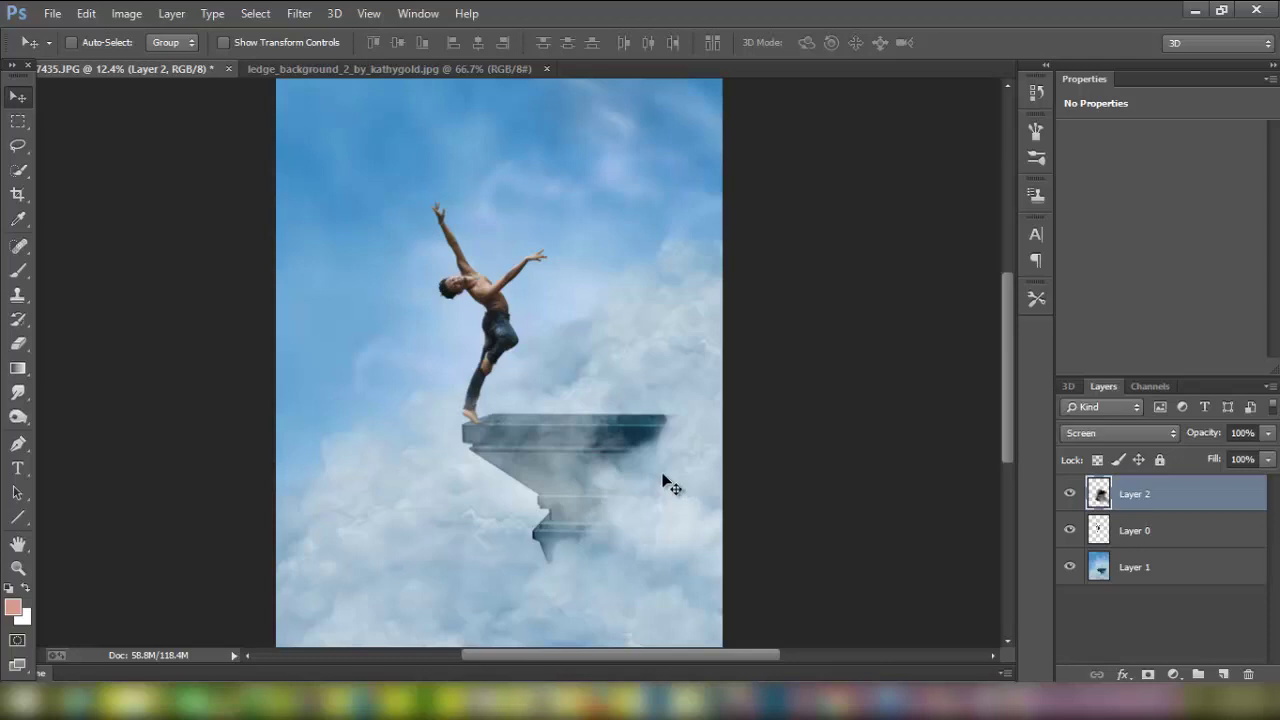
left_click(1137, 521)
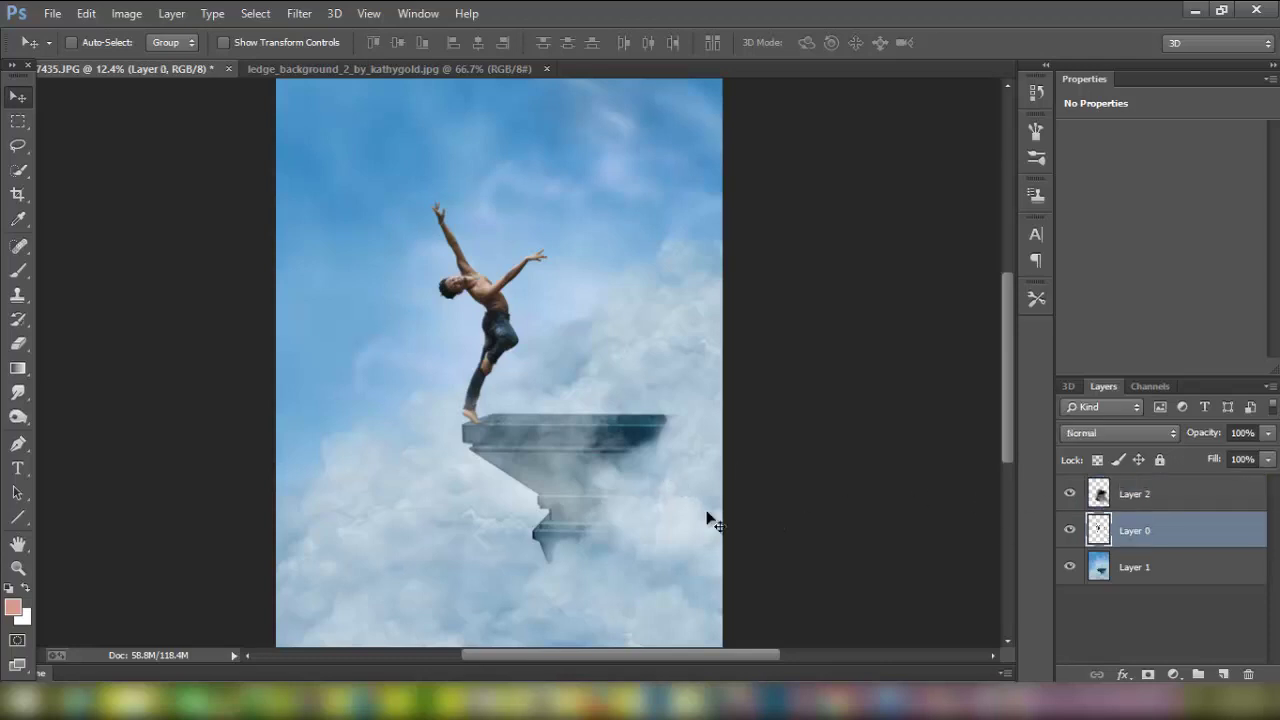
Dodge the dancer's chest and armpit at Midtones, 13% exposure.
right_click(24, 418)
left_click(80, 416)
scroll(458, 314, "up", 1, "alt")
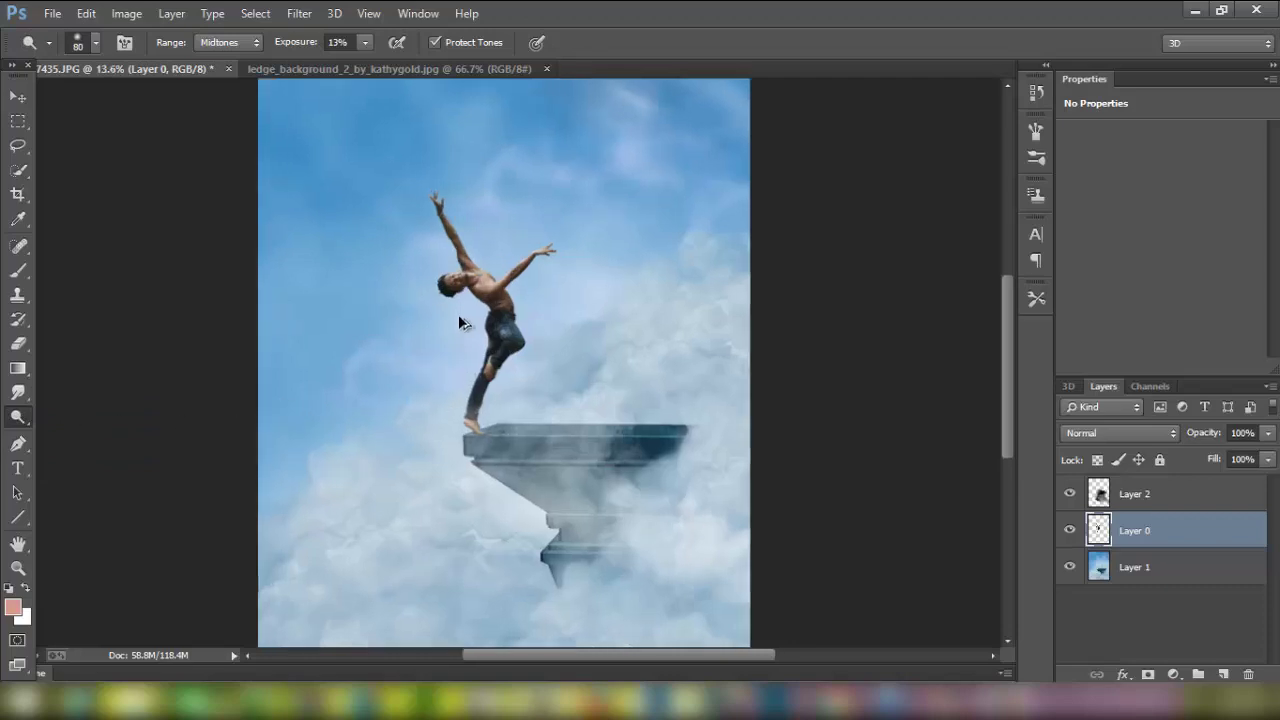
scroll(461, 320, "up", 7, "alt")
scroll(535, 270, "up", 6, "alt")
mouse_move(535, 263)
left_mouse_down()
mouse_move(477, 250)
mouse_move(485, 225)
mouse_move(531, 292)
left_mouse_up()
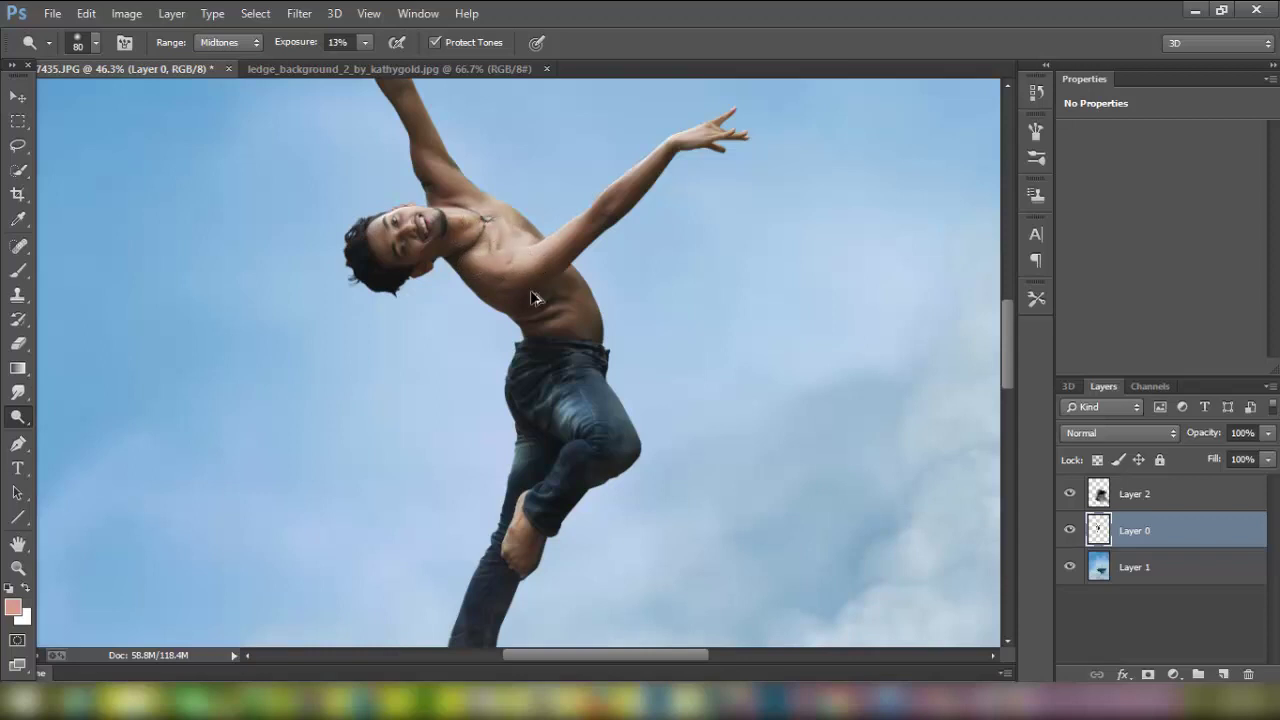
scroll(533, 297, "down", 4, "alt")
scroll(532, 294, "down", 3, "alt")
scroll(531, 291, "down", 1, "alt")
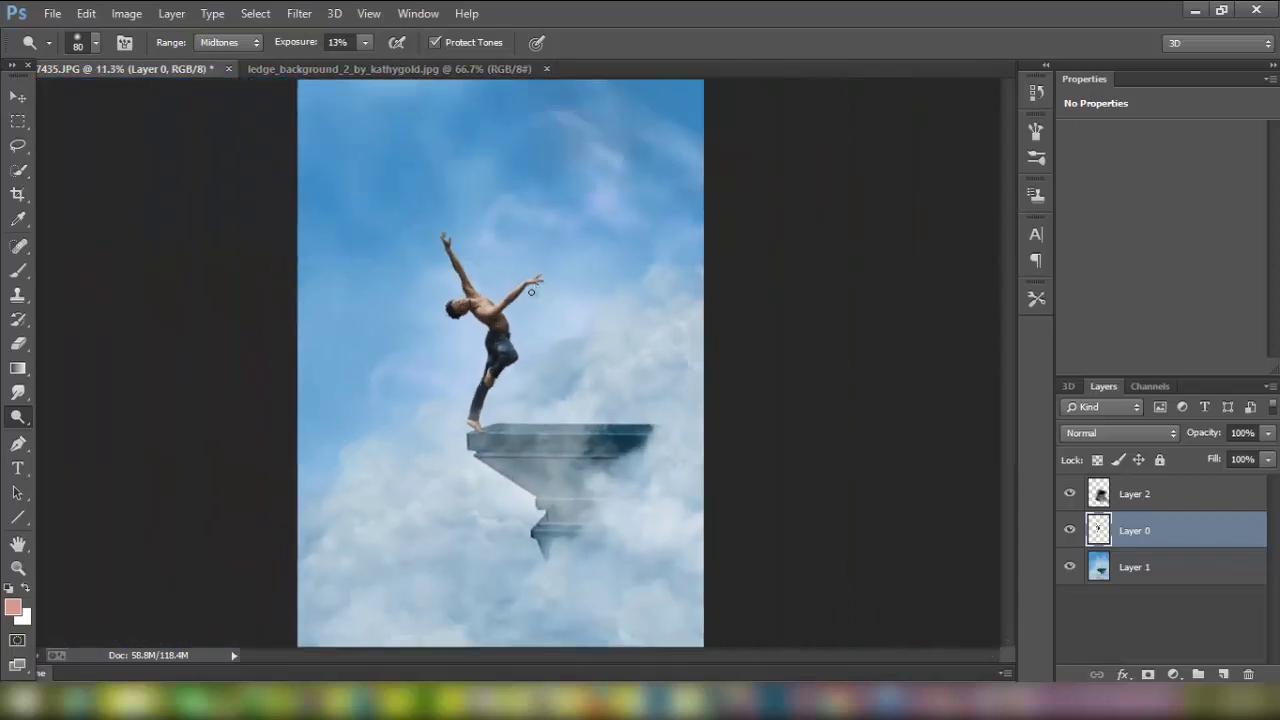
Flatten all layers into a single Background via Layer 2's context menu.
left_click(18, 97)
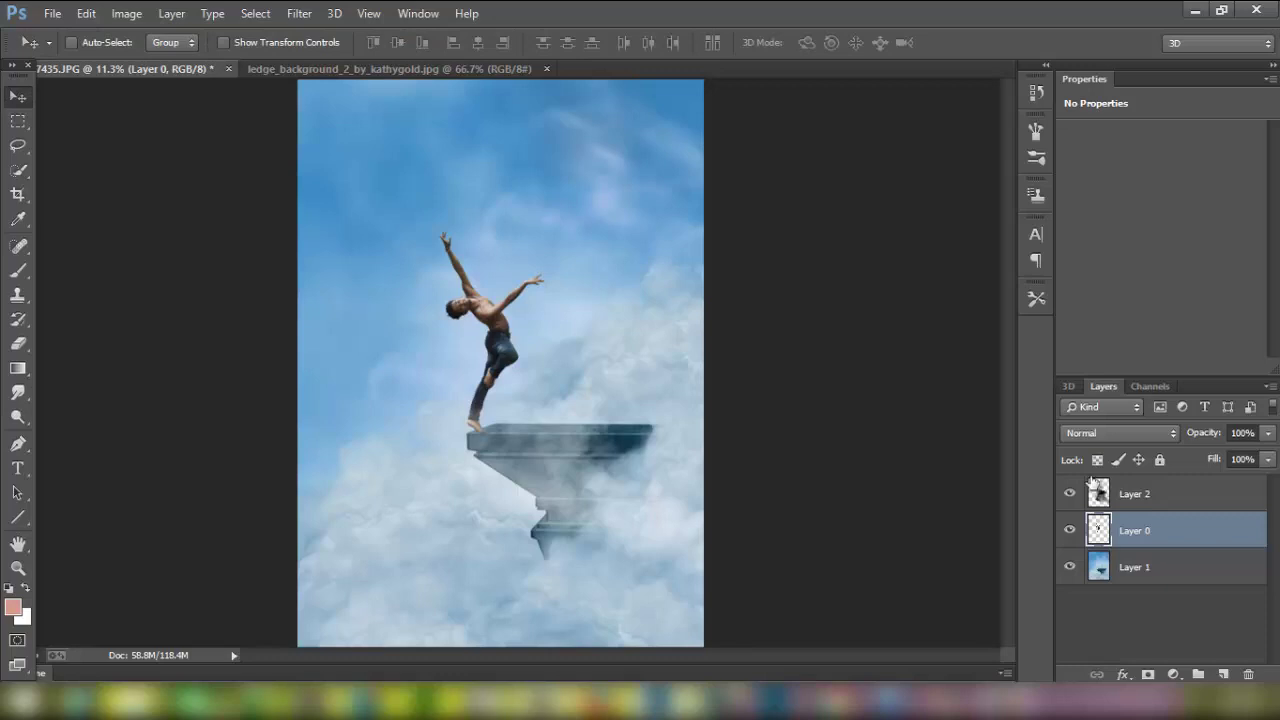
left_click(1166, 505)
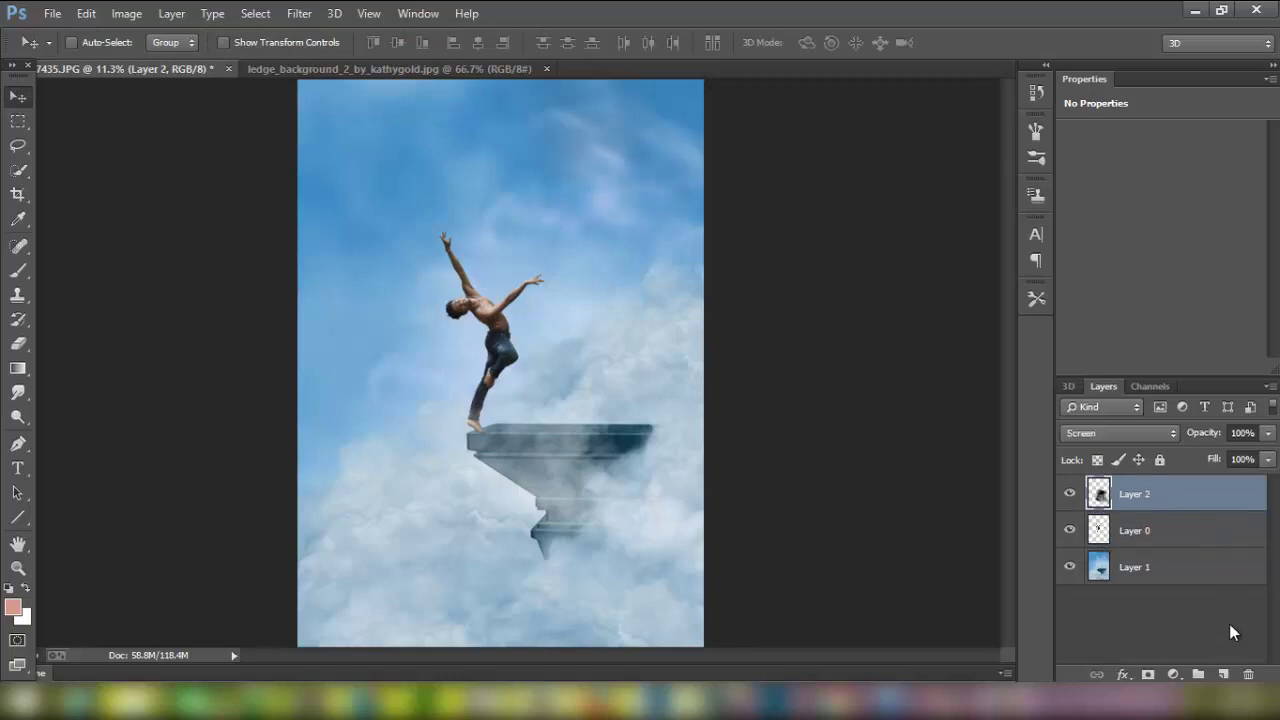
right_click(1179, 493)
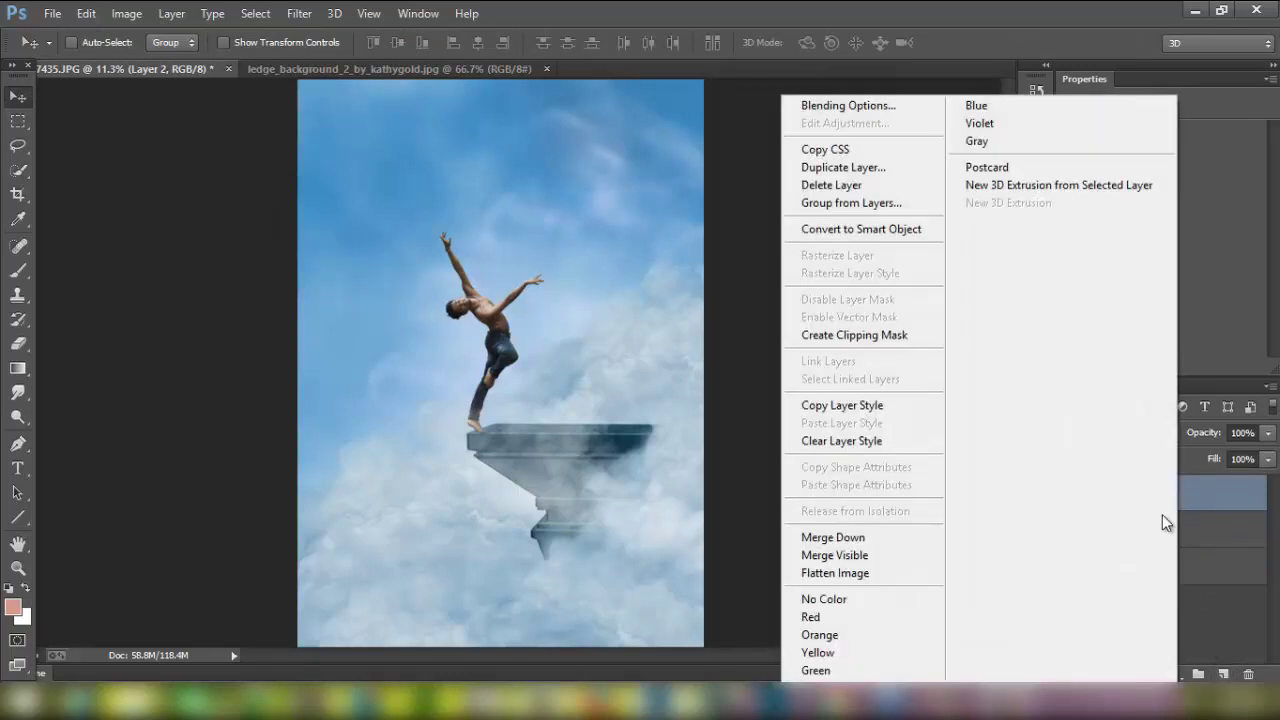
left_click(911, 573)
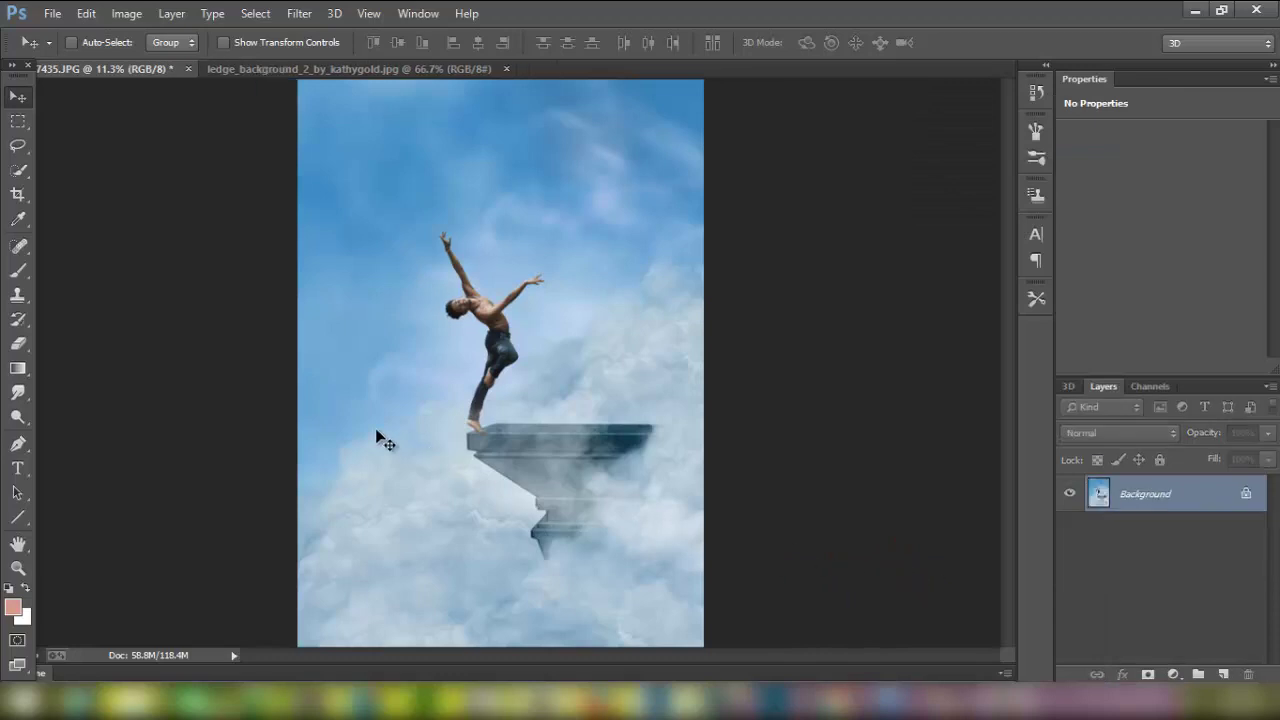
left_click(299, 13)
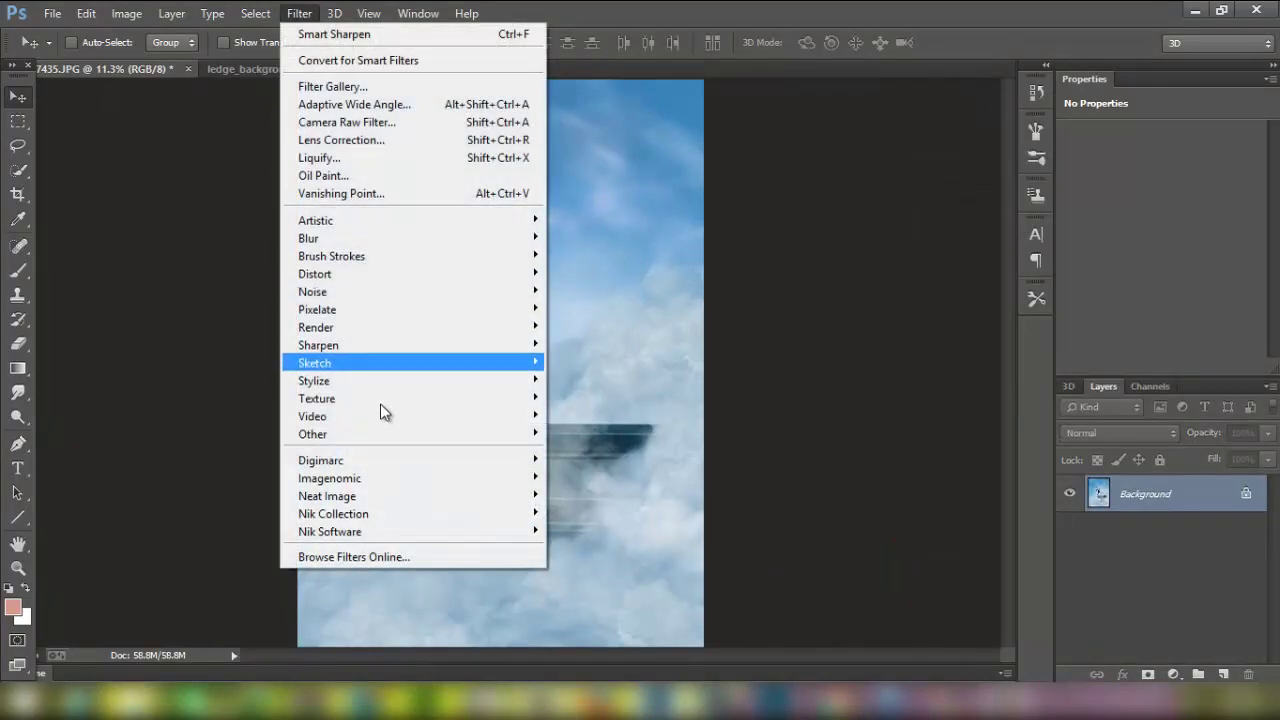
mouse_move(333, 513)
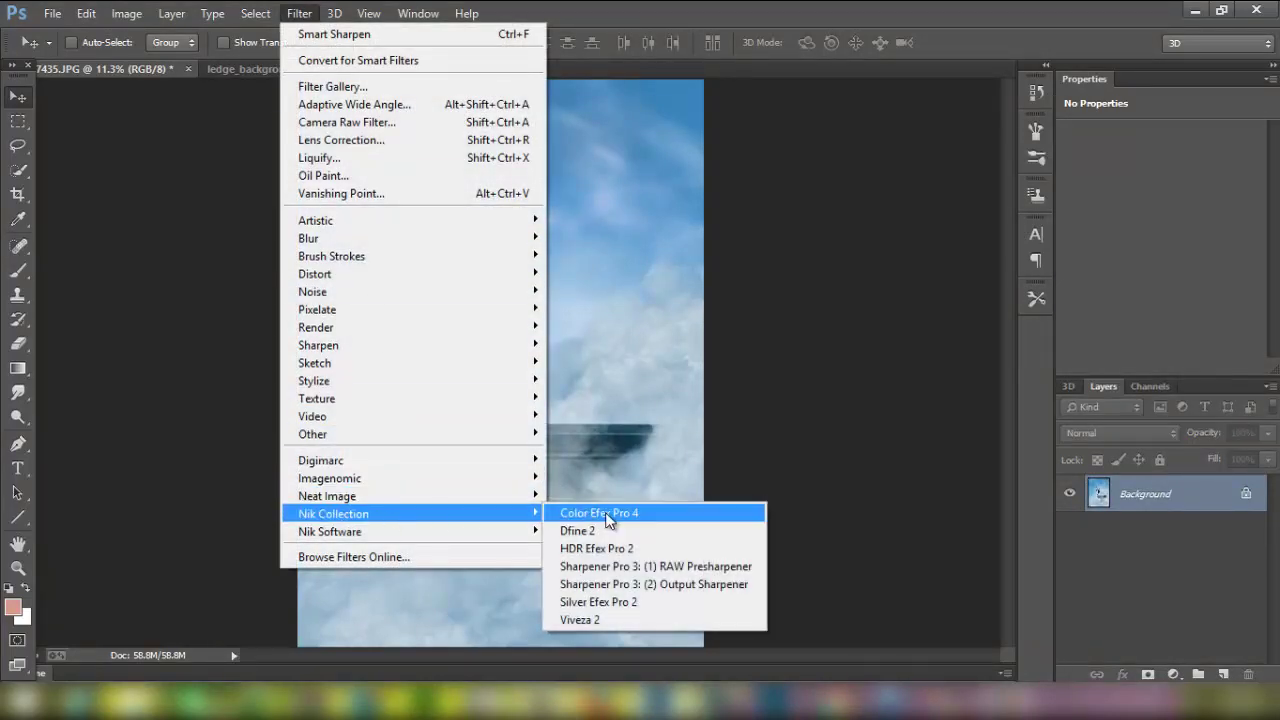
Apply a Cyan Photo Filter at 15% density to the whole image.
left_click(796, 249)
left_click(126, 13)
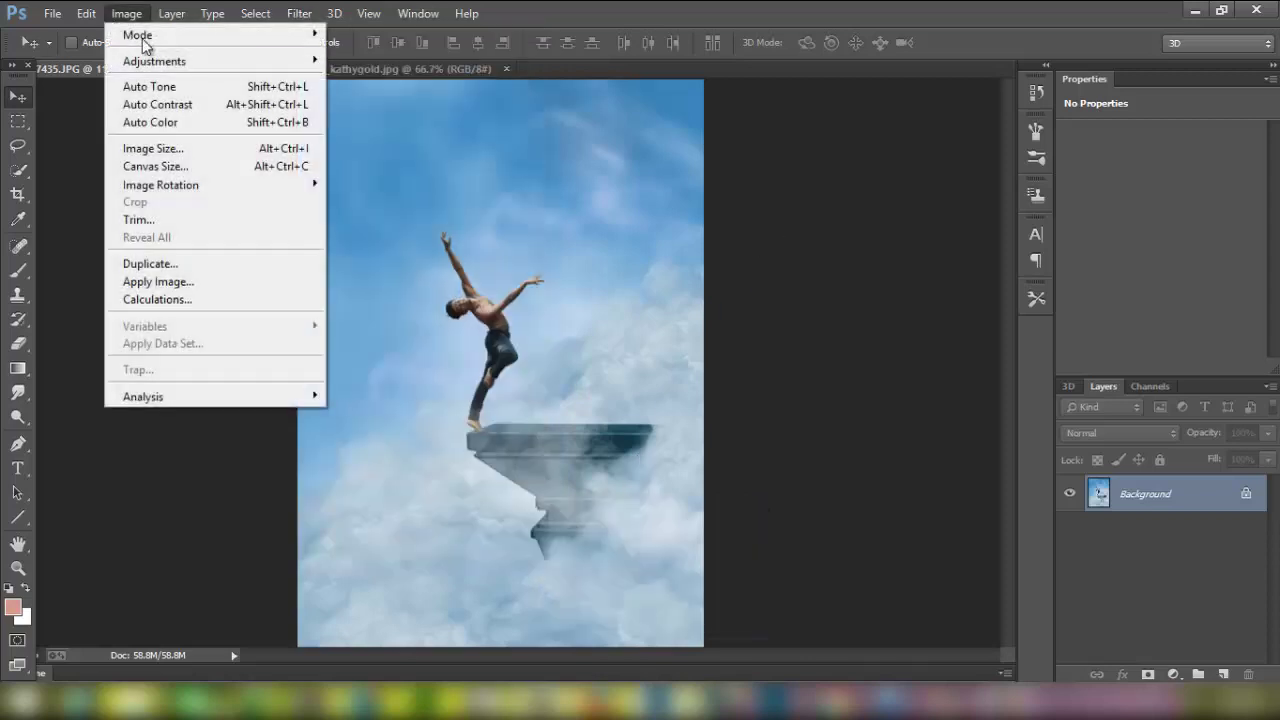
mouse_move(154, 61)
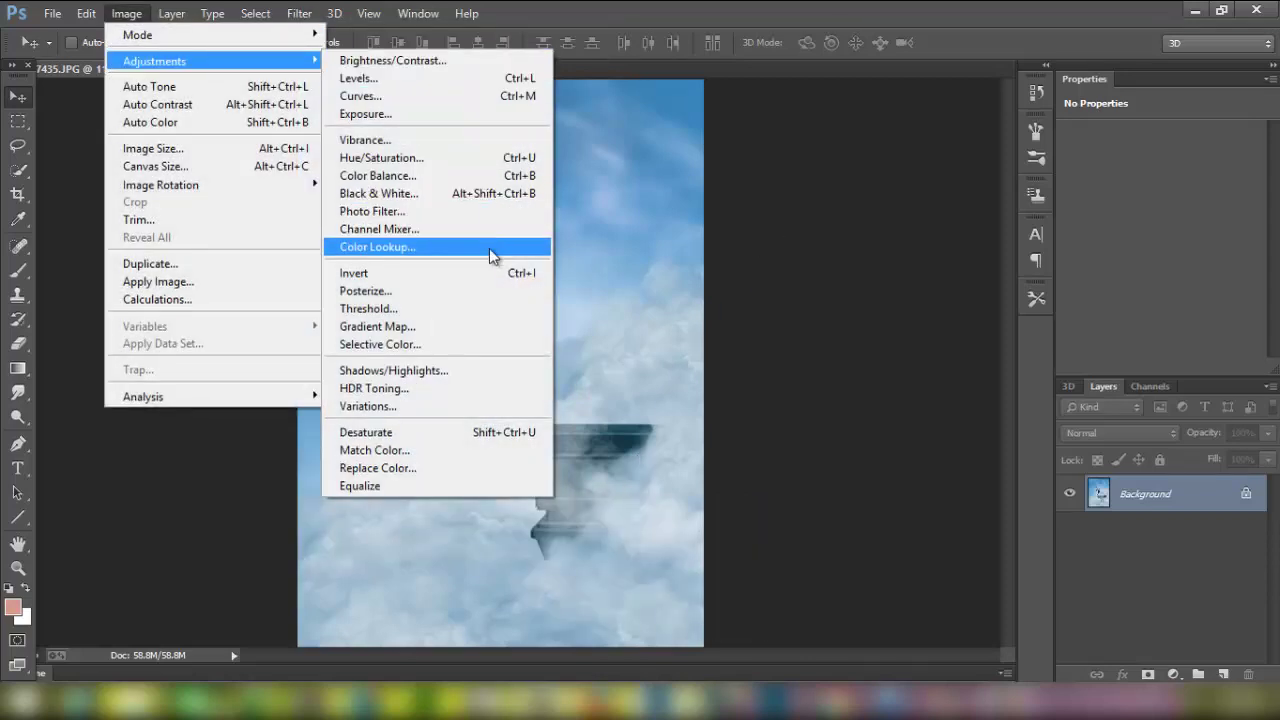
left_click(484, 216)
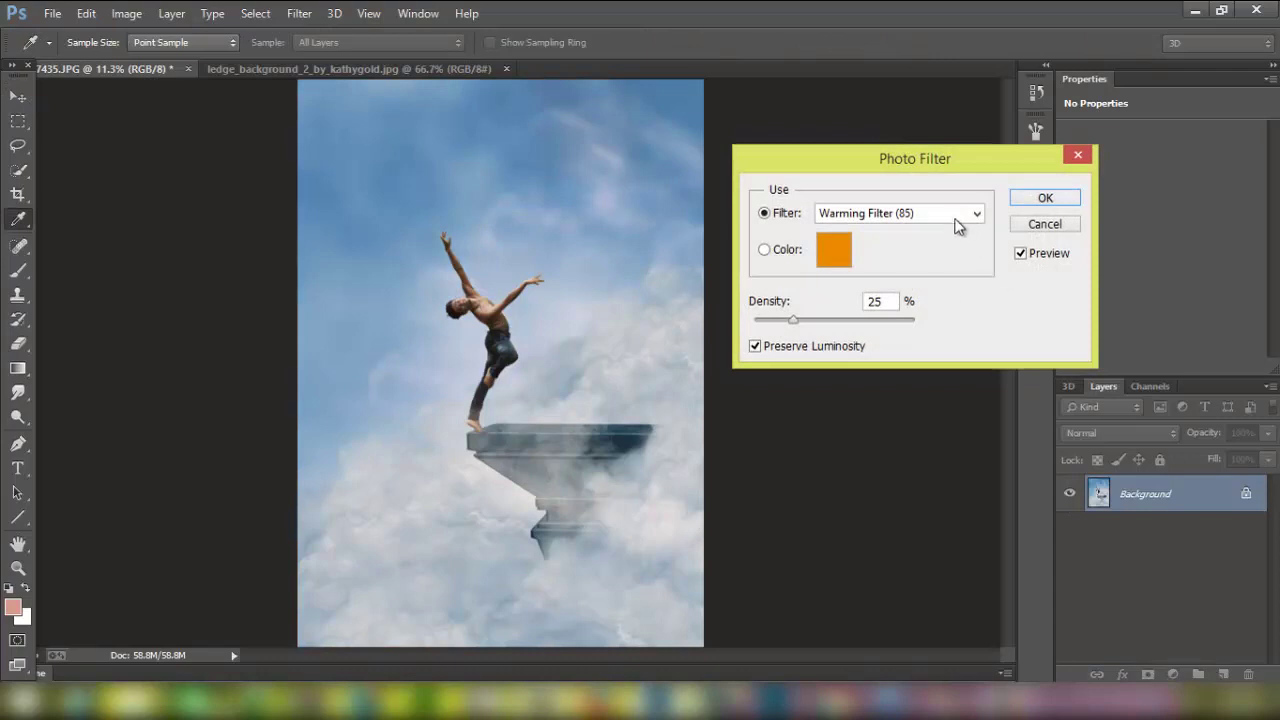
left_click(954, 216)
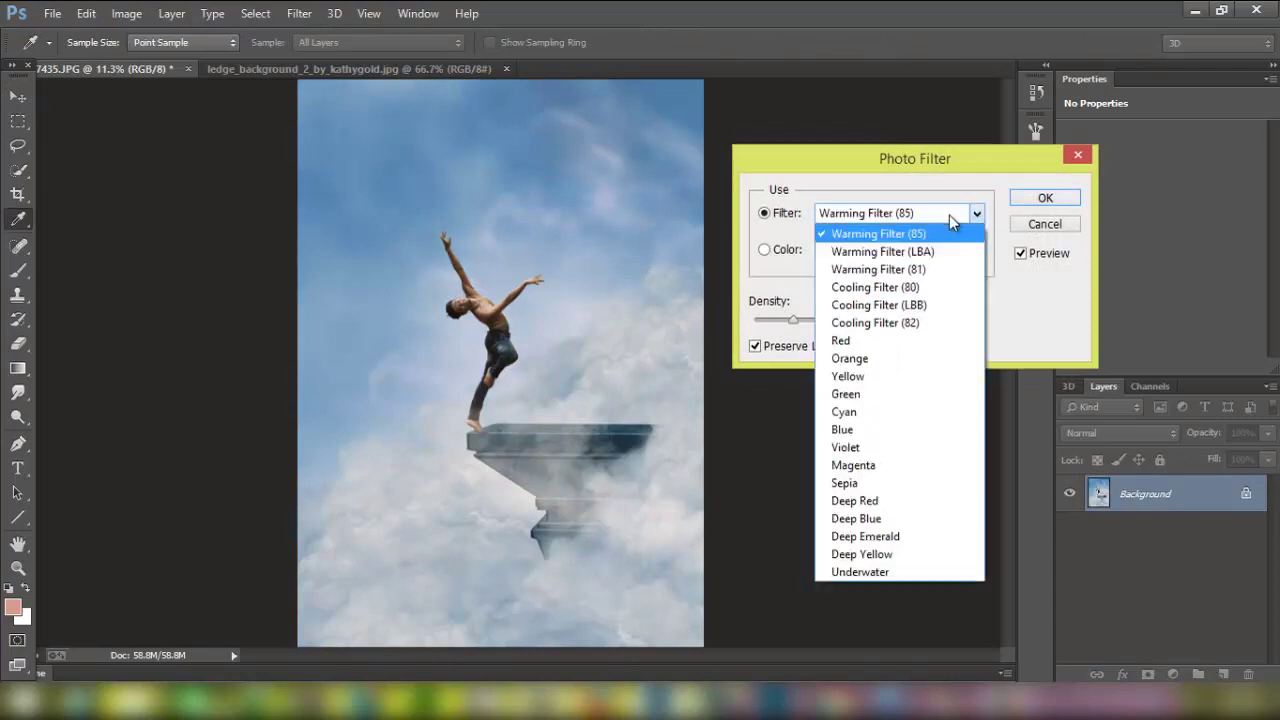
left_click(904, 410)
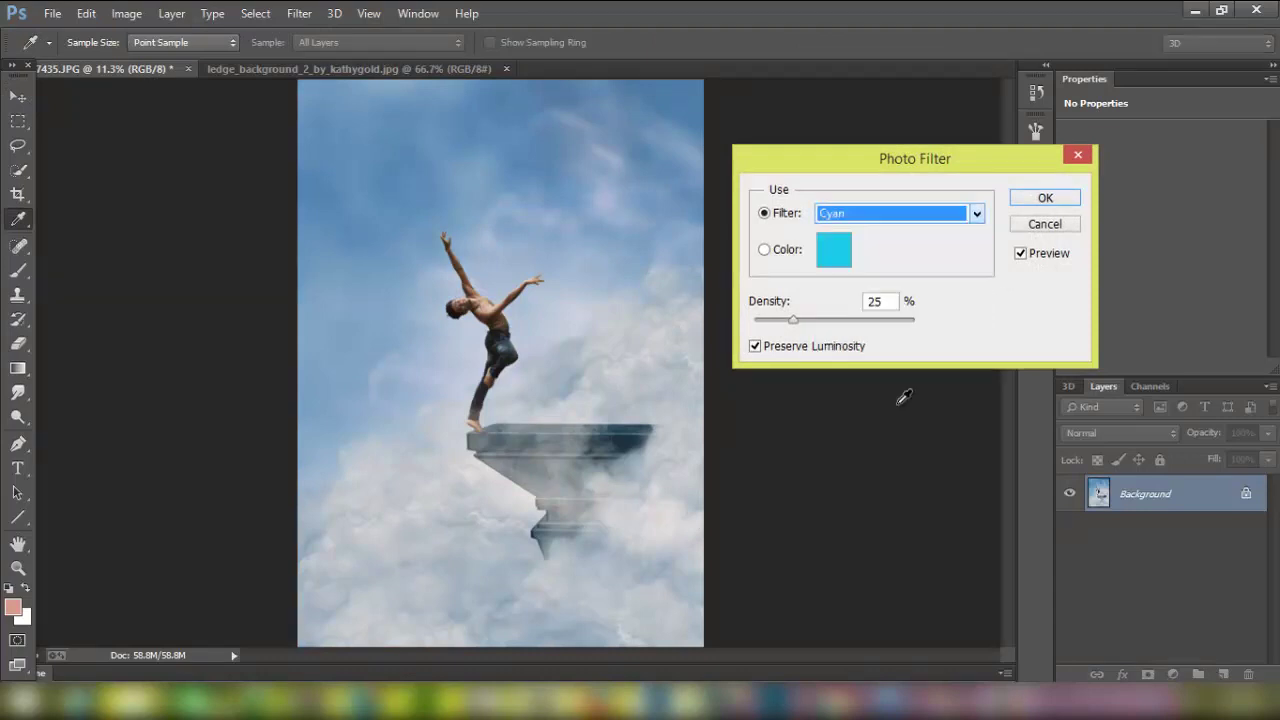
left_click(888, 300)
type("15")
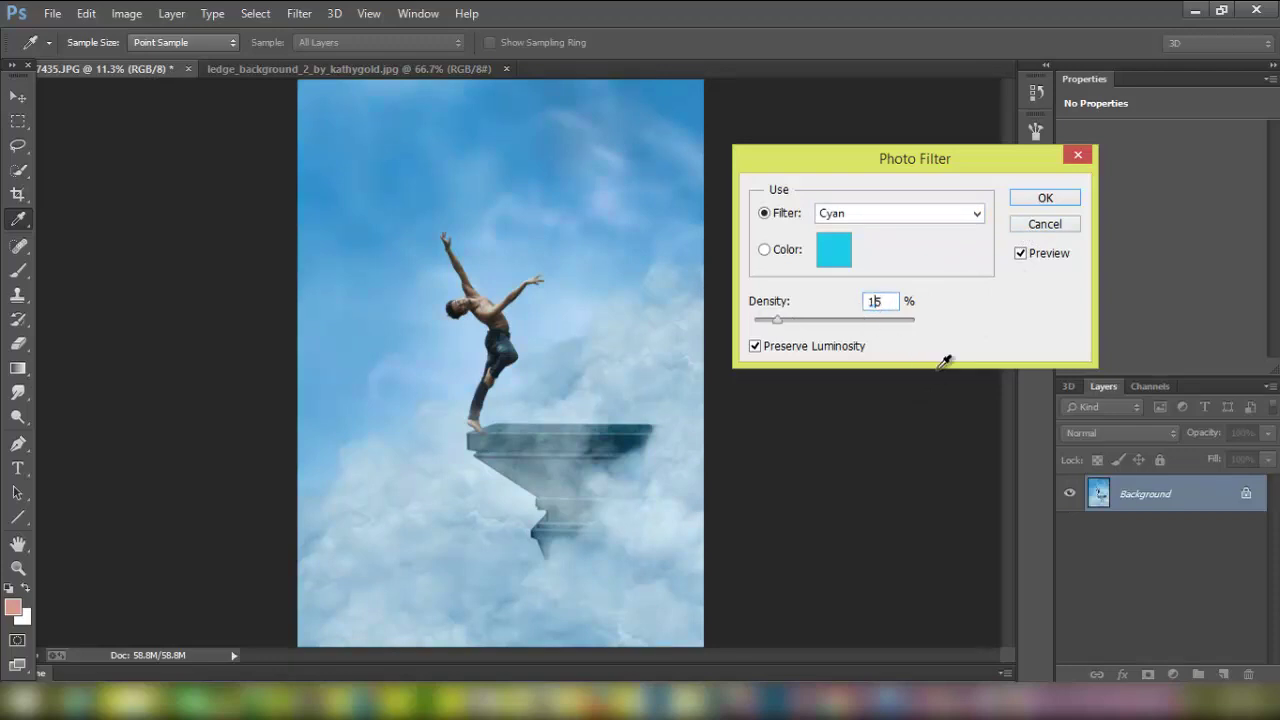
left_click(1036, 197)
key("v")
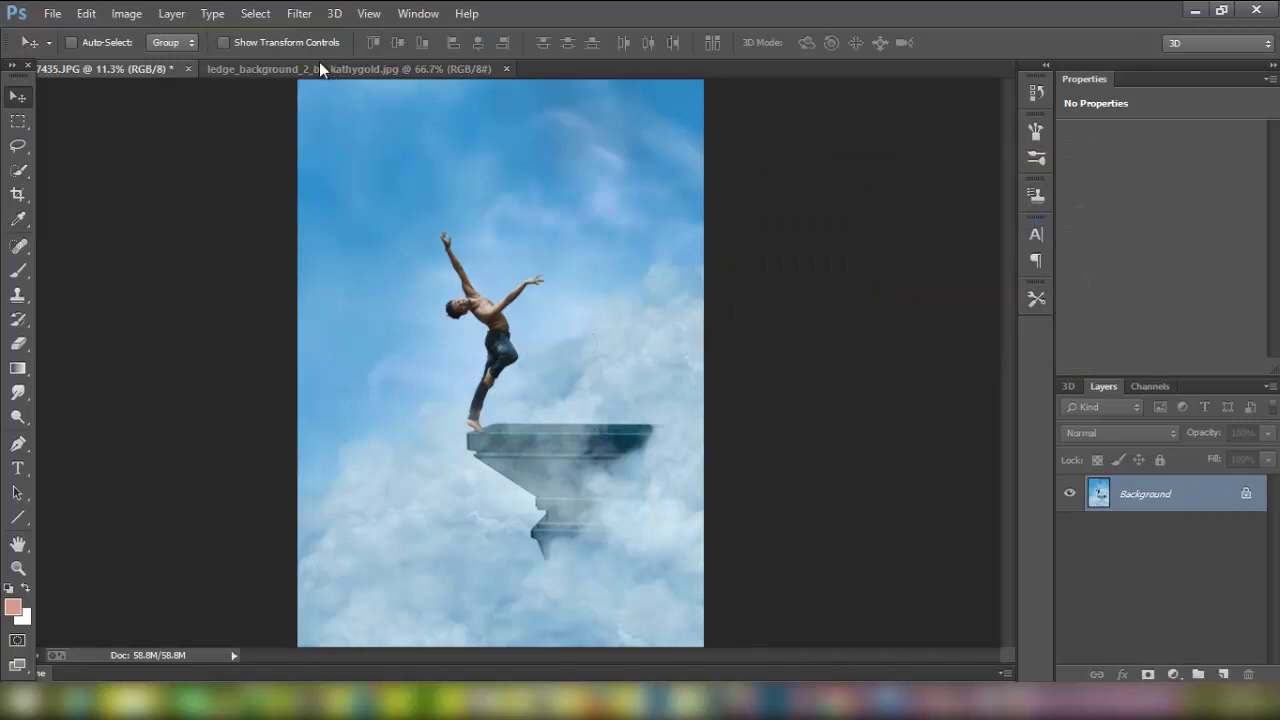
left_click(306, 14)
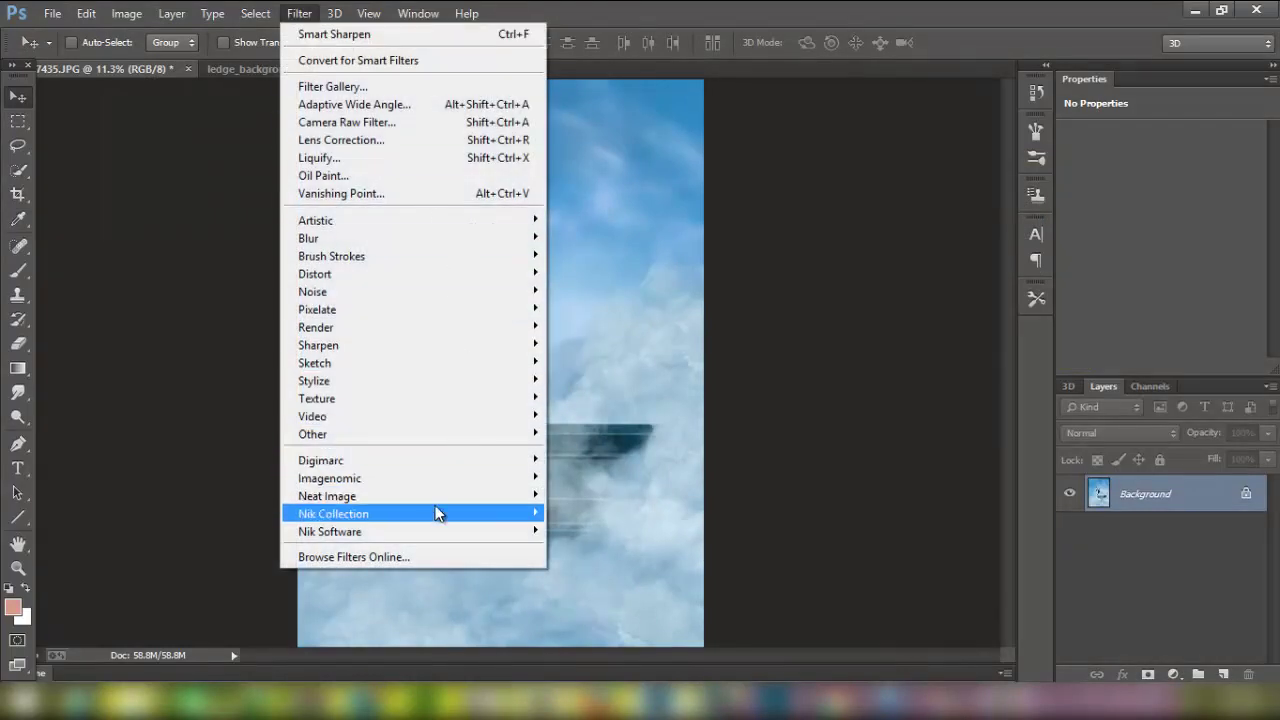
Run Color Efex Pro 4 Cross Processing with method B01 at 42% strength, after trying B04.
mouse_move(333, 513)
left_click(624, 514)
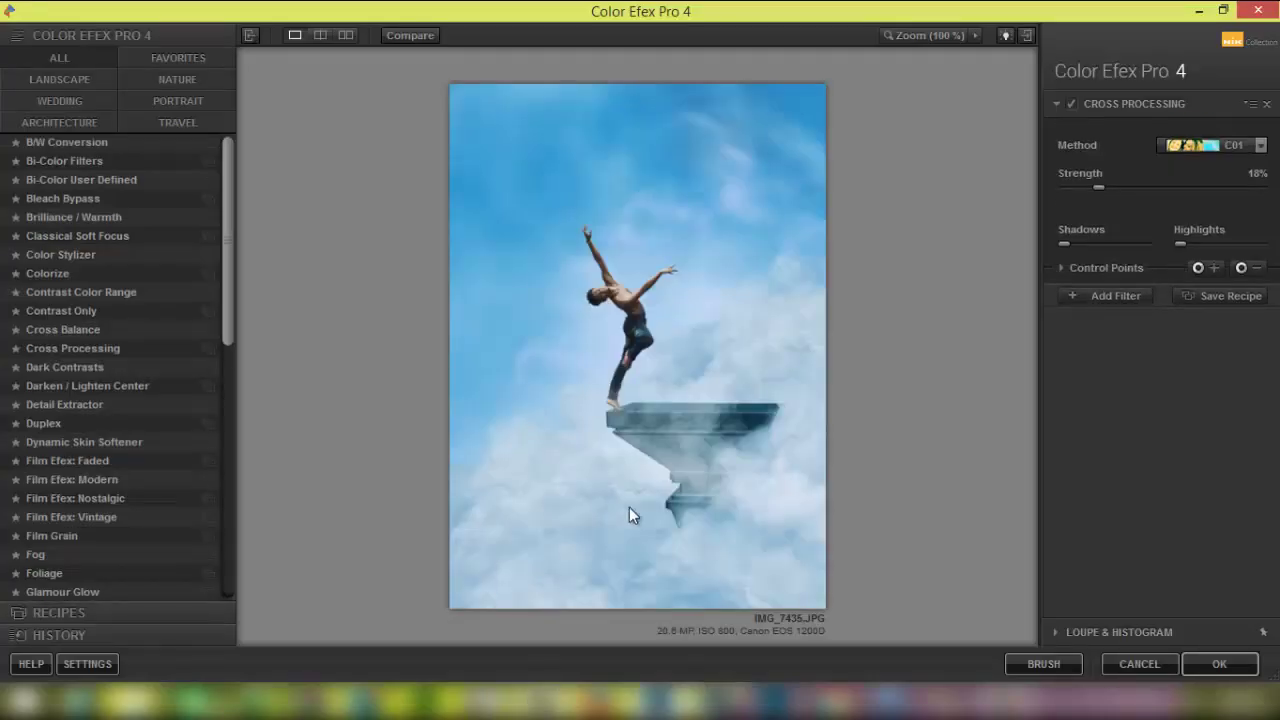
left_click(1194, 147)
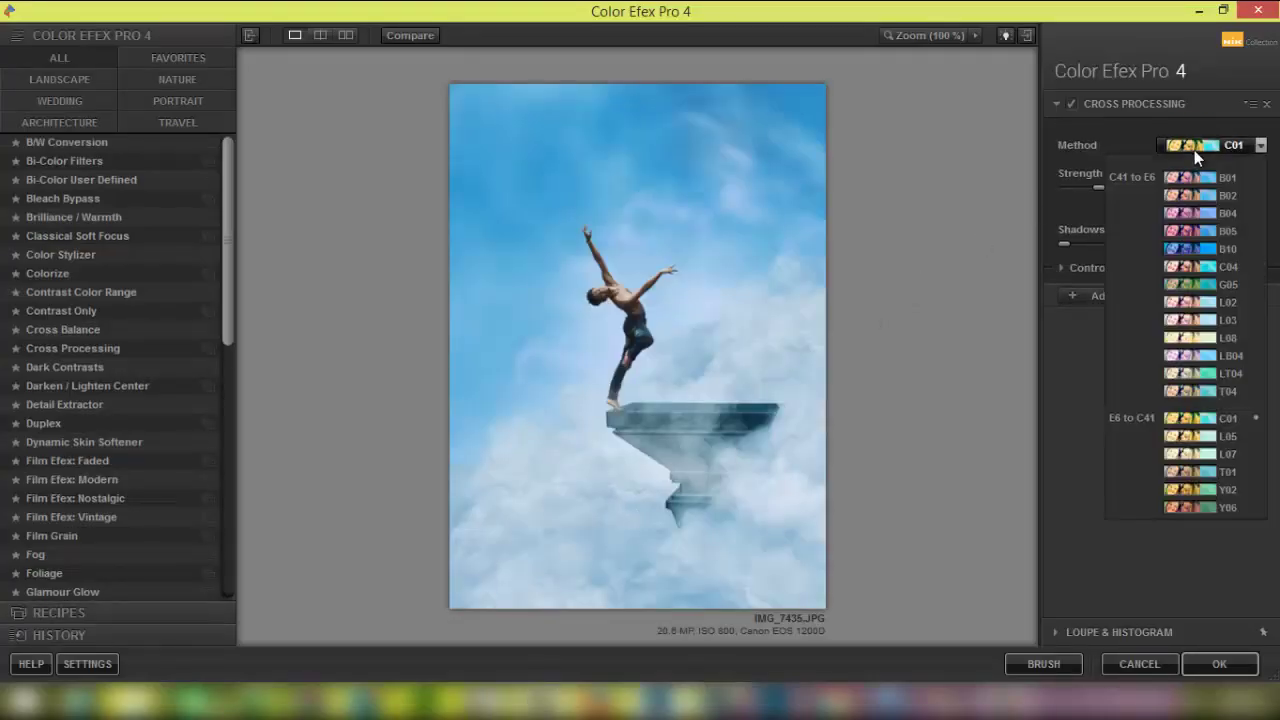
left_click(1201, 217)
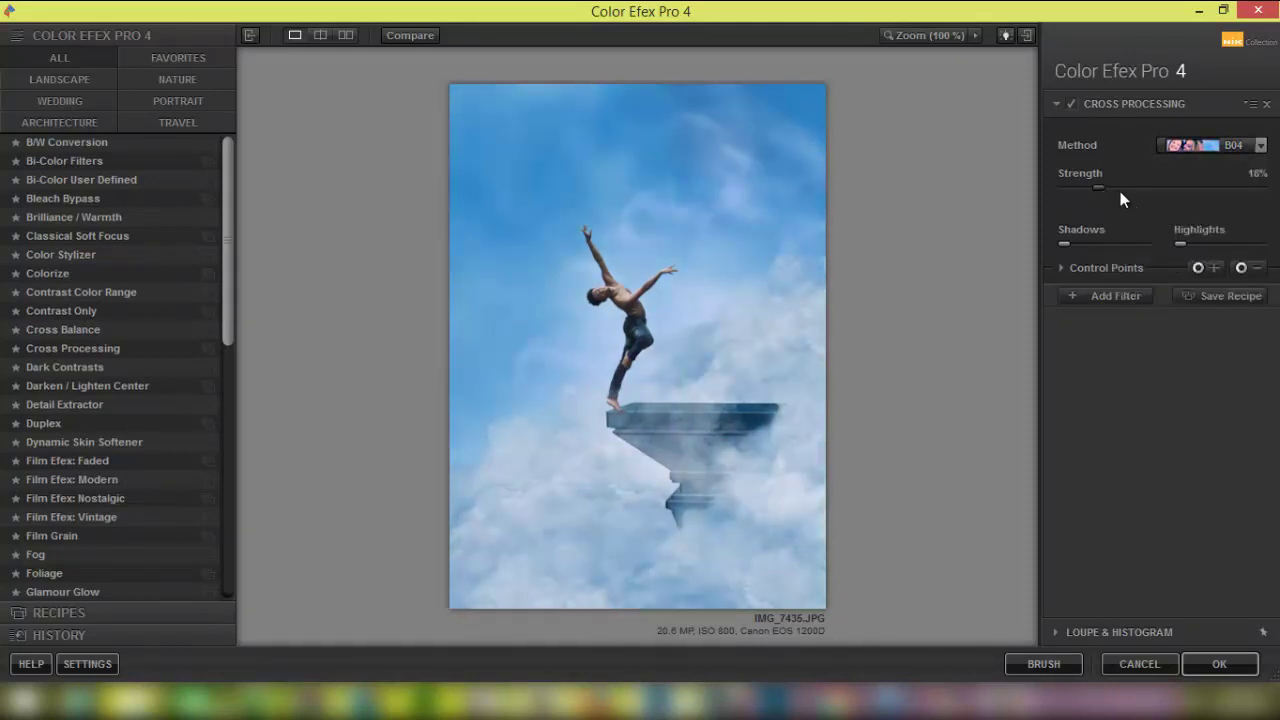
left_click_drag(1100, 188, 1132, 188)
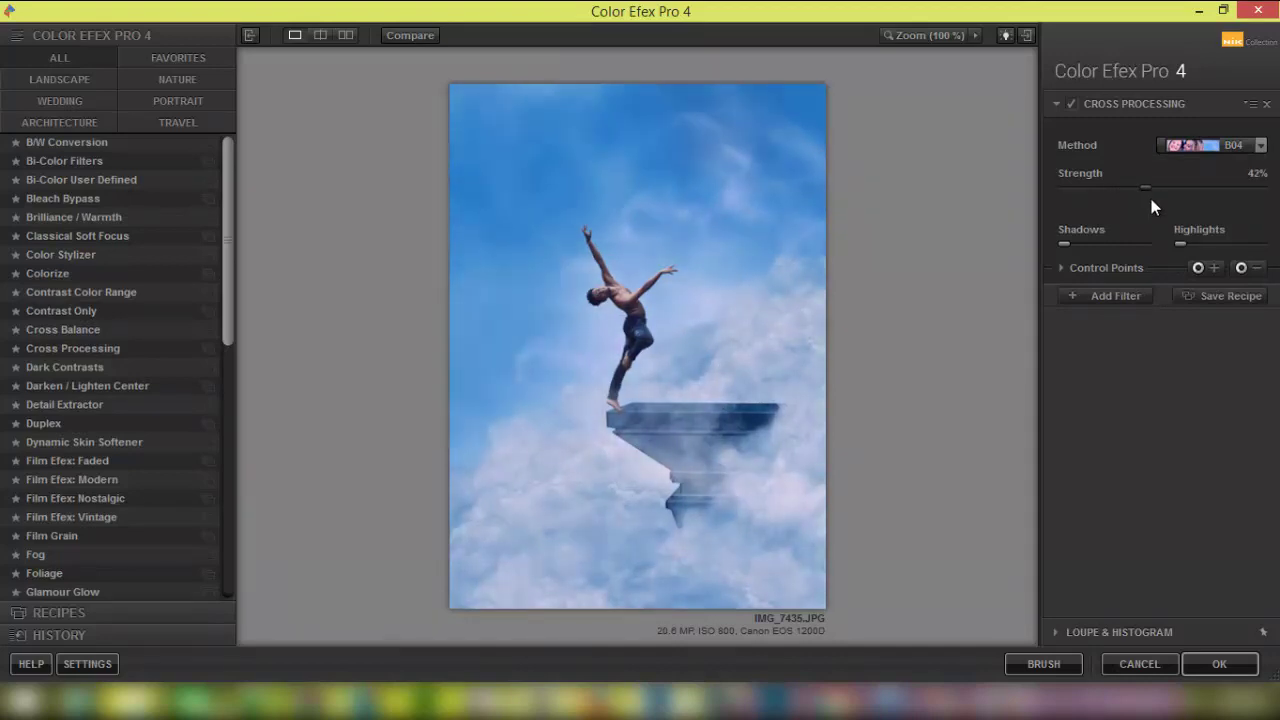
left_click(1186, 147)
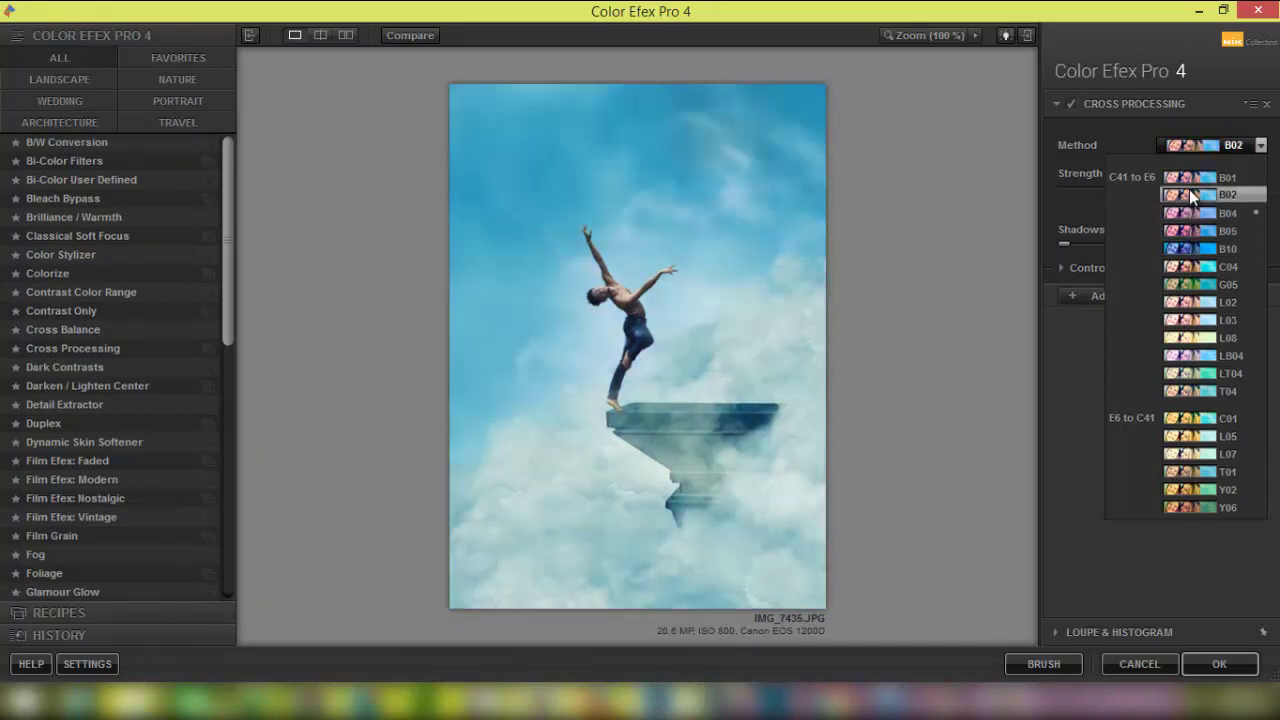
left_click(1189, 183)
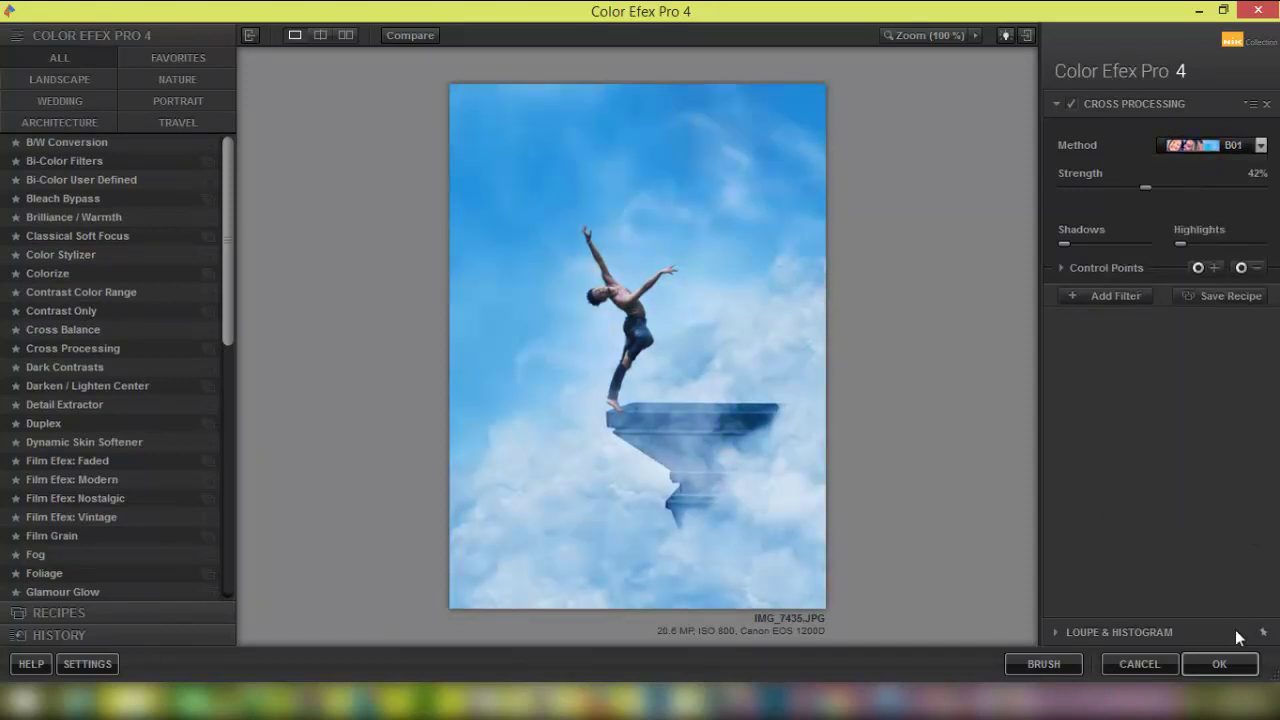
left_click(1228, 664)
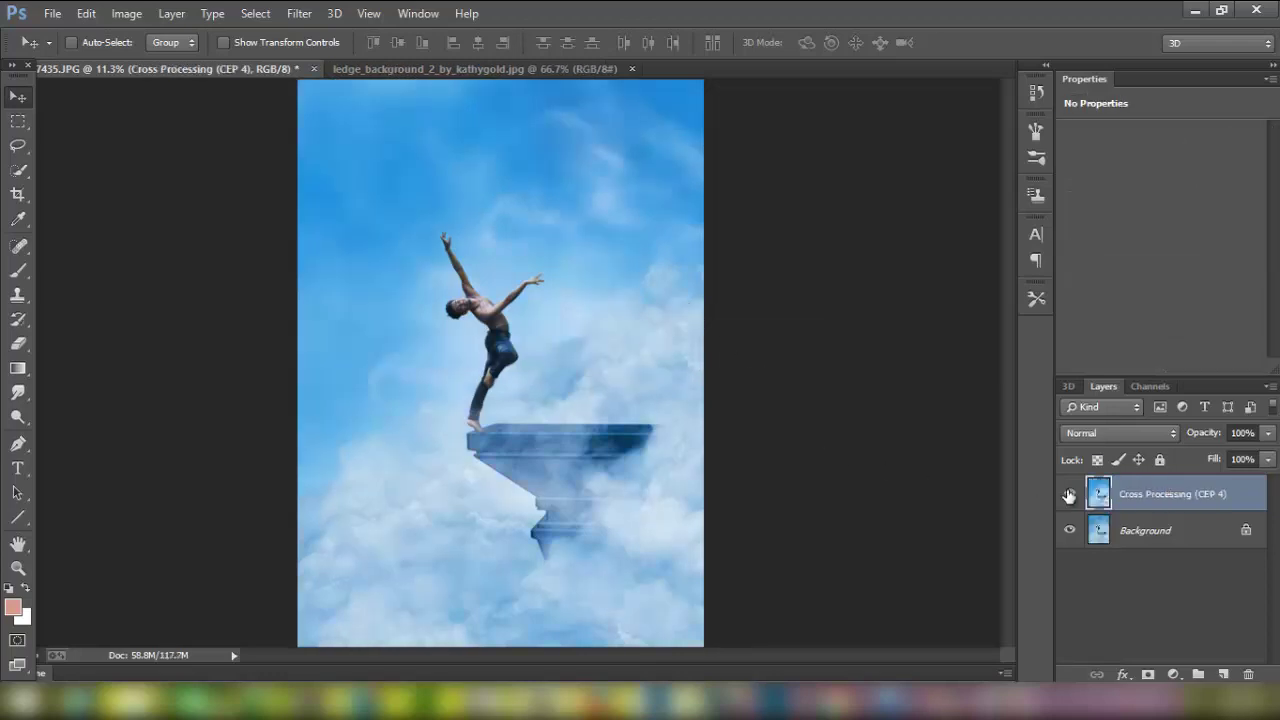
Merge the Cross Processing (CEP 4) layer down into the Background.
right_click(1178, 508)
left_click(900, 536)
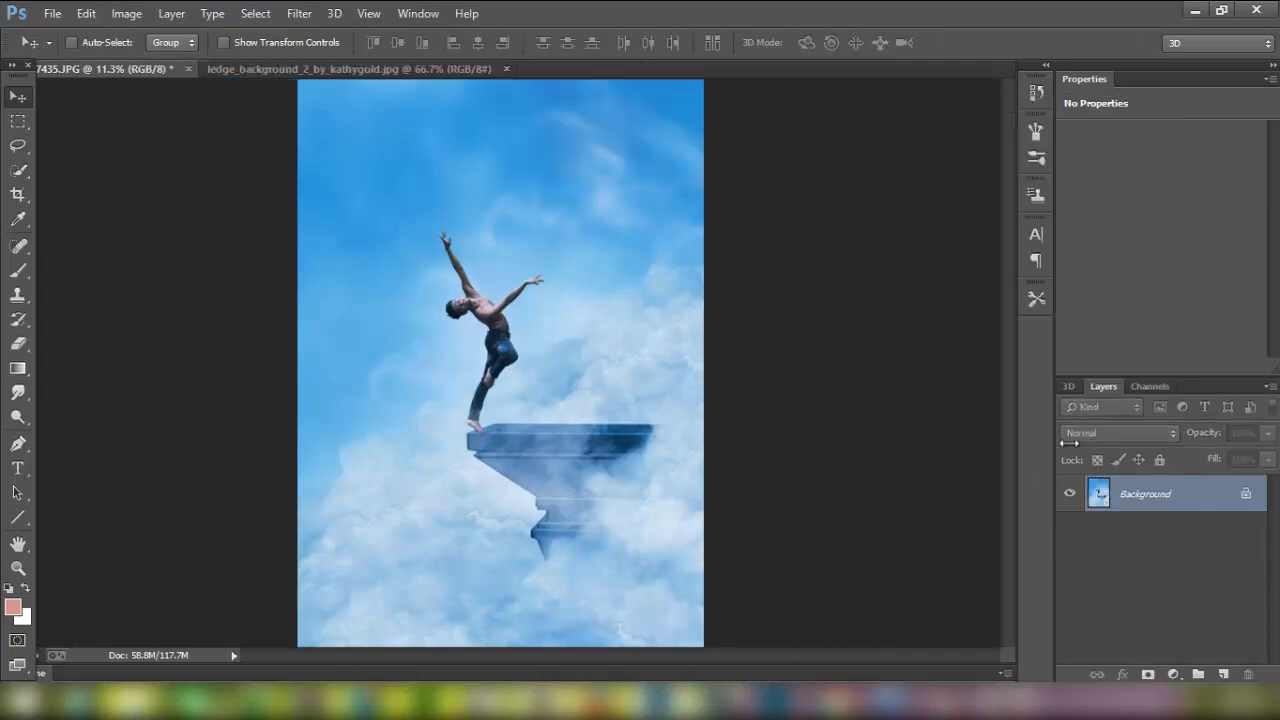